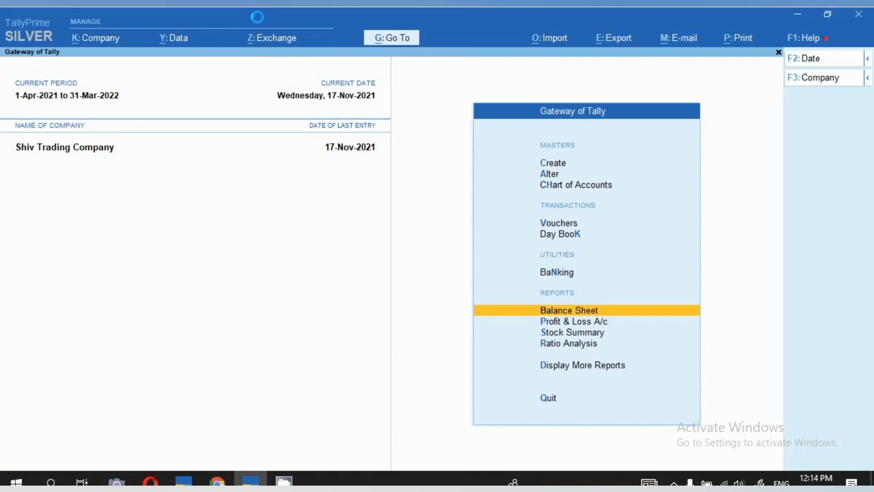
- Start a new accounting ledger named "Suman Electronic Co."
{"action": "key", "text": "Up"}
{"action": "key", "text": "Up"}
{"action": "key", "text": "Up"}
{"action": "key", "text": "Up"}
{"action": "key", "text": "Up"}
{"action": "key", "text": "Up"}
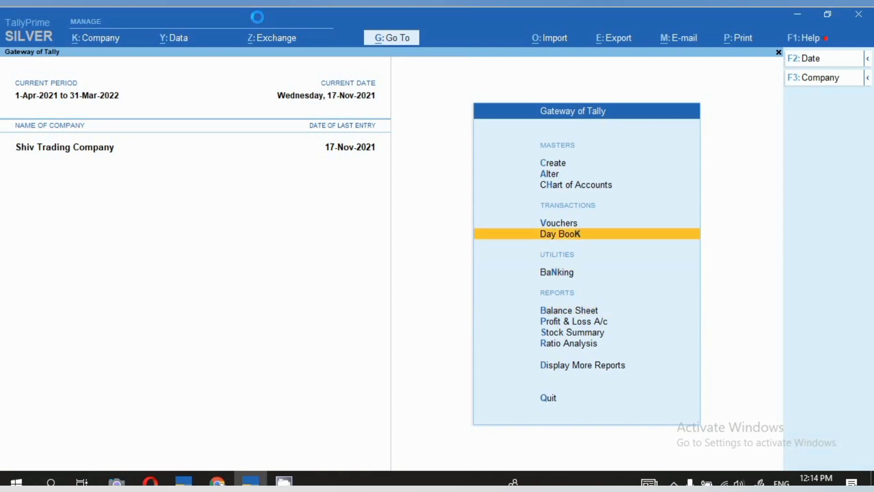
{"action": "key", "text": "Return"}
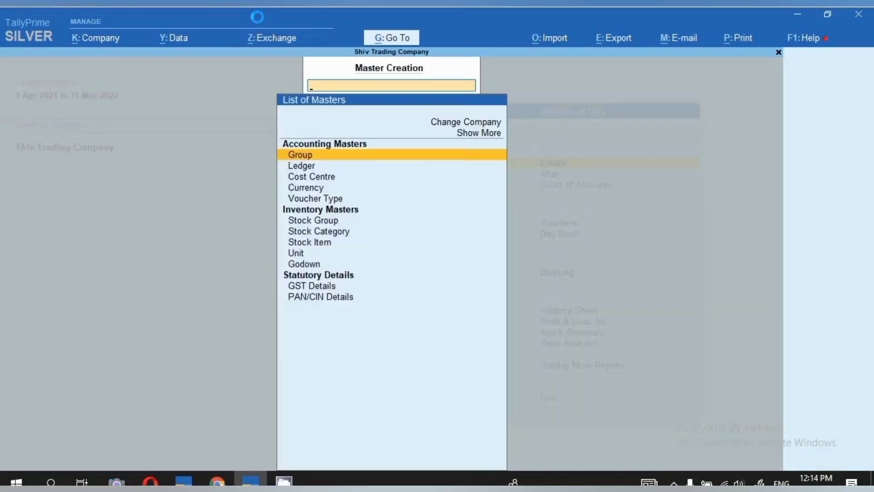
{"action": "key", "text": "Down"}
{"action": "key", "text": "Return"}
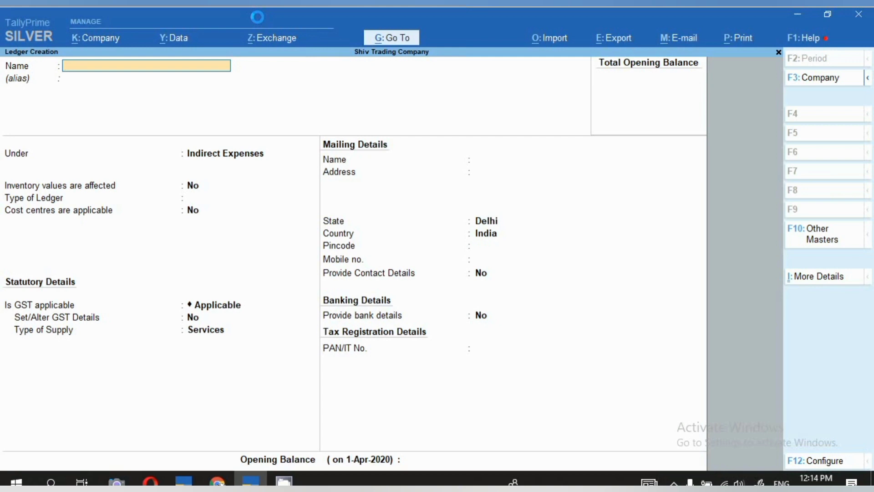
{"action": "type", "text": "Suman Electronic Co."}
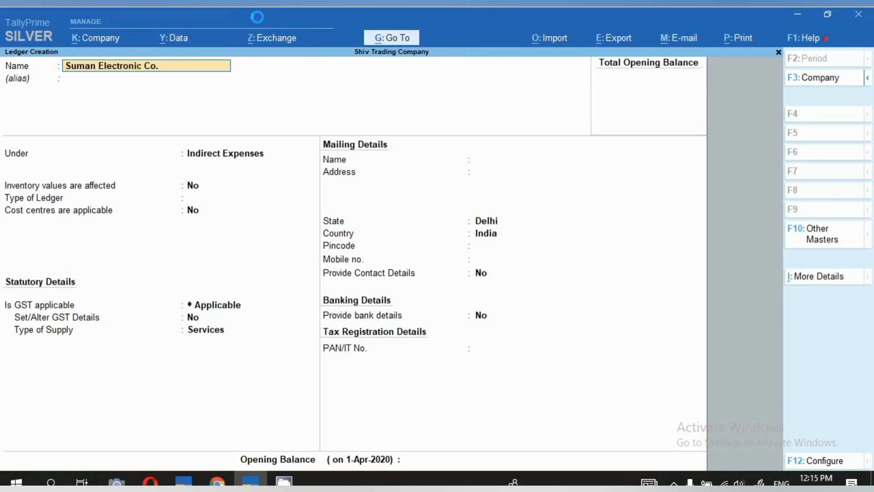
{"action": "key", "text": "Return"}
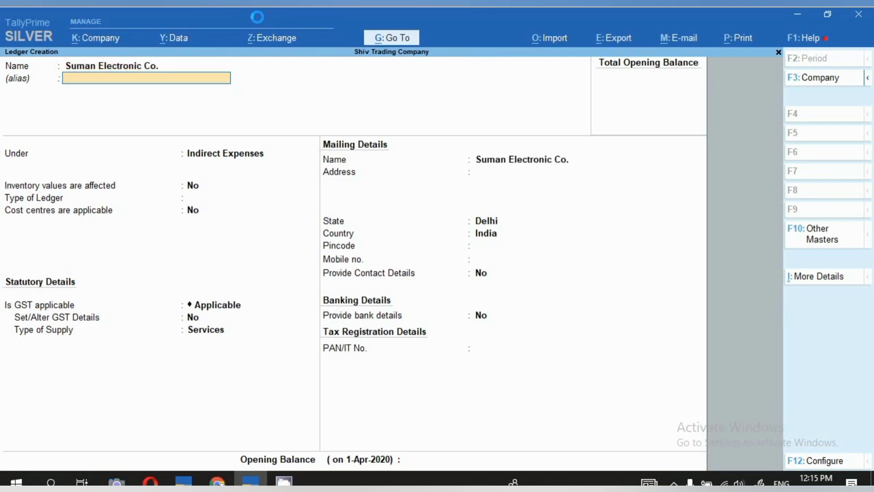
- Place the ledger under Sundry Creditors, without an alias, and keep its bill-by-bill balances enabled
{"action": "key", "text": "Return"}
{"action": "type", "text": "Sun"}
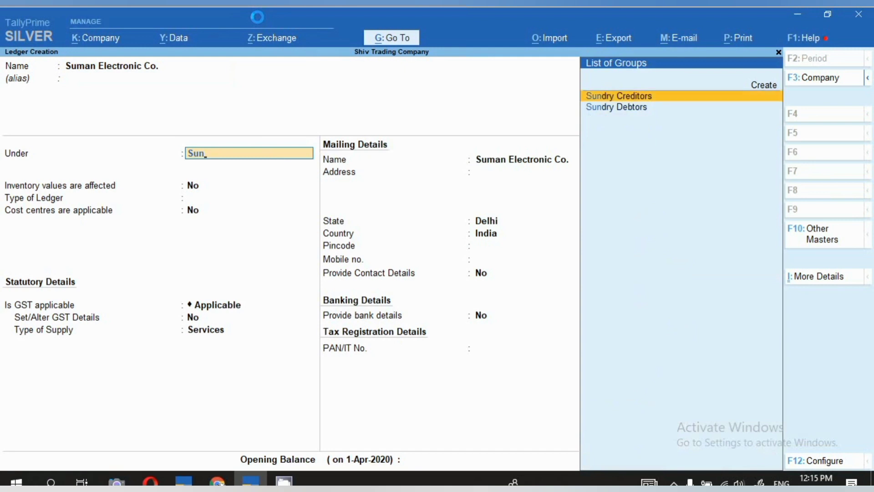
{"action": "key", "text": "Return"}
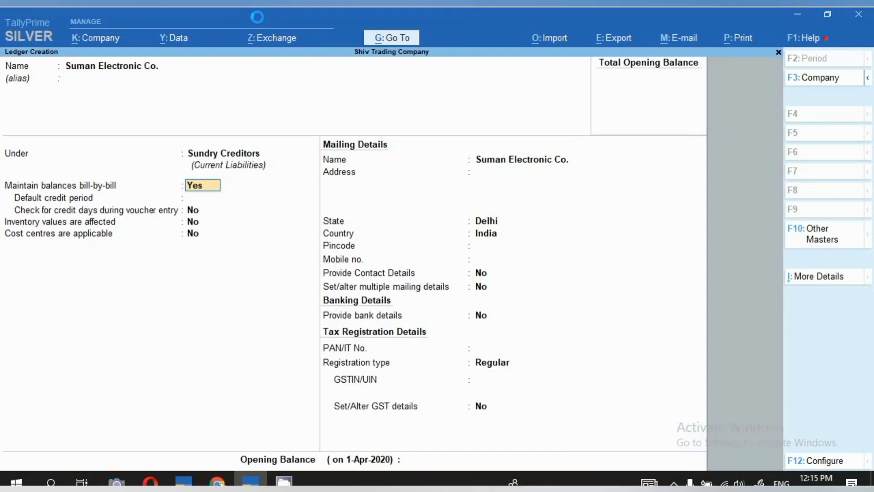
{"action": "key", "text": "Return"}
{"action": "key", "text": "Return"}
{"action": "key", "text": "Return"}
{"action": "key", "text": "Return"}
- Keep Delhi, India and the Regular registration type for the supplier ledger, save it and leave ledger creation
{"action": "key", "text": "Return"}
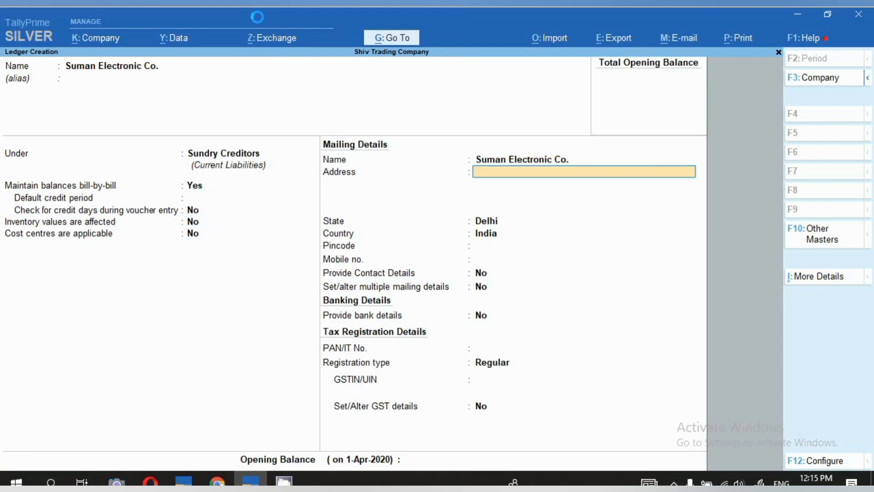
{"action": "key", "text": "Return"}
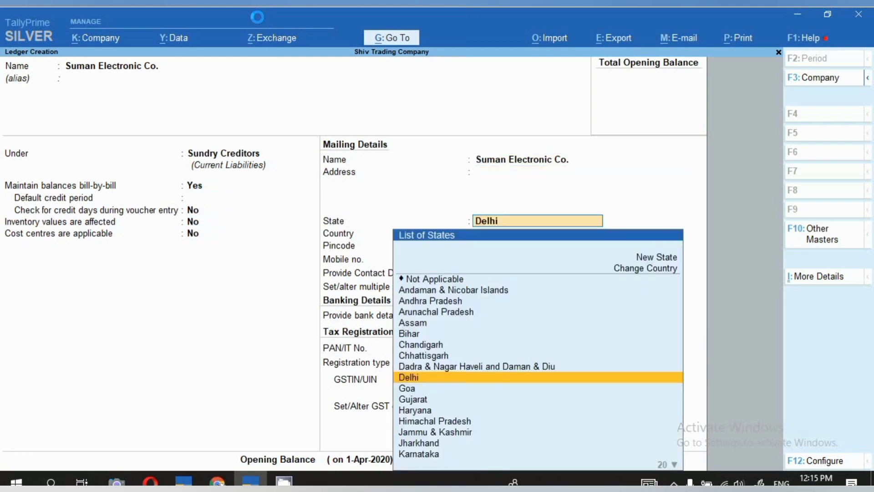
{"action": "key", "text": "Return"}
{"action": "key", "text": "Return"}
{"action": "key", "text": "Return"}
{"action": "key", "text": "Return"}
{"action": "key", "text": "Return"}
{"action": "key", "text": "Return"}
{"action": "key", "text": "Return"}
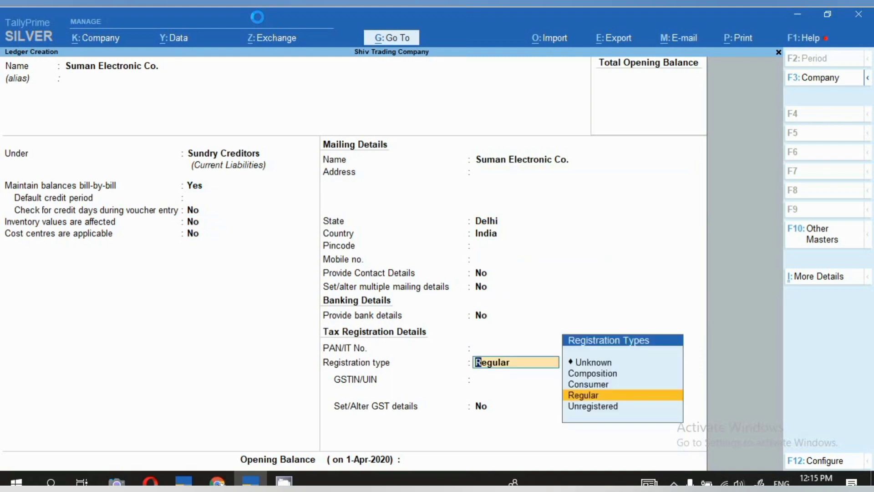
{"action": "key", "text": "ctrl+a"}
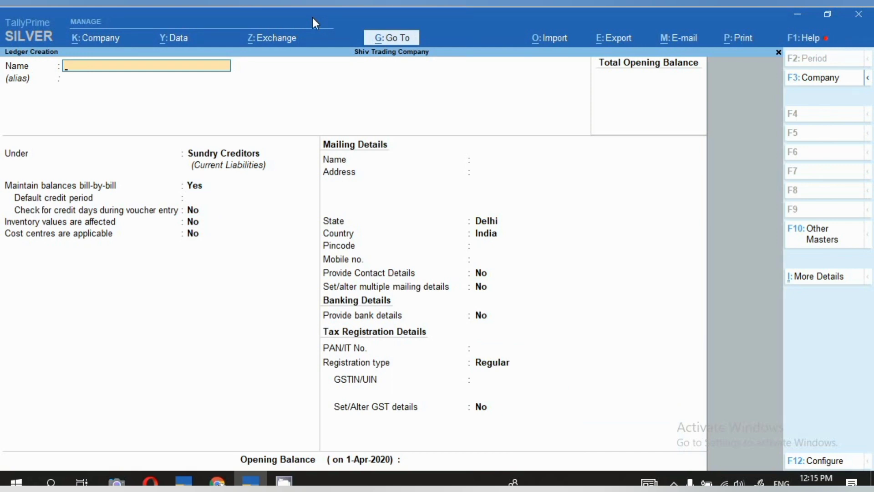
{"action": "key", "text": "Escape"}
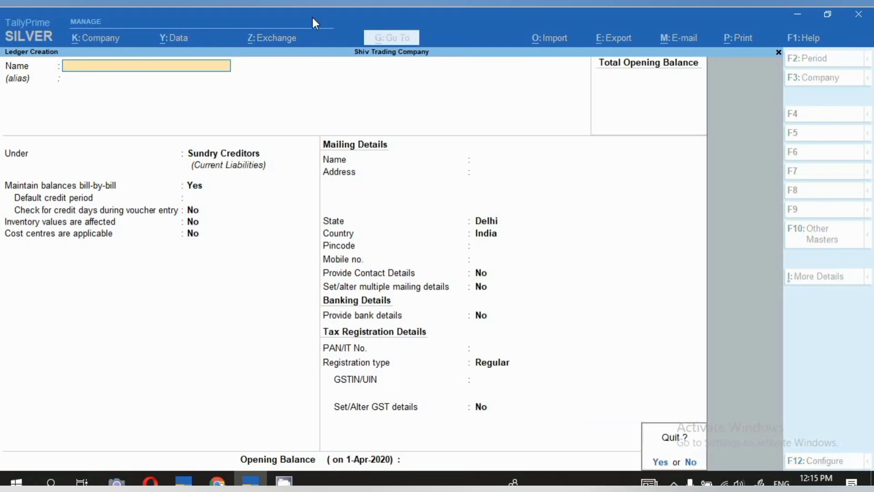
{"action": "key", "text": "y"}
{"action": "key", "text": "Escape"}
- Open the Cgst ledger for alteration, check its group, duty type and tax type, and leave it without changes
{"action": "key", "text": "Down"}
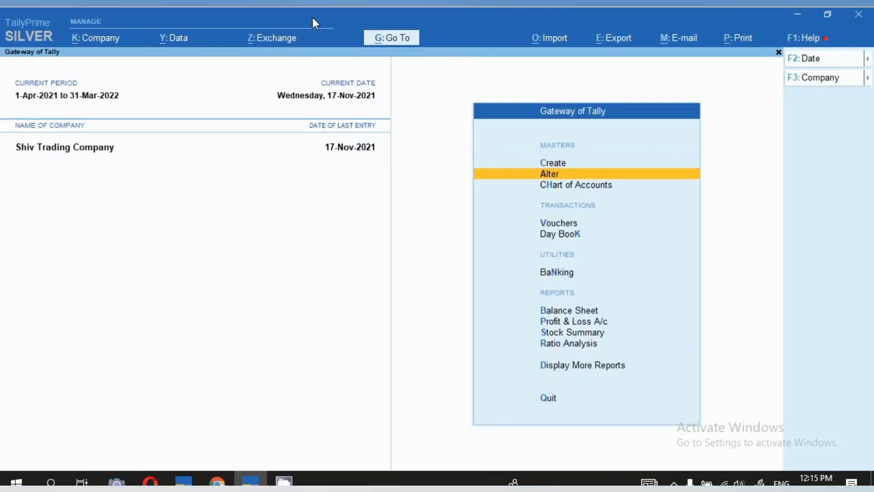
{"action": "key", "text": "Return"}
{"action": "key", "text": "Down"}
{"action": "key", "text": "Return"}
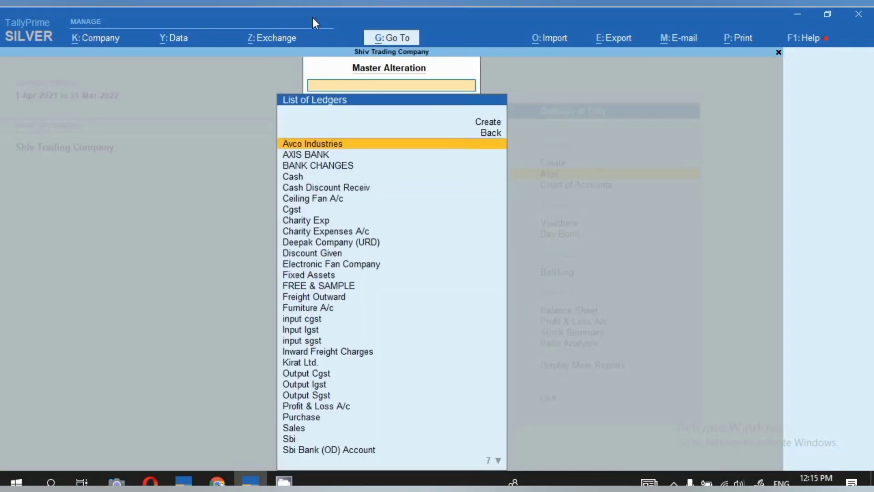
{"action": "type", "text": "Cgs"}
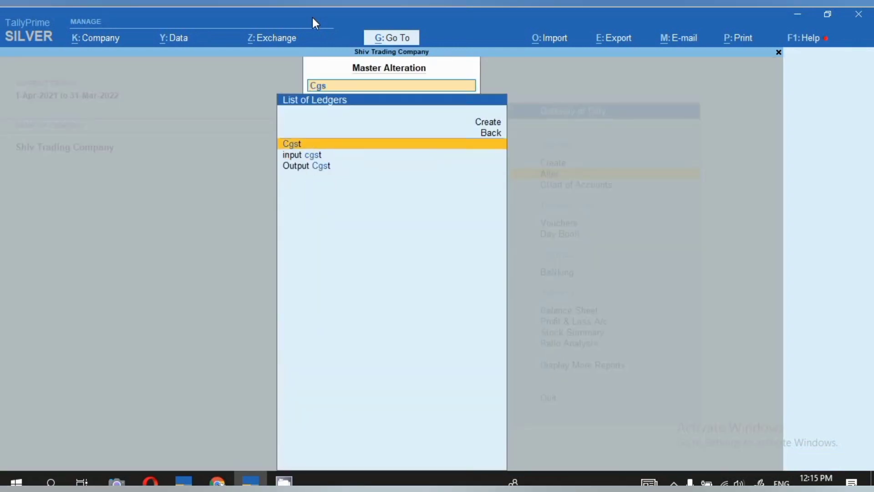
{"action": "key", "text": "Return"}
{"action": "key", "text": "Return"}
{"action": "key", "text": "Return"}
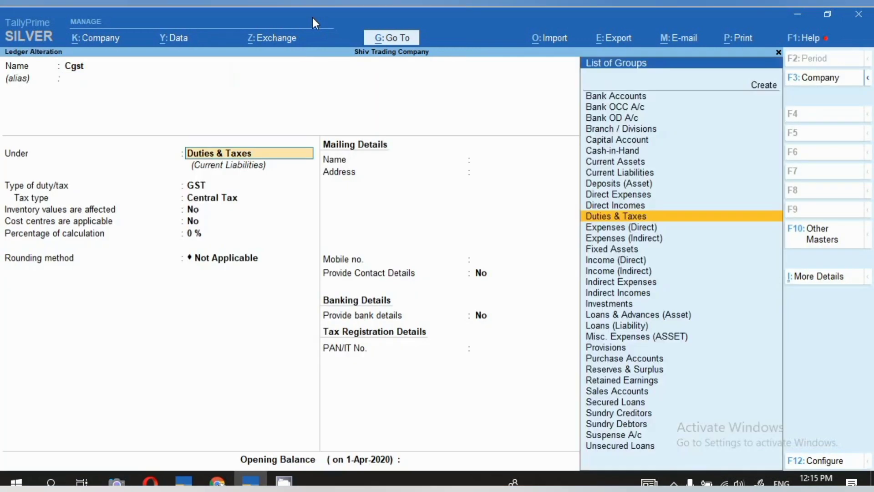
{"action": "key", "text": "Return"}
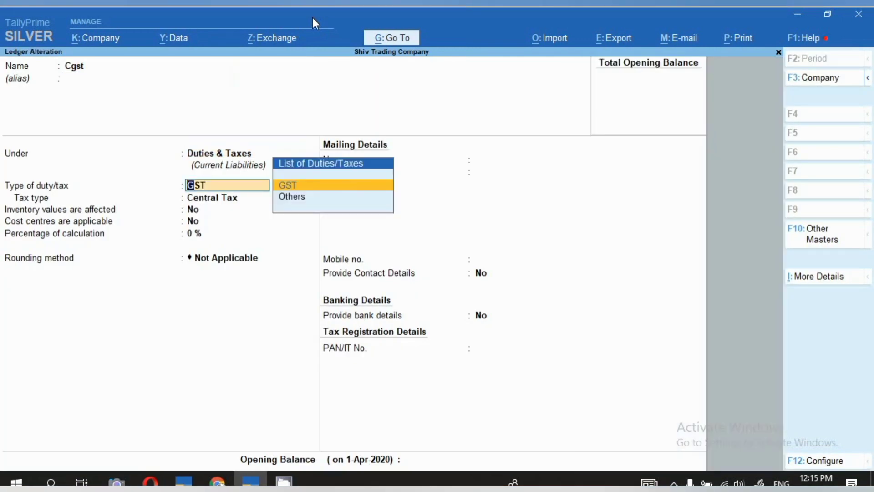
{"action": "key", "text": "Return"}
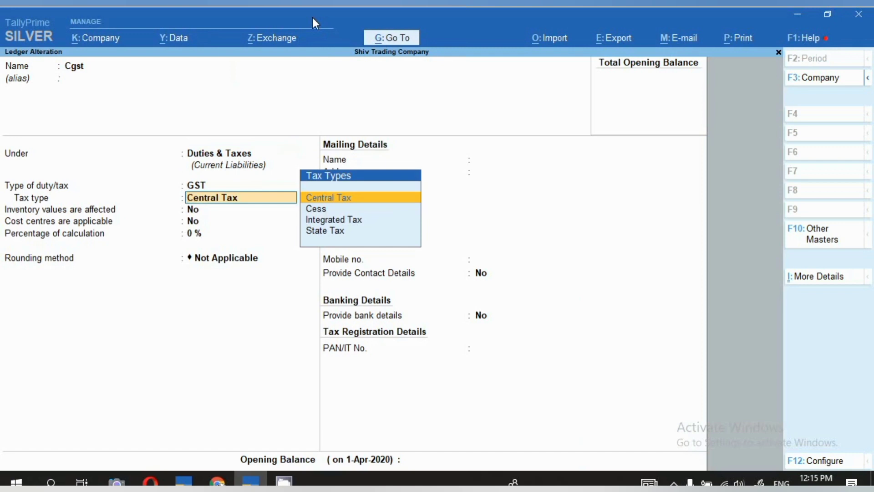
{"action": "key", "text": "Escape"}
{"action": "key", "text": "Escape"}
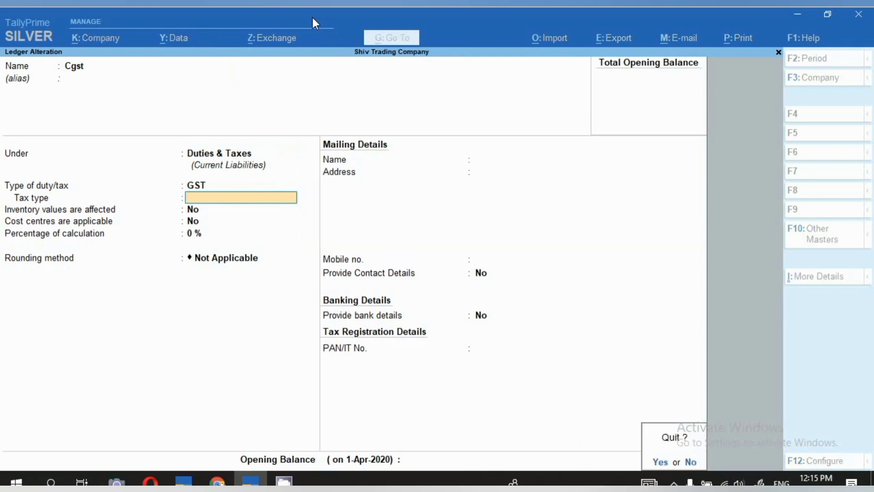
{"action": "type", "text": "ysg"}
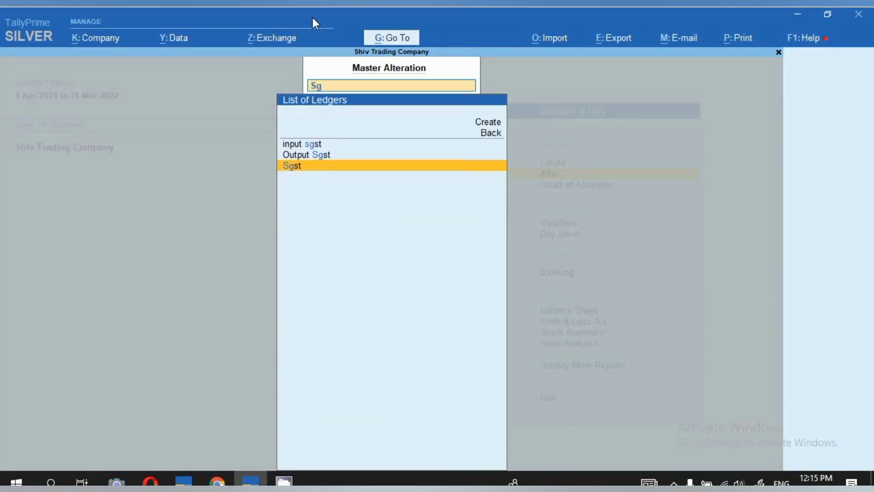
- Check the duty type and tax type of the Sgst ledger, and return to the Gateway of Tally without changes
{"action": "key", "text": "Return"}
{"action": "key", "text": "Return"}
{"action": "key", "text": "Return"}
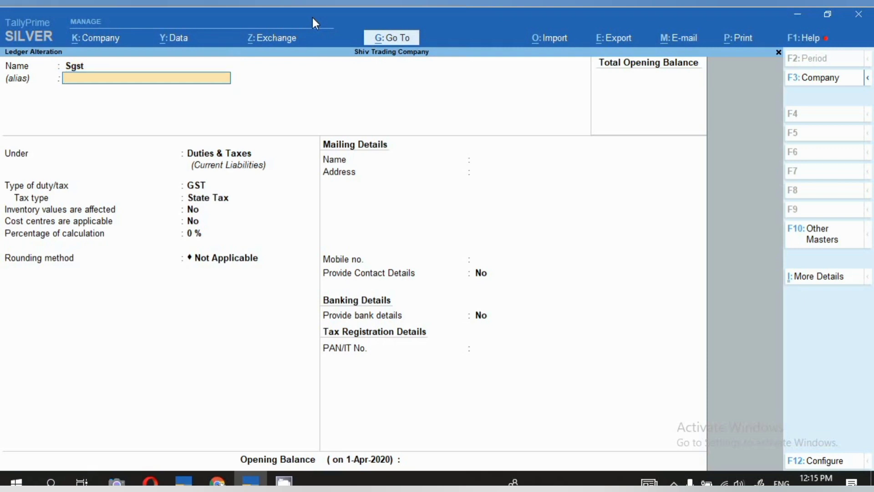
{"action": "key", "text": "Return"}
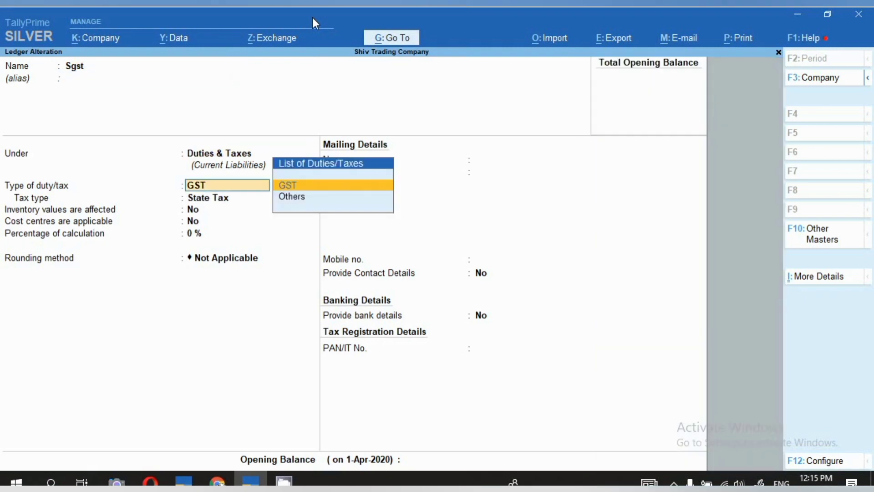
{"action": "key", "text": "Return"}
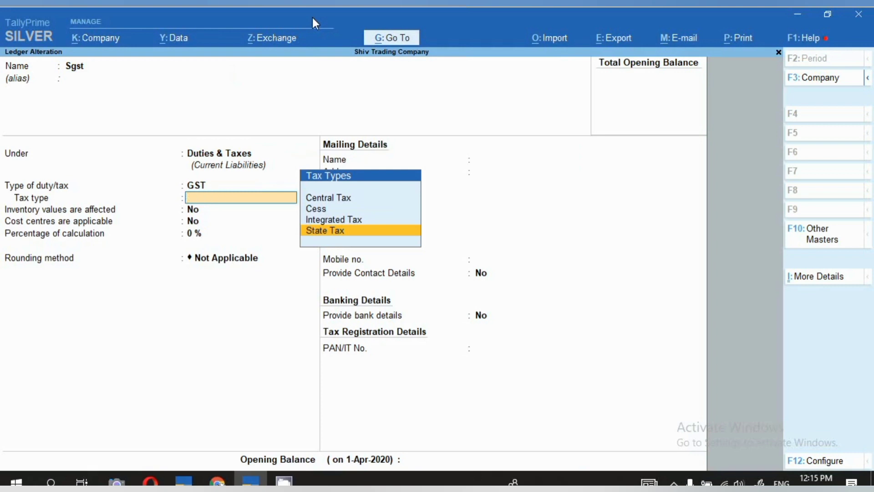
{"action": "key", "text": "Escape"}
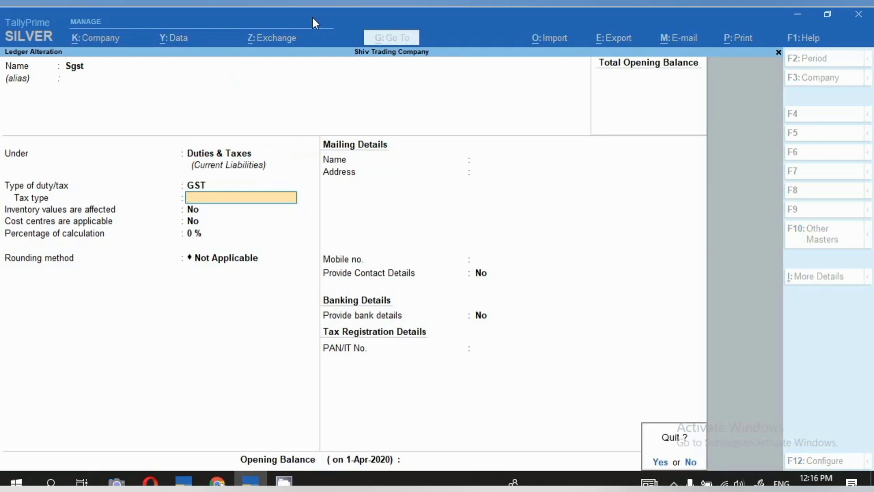
{"action": "key", "text": "y"}
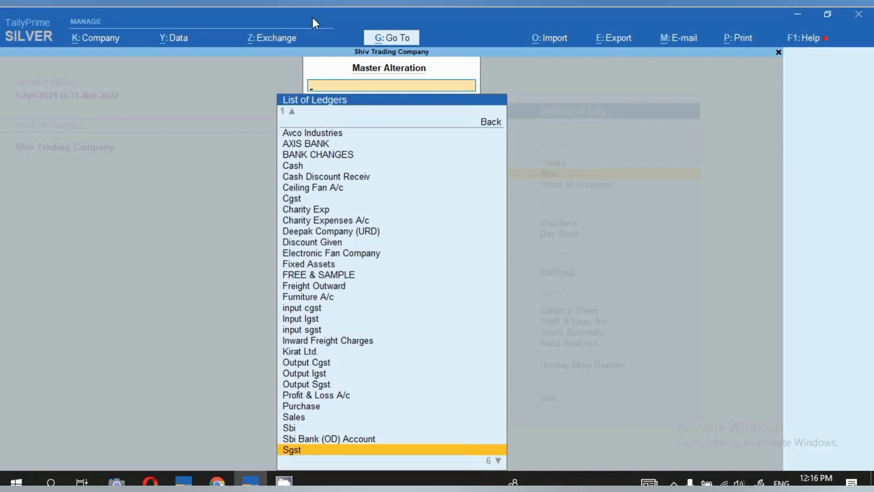
{"action": "key", "text": "Escape"}
{"action": "key", "text": "Escape"}
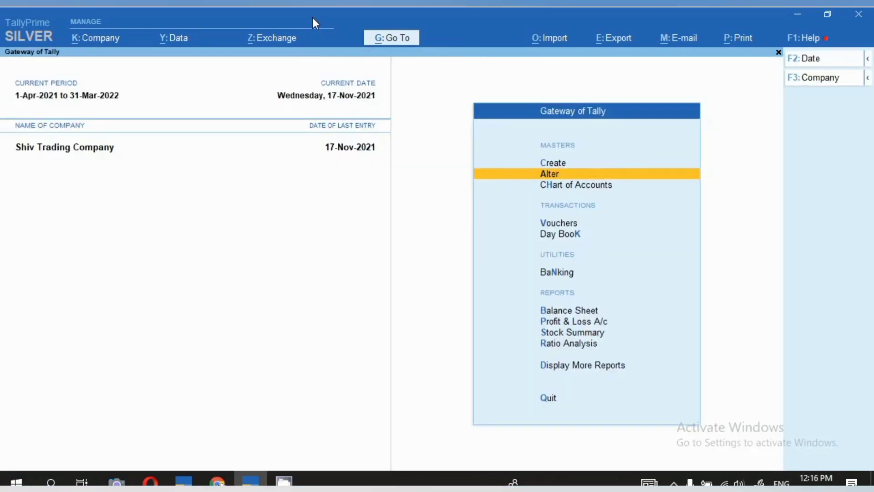
- Start a new accounting ledger named "AC 1.5 Ton" without an alias
{"action": "key", "text": "c"}
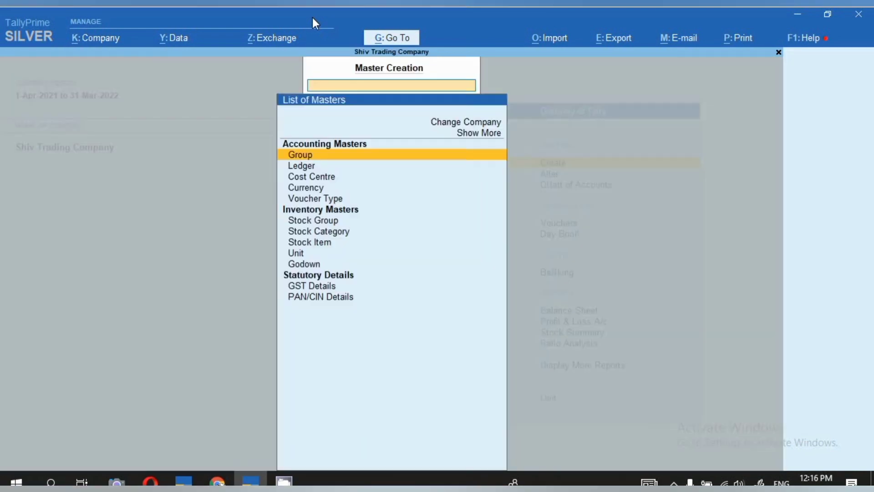
{"action": "key", "text": "Down"}
{"action": "key", "text": "Return"}
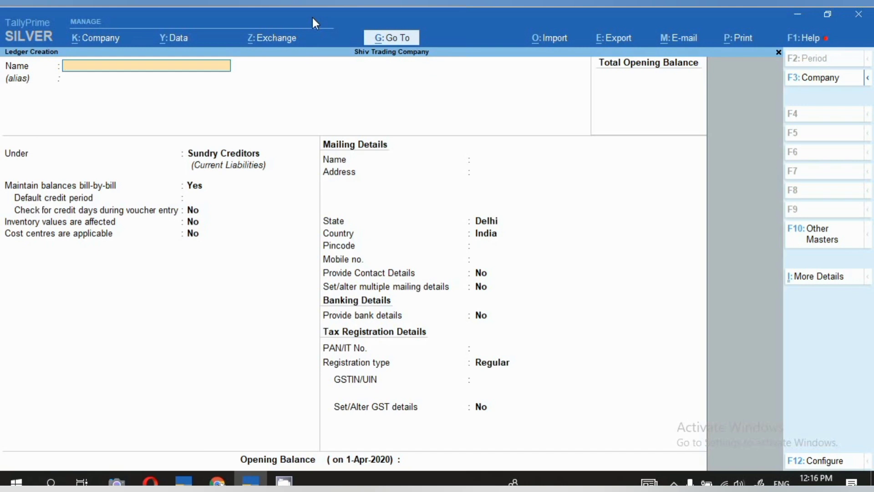
{"action": "type", "text": "Ac"}
{"action": "key", "text": "BackSpace"}
{"action": "type", "text": "C 1.5 Ton"}
{"action": "key", "text": "Return"}
{"action": "key", "text": "Return"}
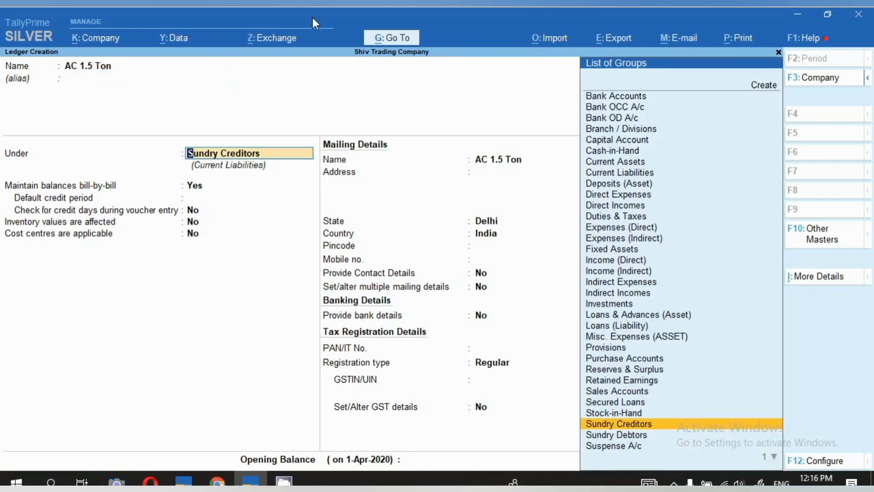
- Place the AC 1.5 Ton ledger under Fixed Assets and keep GST as Applicable
{"action": "type", "text": "Fi"}
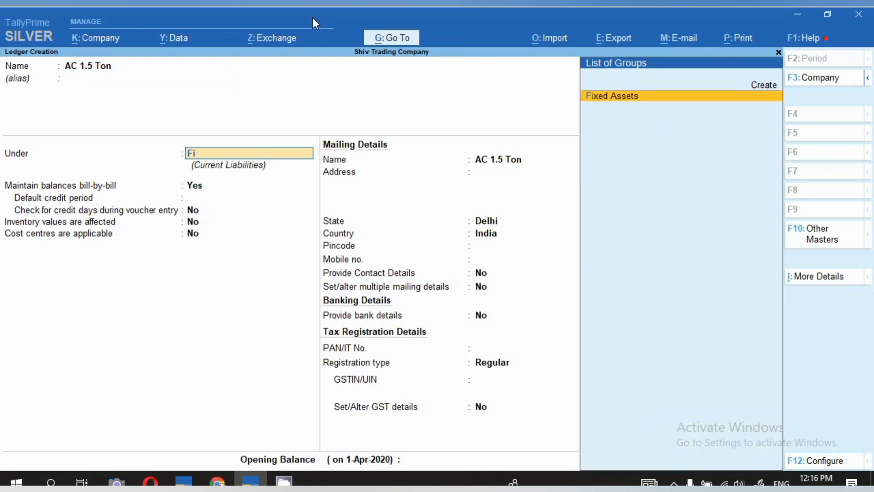
{"action": "key", "text": "Return"}
{"action": "key", "text": "Return"}
{"action": "key", "text": "Return"}
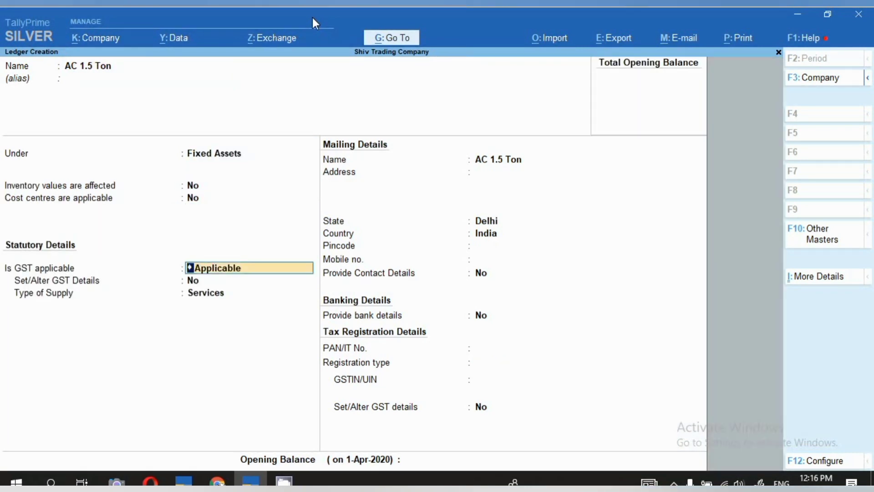
{"action": "key", "text": "Return"}
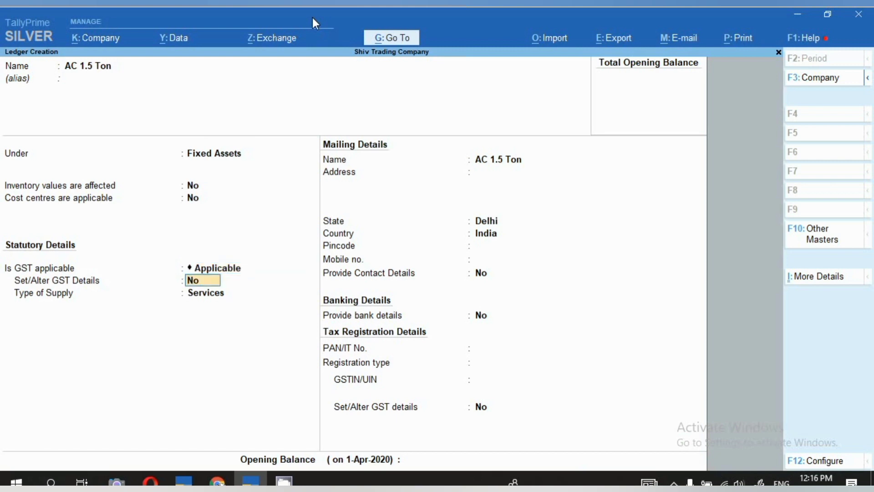
- Enable GST details for the ledger and set HSN/SAC to 884151010, leaving the description blank and non-GST goods at No
{"action": "key", "text": "y"}
{"action": "key", "text": "Return"}
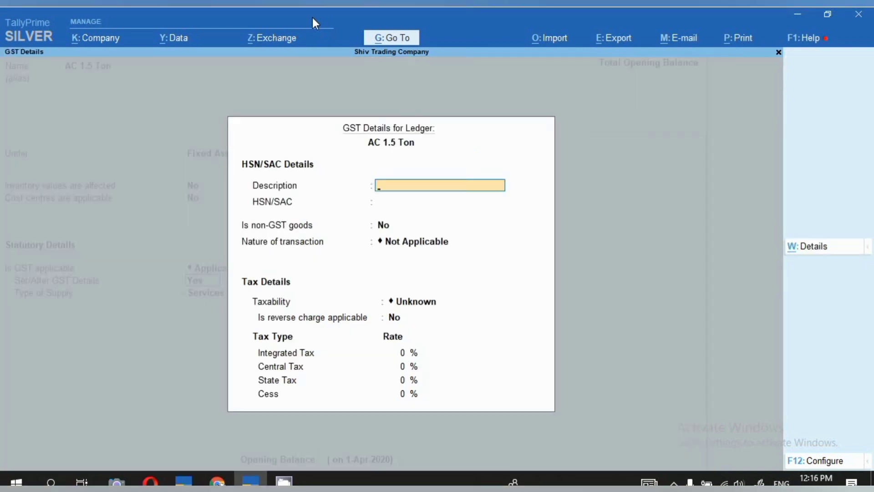
{"action": "key", "text": "Return"}
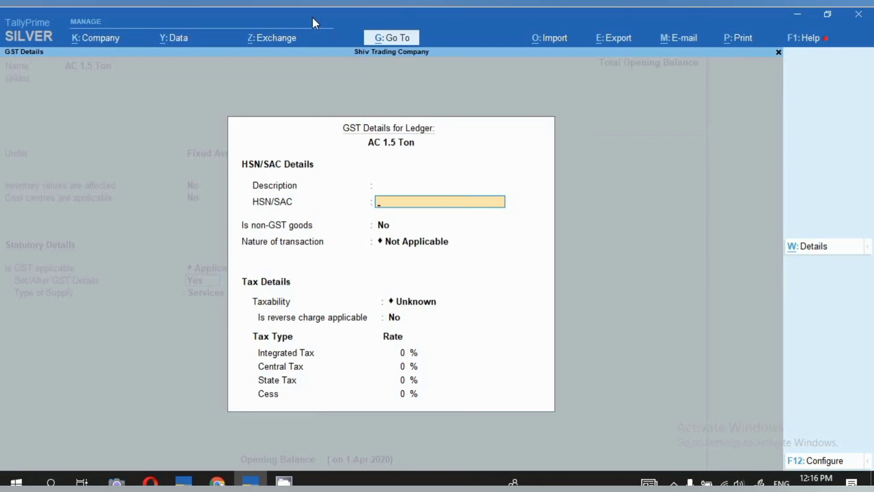
{"action": "type", "text": "884151010"}
{"action": "key", "text": "Return"}
{"action": "key", "text": "Return"}
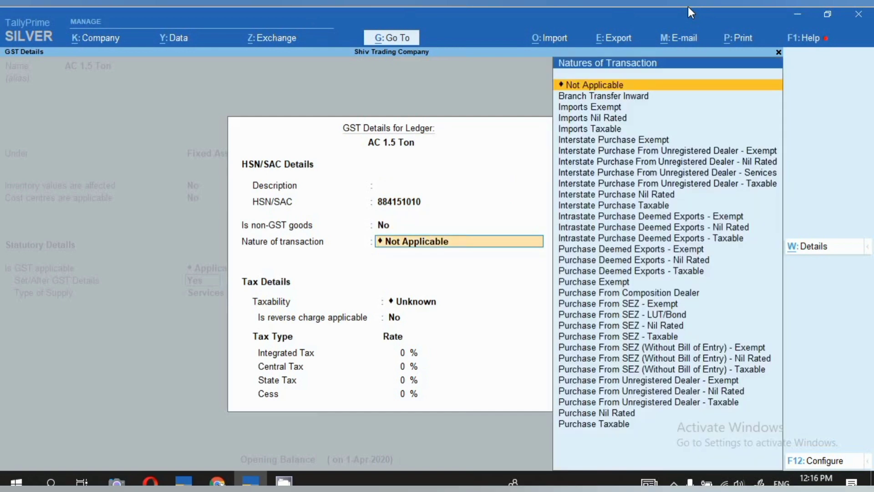
- Set the ledger's nature of transaction to Purchase Taxable and nature of goods to Capital Goods
{"action": "type", "text": "Pu"}
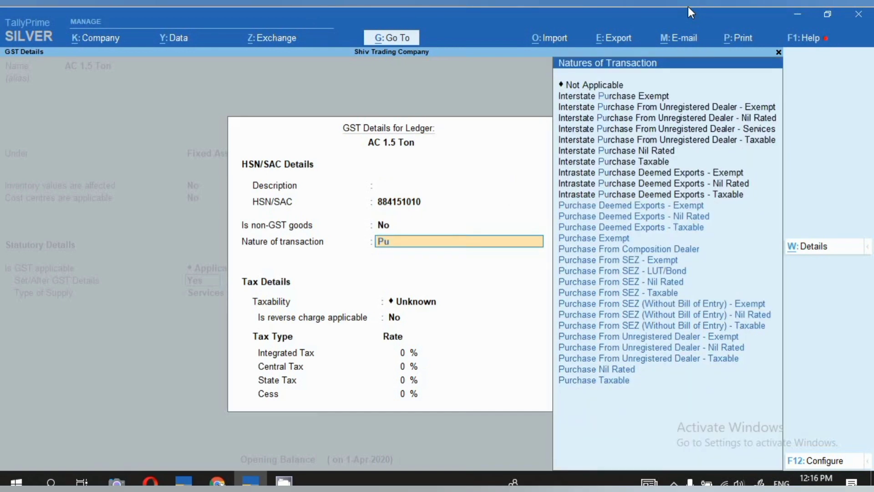
{"action": "key", "text": "Down"}
{"action": "key", "text": "Down"}
{"action": "key", "text": "Down"}
{"action": "key", "text": "Down"}
{"action": "key", "text": "Down"}
{"action": "key", "text": "Down"}
{"action": "key", "text": "Down"}
{"action": "key", "text": "Down"}
{"action": "key", "text": "Down"}
{"action": "key", "text": "Down"}
{"action": "key", "text": "Down"}
{"action": "key", "text": "Down"}
{"action": "key", "text": "Down"}
{"action": "key", "text": "Down"}
{"action": "key", "text": "Down"}
{"action": "key", "text": "Down"}
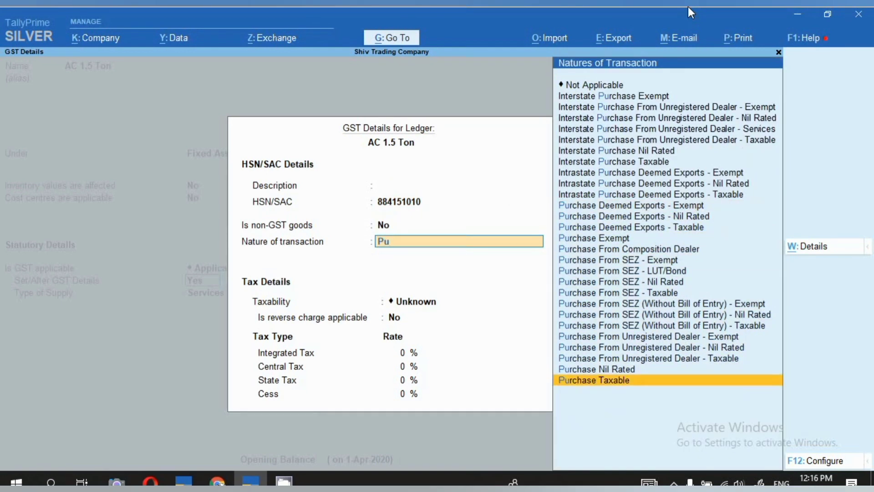
{"action": "key", "text": "Return"}
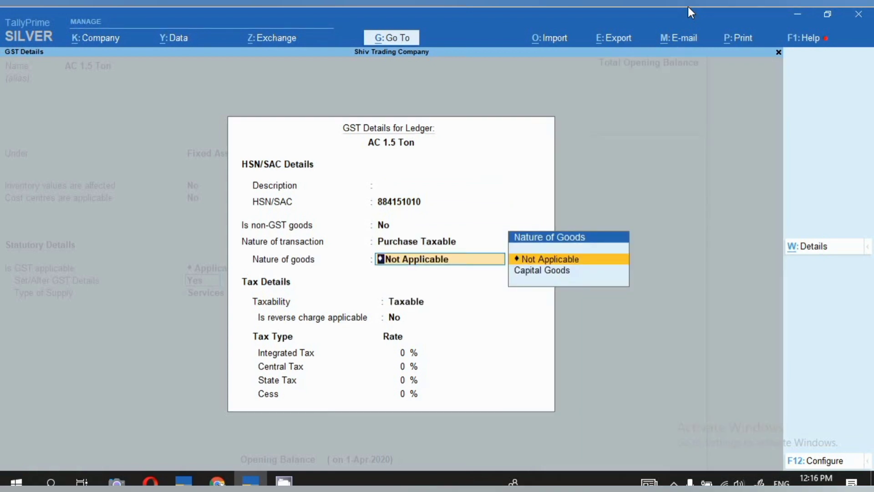
{"action": "key", "text": "Down"}
{"action": "key", "text": "Return"}
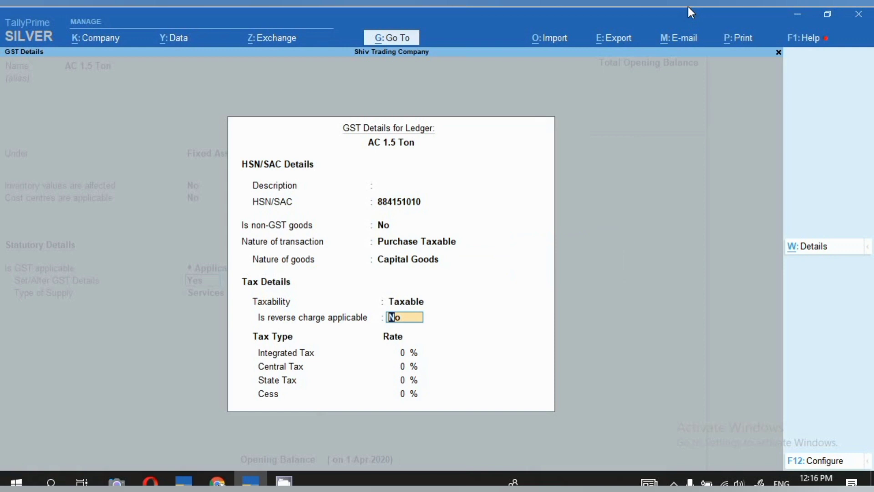
- Keep reverse charge at No, set the Integrated Tax rate to 28 %, and accept the GST details
{"action": "key", "text": "Return"}
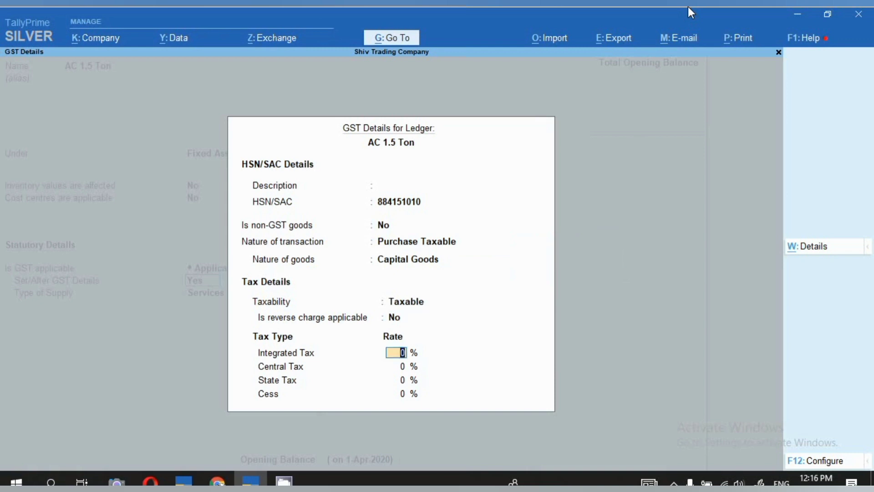
{"action": "type", "text": "28"}
{"action": "key", "text": "Return"}
{"action": "key", "text": "ctrl"}
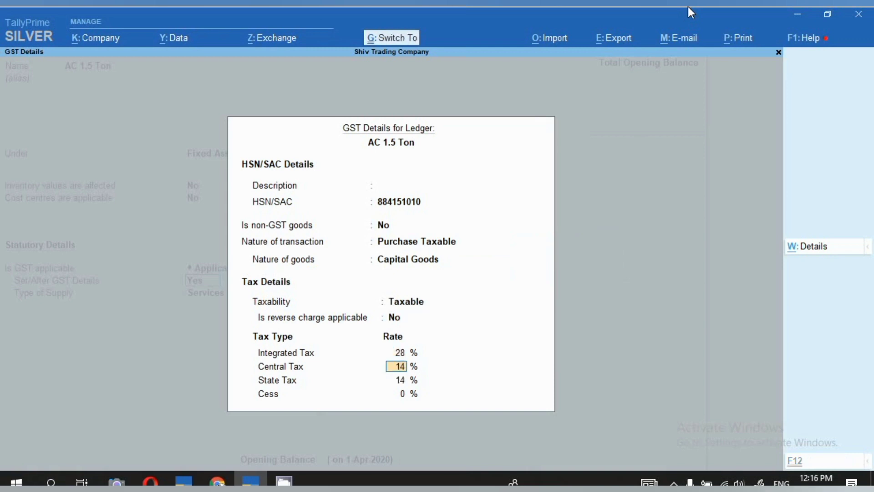
{"action": "key", "text": "ctrl+a"}
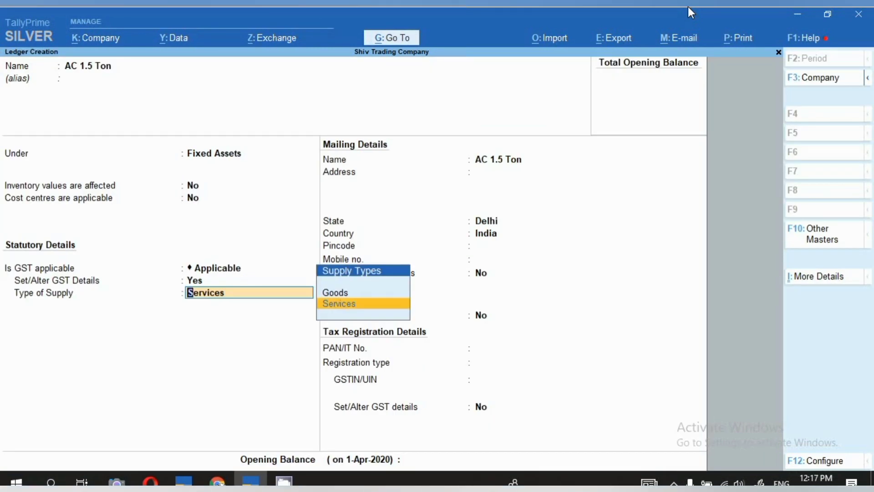
- Set the type of supply to Goods, save the AC 1.5 Ton ledger, and return to the Gateway of Tally
{"action": "key", "text": "Up"}
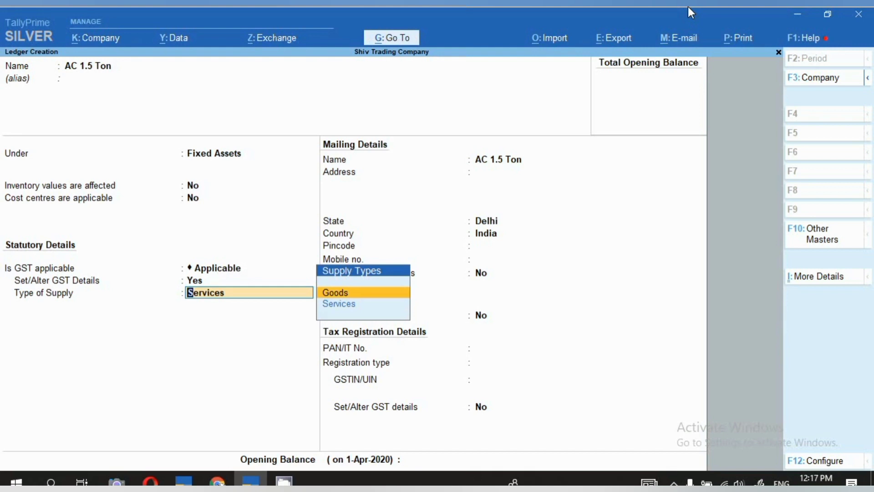
{"action": "key", "text": "Return"}
{"action": "key", "text": "BackSpace"}
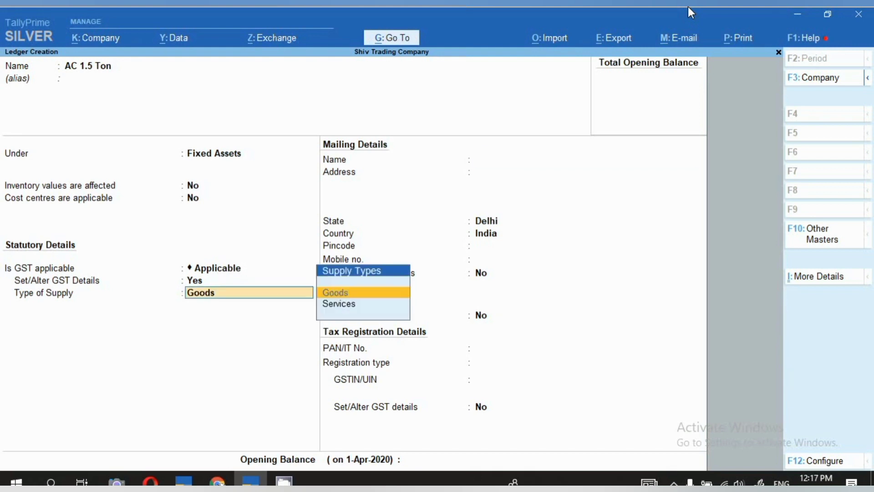
{"action": "key", "text": "Return"}
{"action": "key", "text": "ctrl"}
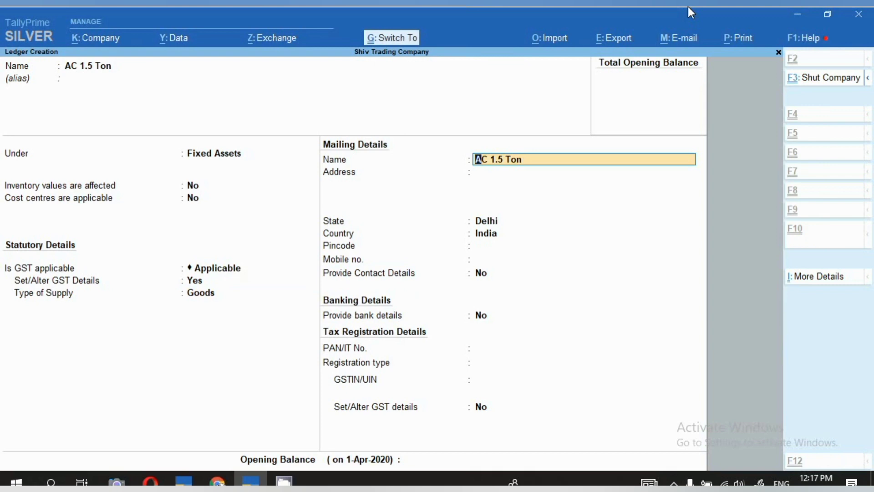
{"action": "key", "text": "ctrl+a"}
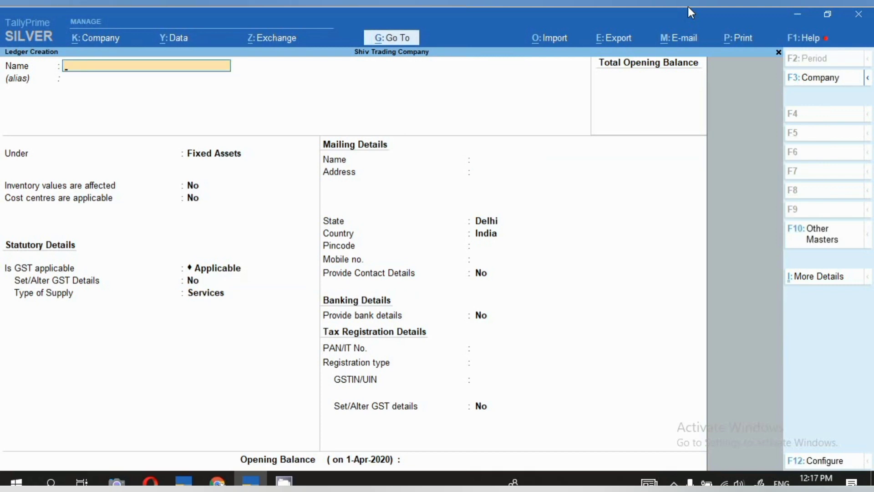
{"action": "key", "text": "Escape"}
{"action": "key", "text": "y"}
{"action": "key", "text": "Escape"}
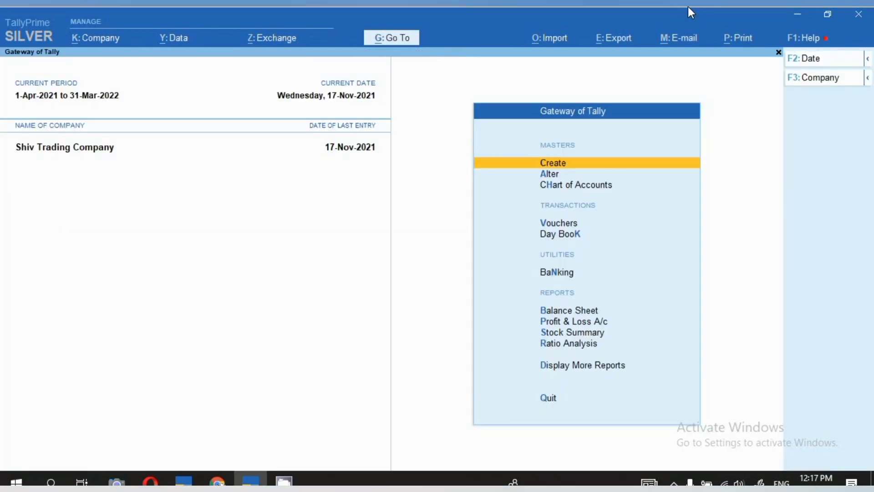
- Start a new purchase voucher in Accounting Invoice mode
{"action": "key", "text": "v"}
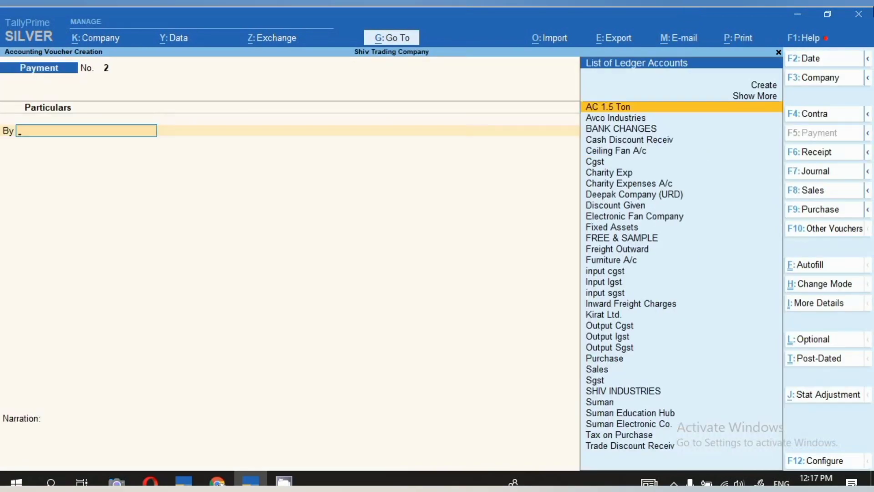
{"action": "left_click", "coordinate": [803, 213]}
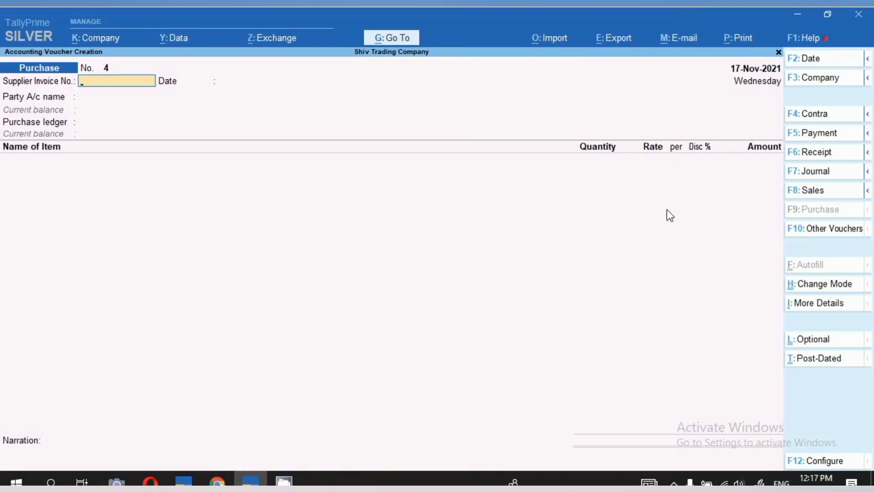
{"action": "left_click", "coordinate": [821, 284]}
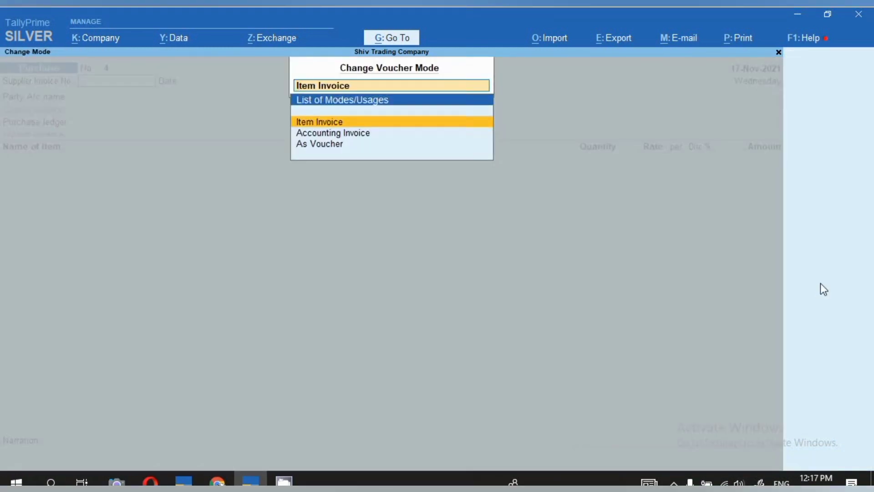
{"action": "left_click", "coordinate": [370, 135]}
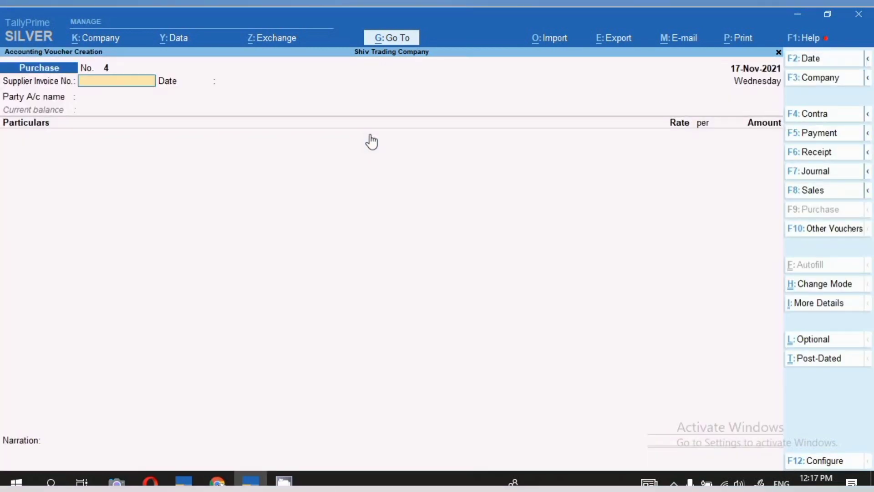
- Date the purchase voucher 18-11-2021 and enter supplier invoice number 85214 with the same date
{"action": "key", "text": "F2"}
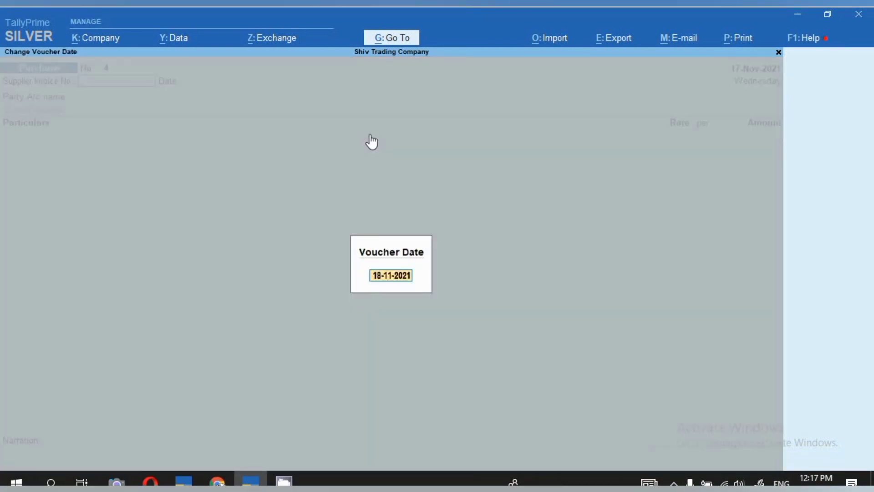
{"action": "key", "text": "Return"}
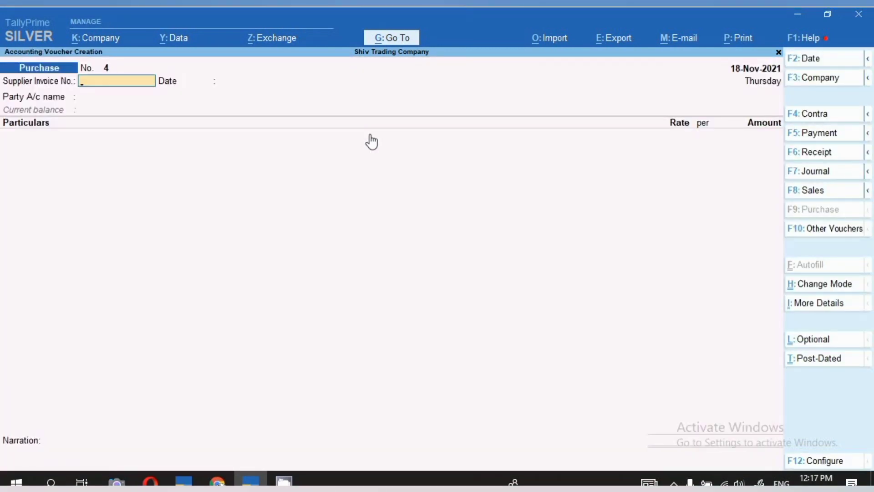
{"action": "type", "text": "85214"}
{"action": "key", "text": "Return"}
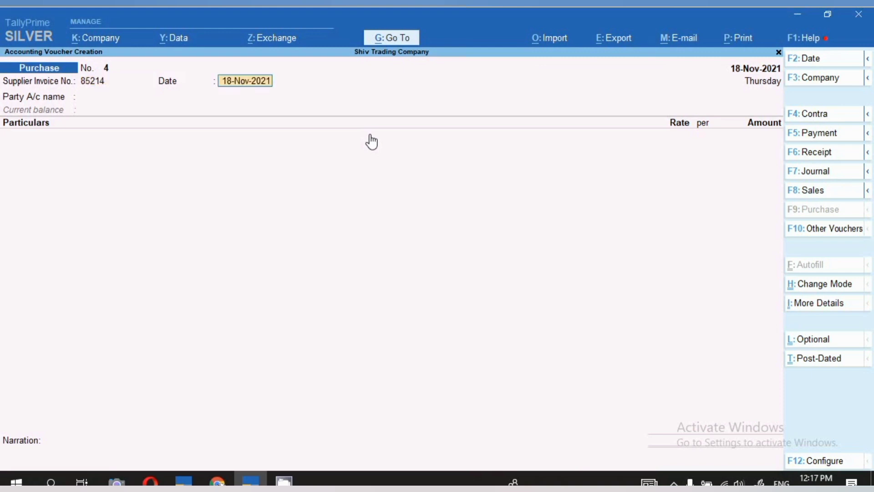
{"action": "key", "text": "Return"}
- Choose Suman Electronic Co. as the party account, leaving the receipt details blank and accepting the default party details
{"action": "type", "text": "Sum"}
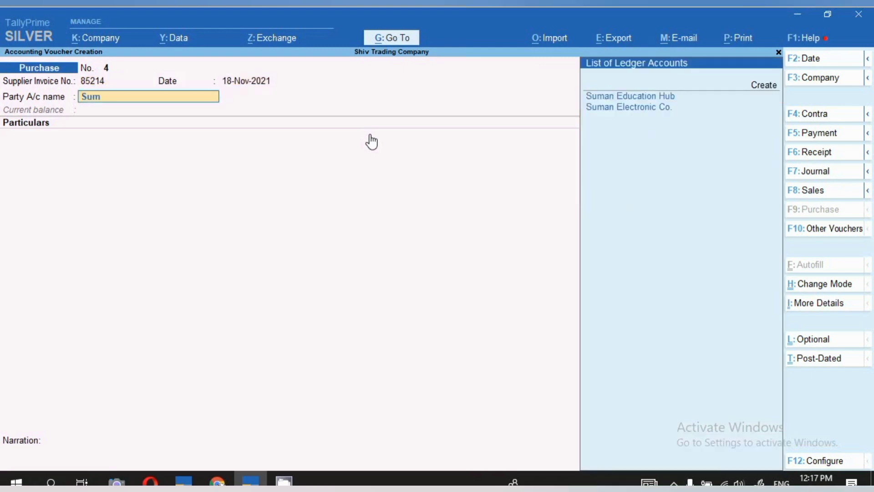
{"action": "key", "text": "Down"}
{"action": "key", "text": "Return"}
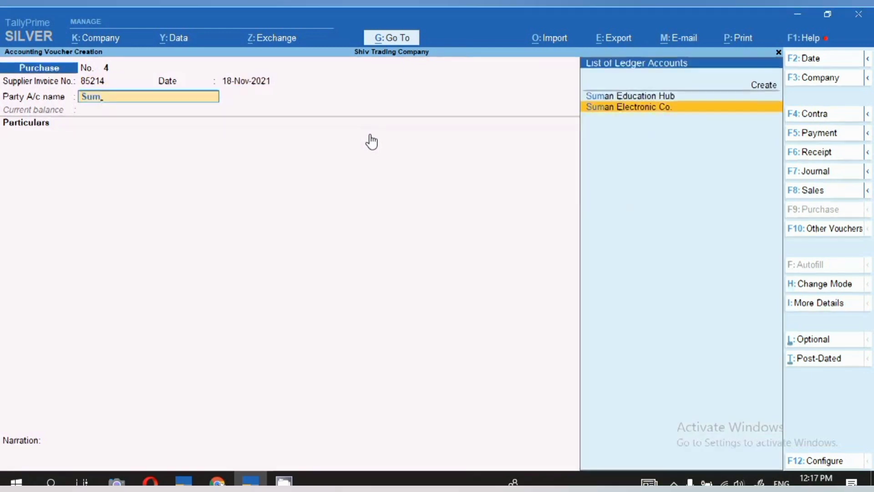
{"action": "key", "text": "Return"}
{"action": "key", "text": "Return"}
{"action": "key", "text": "Return"}
{"action": "key", "text": "Return"}
{"action": "key", "text": "Return"}
{"action": "key", "text": "Return"}
{"action": "key", "text": "Return"}
{"action": "key", "text": "Return"}
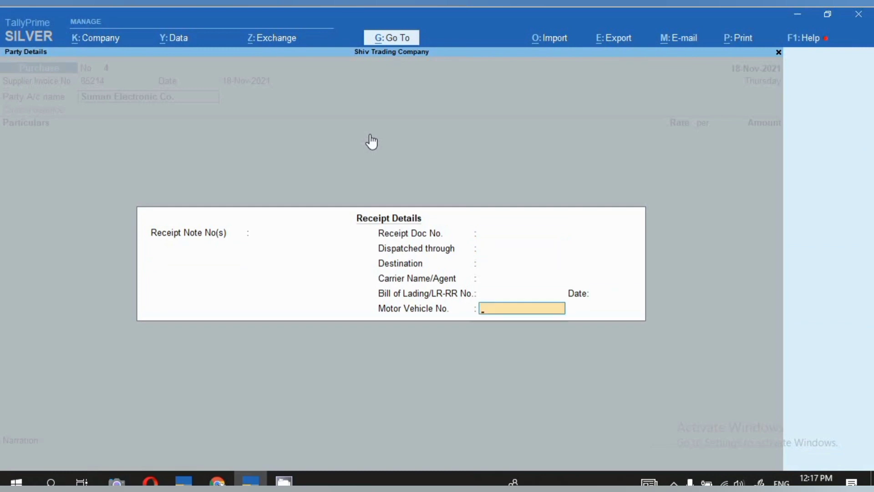
{"action": "key", "text": "Return"}
{"action": "key", "text": "Return"}
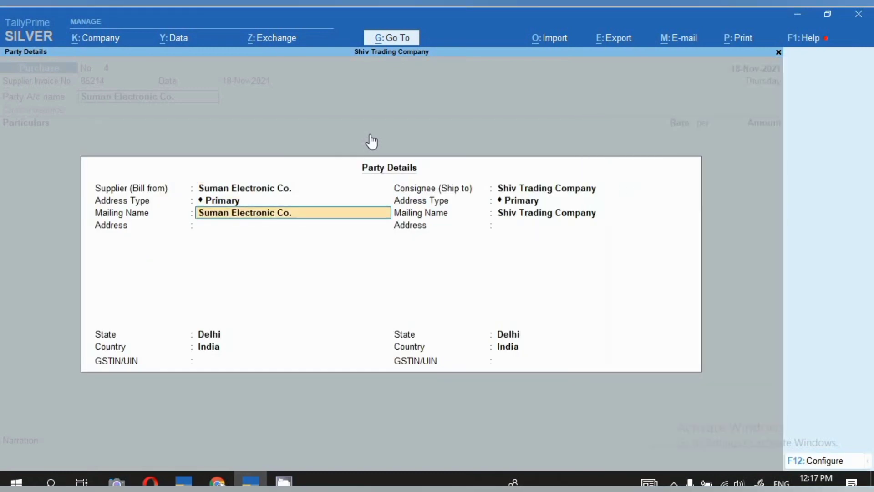
{"action": "key", "text": "Return"}
{"action": "key", "text": "Return"}
{"action": "key", "text": "Return"}
{"action": "key", "text": "Return"}
{"action": "key", "text": "Return"}
{"action": "key", "text": "Return"}
{"action": "key", "text": "Return"}
{"action": "key", "text": "Return"}
{"action": "key", "text": "Return"}
{"action": "key", "text": "Return"}
- Add the AC 1.5 Ton ledger to the purchase voucher with an amount of 30,000 and no ledger description
{"action": "type", "text": "Ac"}
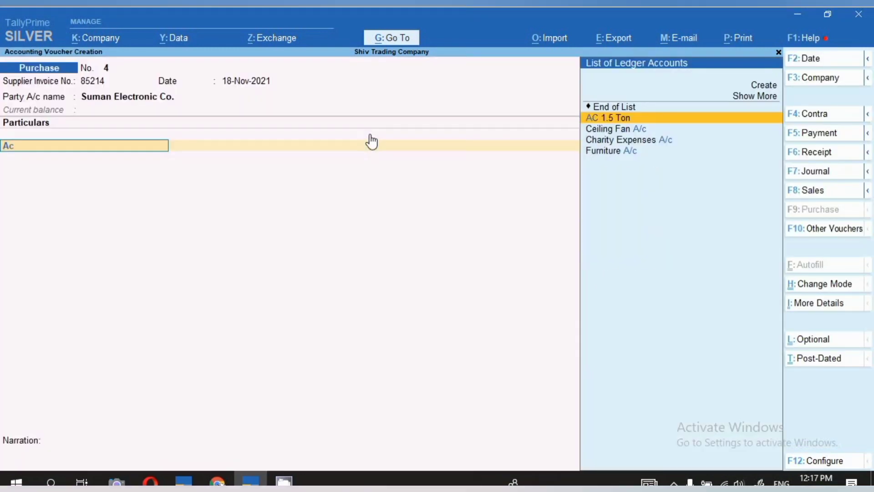
{"action": "key", "text": "Return"}
{"action": "key", "text": "Return"}
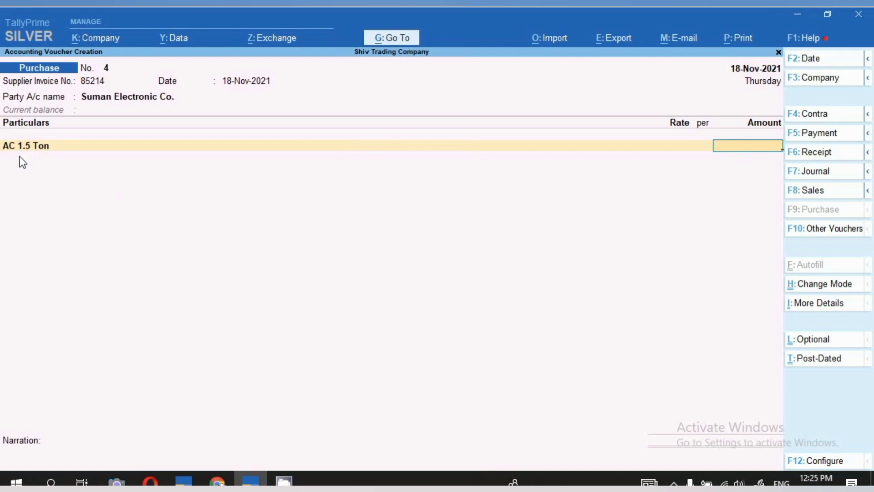
{"action": "type", "text": "30,"}
{"action": "type", "text": "0000"}
{"action": "key", "text": "Return"}
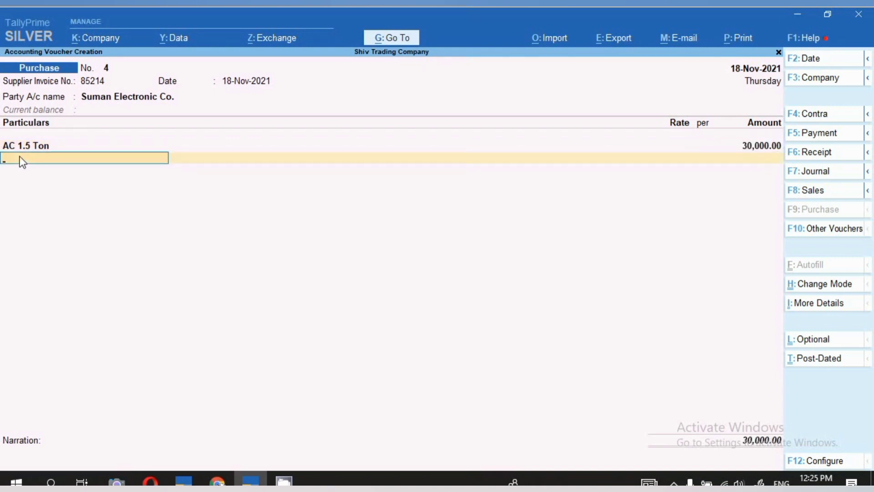
- Add the Cgst and Sgst ledgers below the AC line with their calculated amounts, leaving their descriptions blank
{"action": "type", "text": "Cgs"}
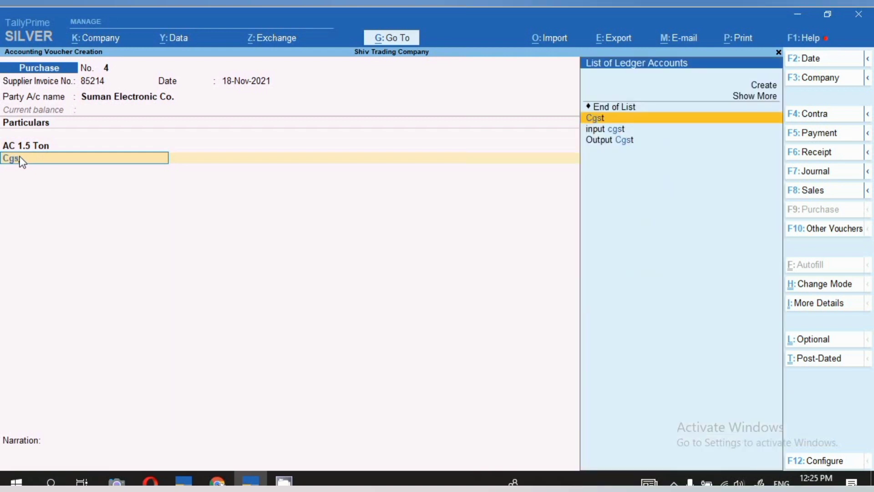
{"action": "key", "text": "Return"}
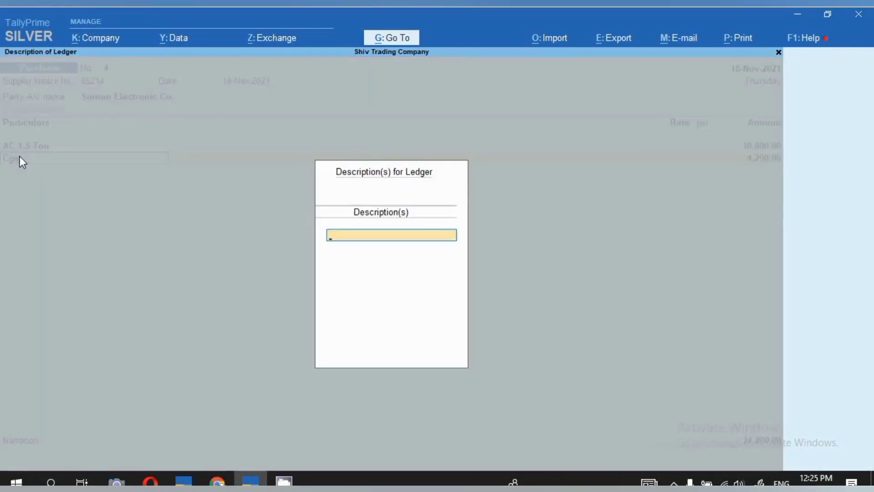
{"action": "key", "text": "Return"}
{"action": "key", "text": "Return"}
{"action": "type", "text": "Sgs"}
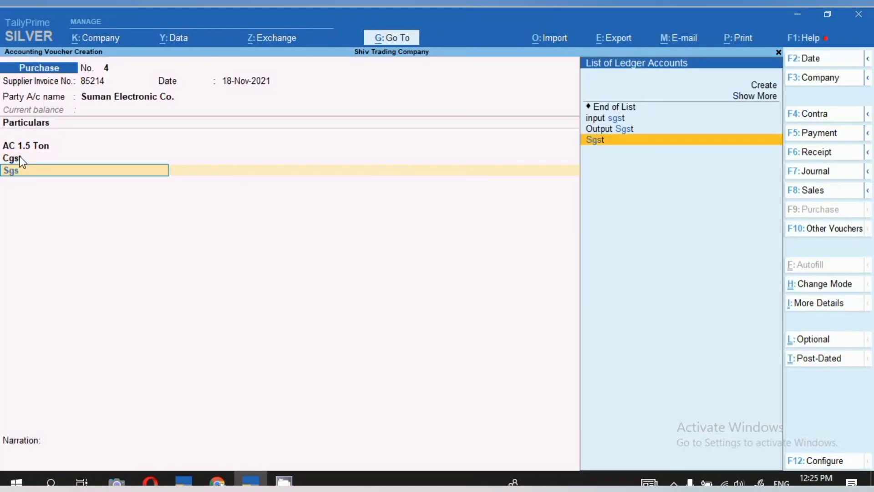
{"action": "key", "text": "Return"}
{"action": "key", "text": "Return"}
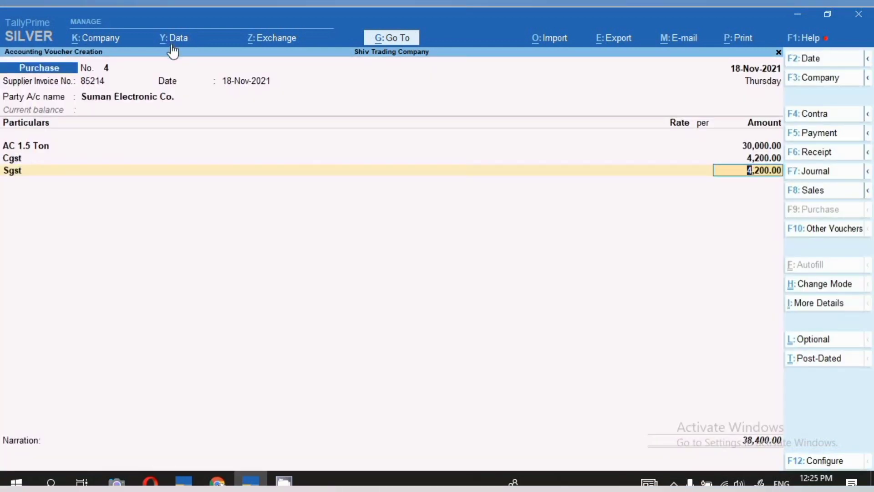
- Save the purchase voucher by printing one copy of its invoice
{"action": "key", "text": "ctrl"}
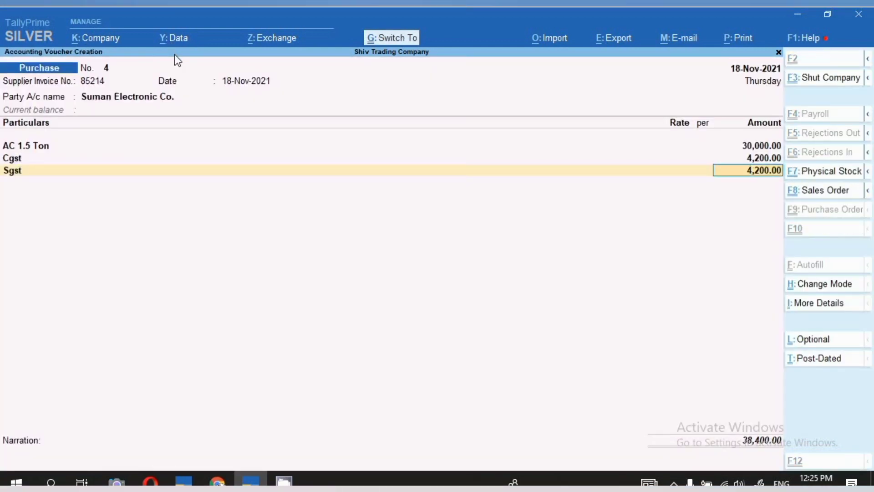
{"action": "key", "text": "ctrl+p"}
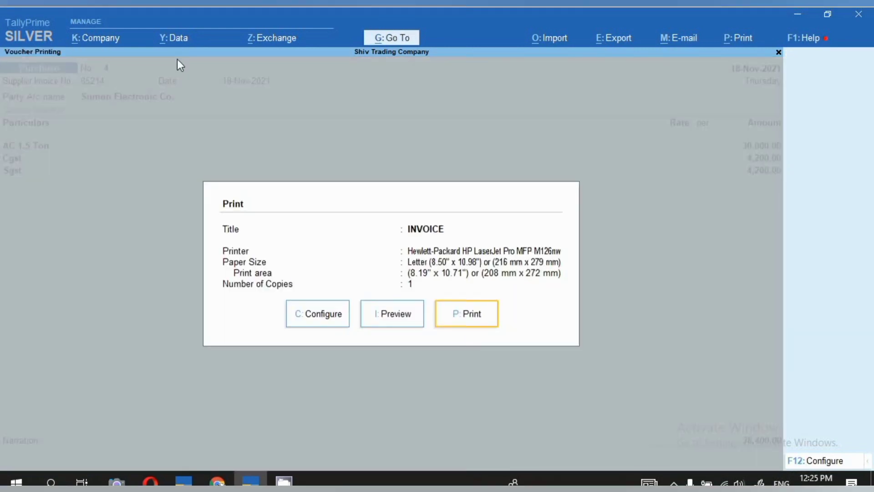
{"action": "key", "text": "p"}
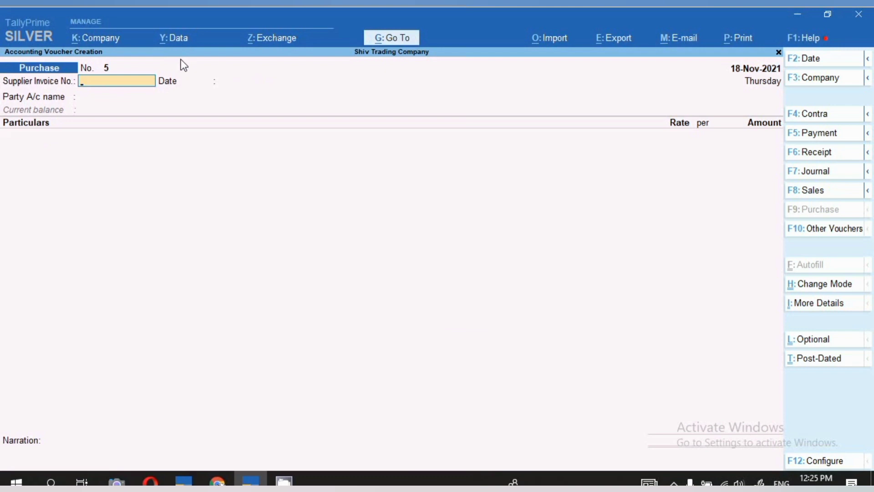
- Open the Balance Sheet report for Shiv Trading Company
{"action": "left_click", "coordinate": [402, 40]}
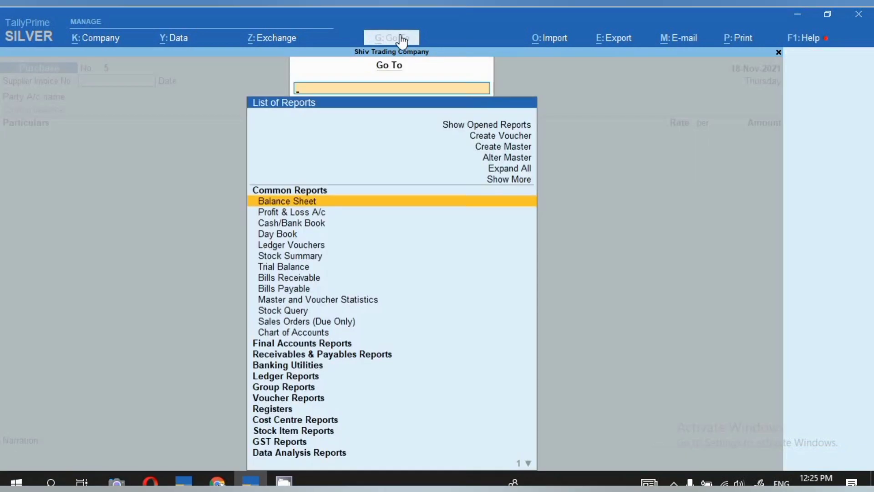
{"action": "key", "text": "Return"}
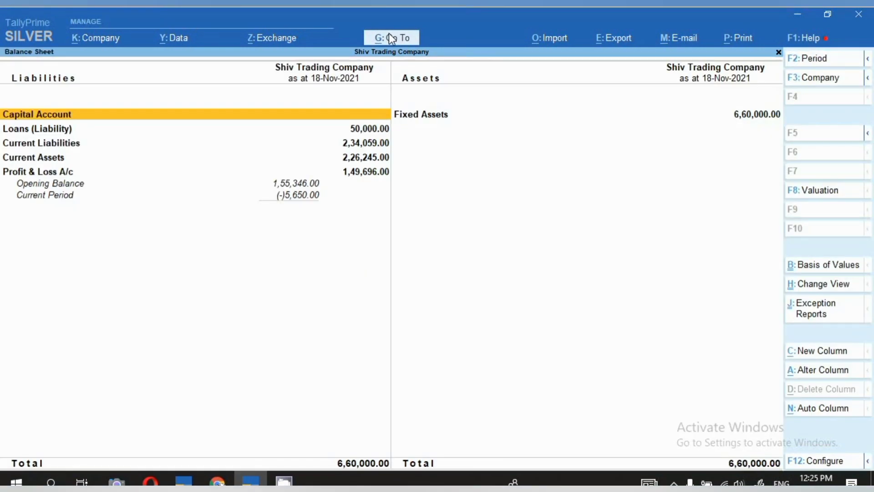
- Examine the ledgers under Fixed Assets in the Balance Sheet, including AC 1.5 Ton, and return to the report
{"action": "key", "text": "Right"}
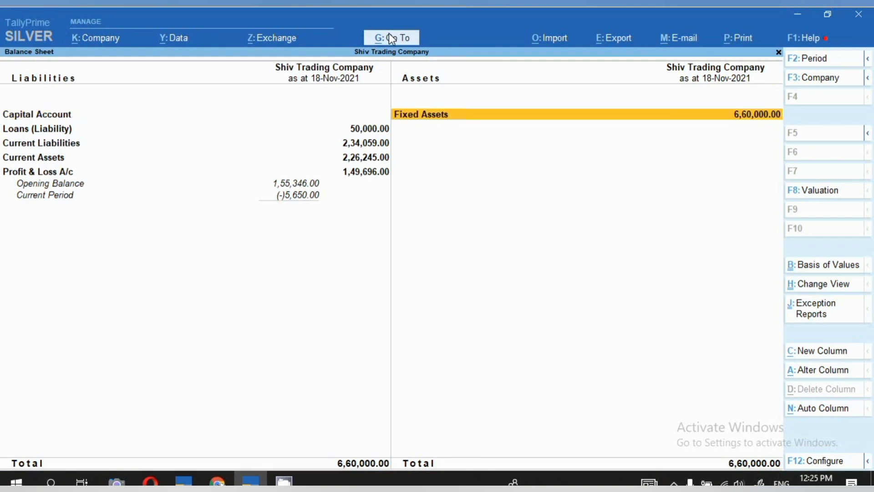
{"action": "key", "text": "Return"}
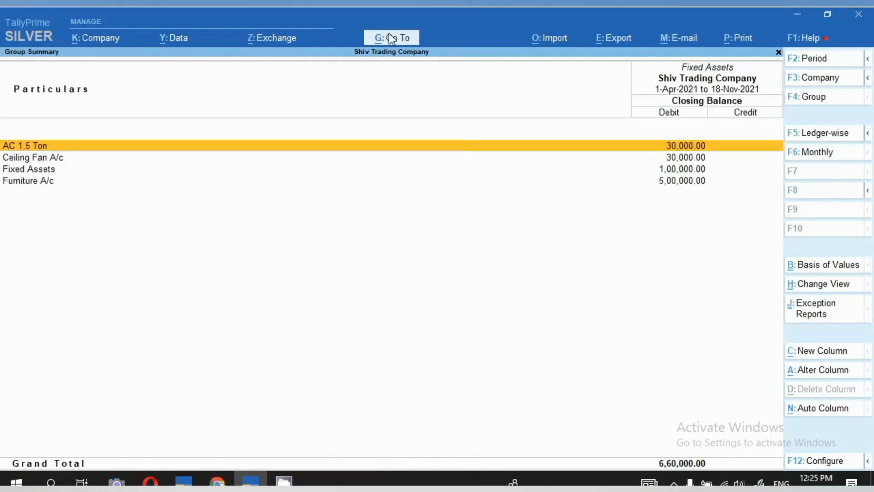
{"action": "key", "text": "space"}
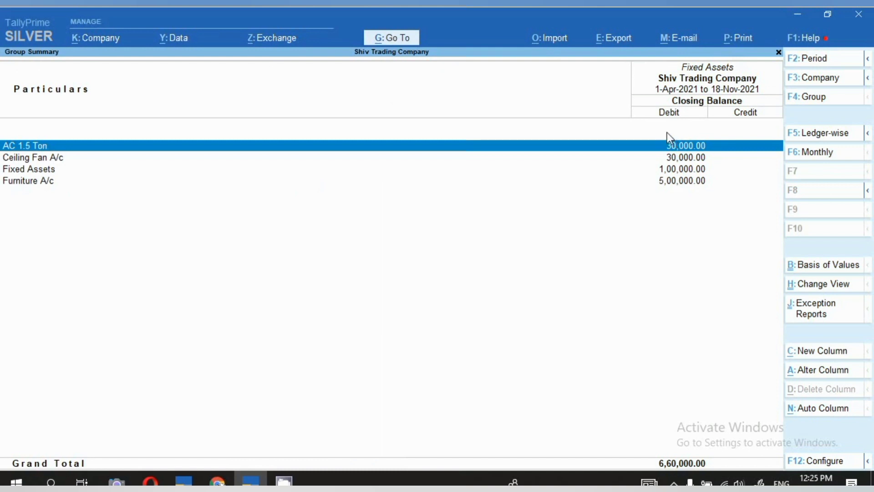
{"action": "key", "text": "space"}
{"action": "key", "text": "Escape"}
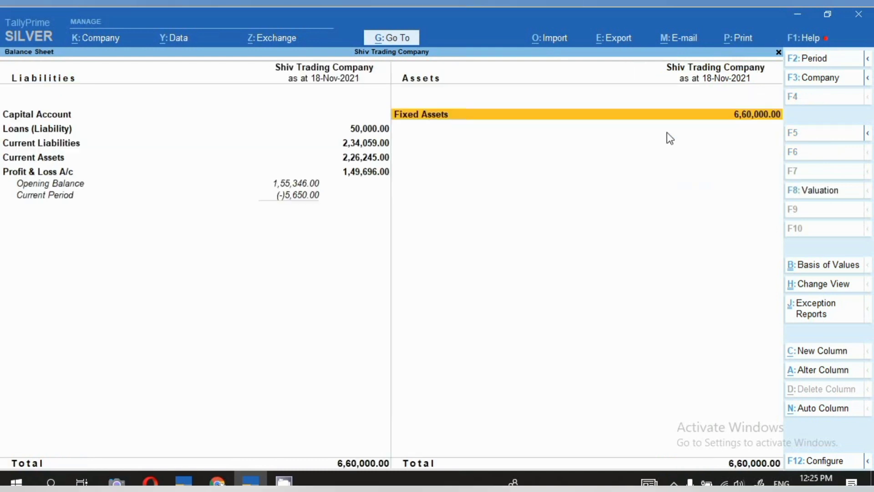
- Open the Ledger Vouchers report for Suman Electronic Co. and check its AC 1.5 Ton purchase entry
{"action": "left_click", "coordinate": [405, 41]}
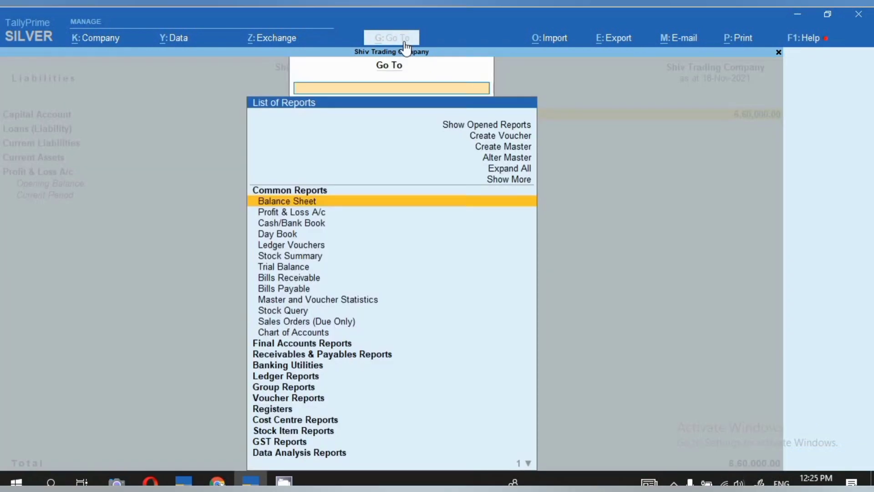
{"action": "key", "text": "Down"}
{"action": "key", "text": "Down"}
{"action": "key", "text": "Down"}
{"action": "key", "text": "Down"}
{"action": "key", "text": "Down"}
{"action": "key", "text": "Down"}
{"action": "key", "text": "Down"}
{"action": "key", "text": "Down"}
{"action": "key", "text": "Down"}
{"action": "key", "text": "Down"}
{"action": "key", "text": "Down"}
{"action": "key", "text": "Down"}
{"action": "key", "text": "Down"}
{"action": "key", "text": "Down"}
{"action": "key", "text": "Down"}
{"action": "key", "text": "Down"}
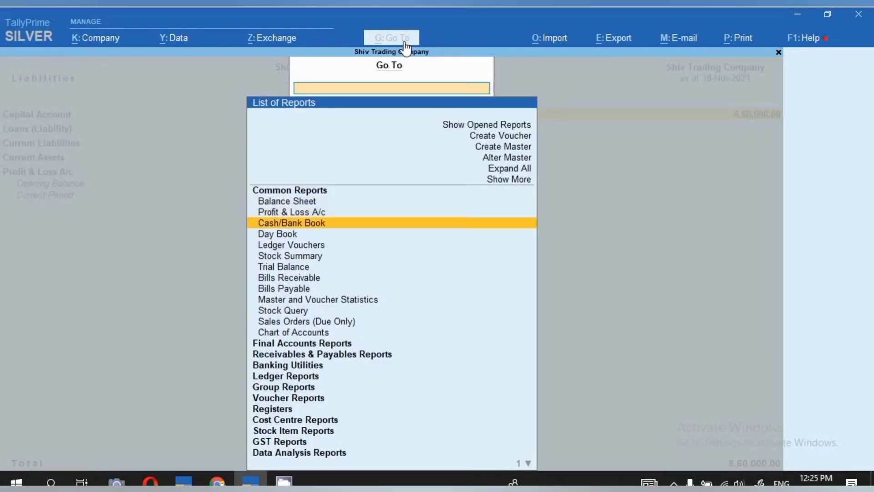
{"action": "key", "text": "Return"}
{"action": "key", "text": "Return"}
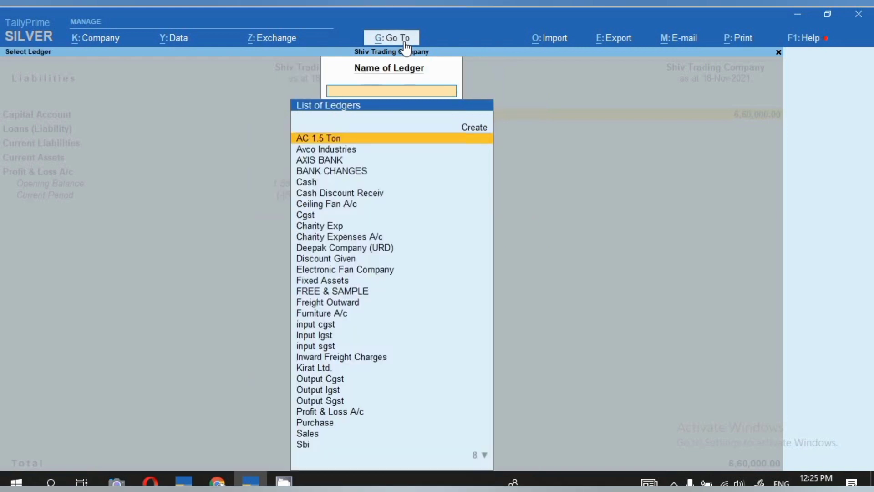
{"action": "type", "text": "Suma"}
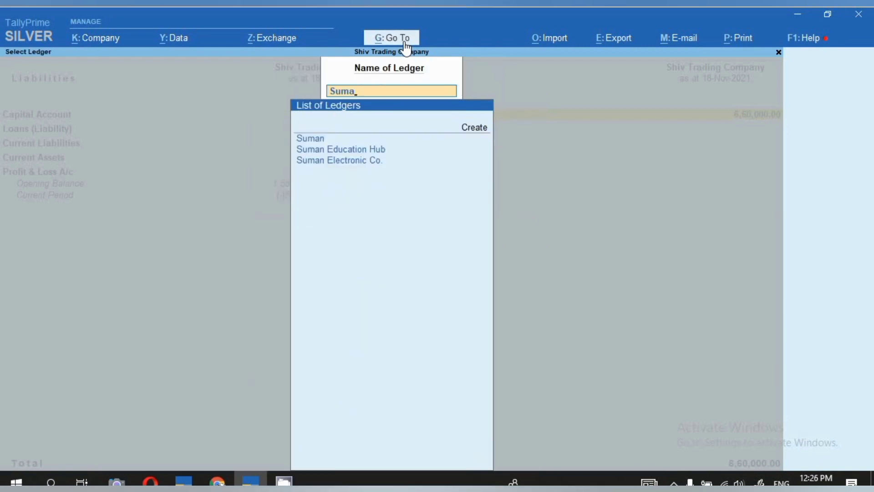
{"action": "key", "text": "Down"}
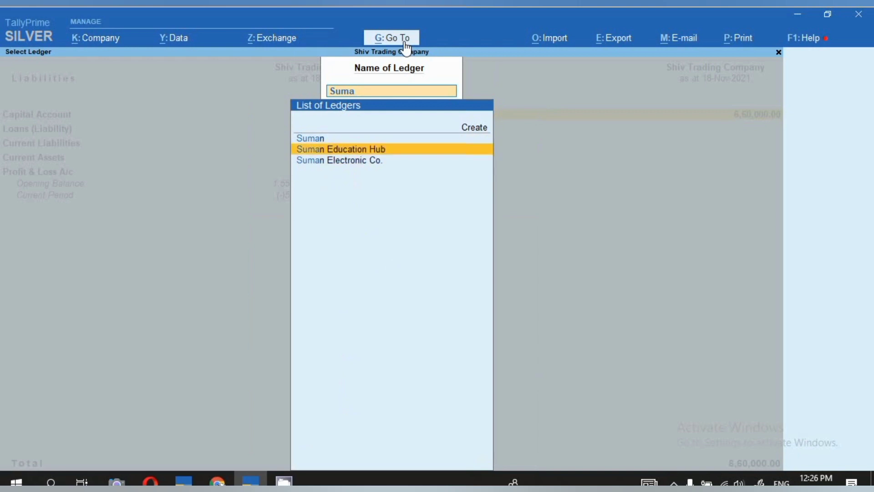
{"action": "key", "text": "Down"}
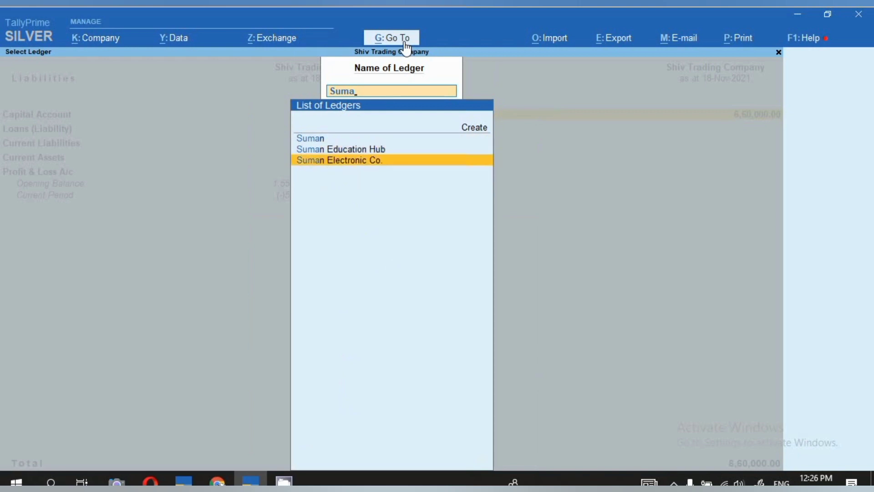
{"action": "key", "text": "Return"}
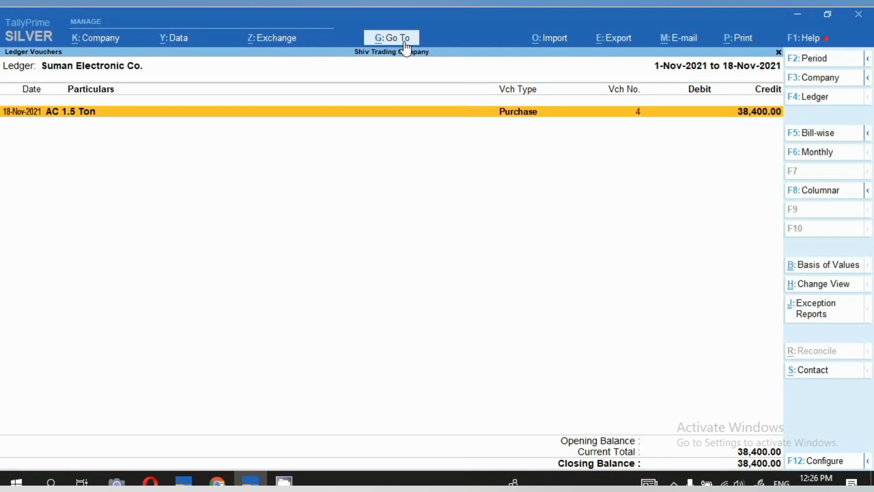
{"action": "key", "text": "space"}
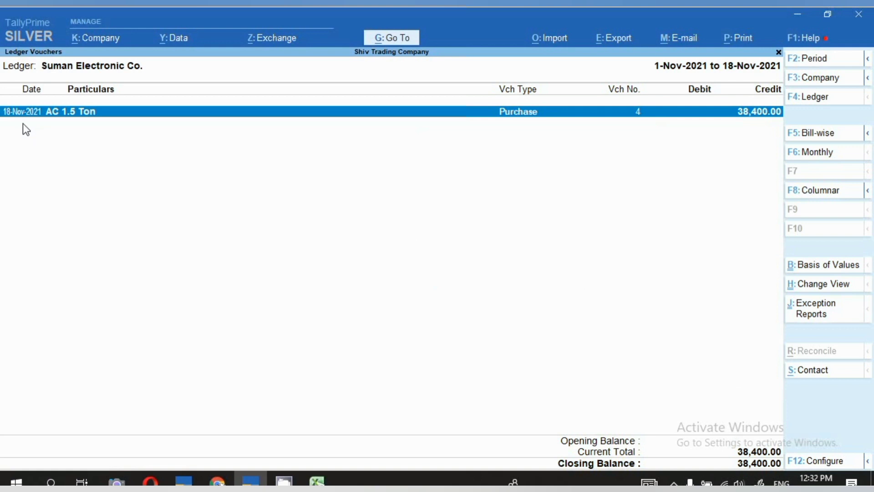
- Start a new payment voucher from the ledger report and date it 31-Dec-2021
{"action": "key", "text": "alt+a"}
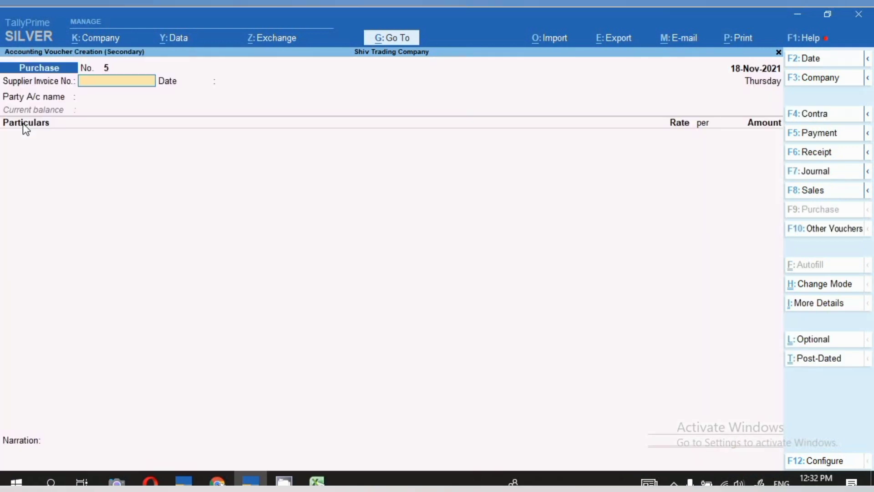
{"action": "left_click", "coordinate": [826, 137]}
{"action": "key", "text": "F2"}
{"action": "type", "text": "31"}
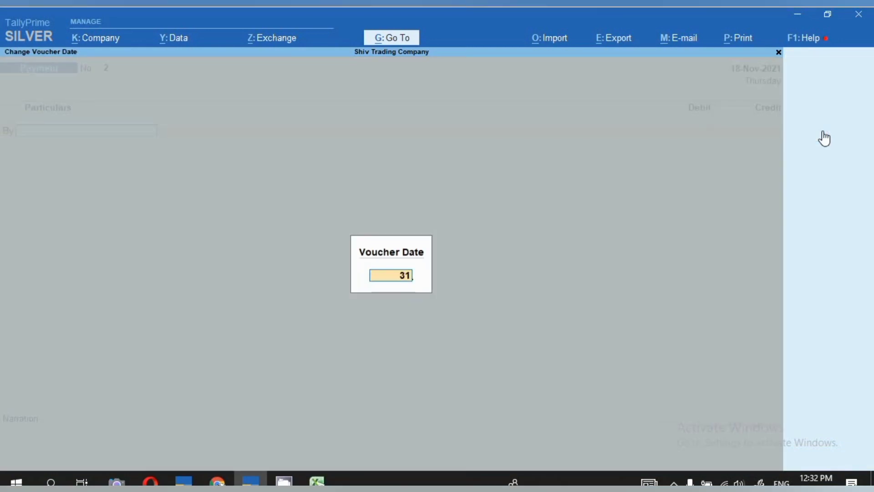
{"action": "type", "text": ".12"}
{"action": "key", "text": "Return"}
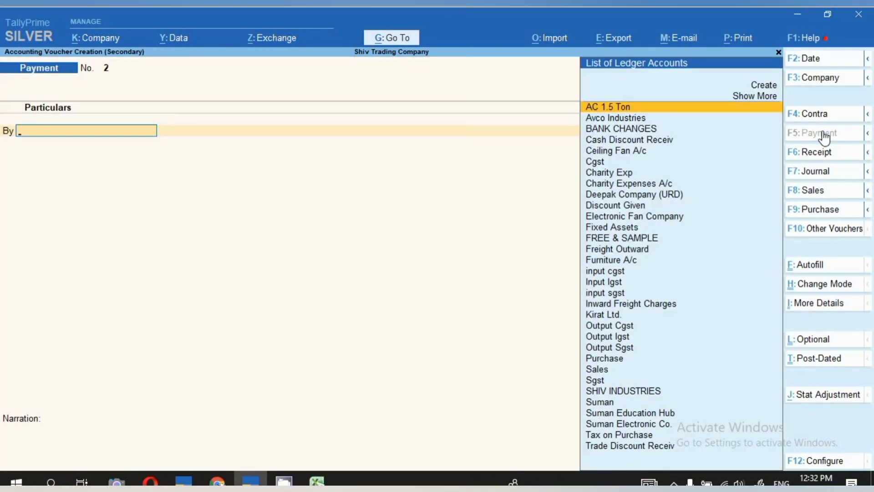
- Debit Suman Electronic Co. with 38,400 and allocate the amount as Agst Ref to its pending bill dated 18-Nov-2021
{"action": "type", "text": "Sum"}
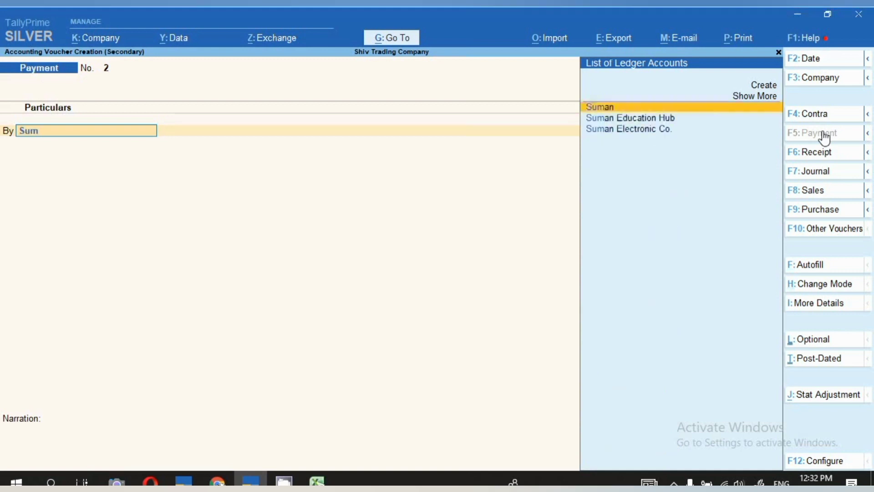
{"action": "key", "text": "Down"}
{"action": "key", "text": "Down"}
{"action": "key", "text": "Return"}
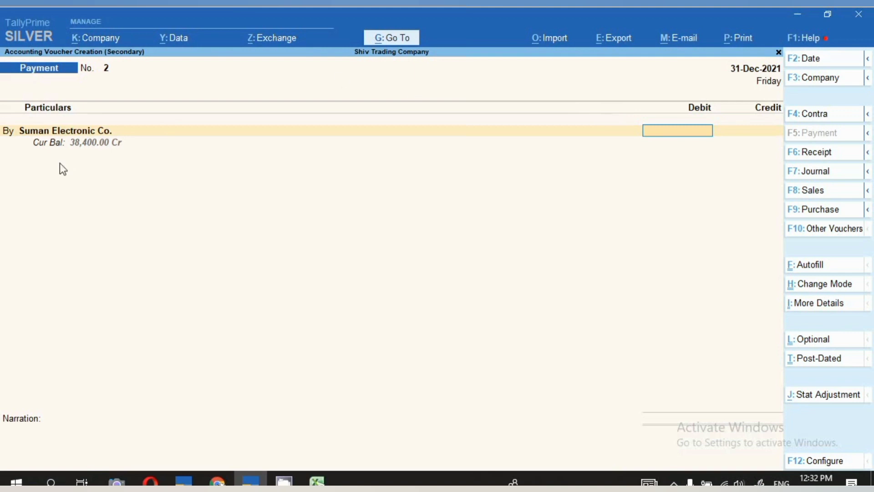
{"action": "type", "text": "38400"}
{"action": "key", "text": "Return"}
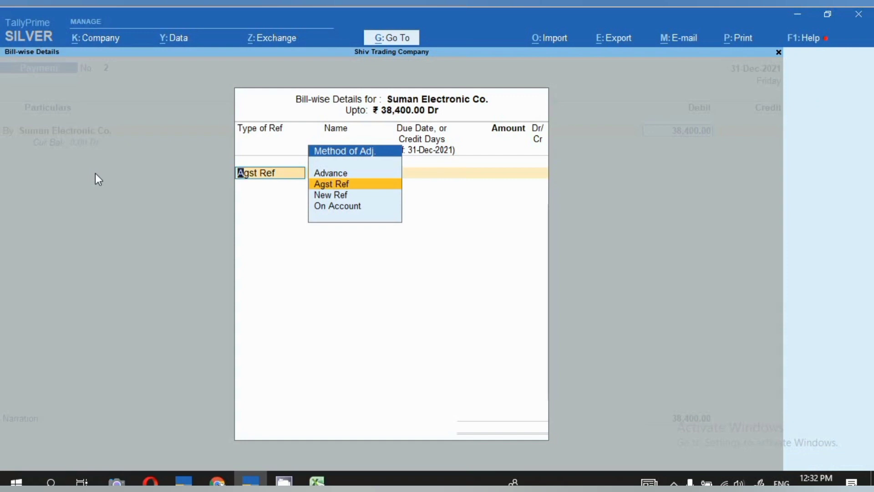
{"action": "key", "text": "Return"}
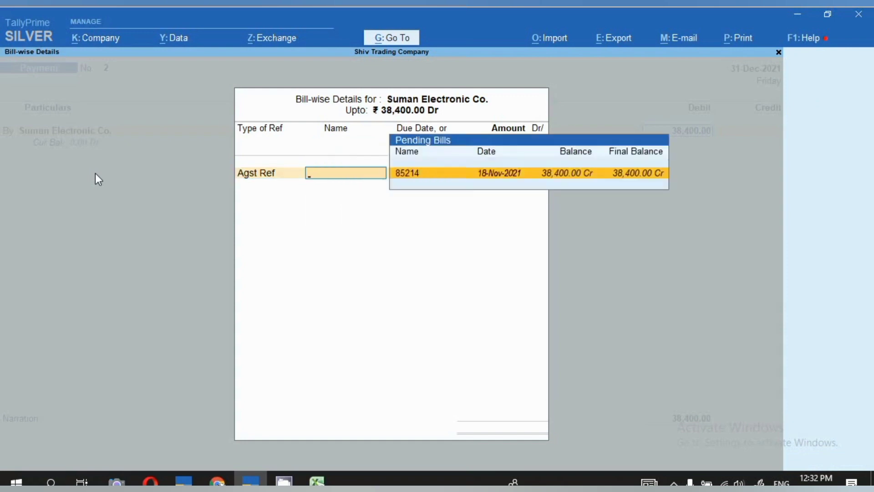
{"action": "key", "text": "Return"}
{"action": "key", "text": "Return"}
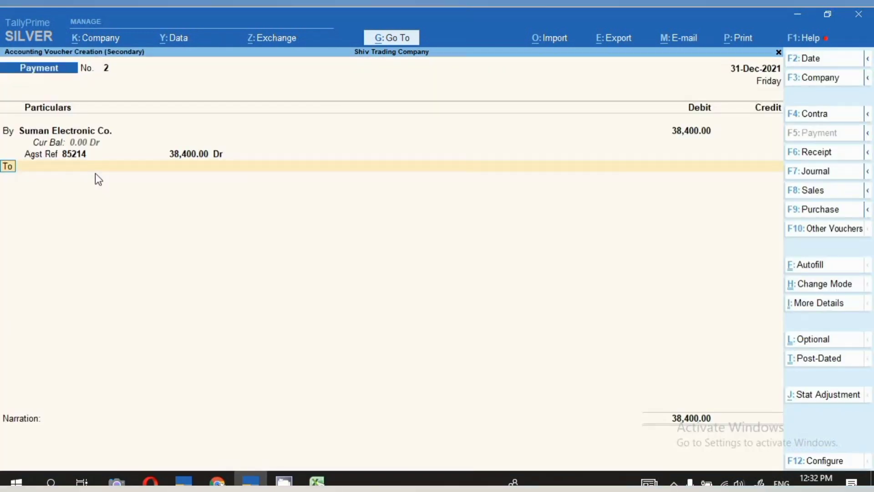
- Credit the Sbi ledger with 38,400 by cheque favouring Suman Electronic Co., leave the narration blank, and save the payment voucher
{"action": "type", "text": "Sb"}
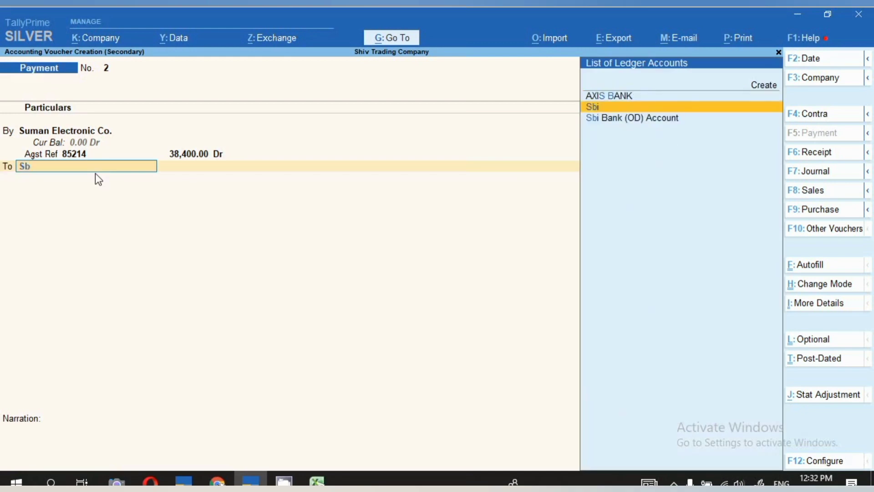
{"action": "key", "text": "Return"}
{"action": "key", "text": "Return"}
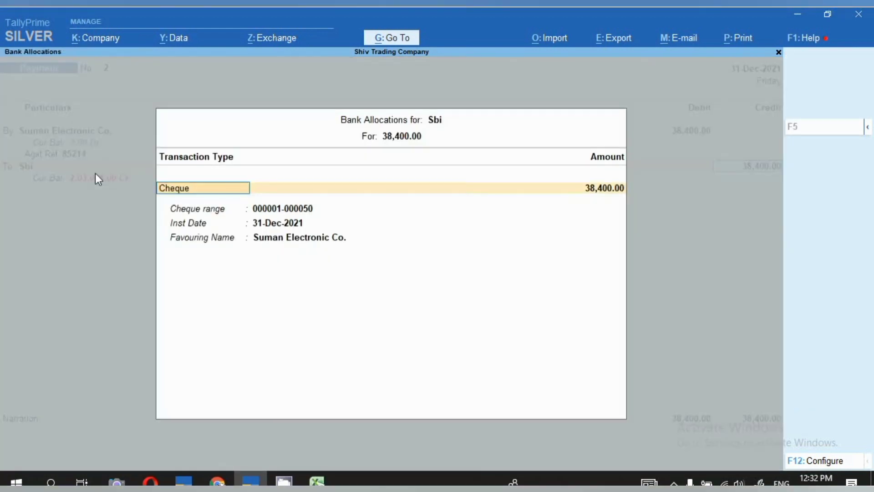
{"action": "key", "text": "Return"}
{"action": "key", "text": "Return"}
{"action": "key", "text": "Return"}
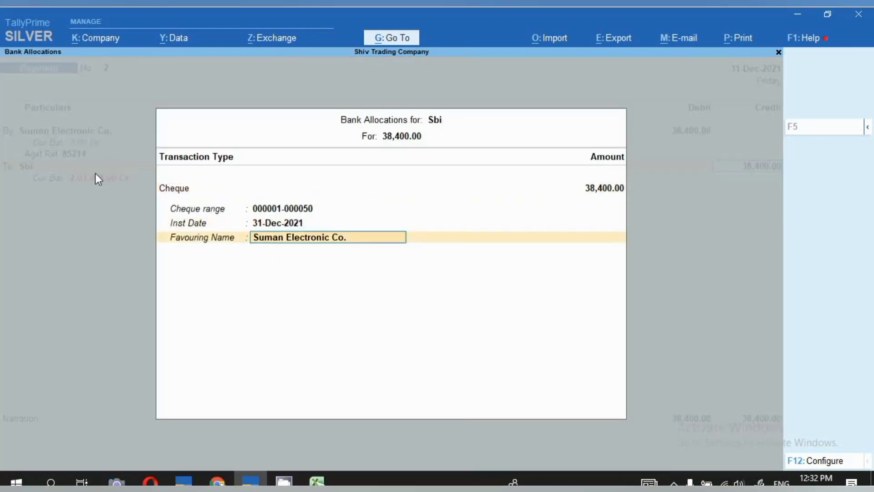
{"action": "key", "text": "Return"}
{"action": "key", "text": "Return"}
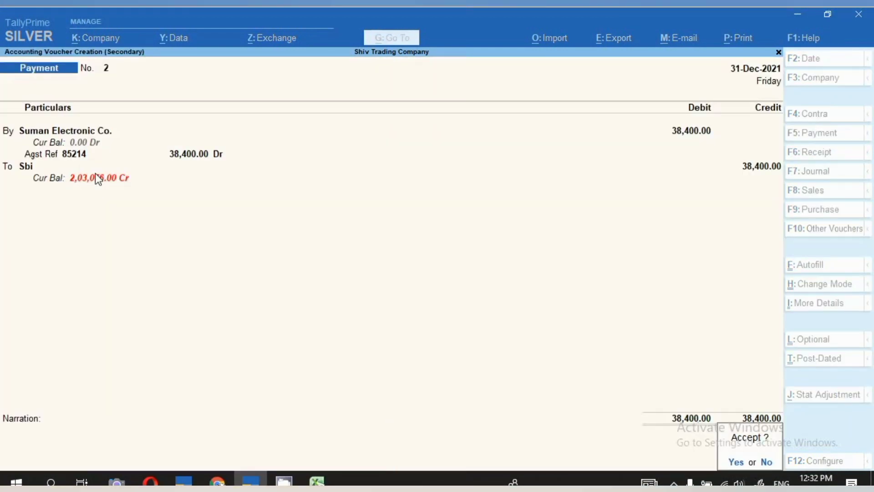
{"action": "key", "text": "Return"}
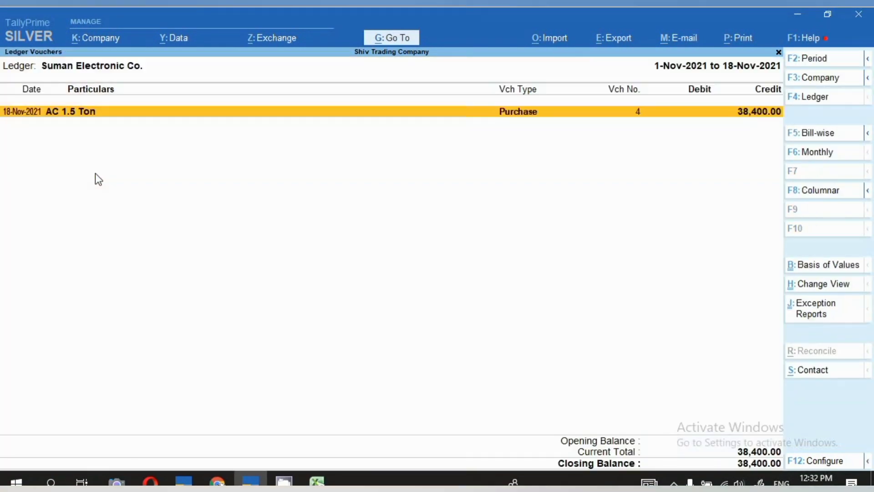
- Reload the Suman Electronic Co. ledger report for 1-Apr-2021 to 31-Dec-2021 and examine its purchase and payment entries
{"action": "key", "text": "F4"}
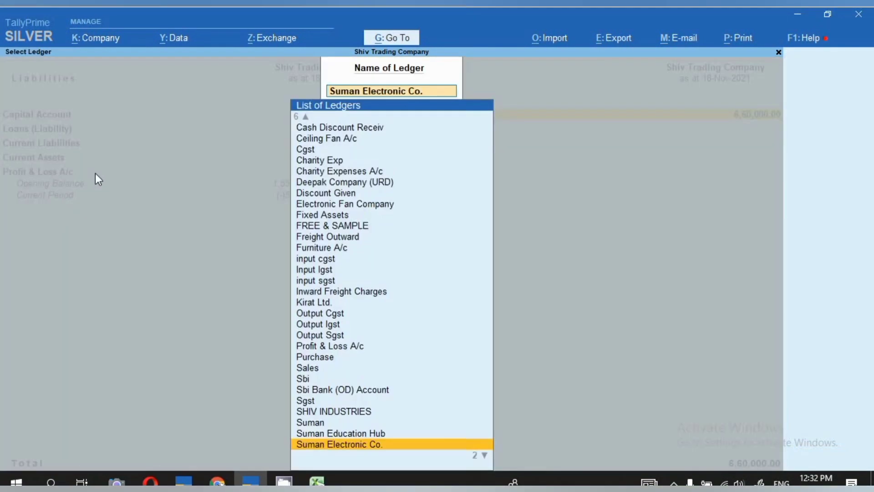
{"action": "key", "text": "Return"}
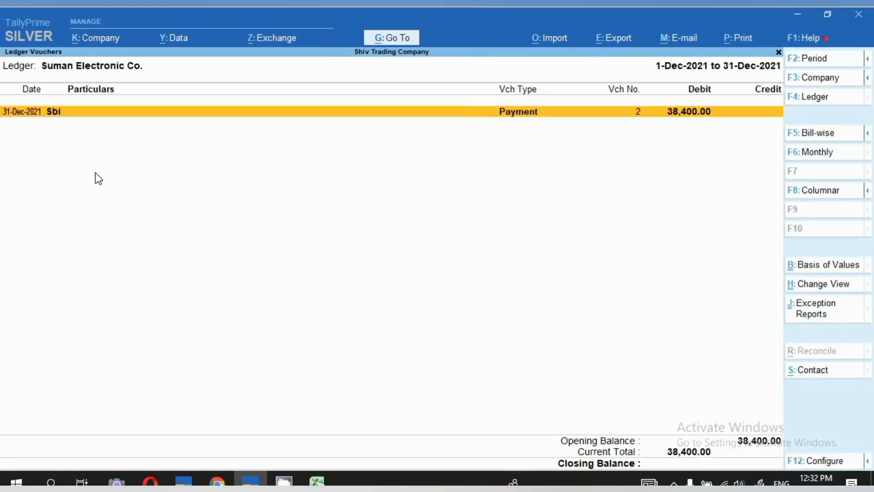
{"action": "key", "text": "F2"}
{"action": "key", "text": "BackSpace"}
{"action": "key", "text": "Return"}
{"action": "key", "text": "Return"}
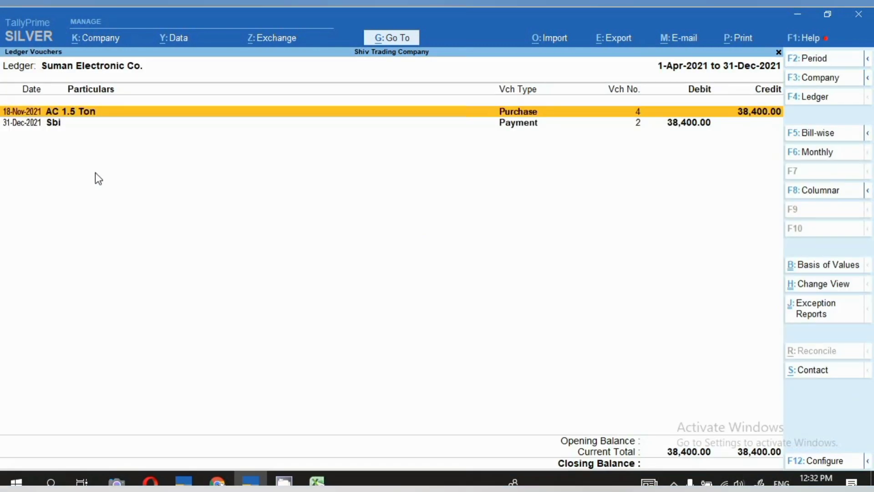
{"action": "key", "text": "Down"}
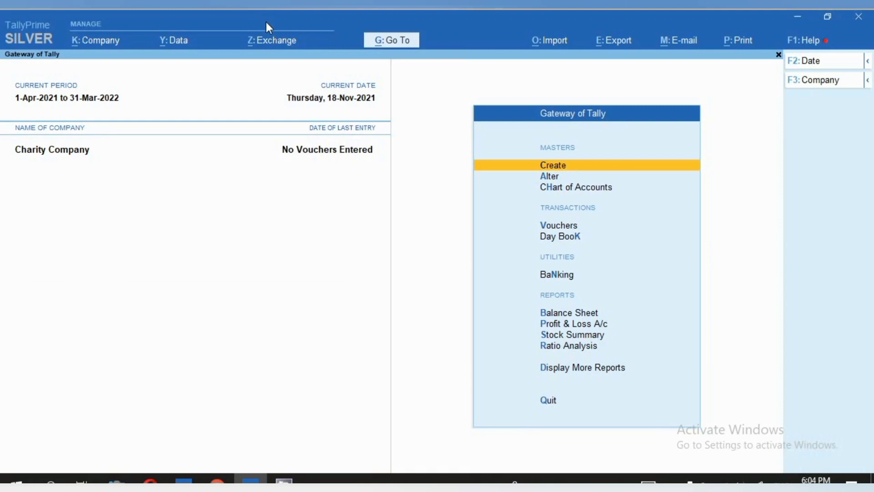
- Open the COMPUTER COMPANY ledger of Charity Company for alteration
{"action": "key", "text": "Down"}
{"action": "key", "text": "Return"}
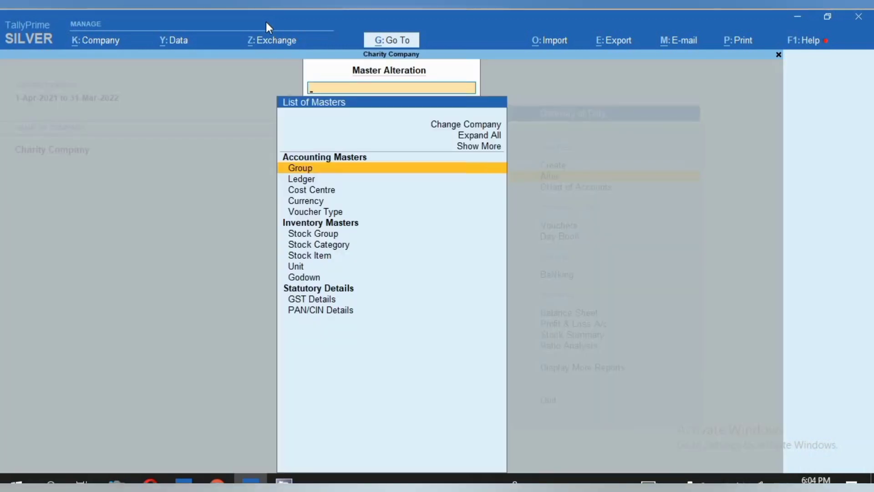
{"action": "key", "text": "Down"}
{"action": "key", "text": "Return"}
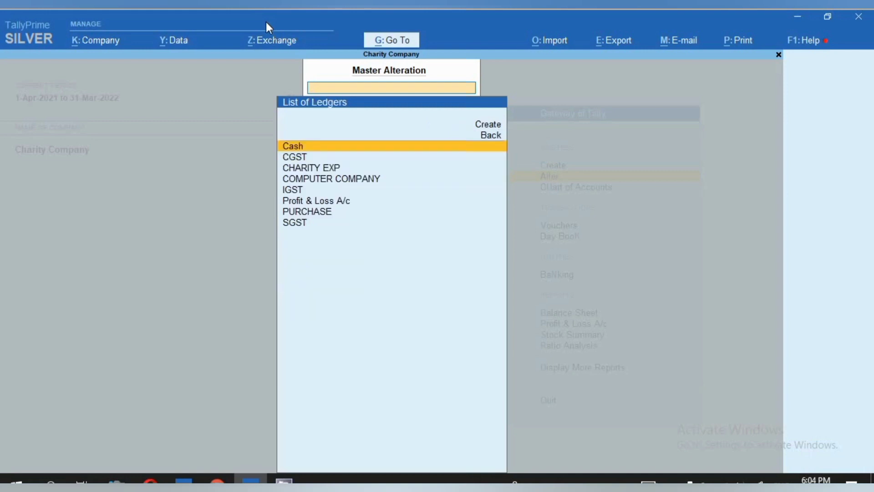
{"action": "key", "text": "Down"}
{"action": "key", "text": "Down"}
{"action": "key", "text": "Down"}
{"action": "key", "text": "Return"}
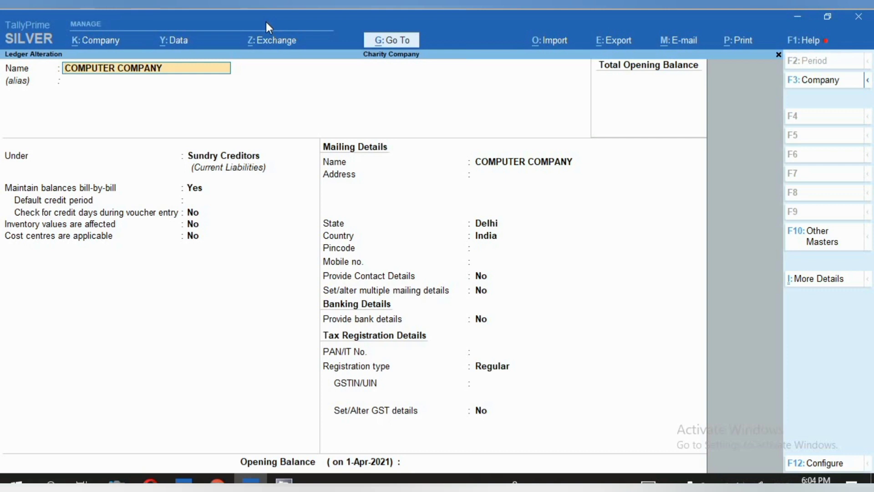
- Examine the group and bill-by-bill balance settings of the COMPUTER COMPANY ledger
{"action": "key", "text": "Return"}
{"action": "key", "text": "Return"}
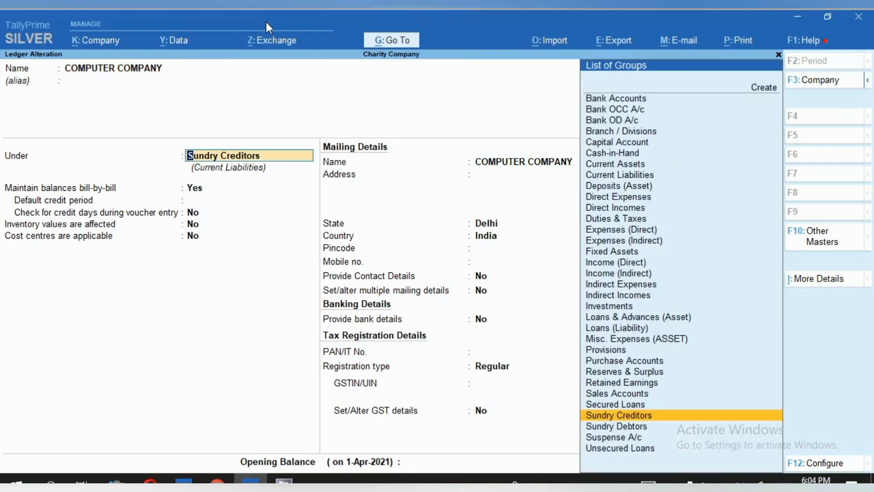
{"action": "key", "text": "Return"}
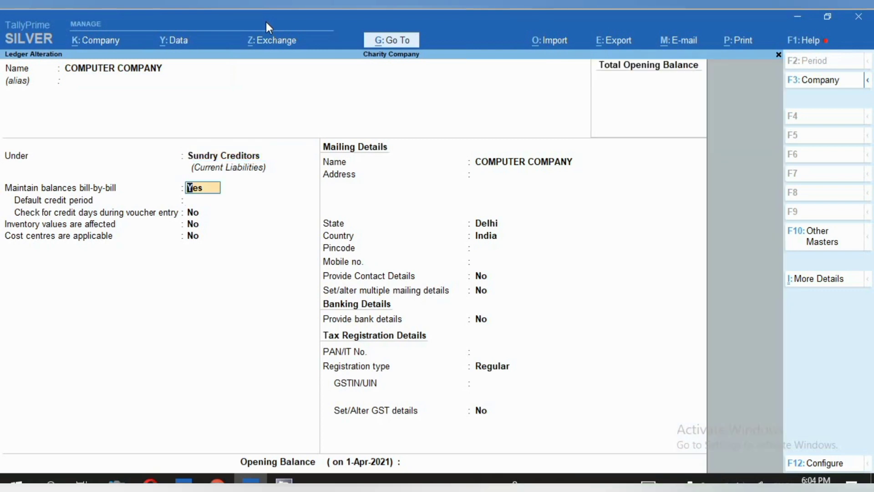
{"action": "key", "text": "Return"}
{"action": "key", "text": "Return"}
{"action": "key", "text": "Return"}
{"action": "key", "text": "Return"}
- Examine the mailing details of the COMPUTER COMPANY ledger and quit its alteration without saving
{"action": "key", "text": "Return"}
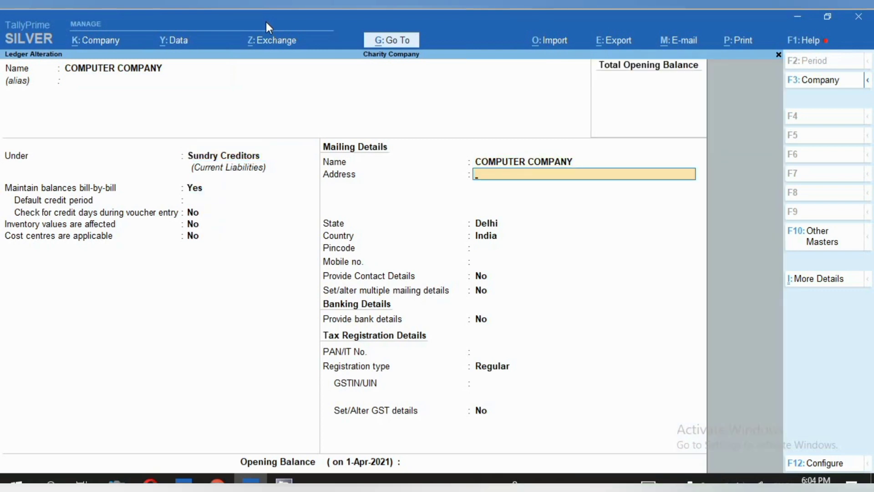
{"action": "key", "text": "Return"}
{"action": "key", "text": "Return"}
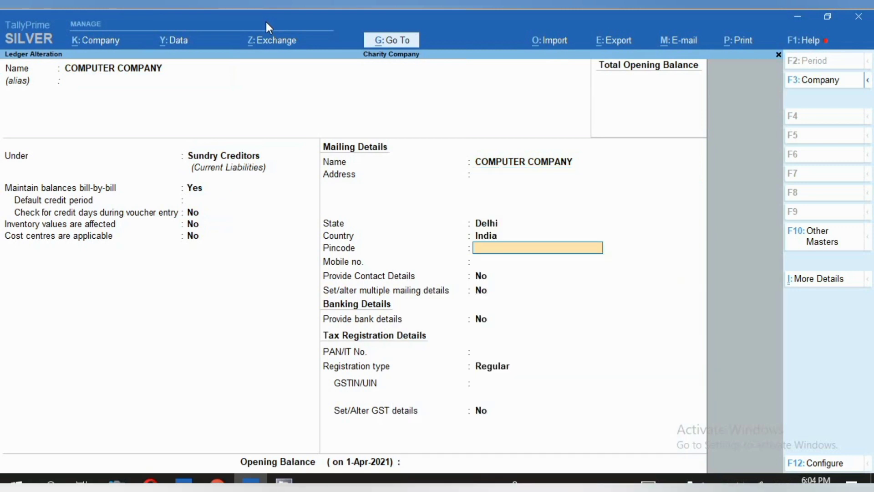
{"action": "key", "text": "Return"}
{"action": "key", "text": "Return"}
{"action": "key", "text": "Return"}
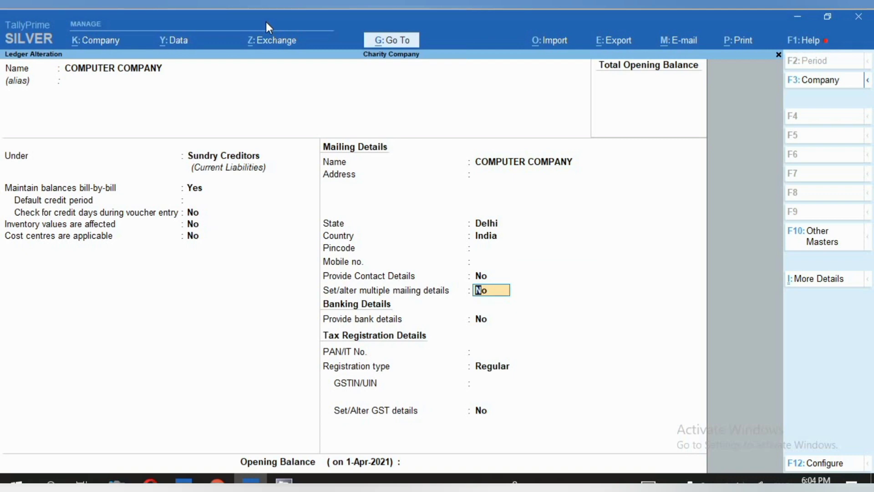
{"action": "type", "text": "y"}
{"action": "key", "text": "Escape"}
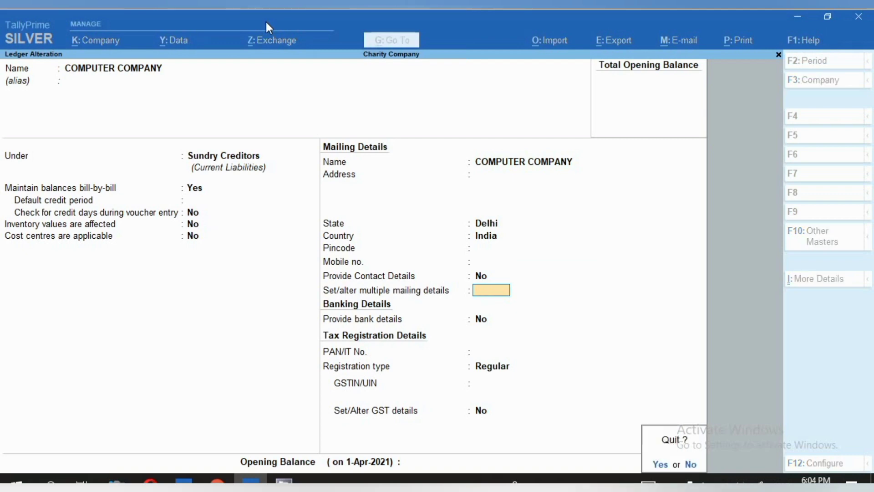
{"action": "key", "text": "y"}
- Open the PURCHASE ledger for alteration and check the group it belongs to
{"action": "key", "text": "Down"}
{"action": "key", "text": "Down"}
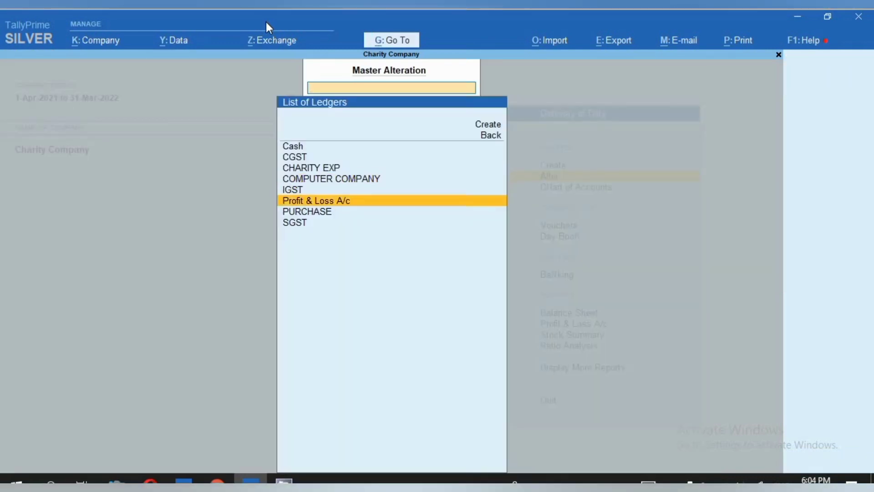
{"action": "key", "text": "Down"}
{"action": "key", "text": "Return"}
{"action": "key", "text": "Return"}
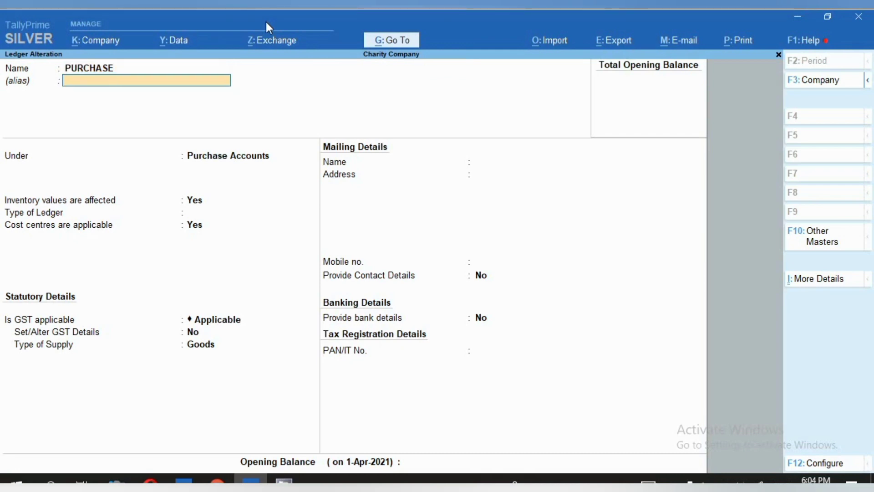
{"action": "key", "text": "Return"}
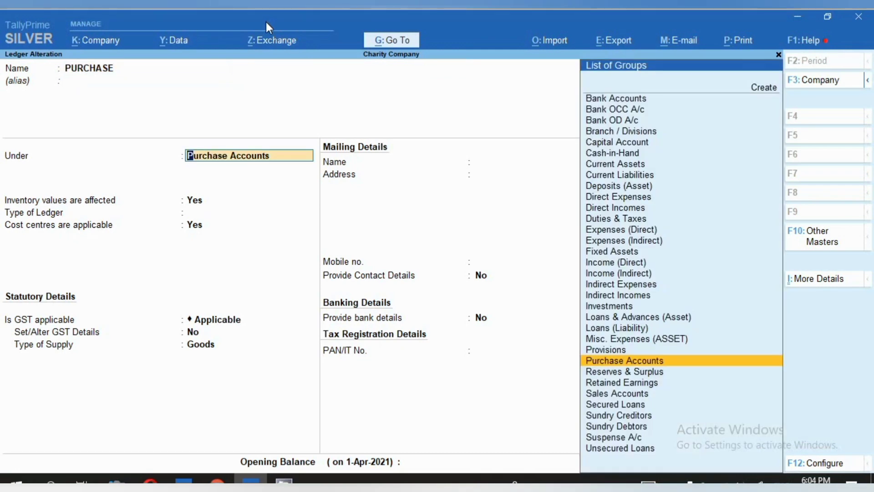
- Go through the PURCHASE ledger's inventory, cost centre, GST and type of supply settings, and quit without saving
{"action": "key", "text": "Return"}
{"action": "key", "text": "Return"}
{"action": "key", "text": "Return"}
{"action": "type", "text": "n"}
{"action": "key", "text": "Return"}
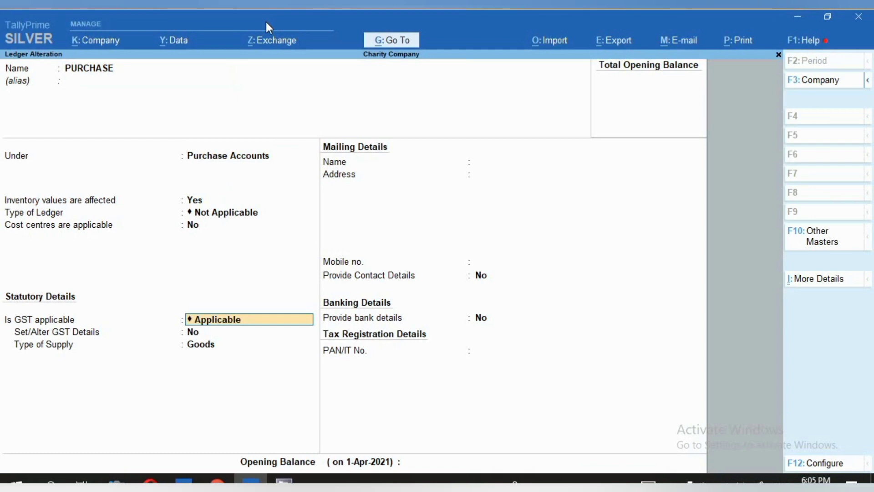
{"action": "key", "text": "Return"}
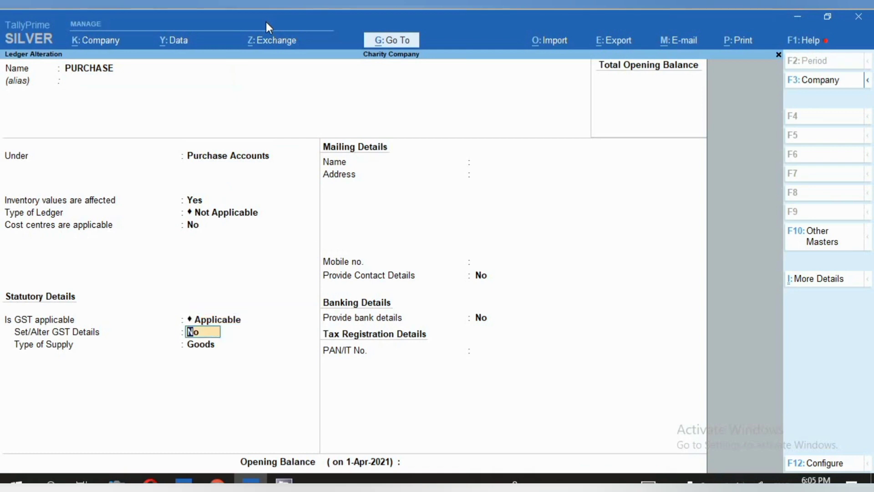
{"action": "key", "text": "Return"}
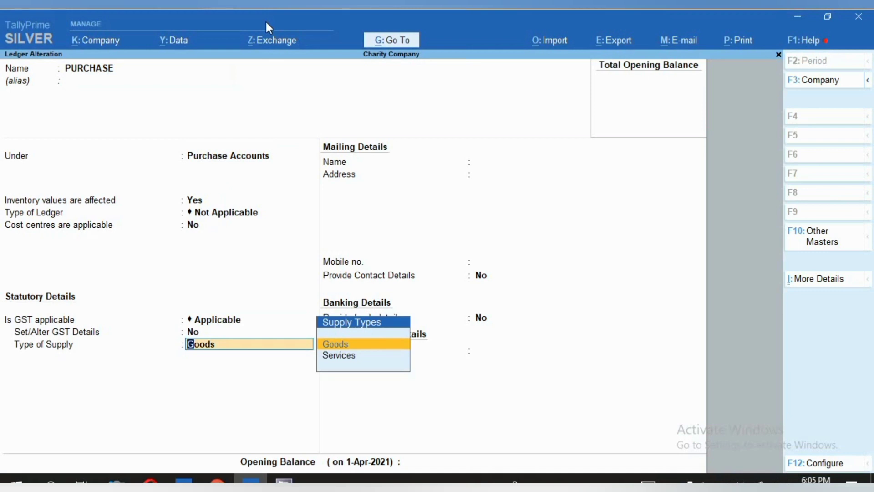
{"action": "key", "text": "space"}
{"action": "key", "text": "Escape"}
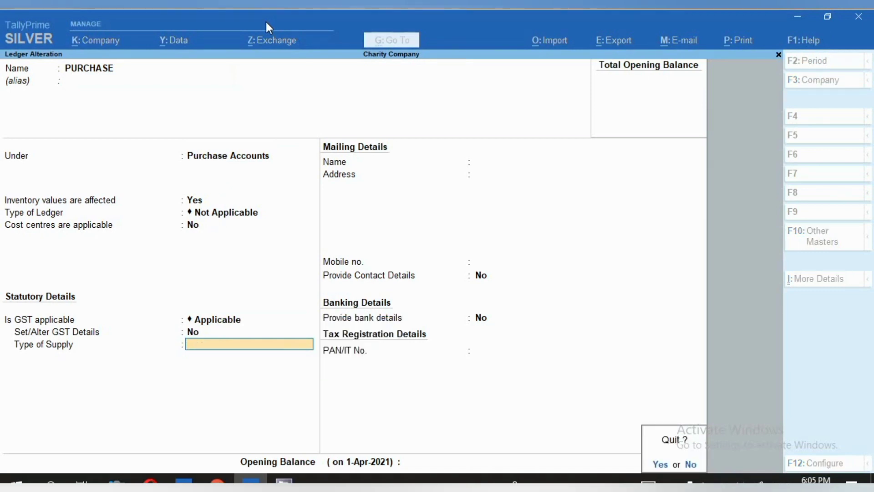
{"action": "key", "text": "y"}
- Open the CGST ledger, examine its group, duty type and tax type, and quit without saving
{"action": "key", "text": "Up"}
{"action": "key", "text": "Up"}
{"action": "key", "text": "Up"}
{"action": "key", "text": "Up"}
{"action": "key", "text": "Up"}
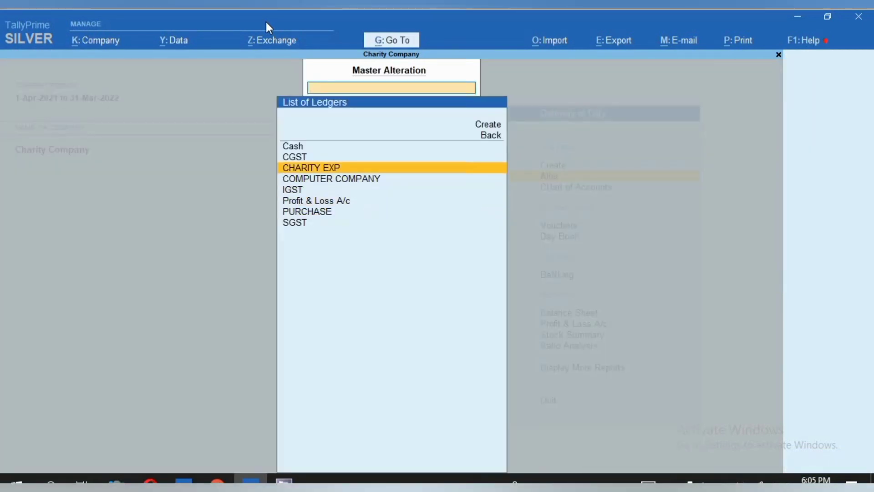
{"action": "key", "text": "Return"}
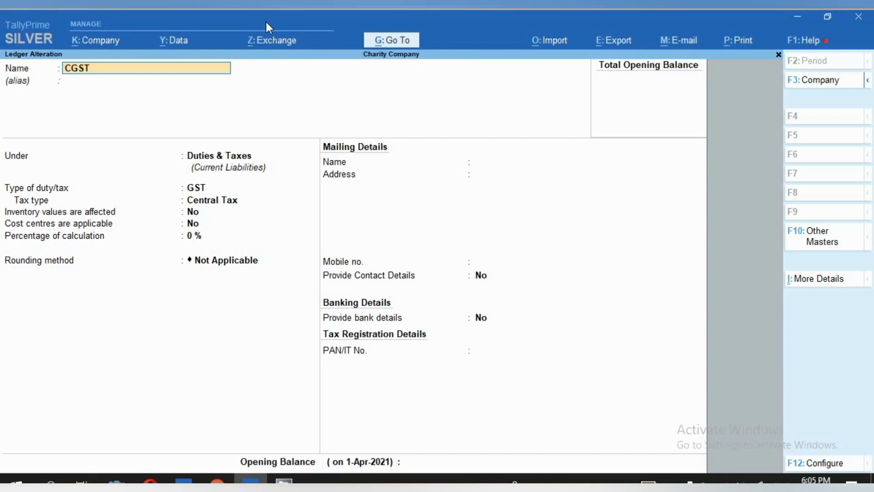
{"action": "key", "text": "Return"}
{"action": "key", "text": "Return"}
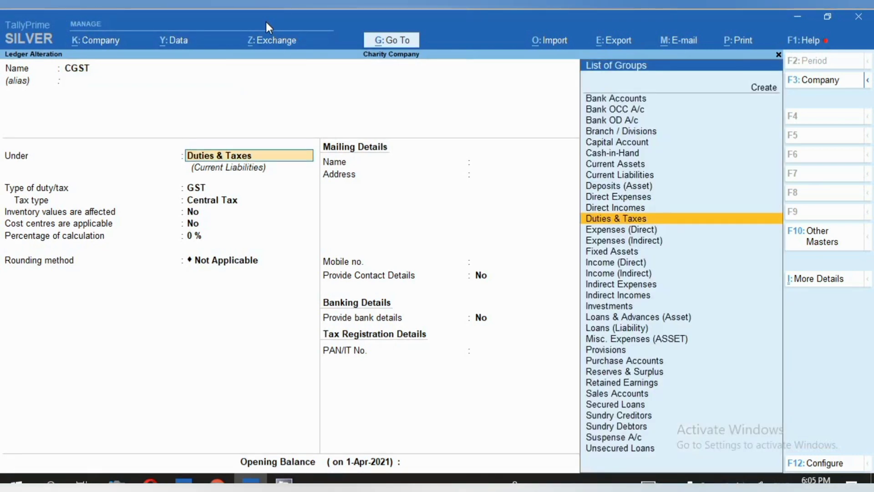
{"action": "key", "text": "Return"}
{"action": "key", "text": "Return"}
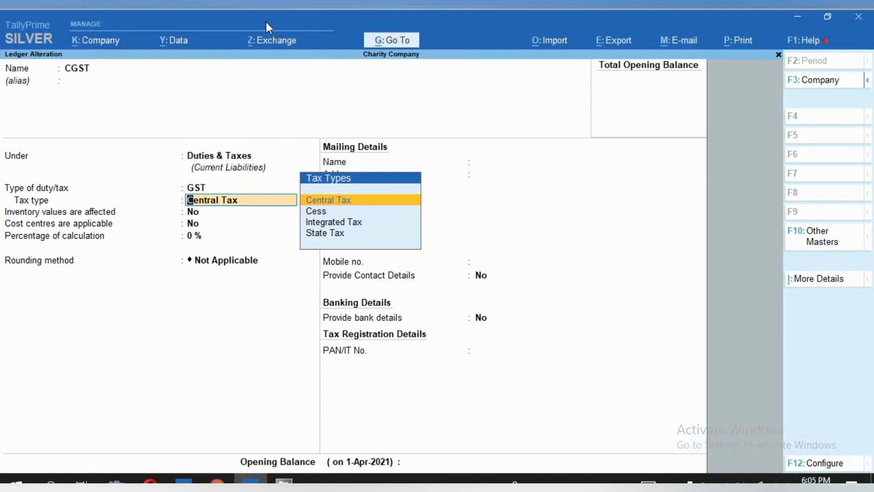
{"action": "key", "text": "BackSpace"}
{"action": "key", "text": "Escape"}
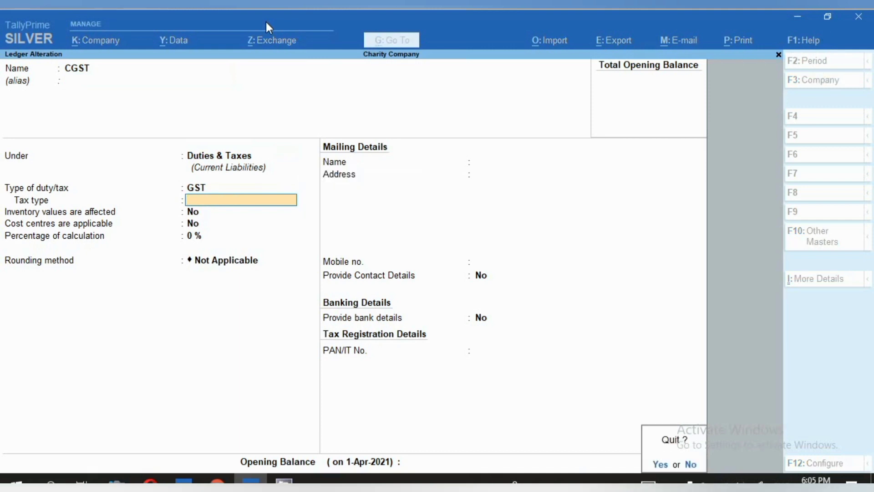
{"action": "key", "text": "y"}
- Open the SGST ledger, examine its group, duty type and tax type, and quit without saving
{"action": "key", "text": "Down"}
{"action": "key", "text": "Down"}
{"action": "key", "text": "Down"}
{"action": "key", "text": "Down"}
{"action": "key", "text": "Down"}
{"action": "key", "text": "Down"}
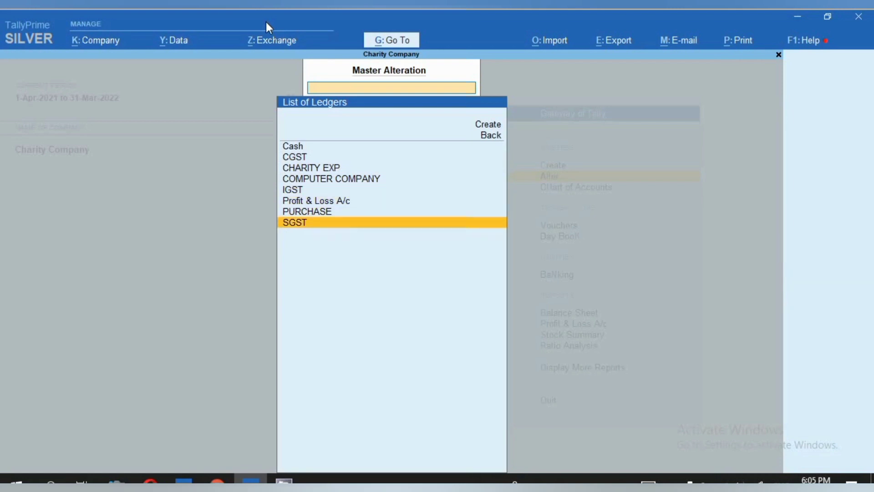
{"action": "key", "text": "Return"}
{"action": "key", "text": "Return"}
{"action": "key", "text": "Return"}
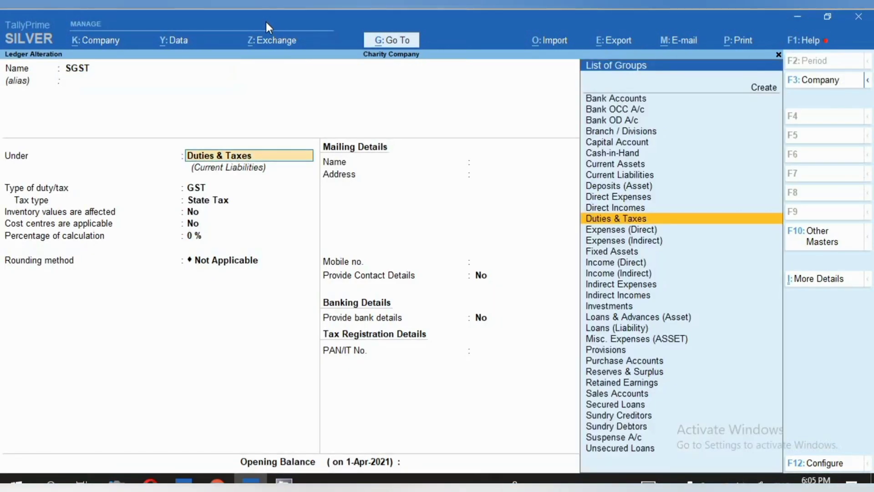
{"action": "key", "text": "Return"}
{"action": "key", "text": "Return"}
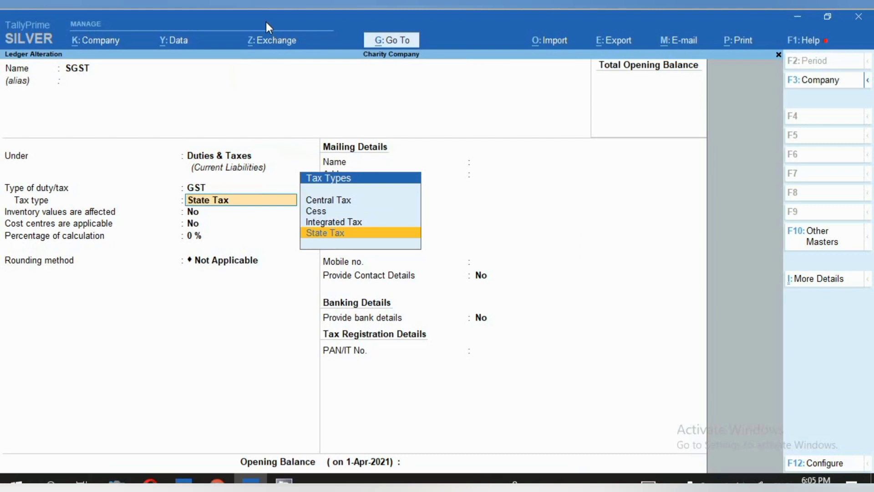
{"action": "key", "text": "Escape"}
{"action": "key", "text": "Escape"}
{"action": "key", "text": "y"}
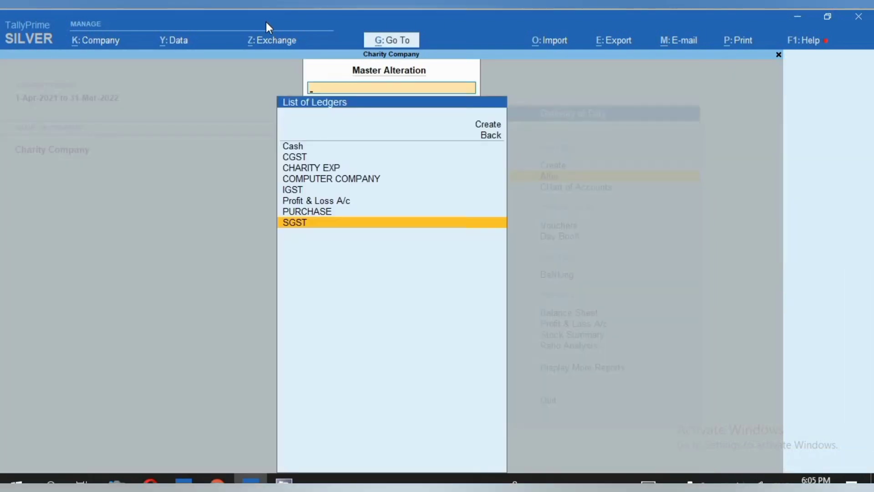
- Open the IGST ledger, examine its group, duty type and tax type, and quit without saving
{"action": "key", "text": "Up"}
{"action": "key", "text": "Up"}
{"action": "key", "text": "Up"}
{"action": "key", "text": "Return"}
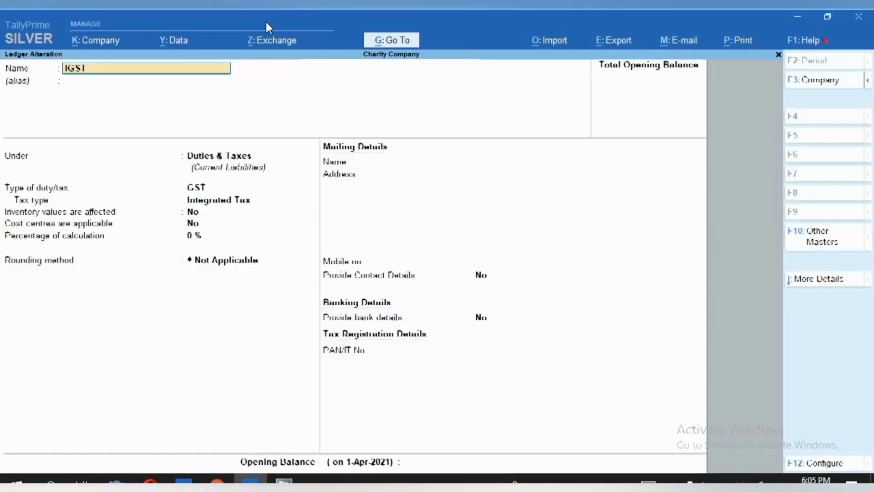
{"action": "key", "text": "Return"}
{"action": "key", "text": "Return"}
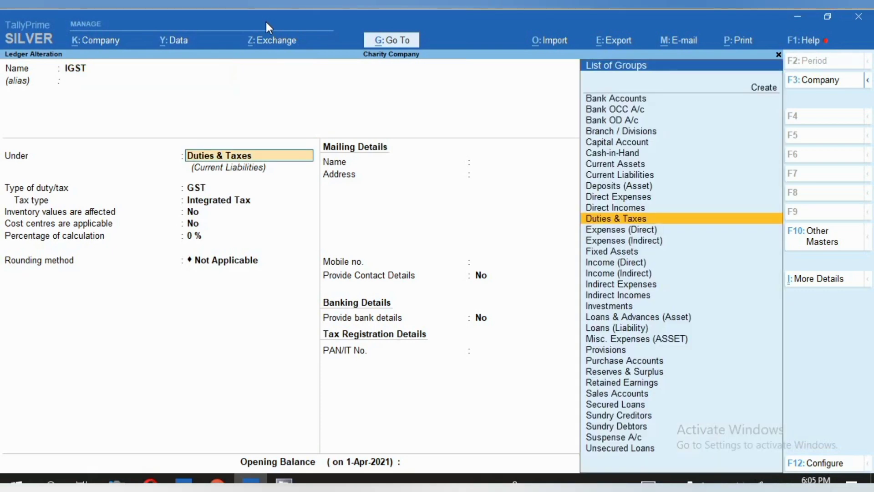
{"action": "key", "text": "Return"}
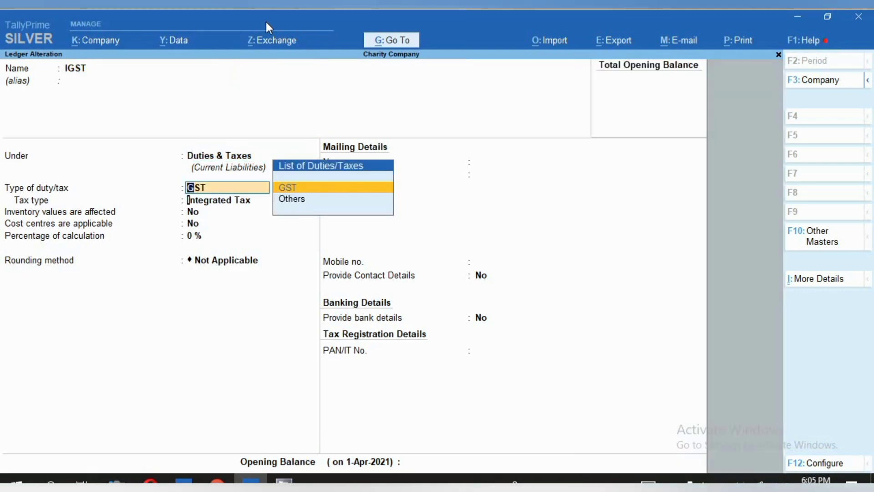
{"action": "key", "text": "Return"}
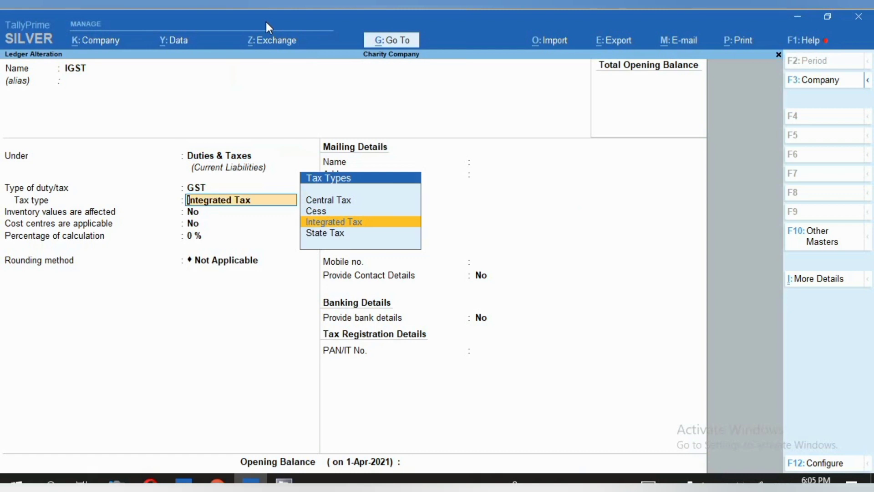
{"action": "key", "text": "BackSpace"}
{"action": "key", "text": "Escape"}
{"action": "key", "text": "y"}
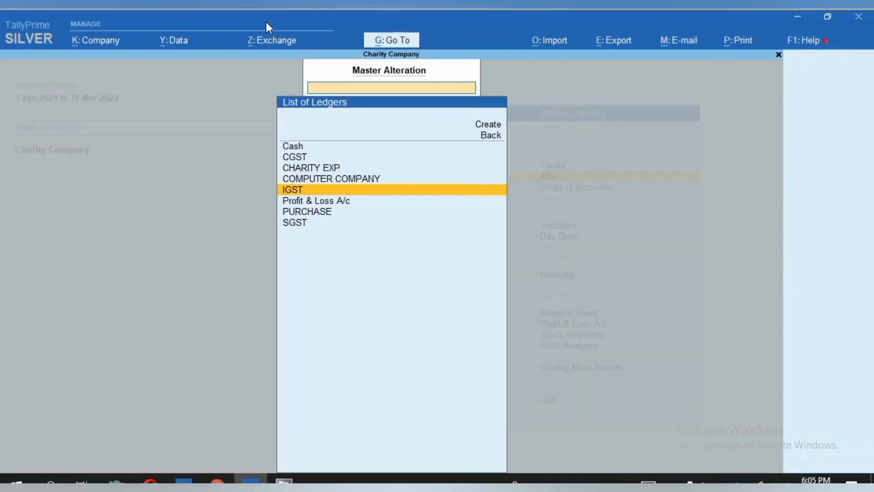
- Open the CHARITY EXP ledger, examine its group, inventory and statutory GST settings, and quit without saving
{"action": "key", "text": "Up"}
{"action": "key", "text": "Up"}
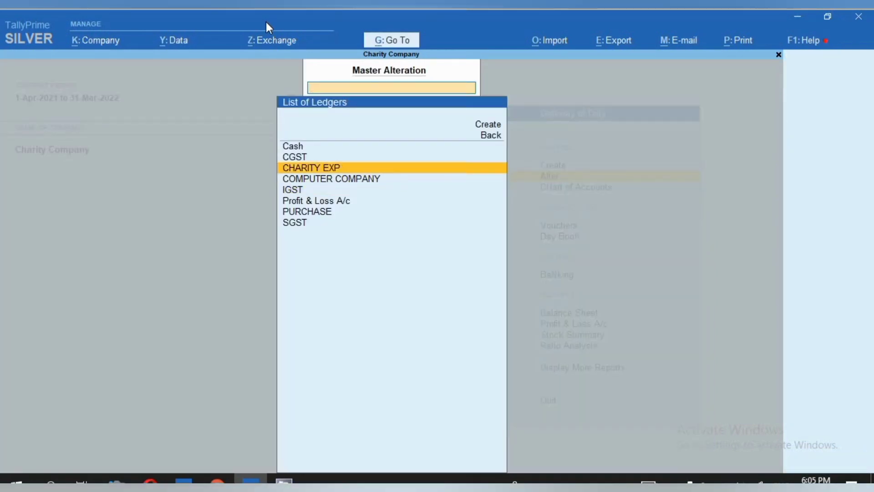
{"action": "key", "text": "Return"}
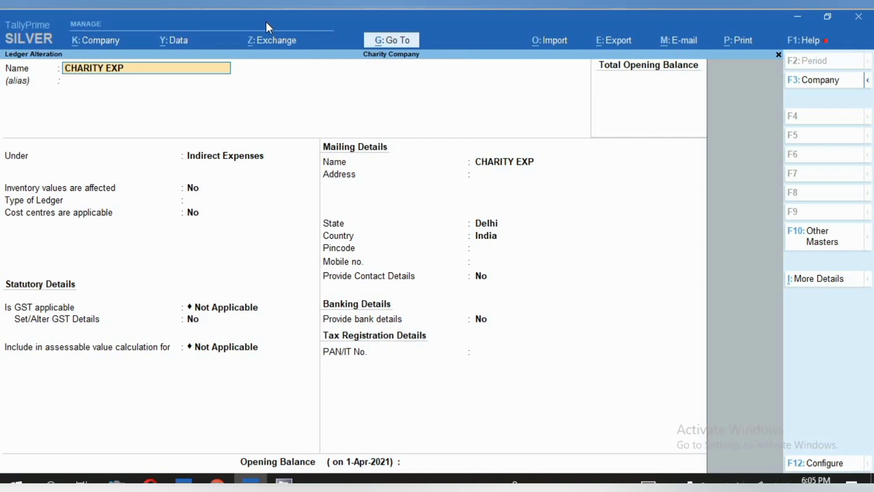
{"action": "key", "text": "Return"}
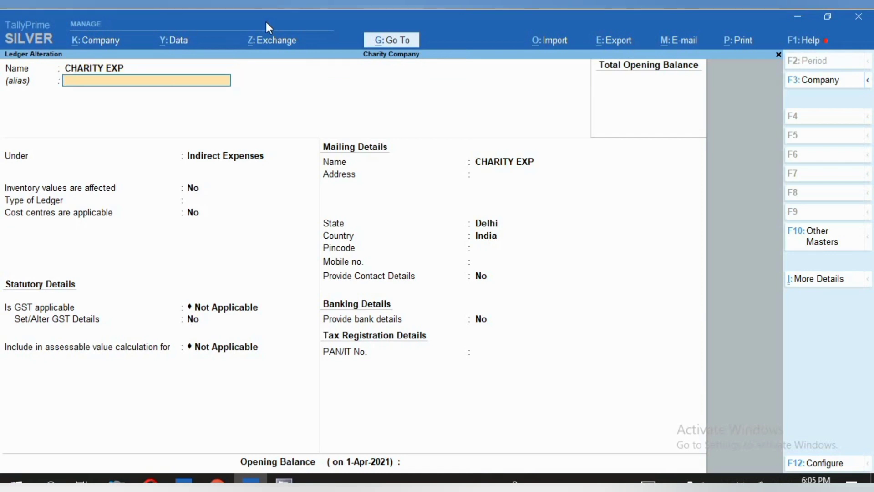
{"action": "key", "text": "Return"}
{"action": "key", "text": "Return"}
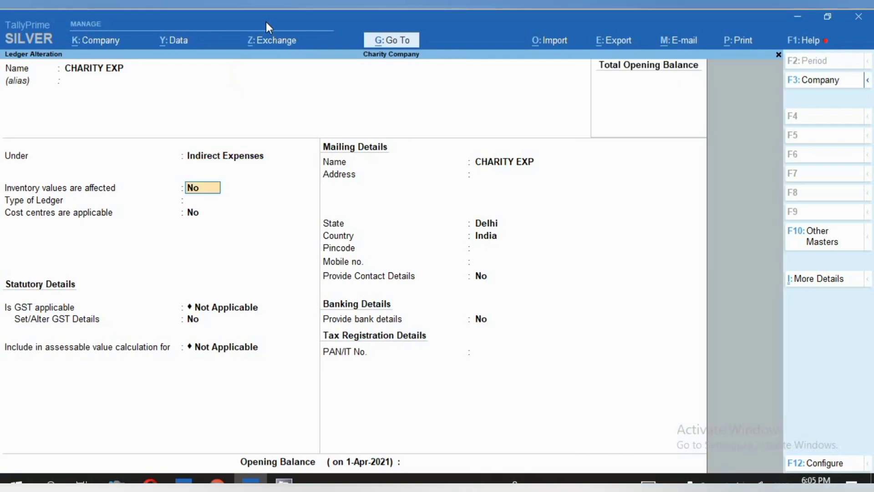
{"action": "key", "text": "Return"}
{"action": "key", "text": "Return"}
{"action": "key", "text": "Return"}
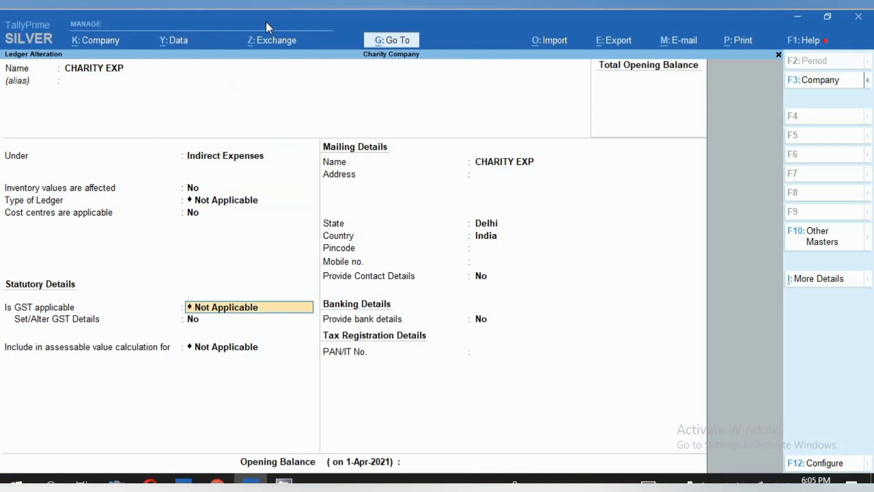
{"action": "key", "text": "Return"}
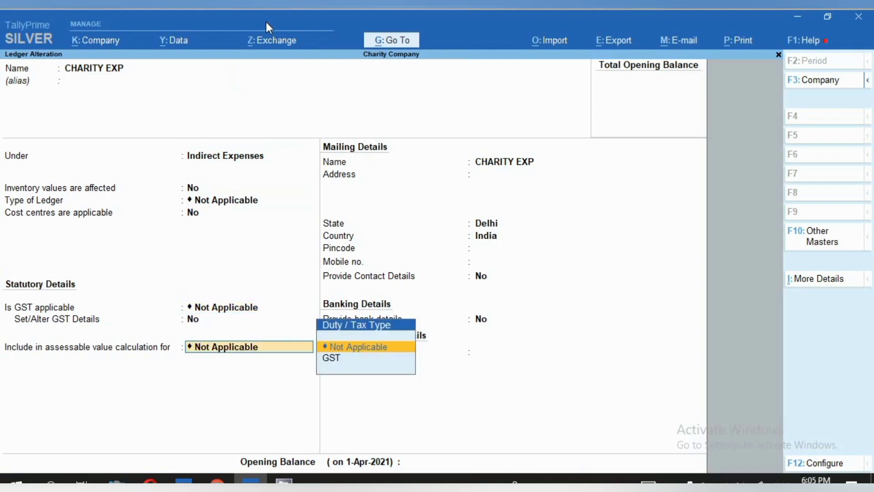
{"action": "key", "text": "BackSpace"}
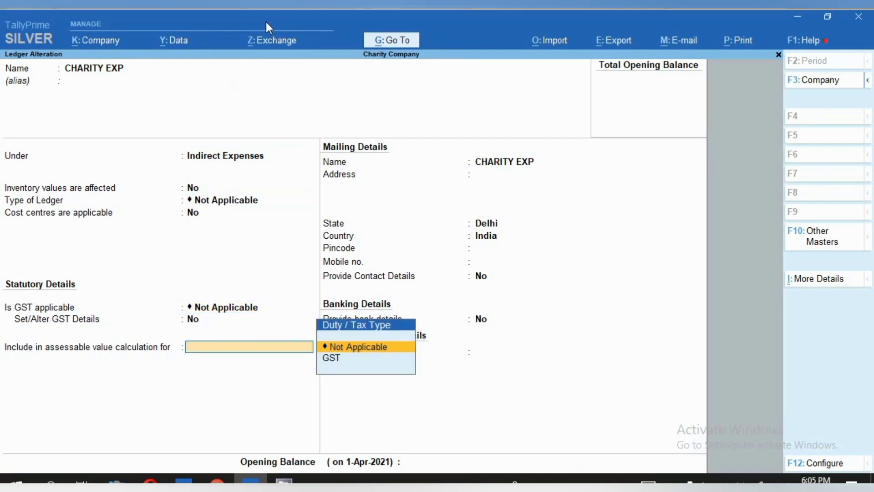
{"action": "key", "text": "Escape"}
{"action": "key", "text": "y"}
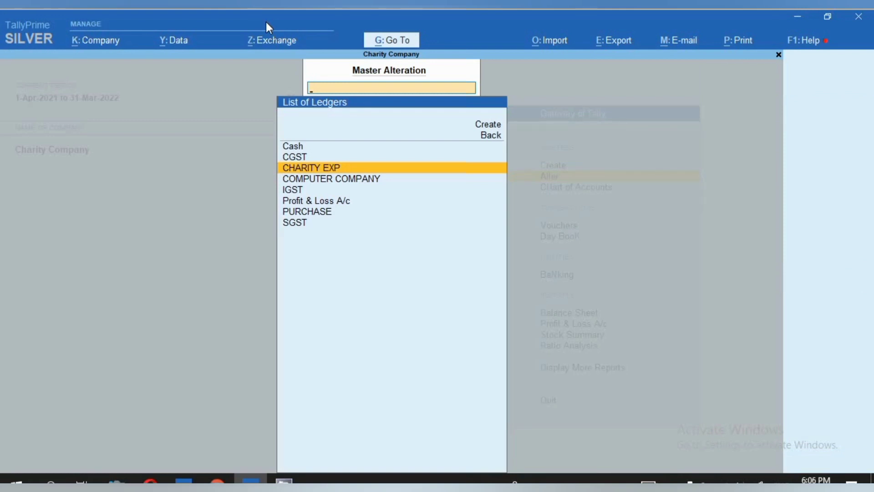
- Start a purchase voucher in Charity Company and set its date to 17-Nov-2021
{"action": "key", "text": "Escape"}
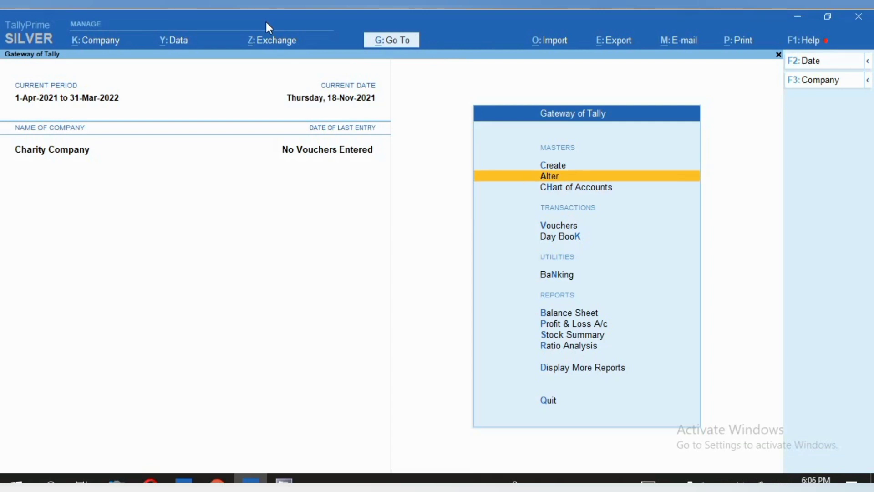
{"action": "key", "text": "v"}
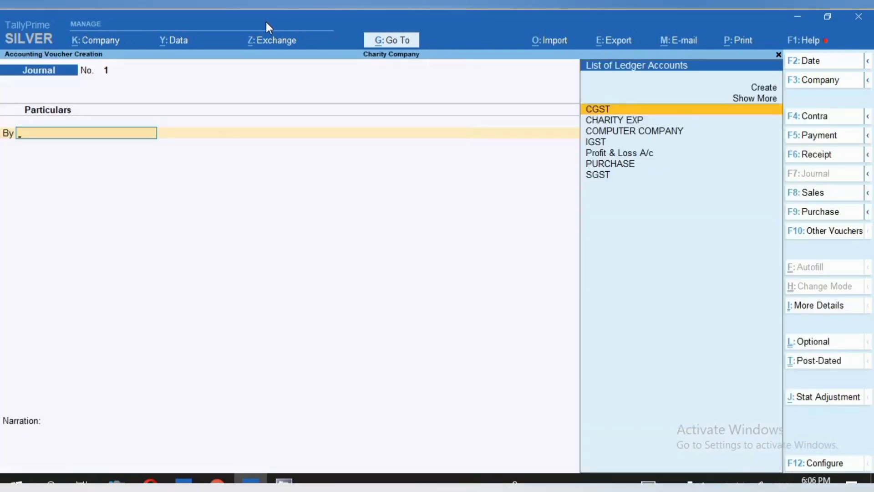
{"action": "key", "text": "Up"}
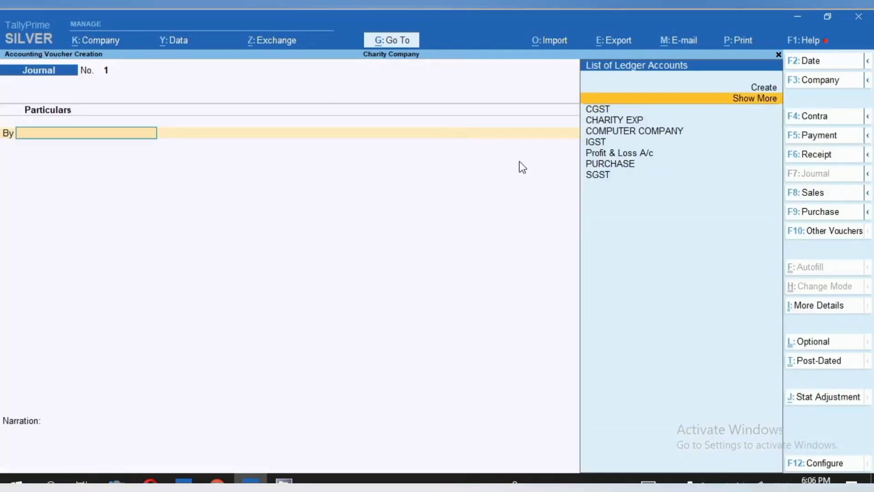
{"action": "left_click", "coordinate": [815, 207]}
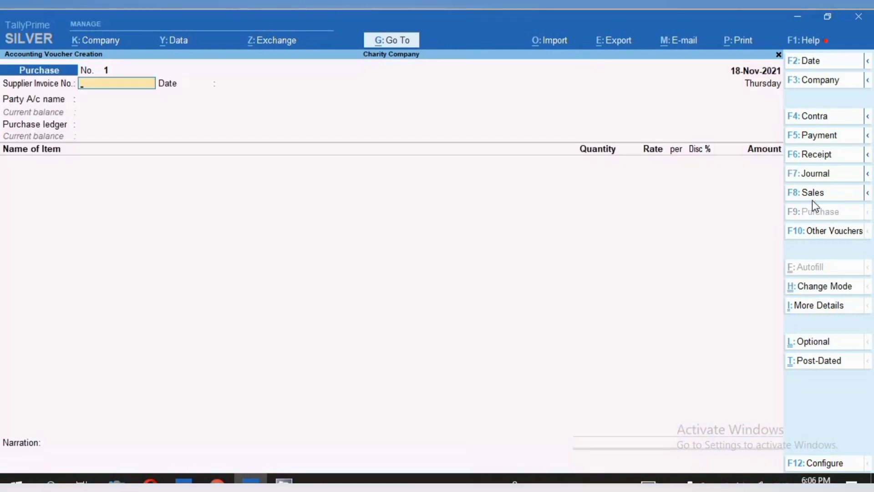
{"action": "key", "text": "F2"}
{"action": "type", "text": "1"}
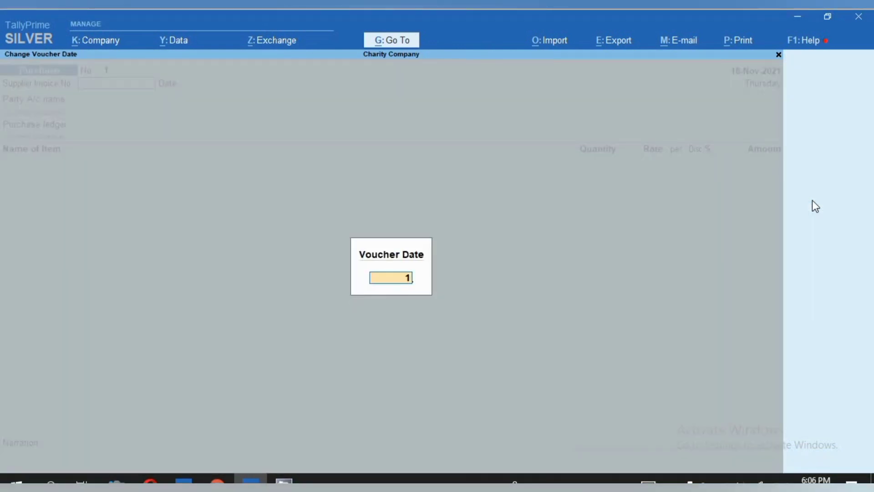
{"action": "type", "text": "7.11"}
{"action": "key", "text": "Return"}
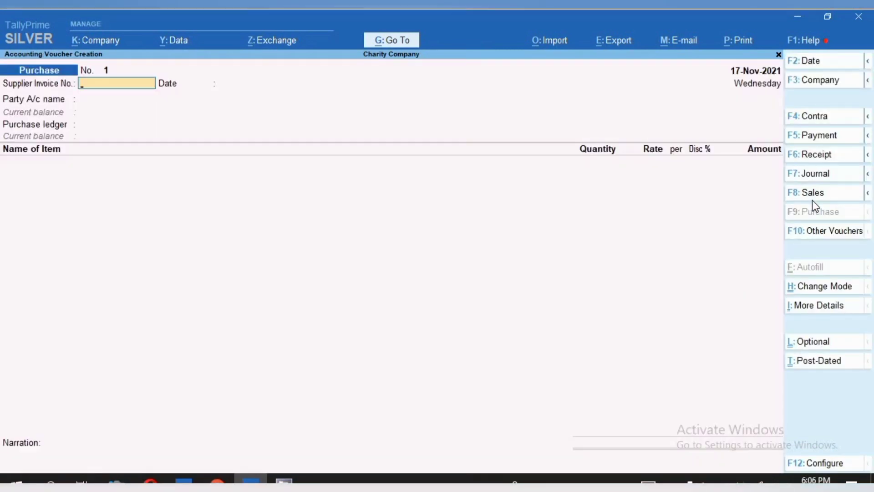
- Enter supplier invoice number 658745 dated 17-Nov-2021 and choose COMPUTER COMPANY as the party account
{"action": "type", "text": "658745"}
{"action": "key", "text": "Return"}
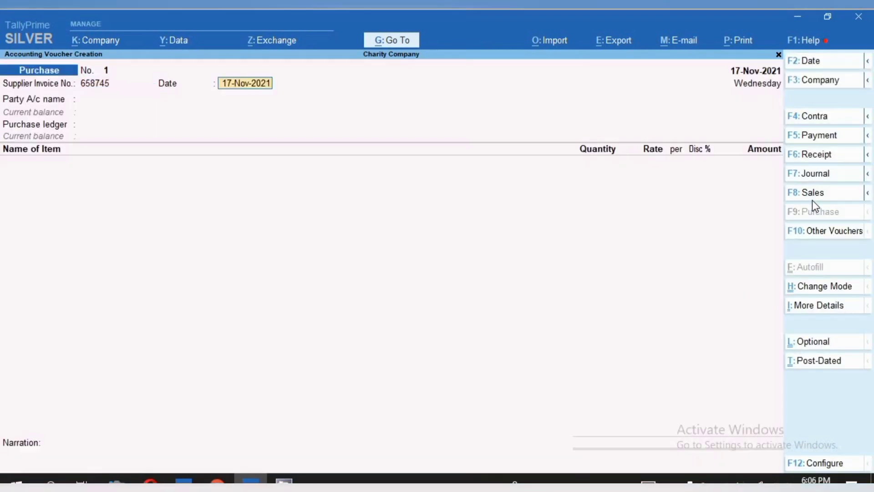
{"action": "key", "text": "Return"}
{"action": "key", "text": "Down"}
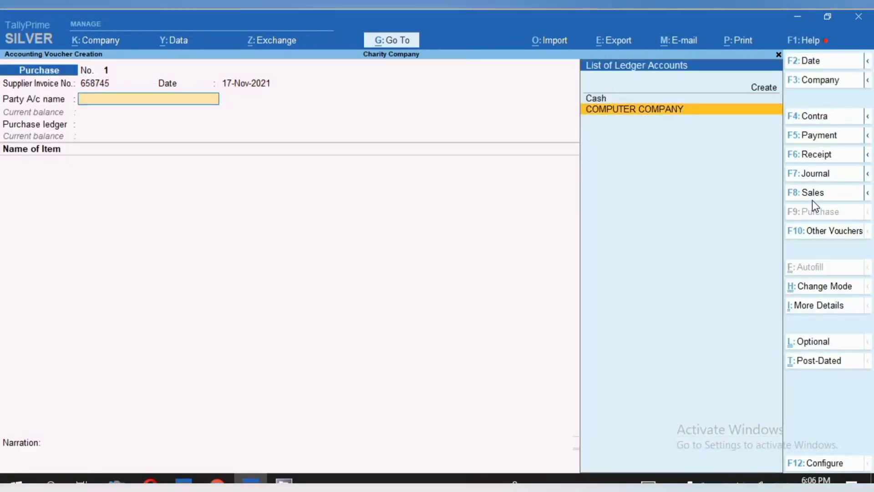
{"action": "key", "text": "Return"}
- Leave the receipt details blank, keep the default party details and use PURCHASE as the purchase ledger
{"action": "key", "text": "Return"}
{"action": "key", "text": "Return"}
{"action": "key", "text": "Return"}
{"action": "key", "text": "Return"}
{"action": "key", "text": "Return"}
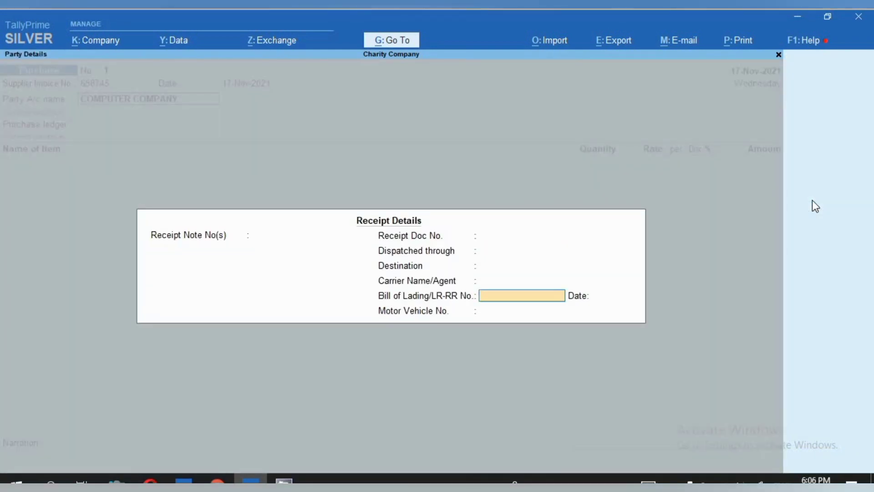
{"action": "key", "text": "Return"}
{"action": "key", "text": "Return"}
{"action": "key", "text": "Return"}
{"action": "key", "text": "Return"}
{"action": "key", "text": "Return"}
{"action": "key", "text": "Return"}
{"action": "key", "text": "Return"}
{"action": "key", "text": "Return"}
{"action": "key", "text": "Return"}
{"action": "key", "text": "Return"}
{"action": "key", "text": "Return"}
{"action": "key", "text": "Return"}
{"action": "key", "text": "Return"}
{"action": "key", "text": "Return"}
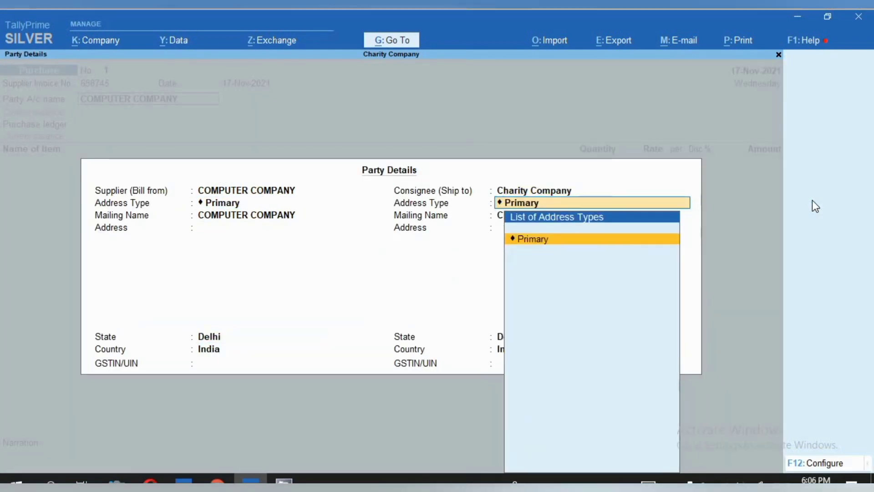
{"action": "key", "text": "Return"}
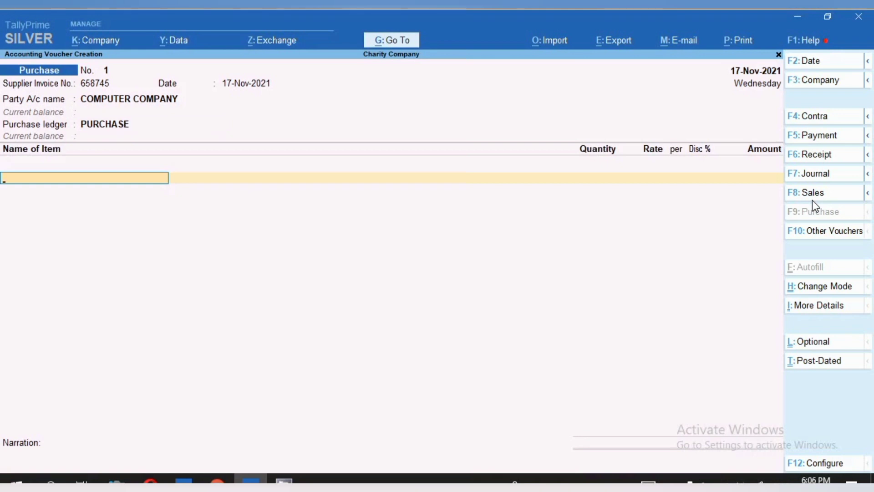
- Select COMPUTER as the stock item on the purchase voucher's first item line
{"action": "type", "text": "C"}
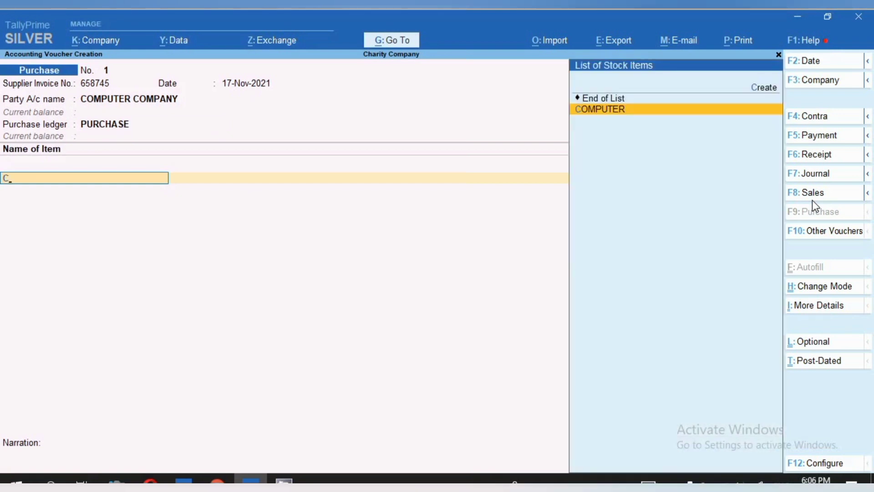
{"action": "key", "text": "Return"}
{"action": "key", "text": "Escape"}
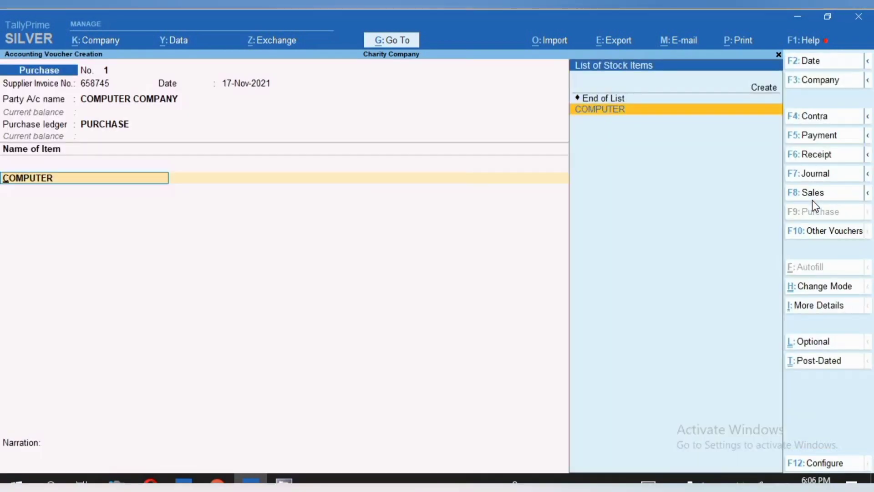
- Open the COMPUTER stock item master from the voucher and examine its group, units, batch, standard rate and GST applicability settings
{"action": "key", "text": "ctrl+Return"}
{"action": "key", "text": "Return"}
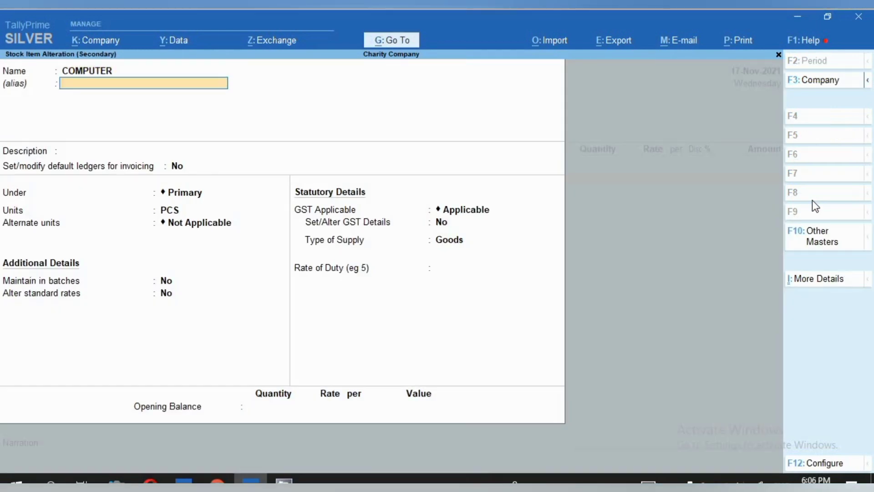
{"action": "key", "text": "Return"}
{"action": "key", "text": "Return"}
{"action": "key", "text": "Return"}
{"action": "key", "text": "Return"}
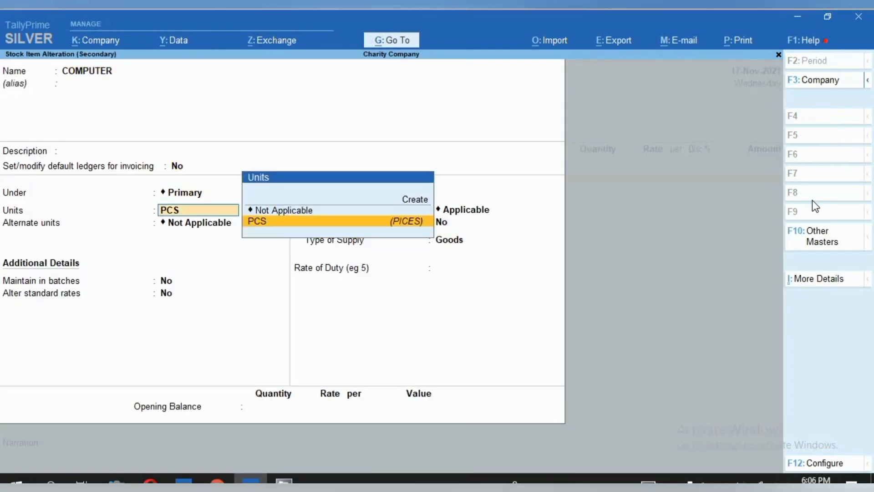
{"action": "key", "text": "Return"}
{"action": "key", "text": "Return"}
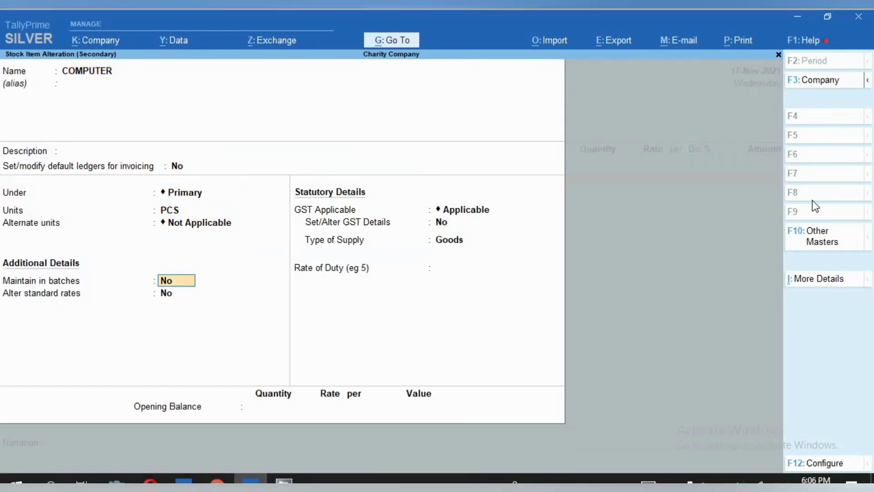
{"action": "key", "text": "Return"}
{"action": "key", "text": "Return"}
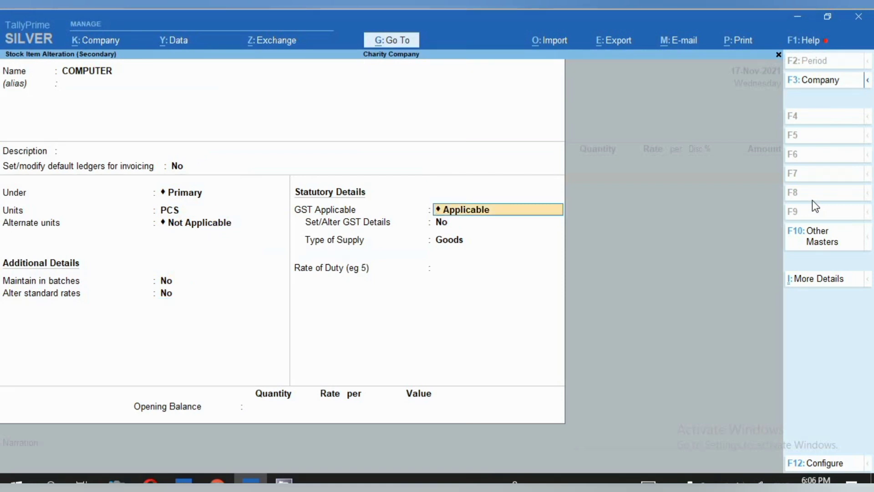
{"action": "key", "text": "Return"}
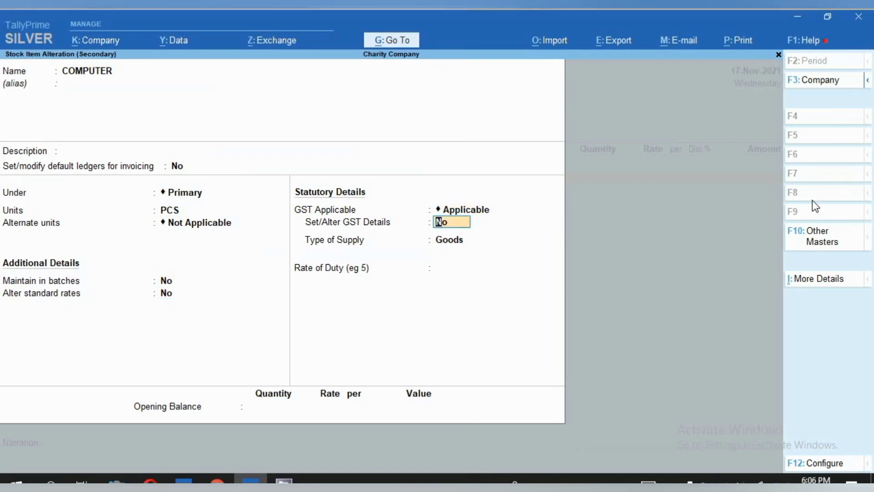
- Open the COMPUTER item's GST details, examine its HSN code, taxability and tax rates, and quit the item master without saving
{"action": "type", "text": "y"}
{"action": "key", "text": "Return"}
{"action": "key", "text": "Return"}
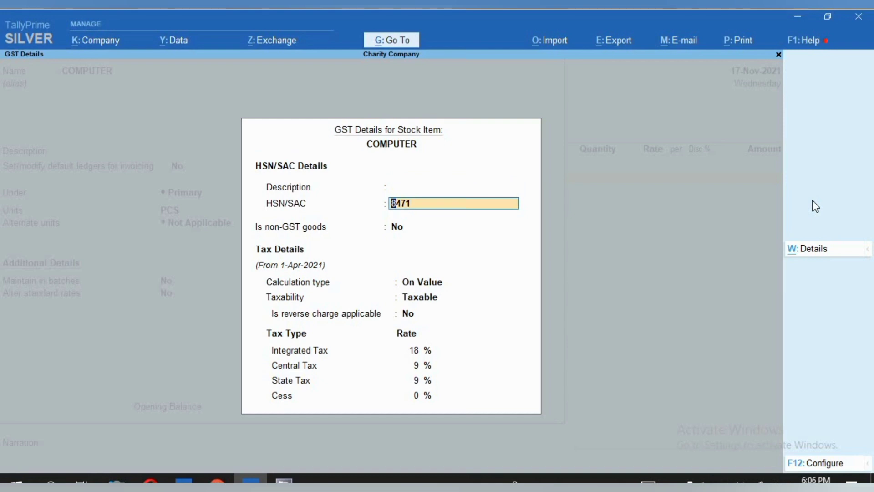
{"action": "key", "text": "Return"}
{"action": "key", "text": "Return"}
{"action": "key", "text": "Return"}
{"action": "key", "text": "Return"}
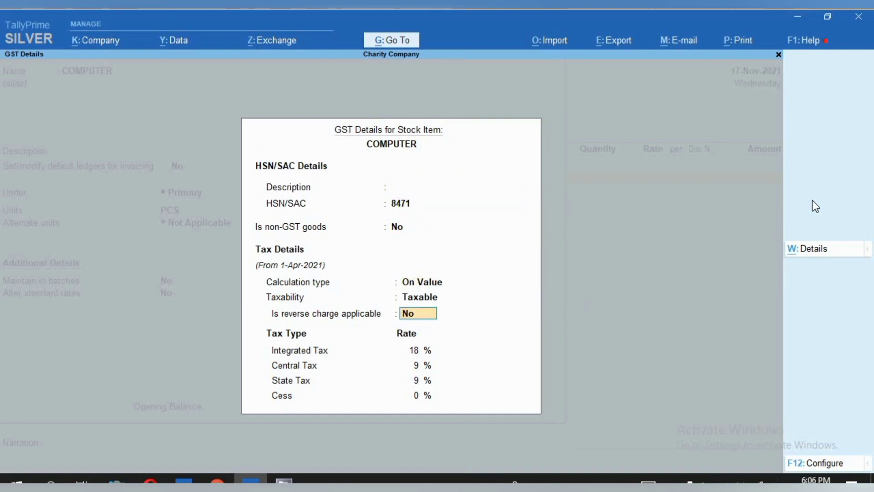
{"action": "key", "text": "Escape"}
{"action": "key", "text": "Escape"}
{"action": "key", "text": "y"}
{"action": "key", "text": "Escape"}
{"action": "key", "text": "Escape"}
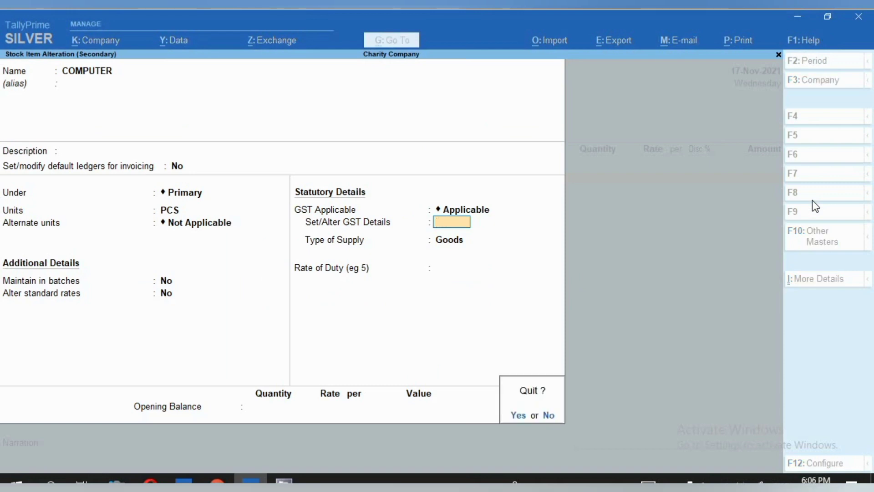
{"action": "key", "text": "y"}
- Leave the COMPUTER item's description blank, enter 4 PCS at a rate of 50,000 and end the item list
{"action": "key", "text": "Return"}
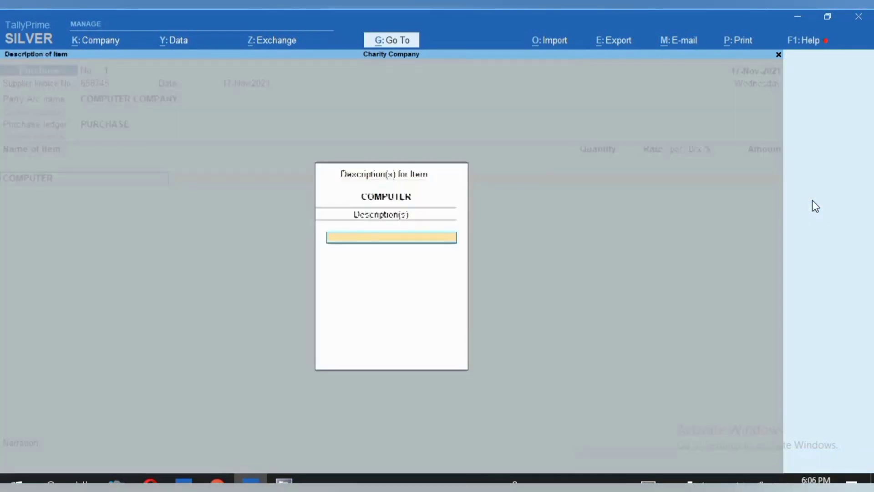
{"action": "key", "text": "Return"}
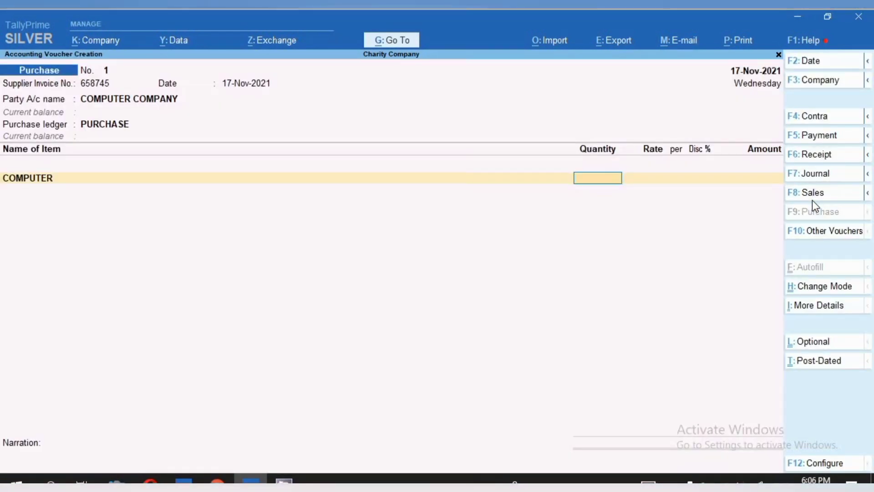
{"action": "type", "text": "4"}
{"action": "key", "text": "Return"}
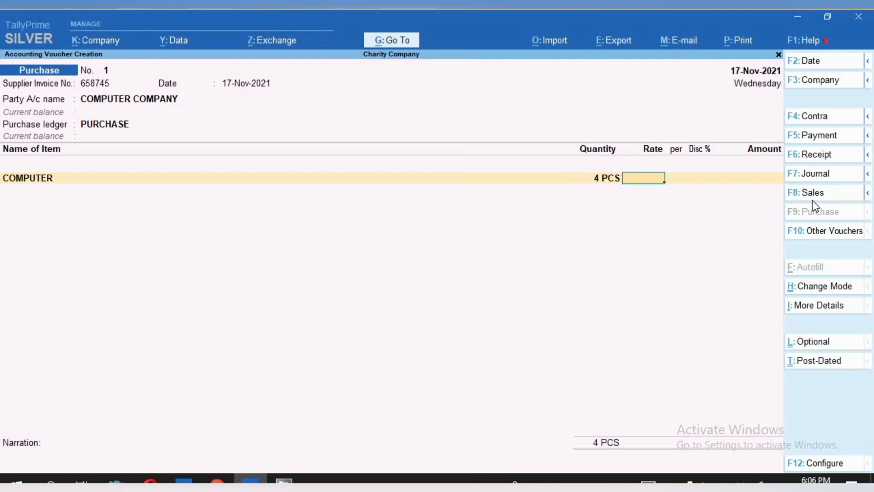
{"action": "type", "text": "50,"}
{"action": "type", "text": "0000"}
{"action": "key", "text": "Return"}
{"action": "key", "text": "Return"}
{"action": "key", "text": "Return"}
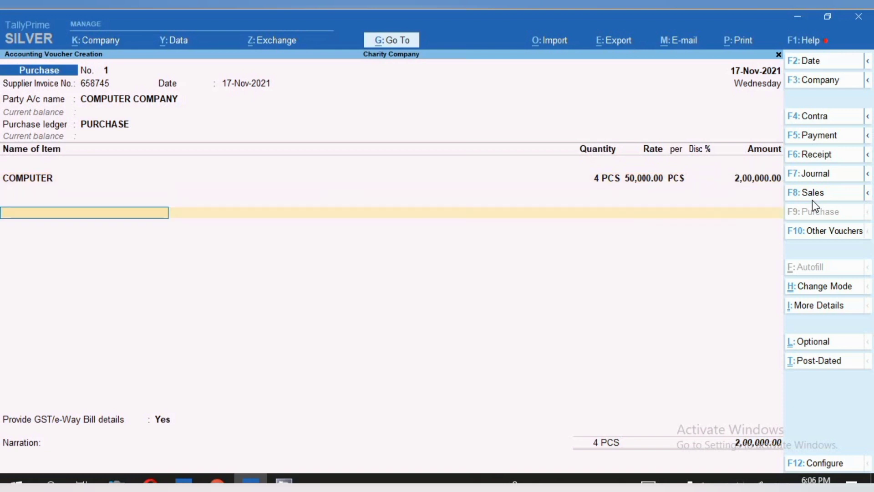
- Add the CGST and SGST ledgers below the COMPUTER item and save the purchase voucher
{"action": "type", "text": "CGS"}
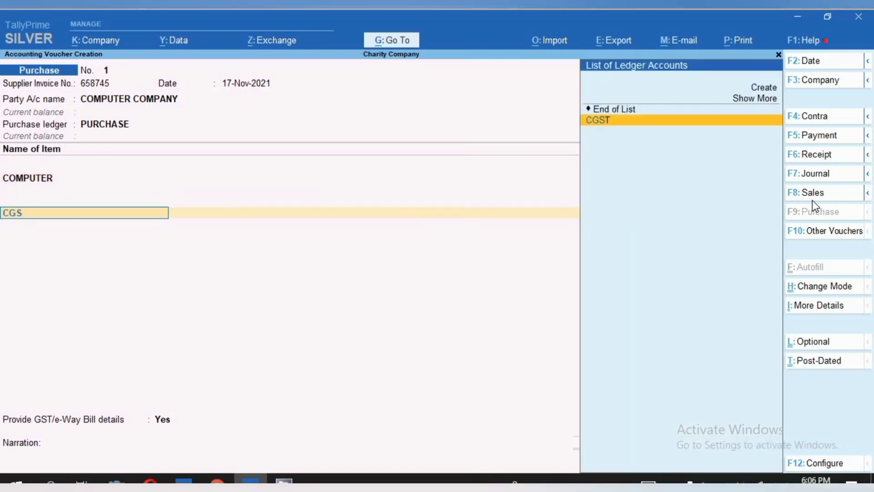
{"action": "key", "text": "Return"}
{"action": "key", "text": "Return"}
{"action": "key", "text": "Return"}
{"action": "type", "text": "S"}
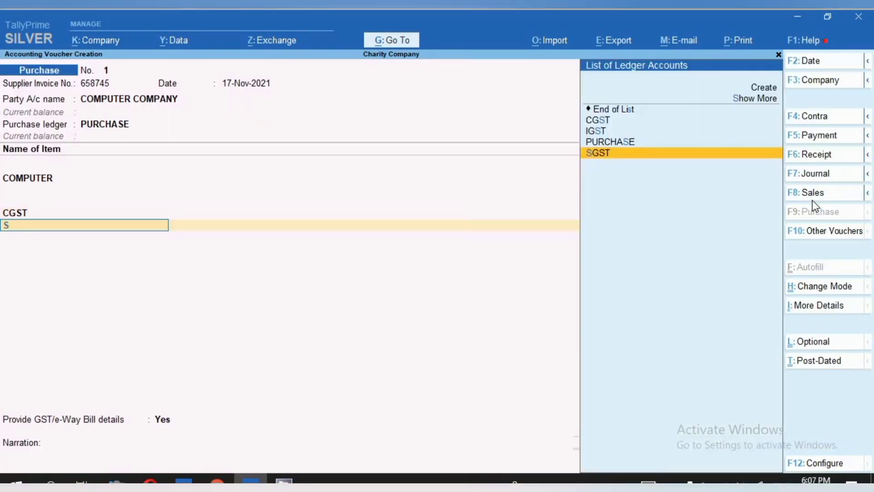
{"action": "key", "text": "Return"}
{"action": "key", "text": "Return"}
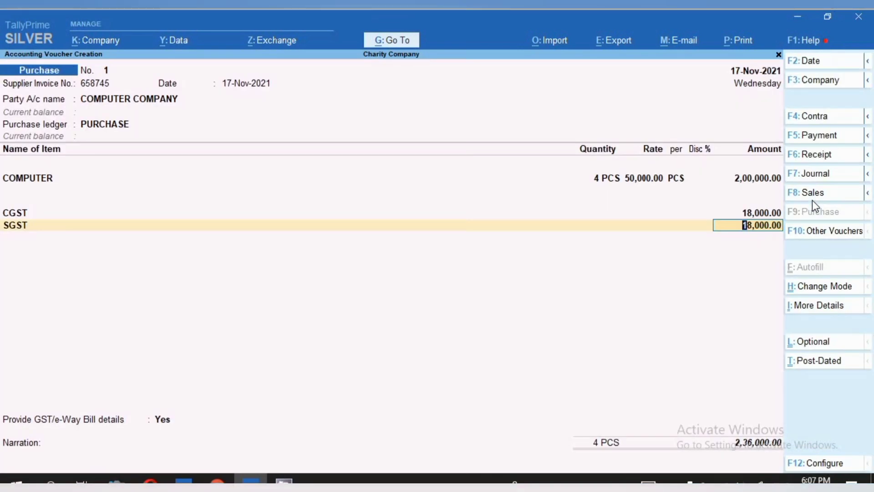
{"action": "key", "text": "ctrl"}
{"action": "key", "text": "ctrl+a"}
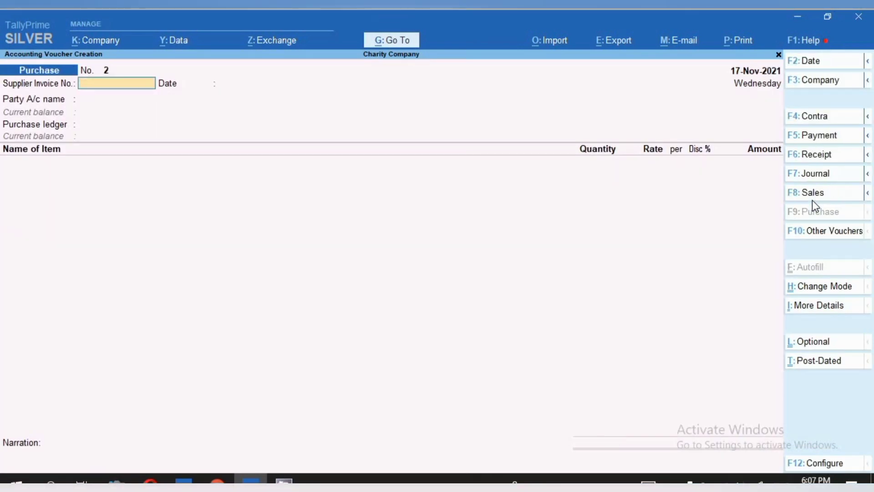
- Open the Balance Sheet, expand Current Liabilities, examine the Duties & Taxes group summary and return to the Balance Sheet
{"action": "left_click", "coordinate": [378, 50]}
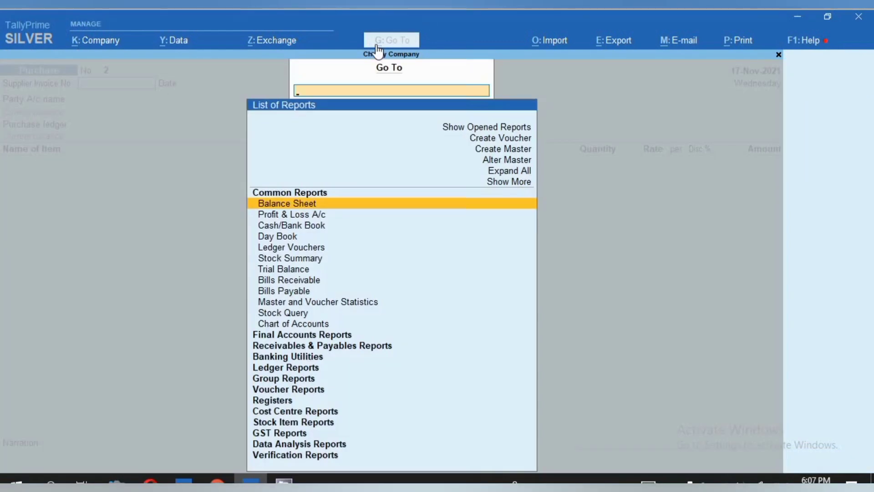
{"action": "key", "text": "Return"}
{"action": "key", "text": "Down"}
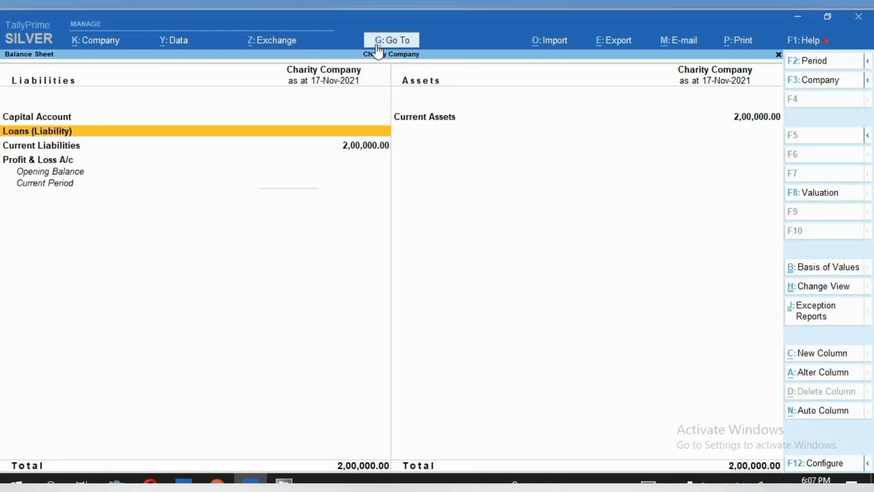
{"action": "key", "text": "Down"}
{"action": "key", "text": "shift+Return"}
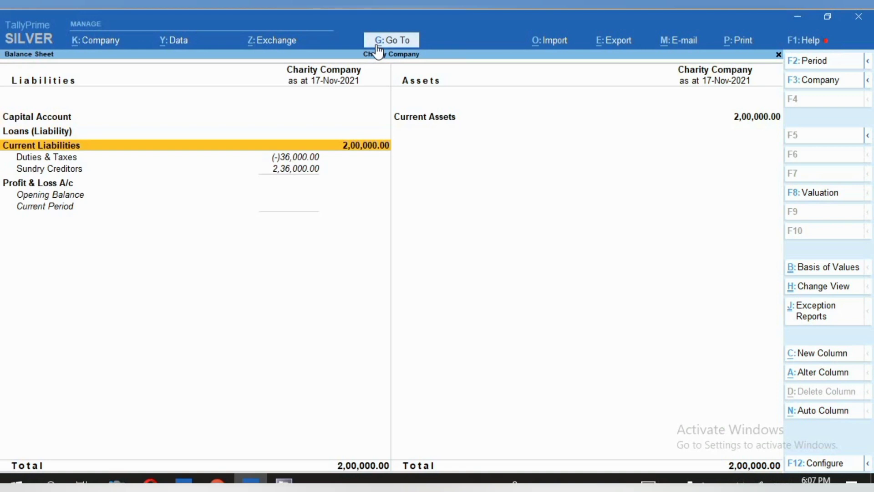
{"action": "key", "text": "Down"}
{"action": "key", "text": "Return"}
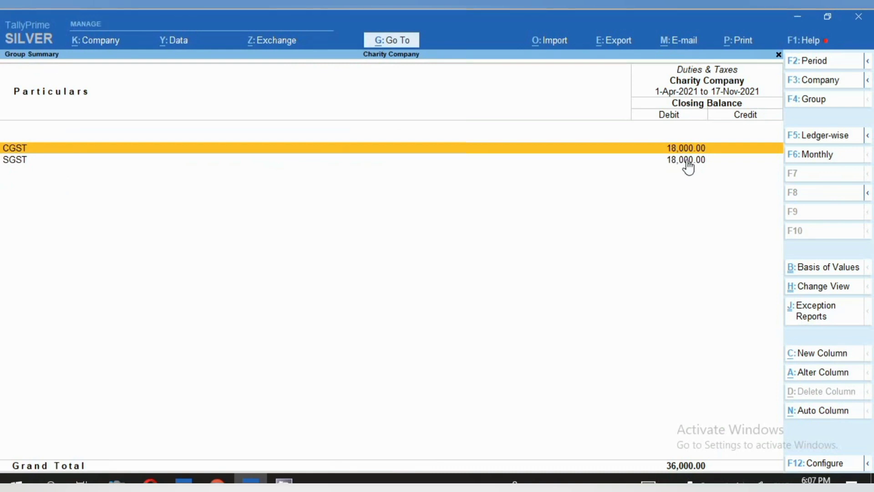
{"action": "key", "text": "Escape"}
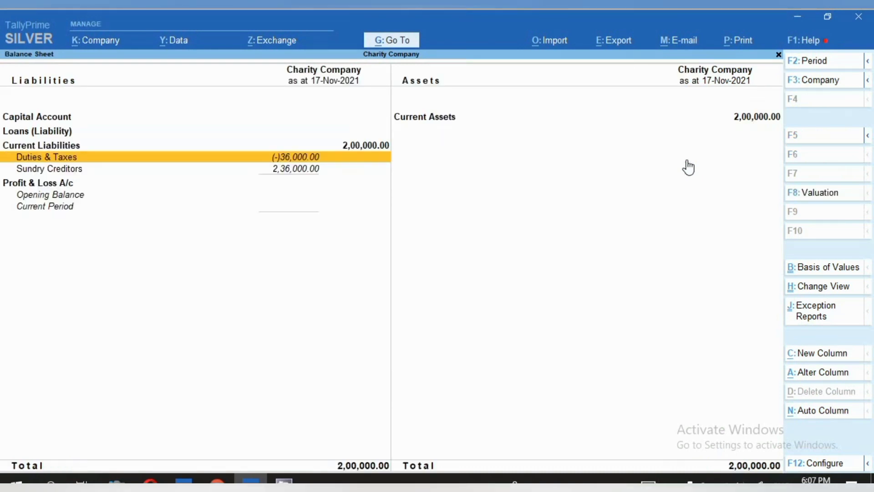
- Find the GST reports and open the GSTR-3B return for Charity Company
{"action": "left_click", "coordinate": [401, 43]}
{"action": "type", "text": "GST"}
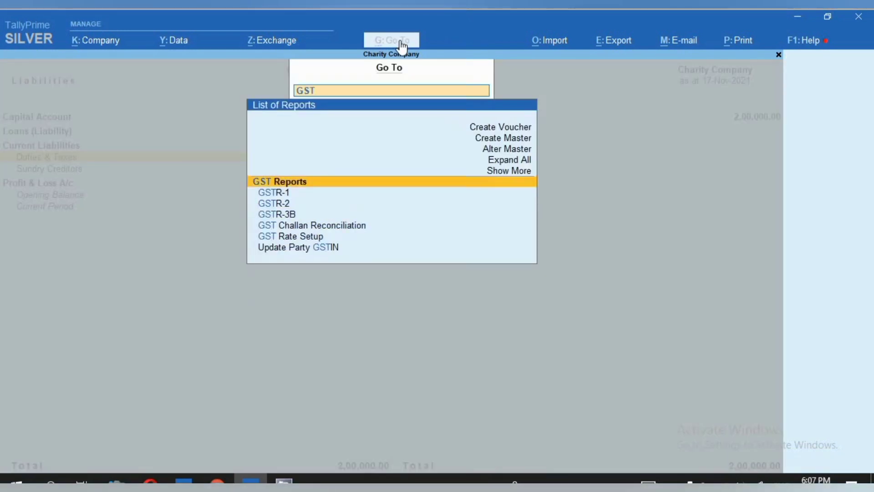
{"action": "key", "text": "Down"}
{"action": "key", "text": "Down"}
{"action": "key", "text": "Down"}
{"action": "key", "text": "Return"}
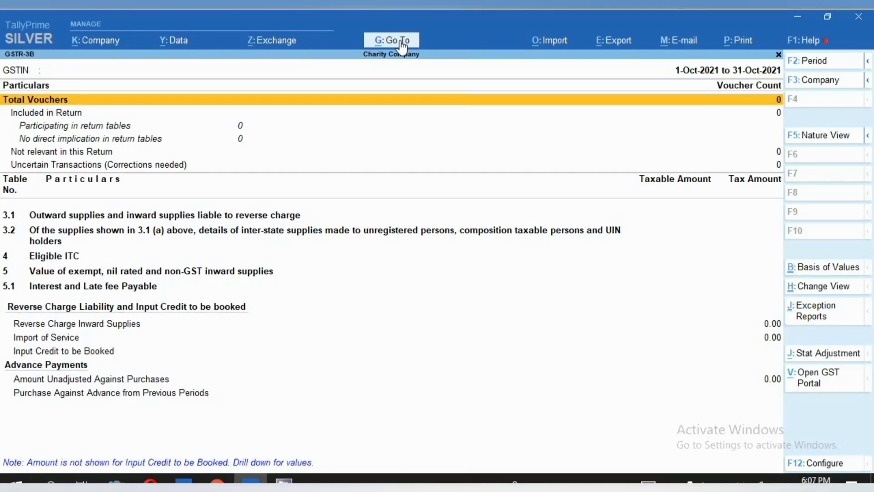
- Set the GSTR-3B period to 1-Apr-2021 to 17-Nov-2021, examine the Eligible ITC row and return to the purchase voucher
{"action": "key", "text": "F2"}
{"action": "key", "text": "Return"}
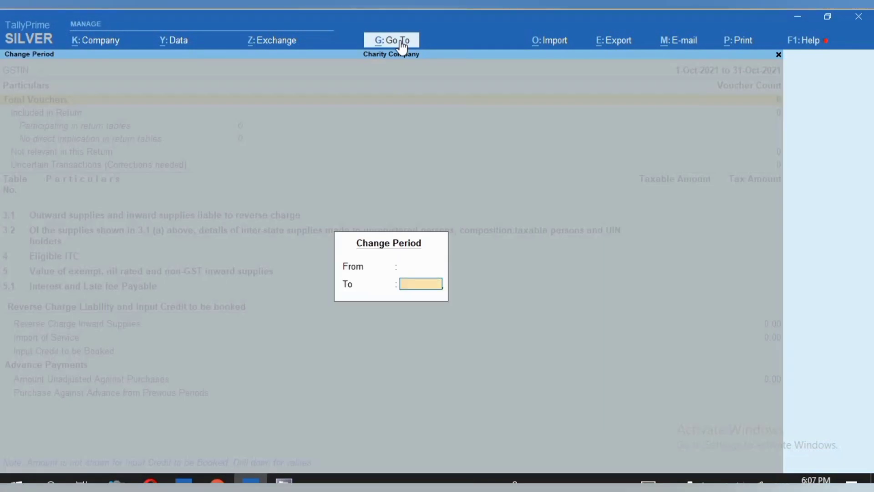
{"action": "key", "text": "Return"}
{"action": "key", "text": "Down"}
{"action": "key", "text": "Down"}
{"action": "key", "text": "Down"}
{"action": "key", "text": "Down"}
{"action": "key", "text": "Down"}
{"action": "key", "text": "Down"}
{"action": "key", "text": "Down"}
{"action": "key", "text": "Down"}
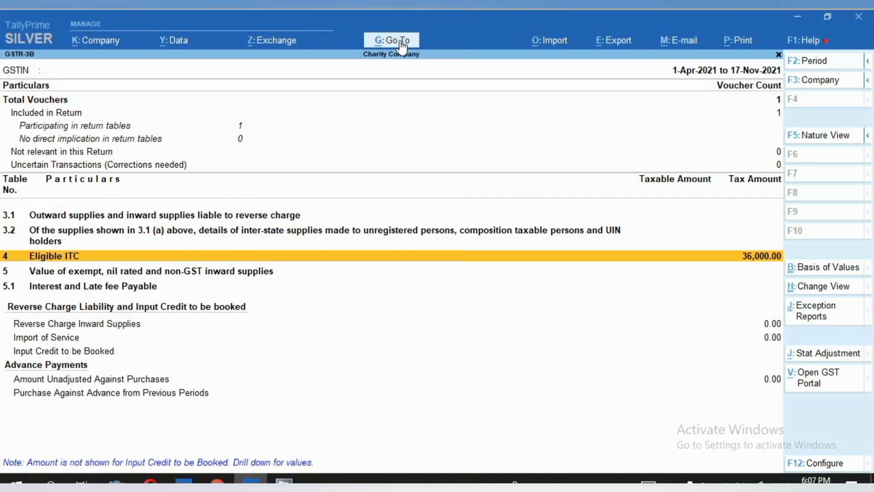
{"action": "key", "text": "Escape"}
{"action": "key", "text": "Escape"}
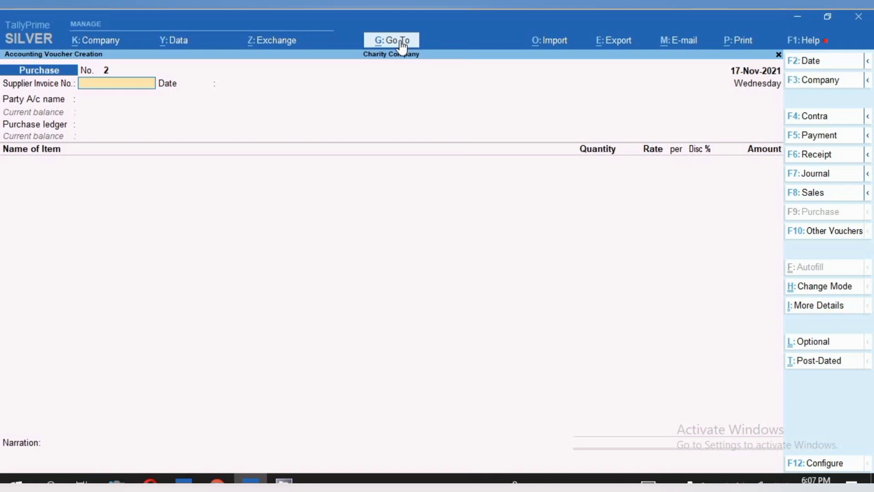
- Start a journal voucher dated 18-Nov-2021 and debit CHARITY EXP with 50,000
{"action": "left_click", "coordinate": [844, 183]}
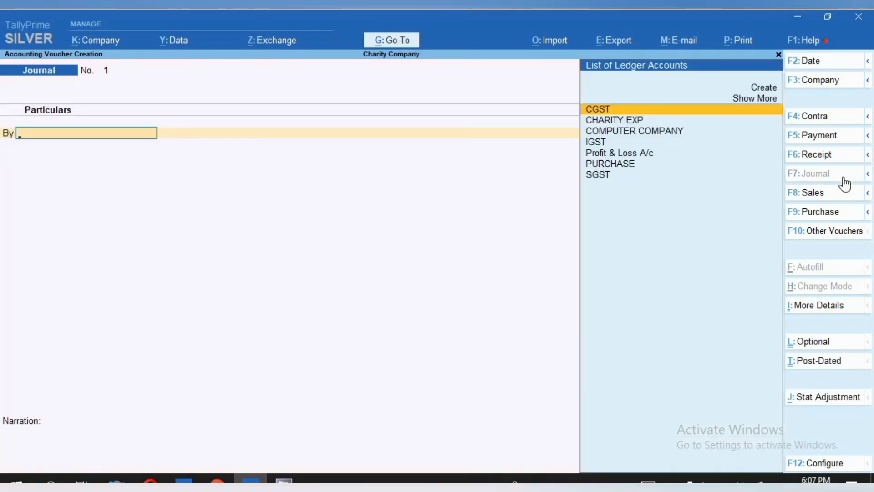
{"action": "key", "text": "F2"}
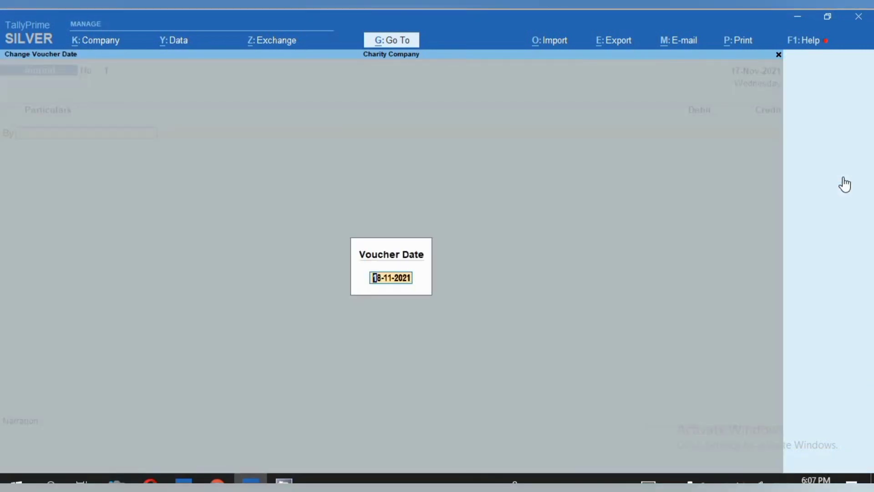
{"action": "key", "text": "Return"}
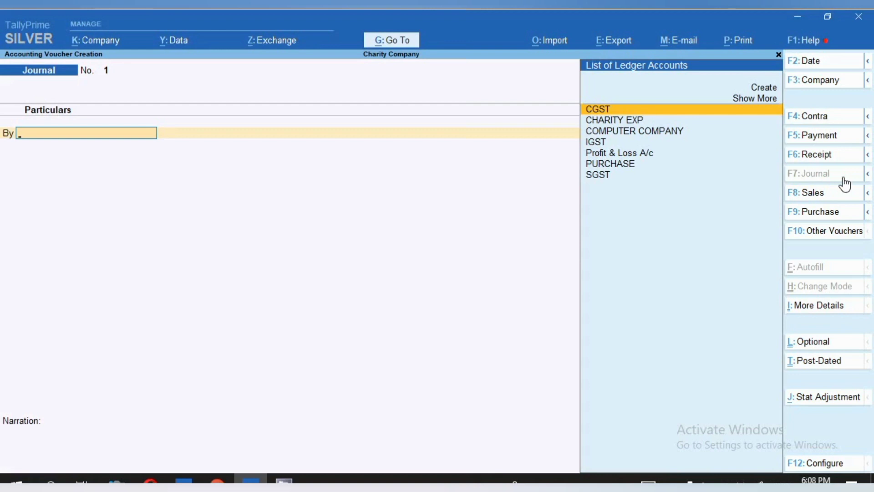
{"action": "key", "text": "Down"}
{"action": "key", "text": "Return"}
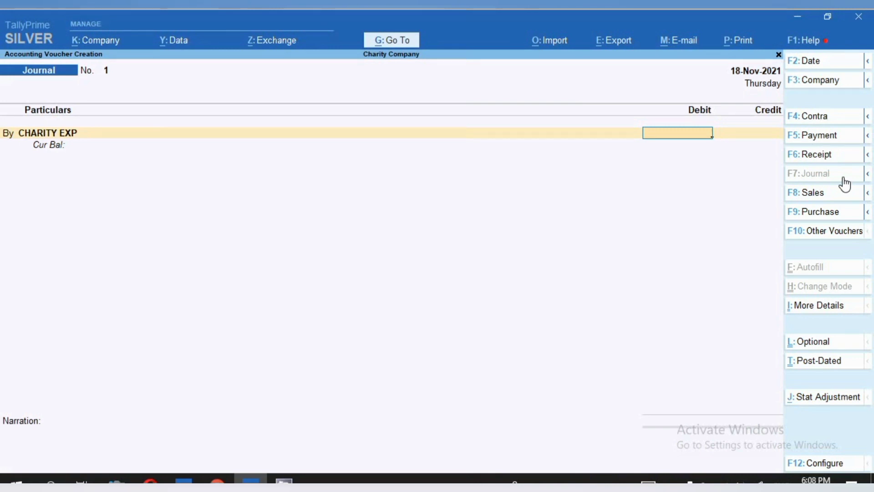
{"action": "type", "text": "50000"}
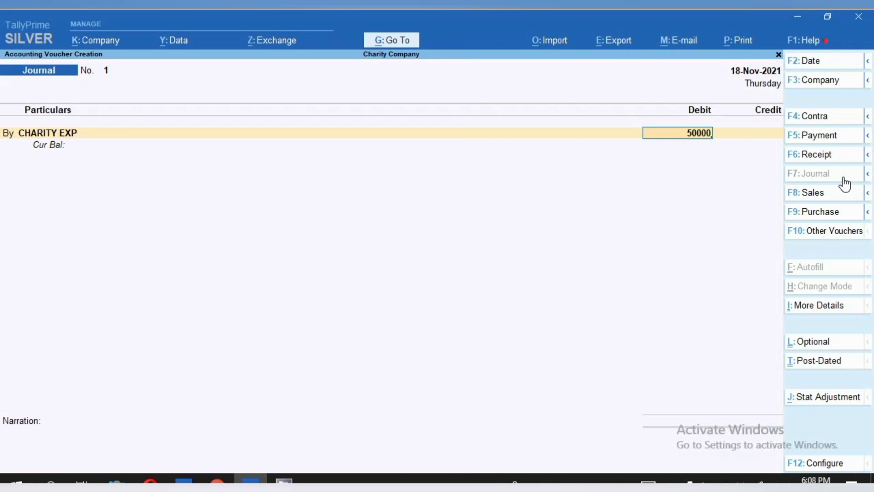
{"action": "key", "text": "Return"}
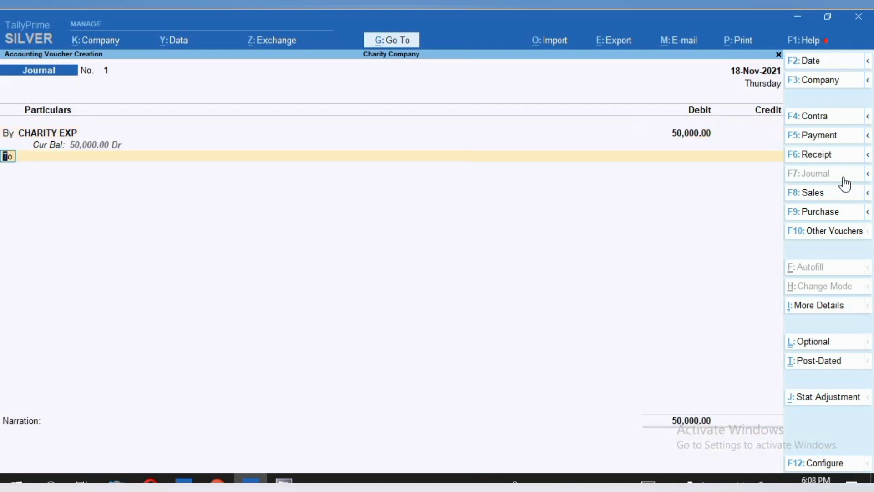
- Credit PURCHASE with 50,000, allocate 1 PCS of the COMPUTER item at a rate of 50,000 and end the item list
{"action": "key", "text": "Return"}
{"action": "type", "text": "PU"}
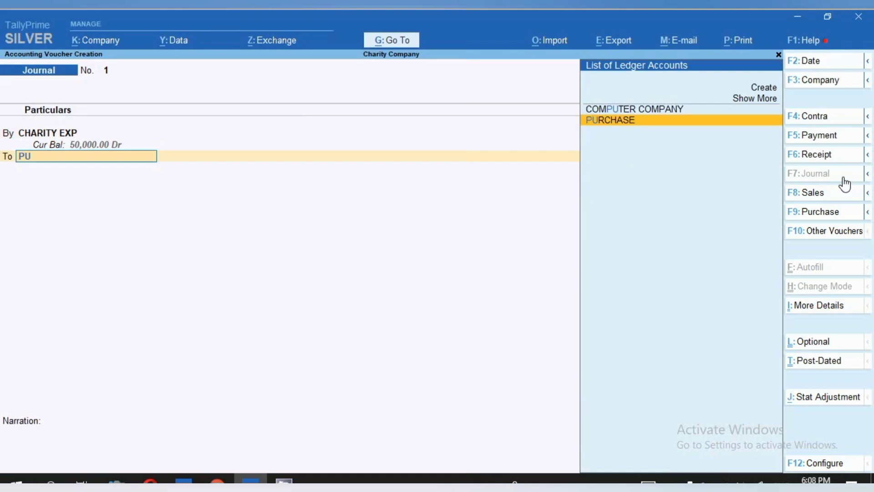
{"action": "key", "text": "Return"}
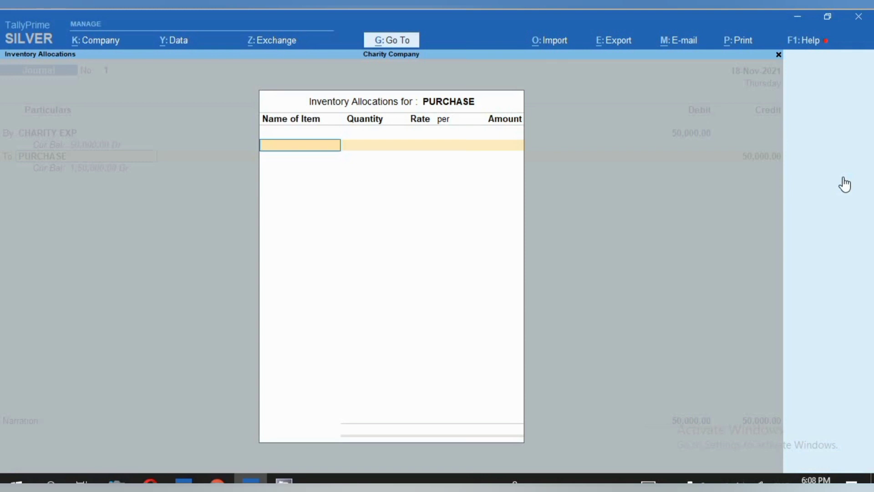
{"action": "type", "text": "C"}
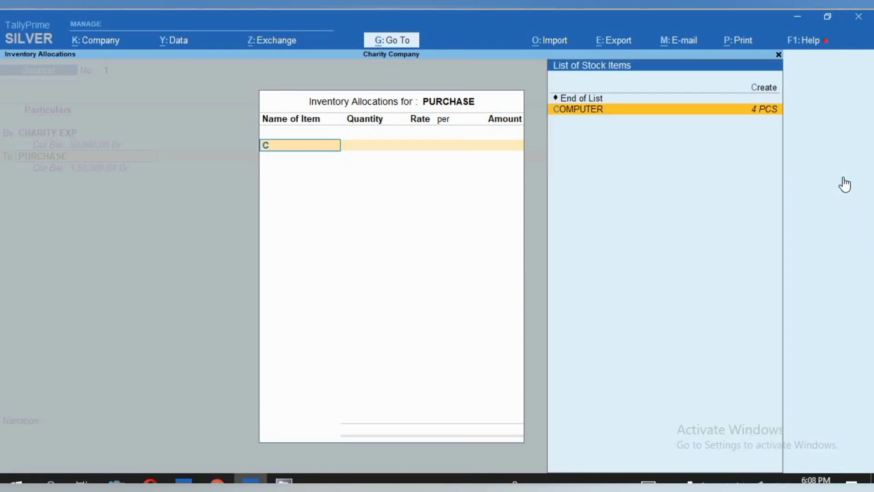
{"action": "key", "text": "Return"}
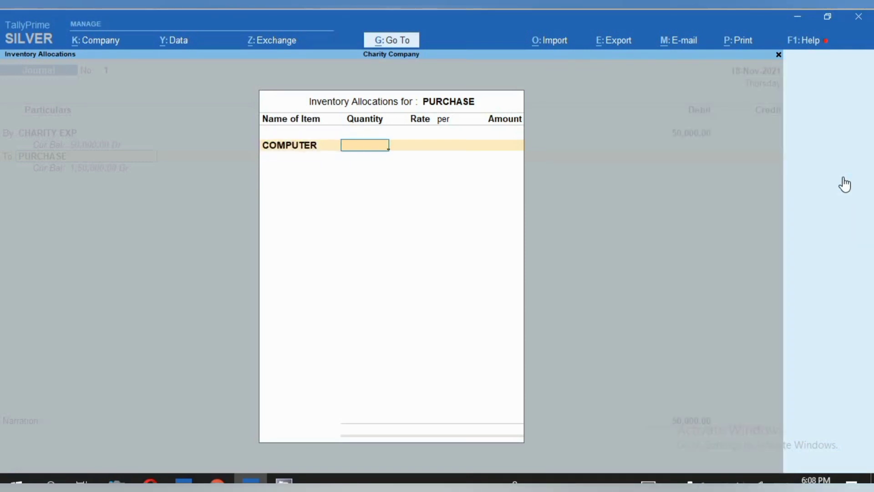
{"action": "type", "text": "1"}
{"action": "key", "text": "Return"}
{"action": "key", "text": "Return"}
{"action": "key", "text": "BackSpace"}
{"action": "key", "text": "BackSpace"}
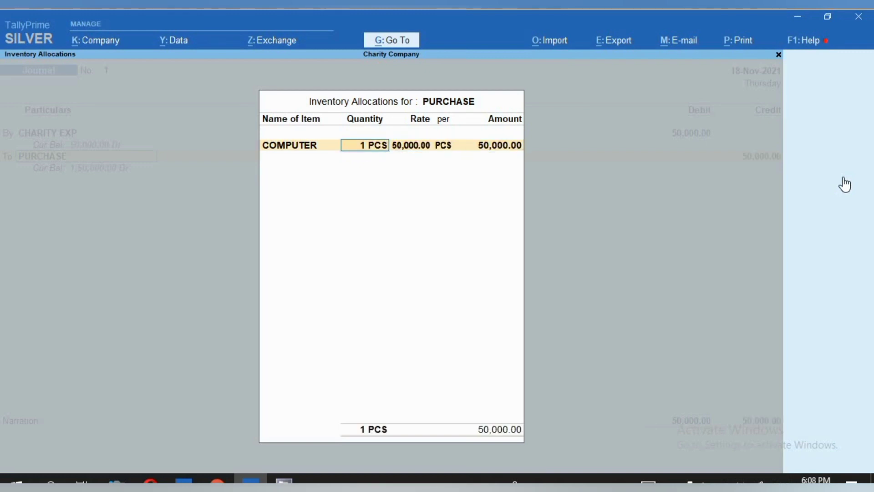
{"action": "key", "text": "BackSpace"}
{"action": "key", "text": "BackSpace"}
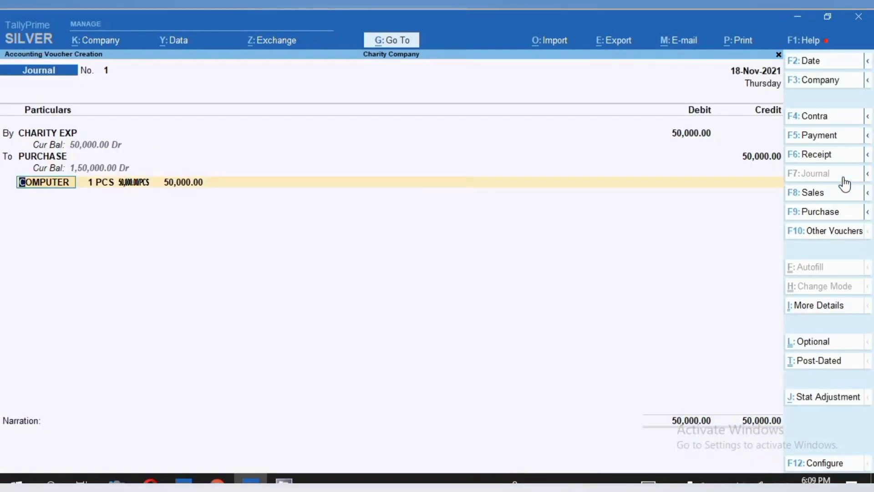
{"action": "key", "text": "Return"}
{"action": "key", "text": "Return"}
{"action": "key", "text": "Return"}
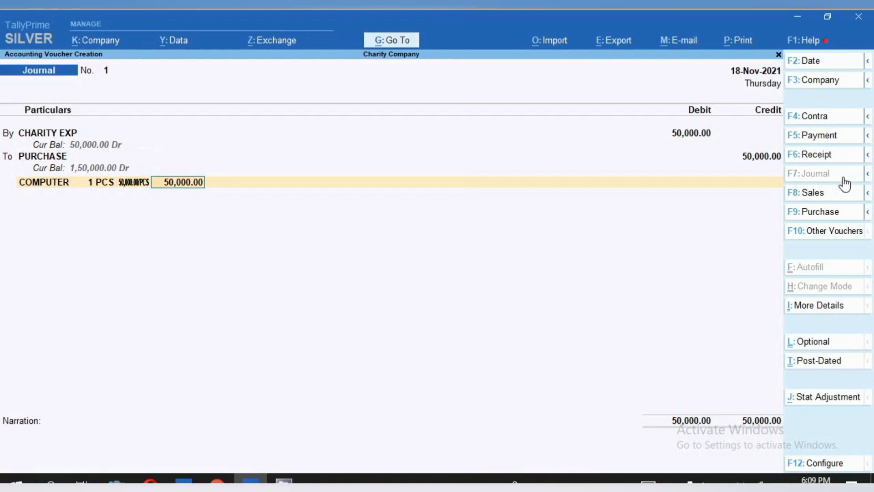
{"action": "key", "text": "Return"}
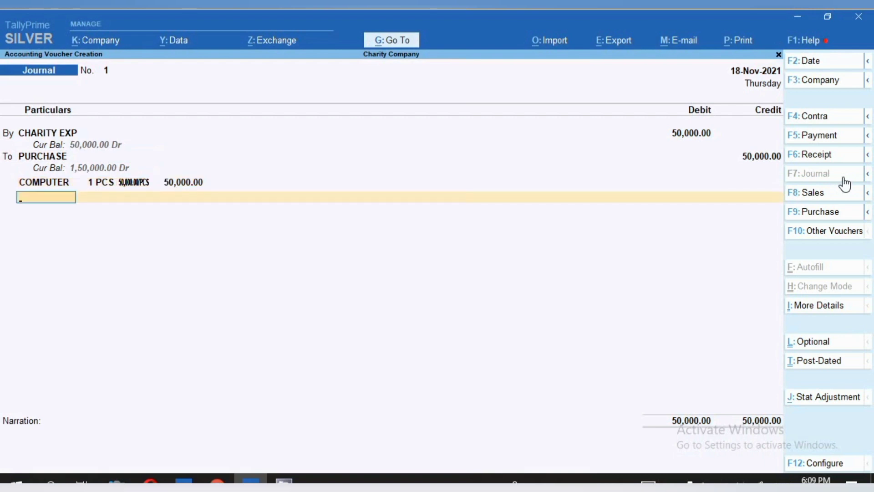
{"action": "key", "text": "Return"}
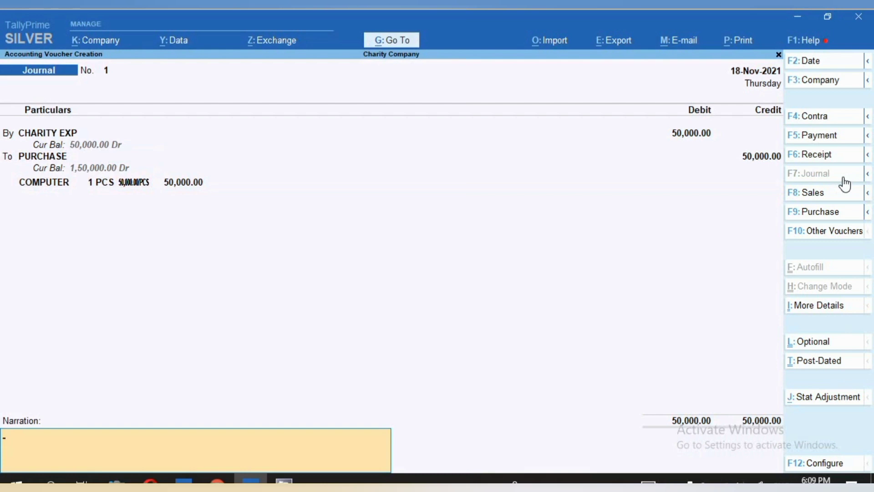
- Enter the narration "DONETE COMPUTER 1 PC" and save the journal voucher
{"action": "type", "text": "DONETE COMPUTER 1 PC"}
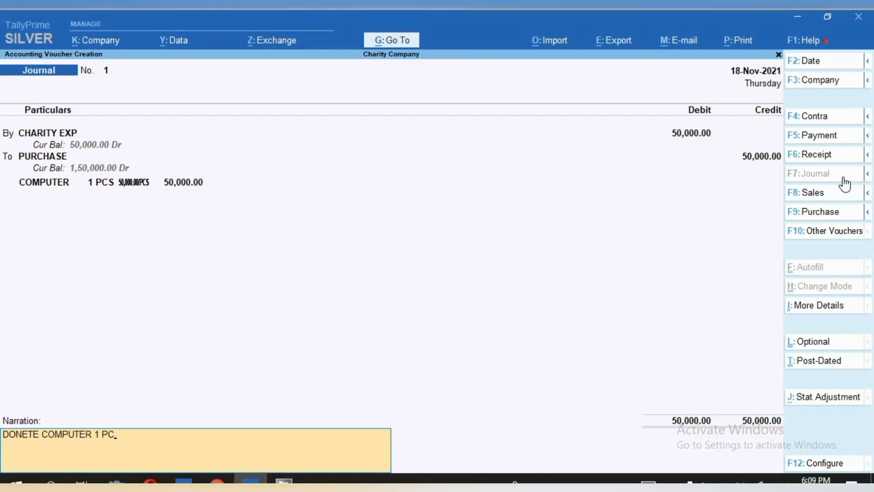
{"action": "key", "text": "Return"}
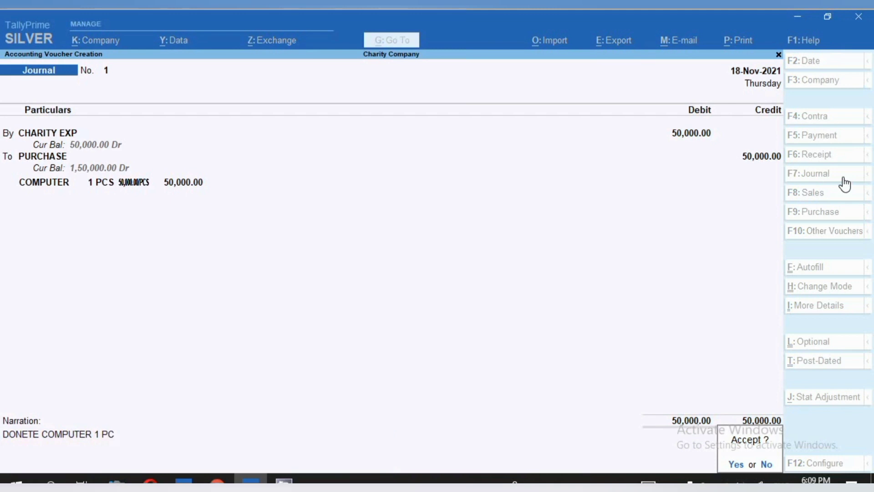
{"action": "key", "text": "y"}
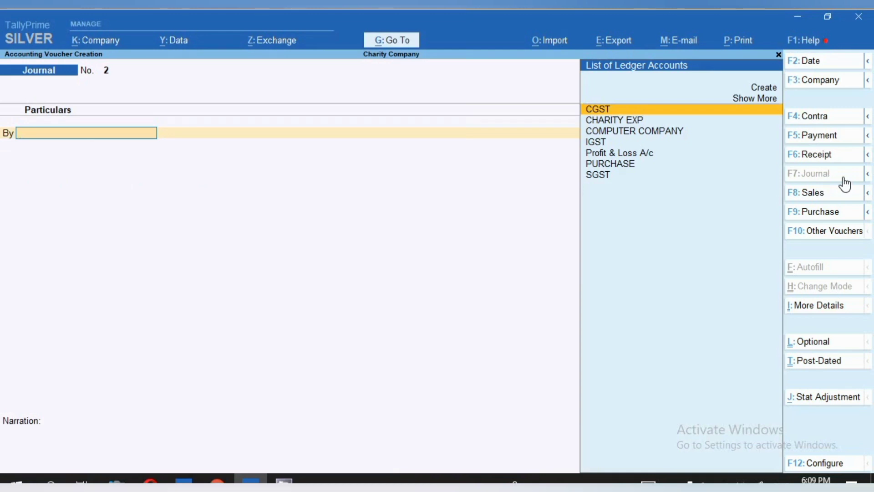
- Reopen the GSTR-3B return from the new journal voucher
{"action": "left_click", "coordinate": [406, 42]}
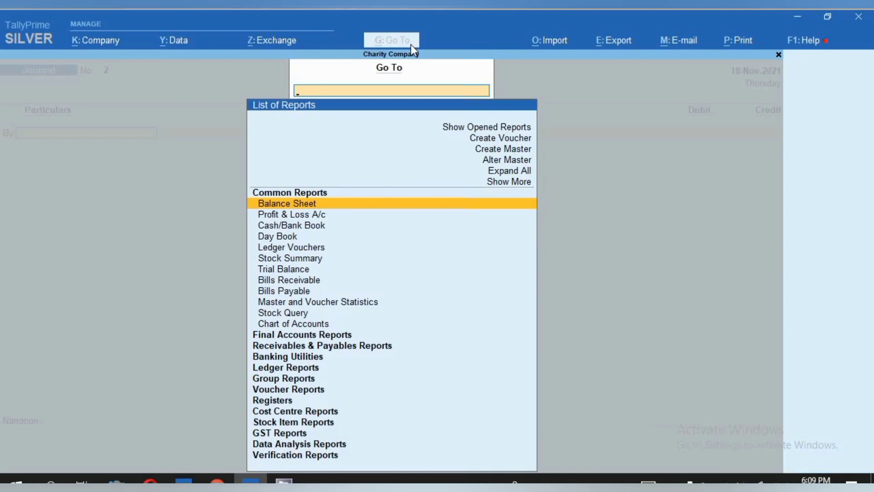
{"action": "type", "text": "GS"}
{"action": "key", "text": "Down"}
{"action": "key", "text": "Down"}
{"action": "key", "text": "Down"}
{"action": "key", "text": "Down"}
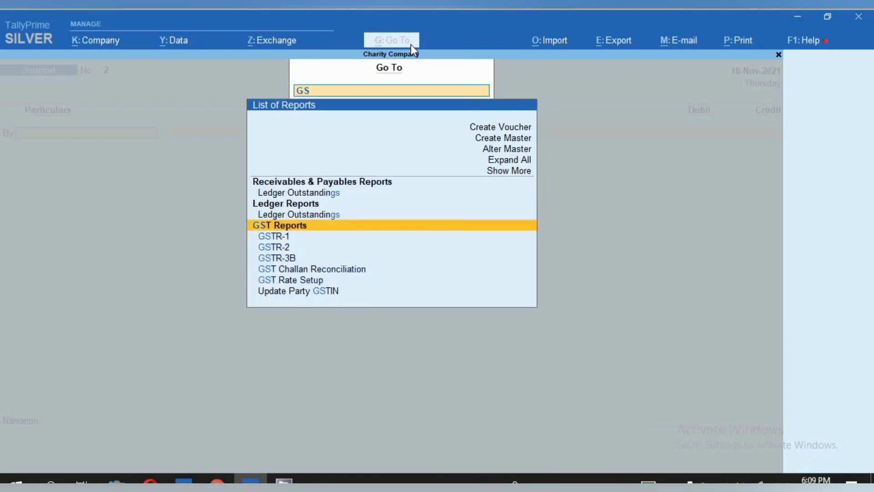
{"action": "key", "text": "Return"}
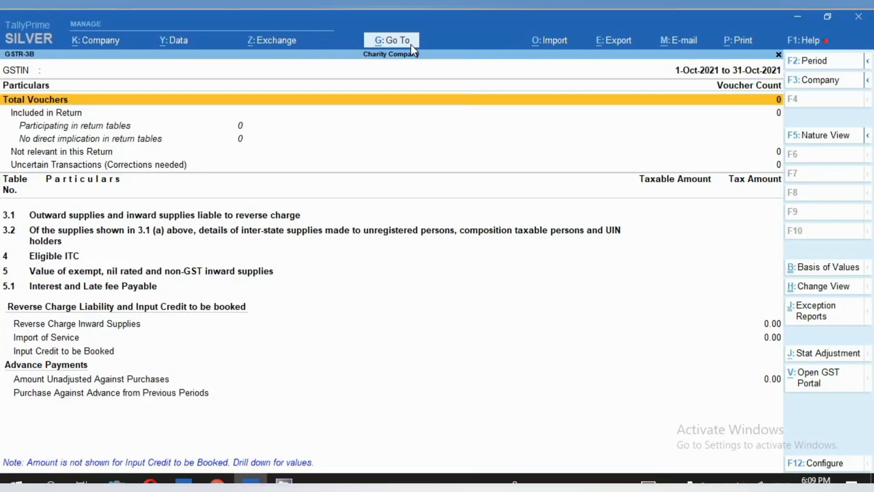
- Set the GSTR-3B period to 1-Apr-2021 to 18-Nov-2021, examine the Eligible ITC row and return to the journal voucher
{"action": "key", "text": "F2"}
{"action": "key", "text": "Return"}
{"action": "key", "text": "Return"}
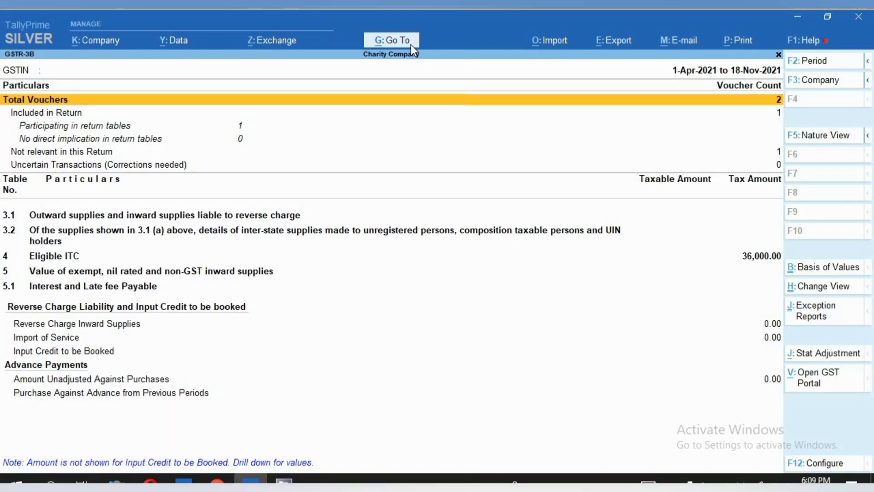
{"action": "key", "text": "Down"}
{"action": "key", "text": "Down"}
{"action": "key", "text": "Down"}
{"action": "key", "text": "Down"}
{"action": "key", "text": "Down"}
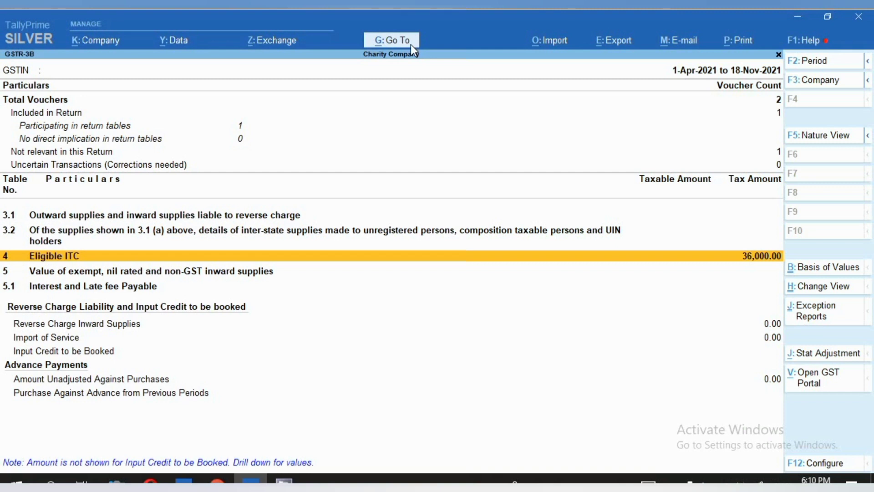
{"action": "key", "text": "Escape"}
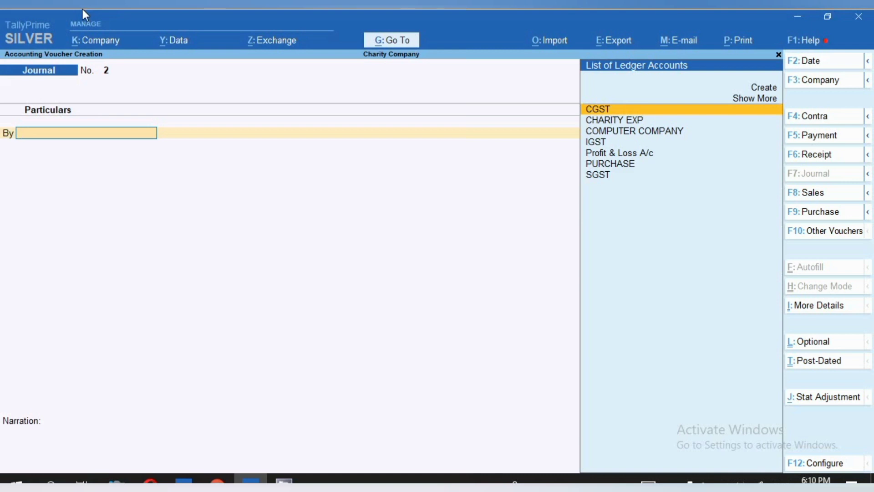
- Set the journal's stat adjustment to GST, Reversal of Input Tax Credit, with Ineligible credit as the additional details
{"action": "left_click", "coordinate": [840, 398]}
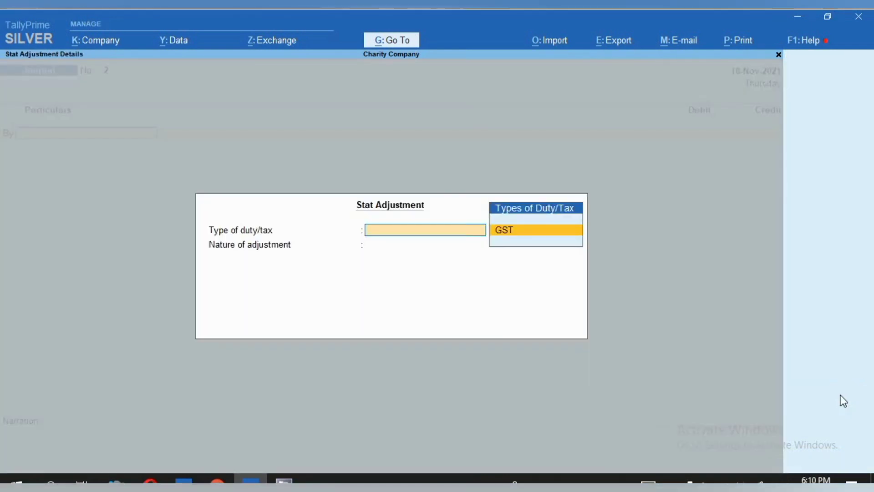
{"action": "key", "text": "Return"}
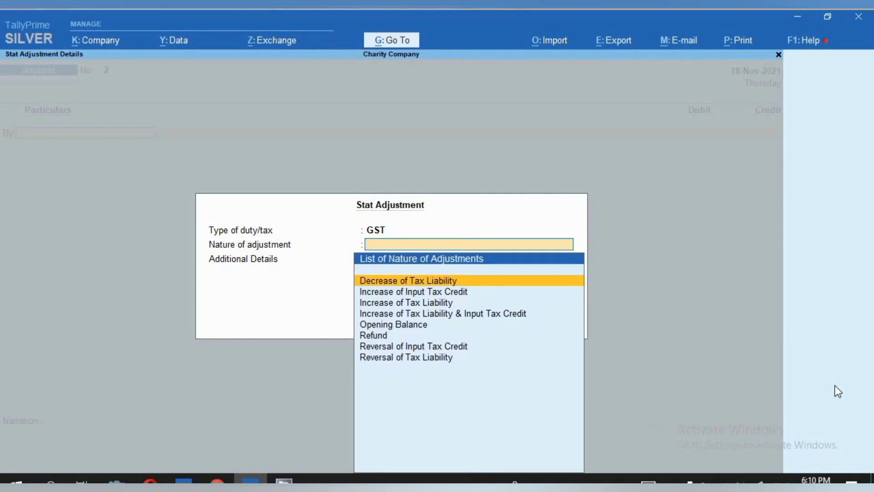
{"action": "key", "text": "Down"}
{"action": "key", "text": "Down"}
{"action": "key", "text": "Down"}
{"action": "key", "text": "Down"}
{"action": "key", "text": "Down"}
{"action": "key", "text": "Down"}
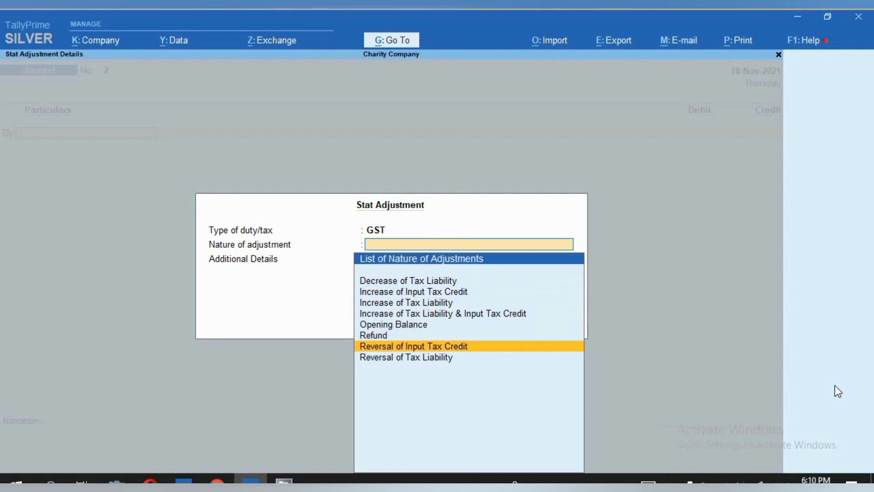
{"action": "key", "text": "Return"}
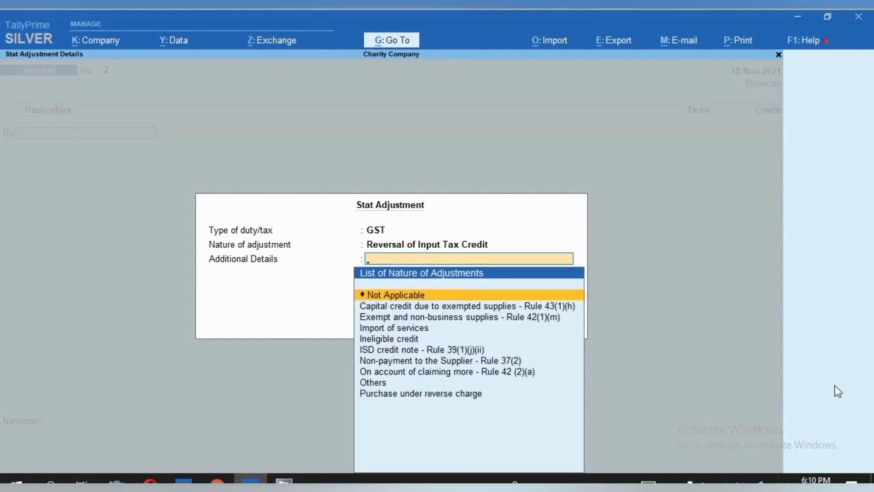
{"action": "key", "text": "Down"}
{"action": "key", "text": "Down"}
{"action": "key", "text": "Down"}
{"action": "key", "text": "Down"}
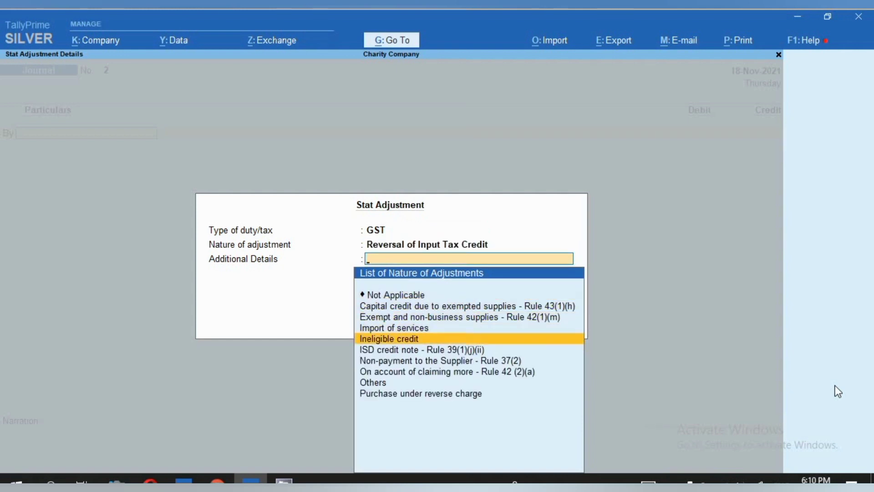
{"action": "key", "text": "Return"}
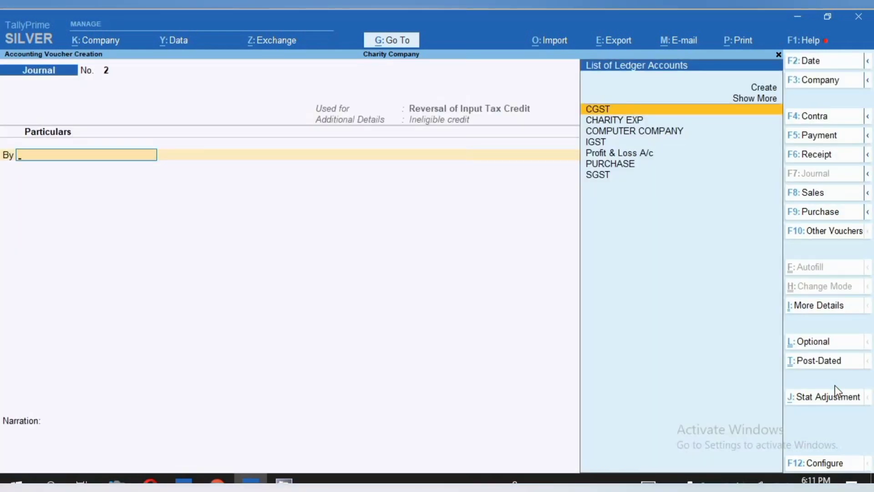
- Create a ledger named "TAX ON EXP." under Indirect Expenses from the journal voucher
{"action": "key", "text": "alt+c"}
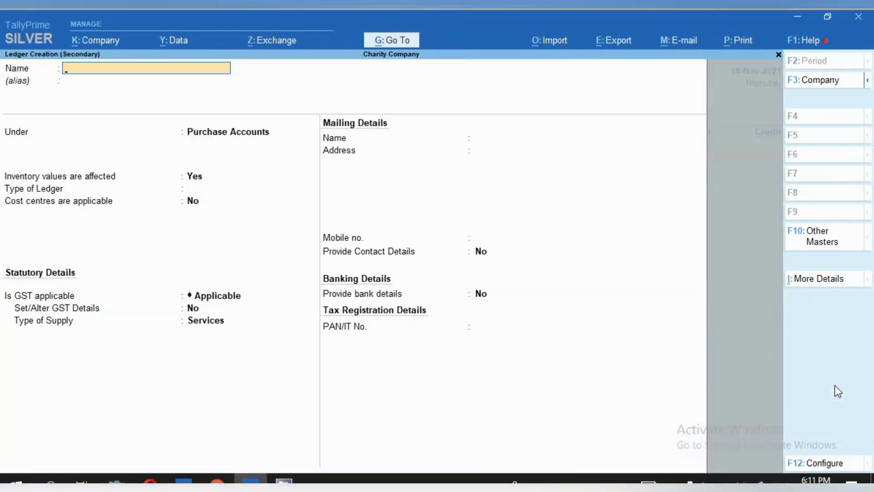
{"action": "type", "text": "TAX"}
{"action": "type", "text": "ON EC"}
{"action": "key", "text": "BackSpace"}
{"action": "type", "text": "XPW"}
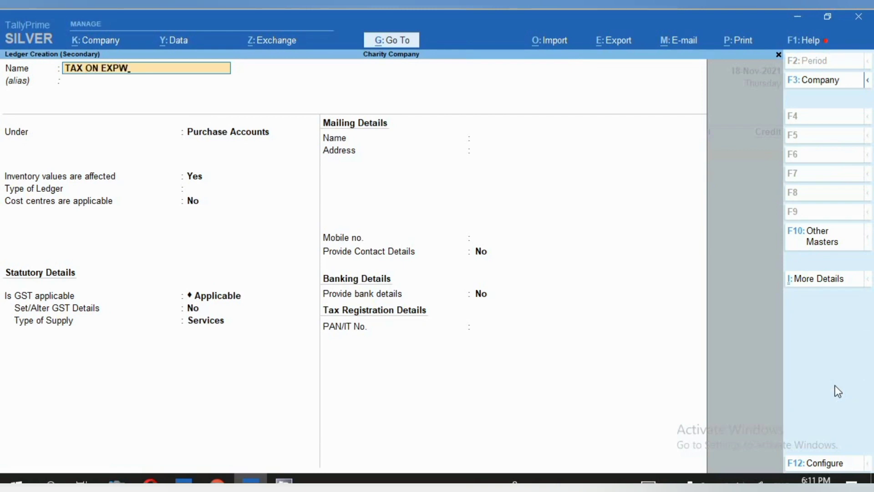
{"action": "key", "text": "BackSpace"}
{"action": "key", "text": "Return"}
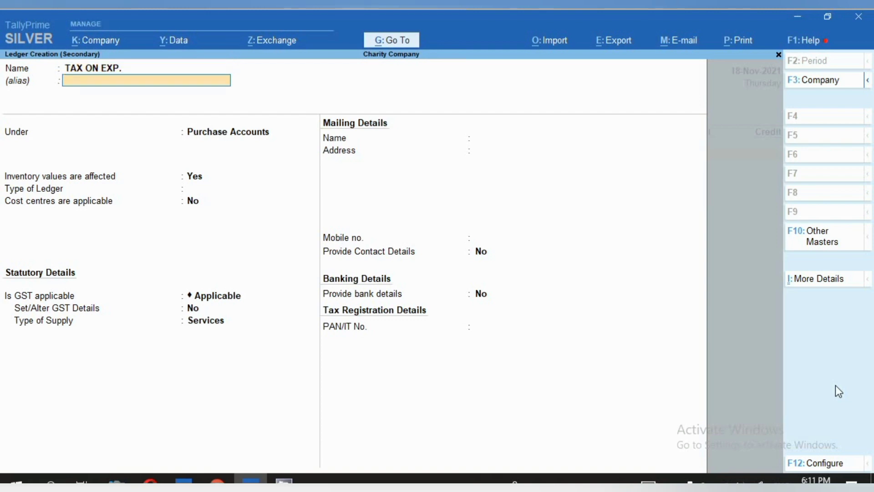
{"action": "key", "text": "Return"}
{"action": "type", "text": "IND"}
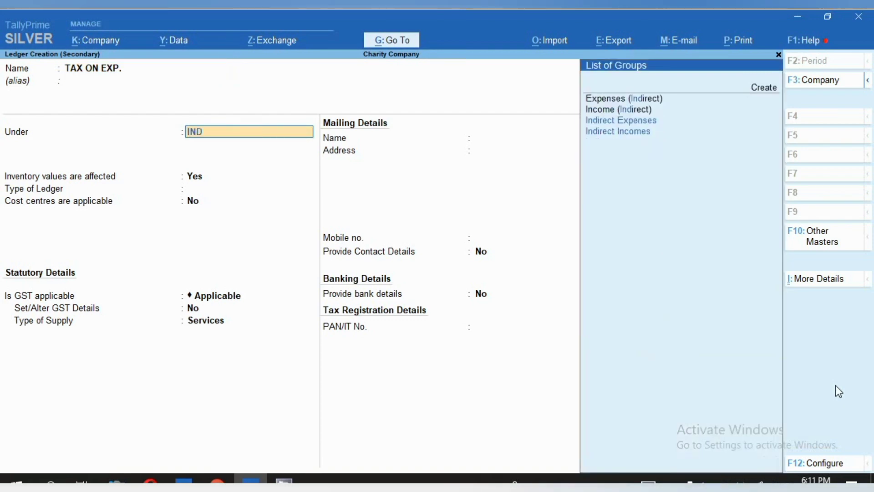
{"action": "key", "text": "Return"}
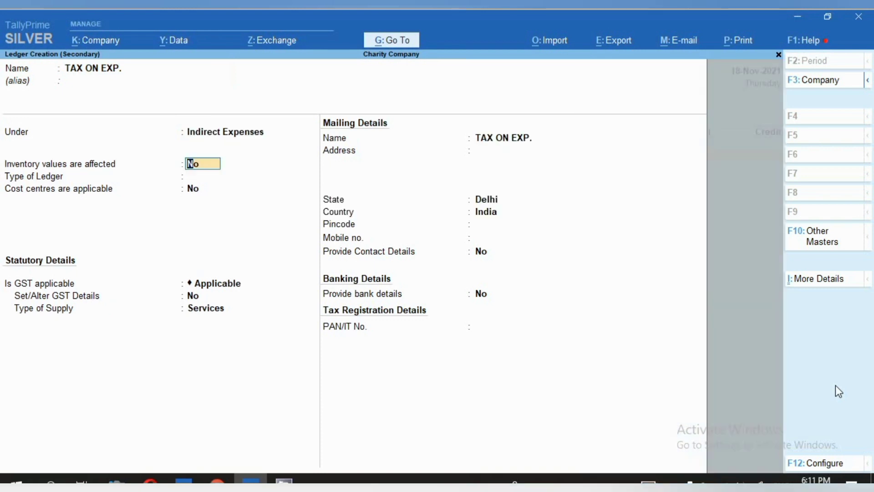
- Set GST and inclusion in assessable value to Not Applicable for the new ledger, keeping its other defaults, and save it
{"action": "key", "text": "Return"}
{"action": "key", "text": "Return"}
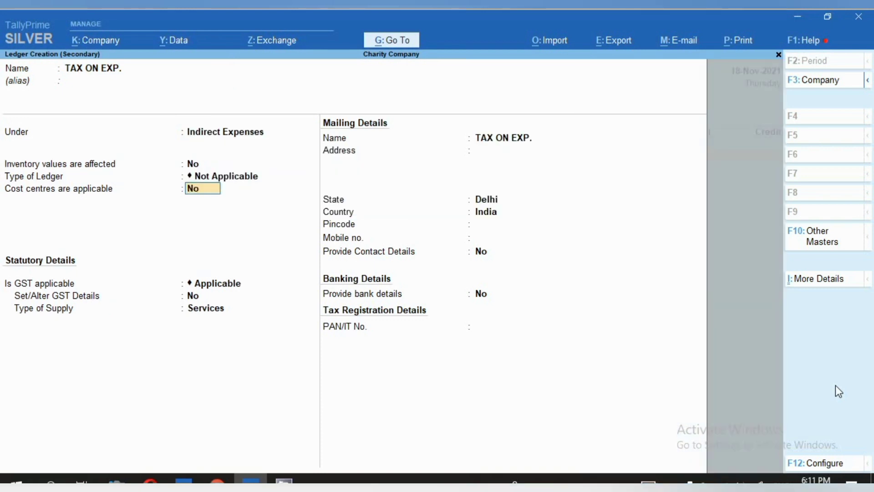
{"action": "key", "text": "Return"}
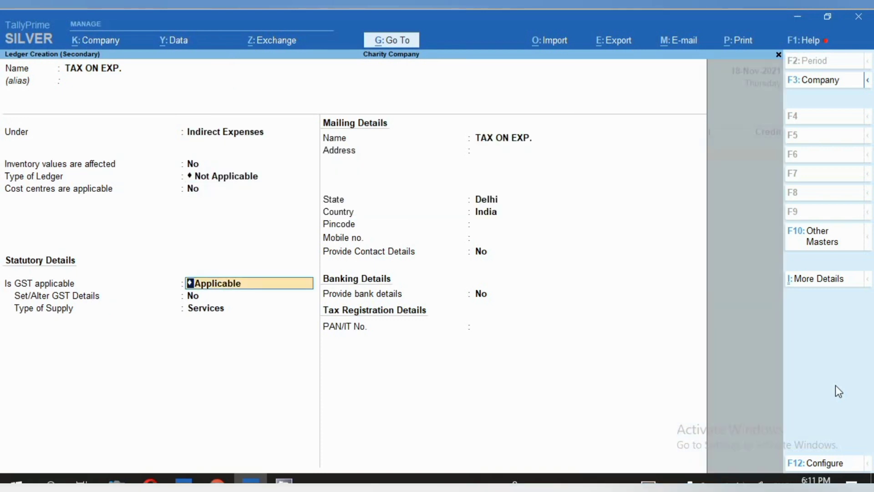
{"action": "type", "text": "N"}
{"action": "key", "text": "Return"}
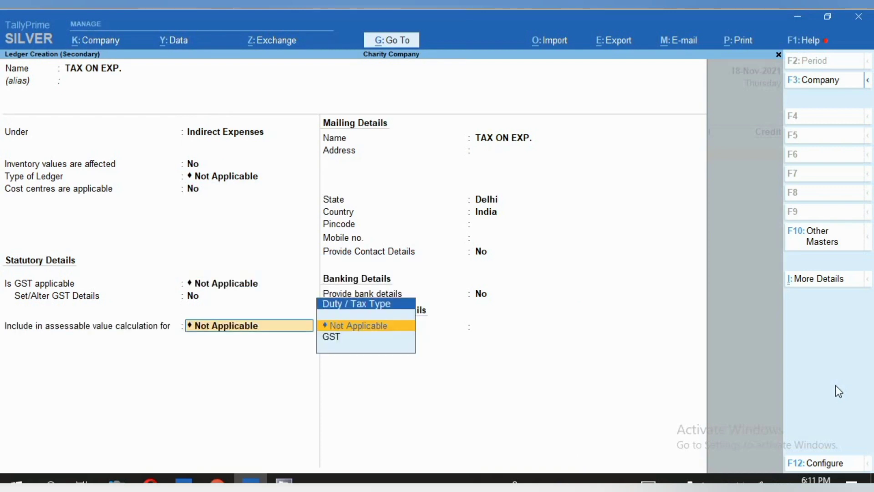
{"action": "key", "text": "Down"}
{"action": "key", "text": "Up"}
{"action": "key", "text": "Return"}
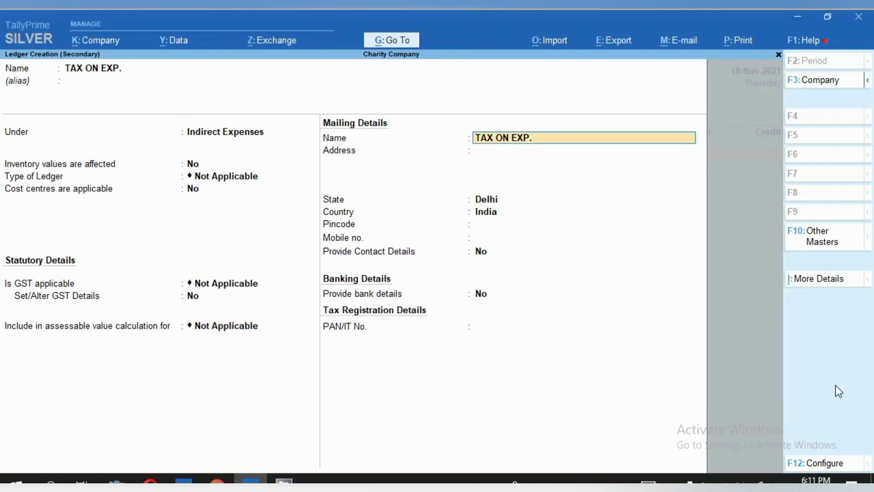
{"action": "key", "text": "Return"}
{"action": "key", "text": "ctrl"}
{"action": "key", "text": "ctrl+a"}
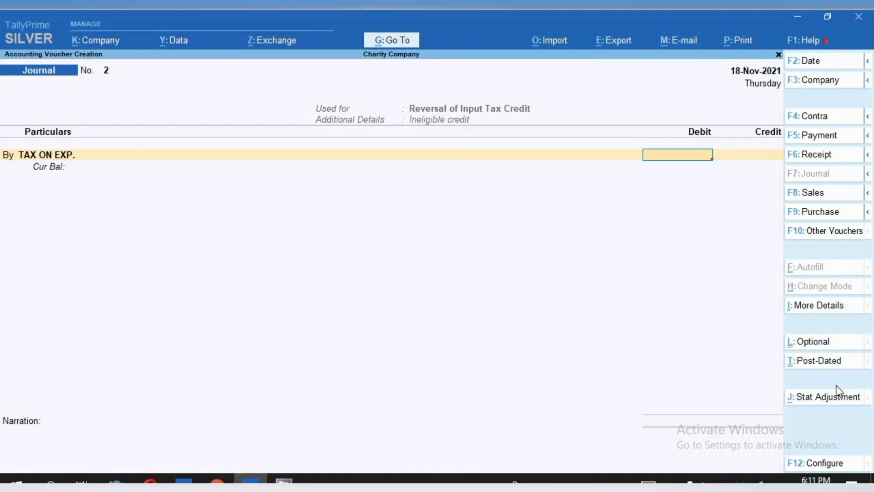
- Debit TAX ON EXP. with 9,000 and credit CGST with 4,500 at 9% on a taxable value of 50,000
{"action": "type", "text": "9000"}
{"action": "key", "text": "Return"}
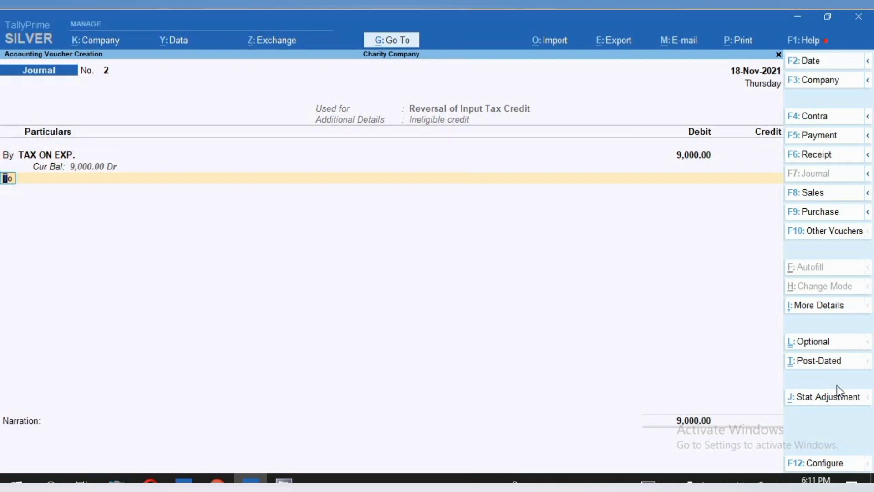
{"action": "key", "text": "Return"}
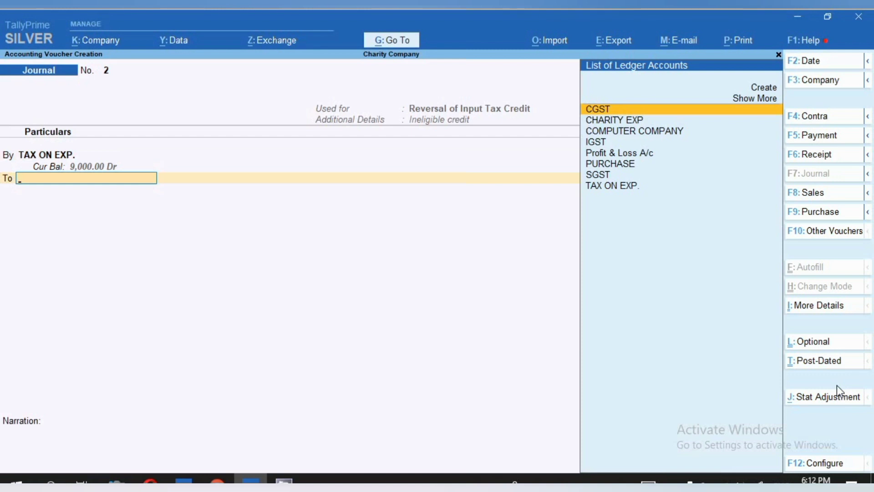
{"action": "key", "text": "Return"}
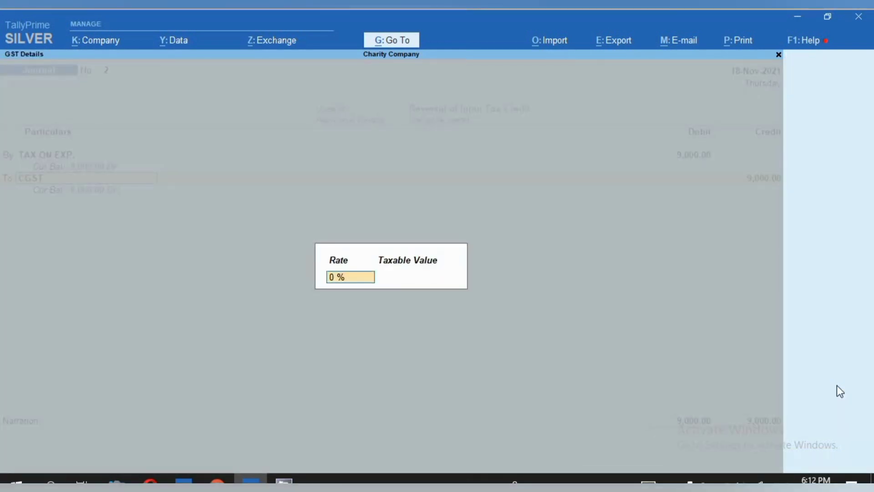
{"action": "type", "text": "9"}
{"action": "key", "text": "Return"}
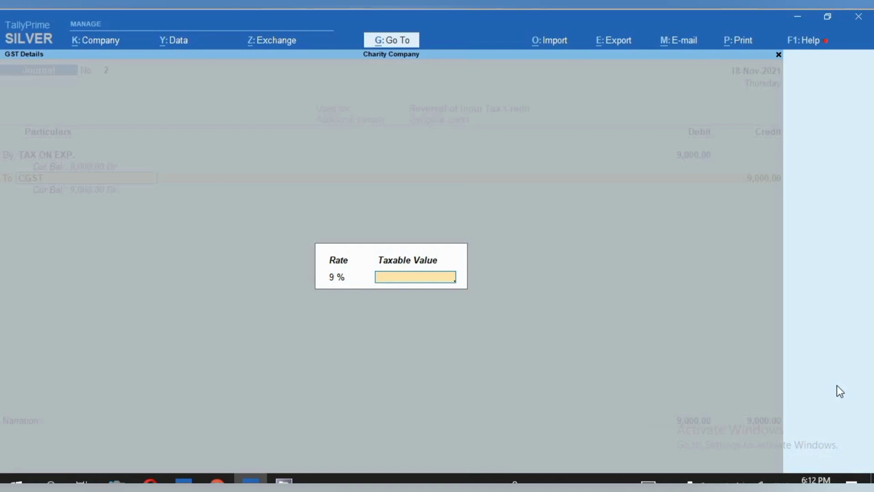
{"action": "type", "text": "50000"}
{"action": "key", "text": "Return"}
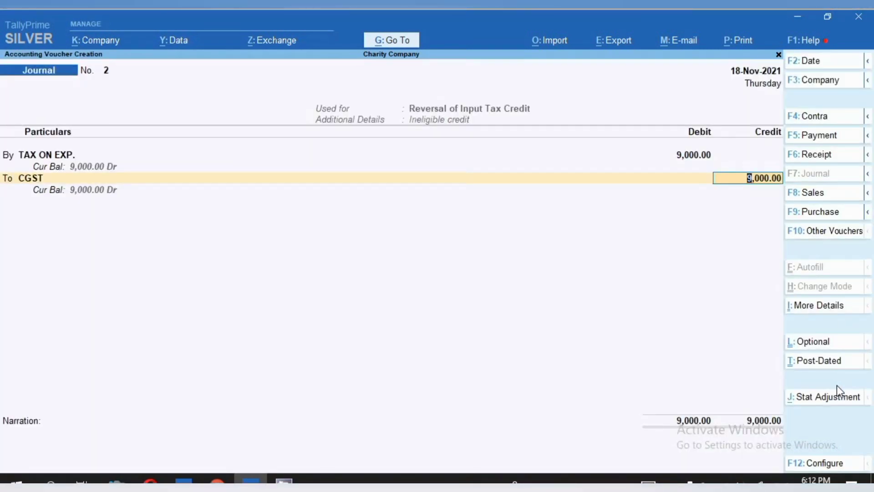
{"action": "type", "text": "4500"}
{"action": "key", "text": "Return"}
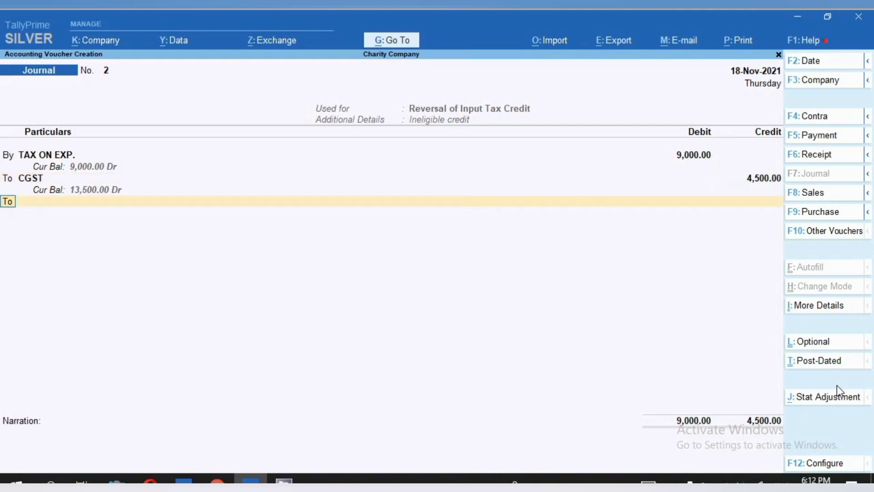
- Credit SGST with 4,500 at 9% on a taxable value of 50,000 and save the journal voucher without narration
{"action": "type", "text": "SG"}
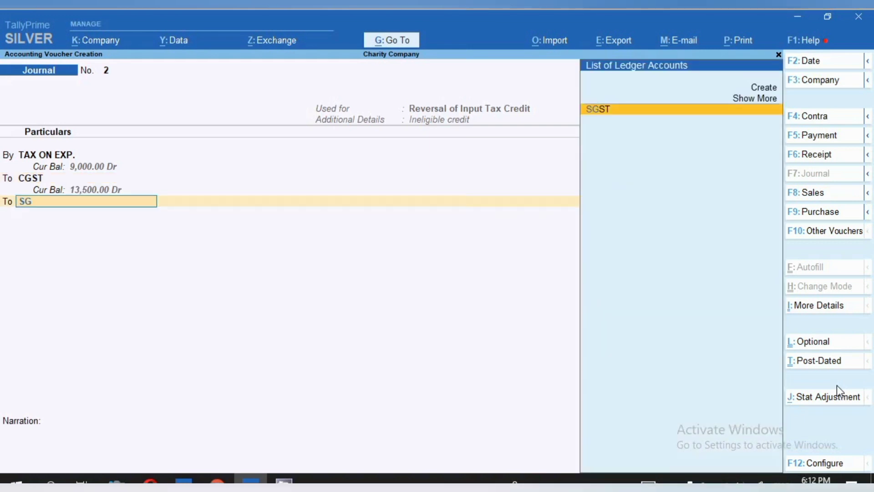
{"action": "key", "text": "Return"}
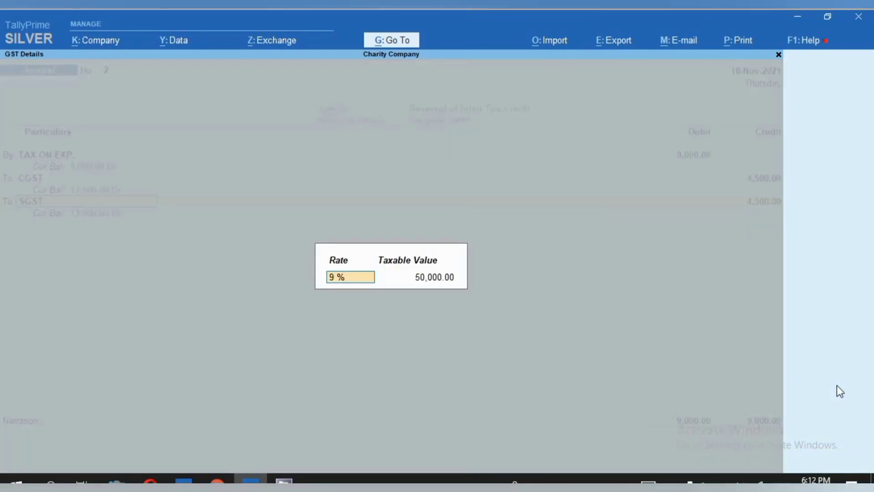
{"action": "key", "text": "Return"}
{"action": "key", "text": "Return"}
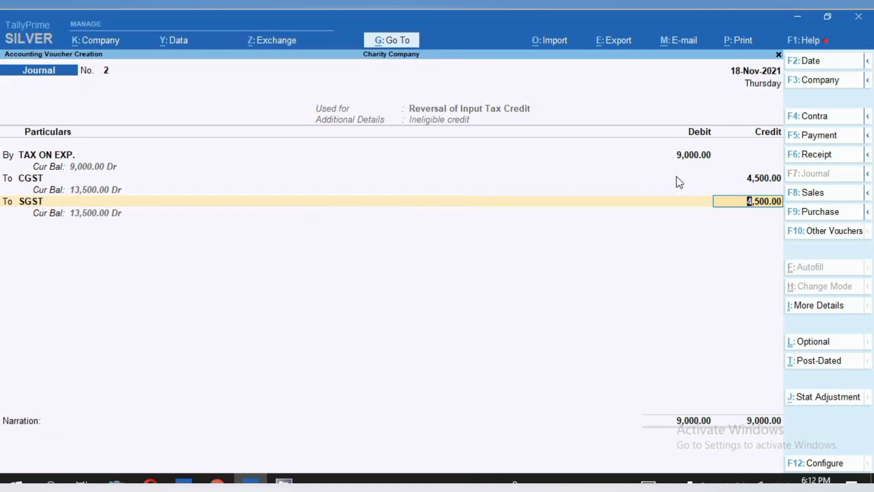
{"action": "left_click", "coordinate": [62, 455]}
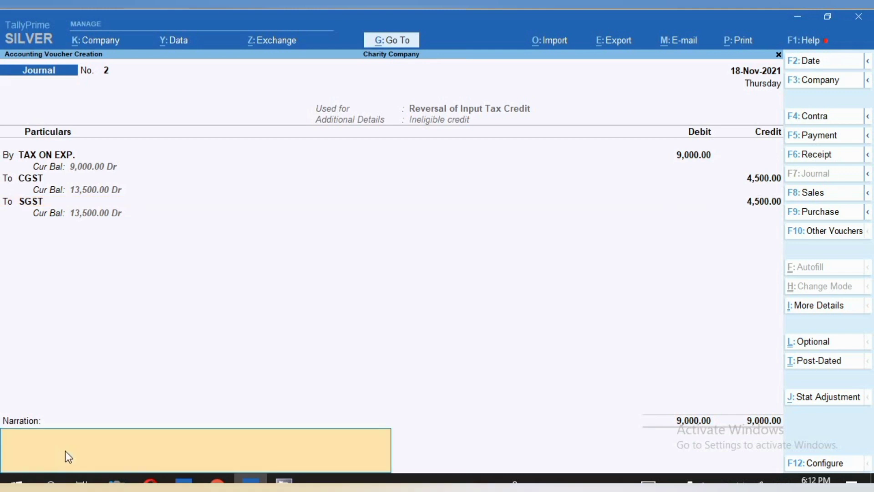
{"action": "key", "text": "ctrl+a"}
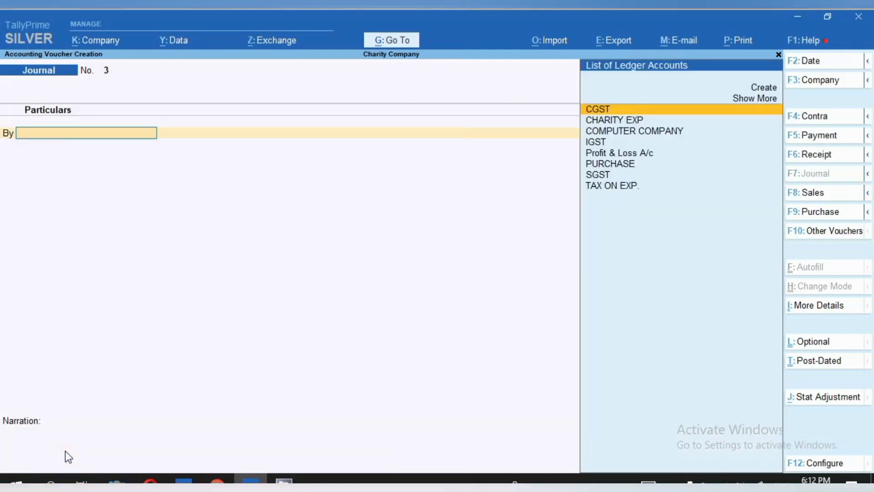
- Open the Balance Sheet and drill down through Current Liabilities to the Duties & Taxes group summary
{"action": "left_click", "coordinate": [387, 46]}
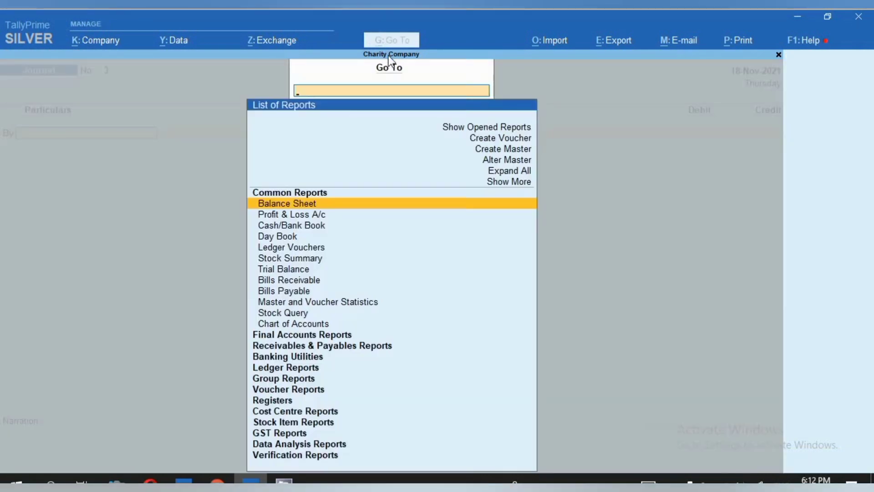
{"action": "key", "text": "Return"}
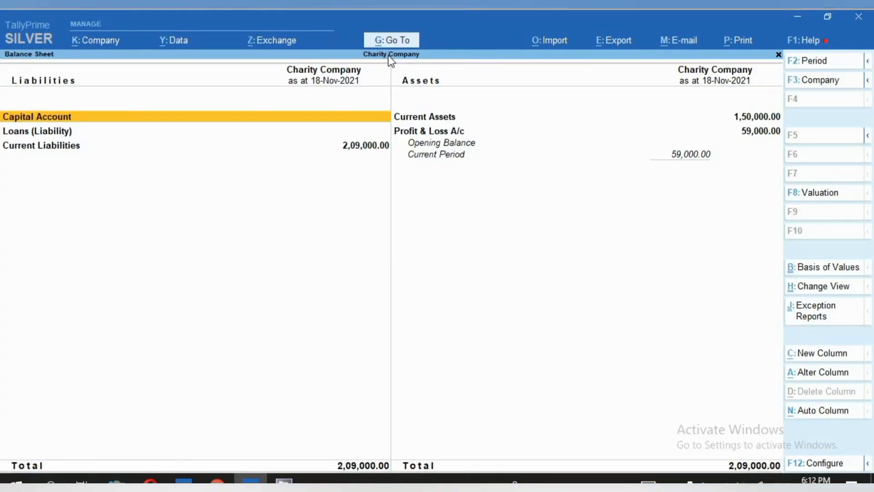
{"action": "key", "text": "Down"}
{"action": "key", "text": "Down"}
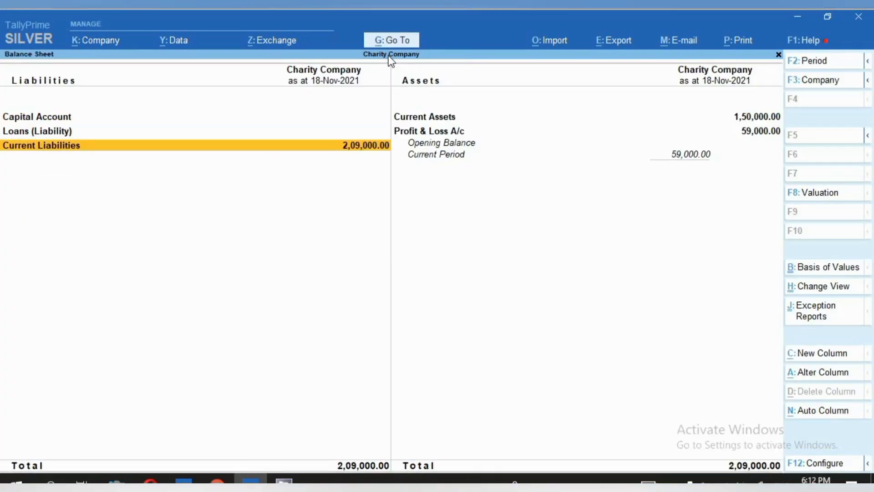
{"action": "key", "text": "shift+Return"}
{"action": "key", "text": "Down"}
{"action": "key", "text": "Return"}
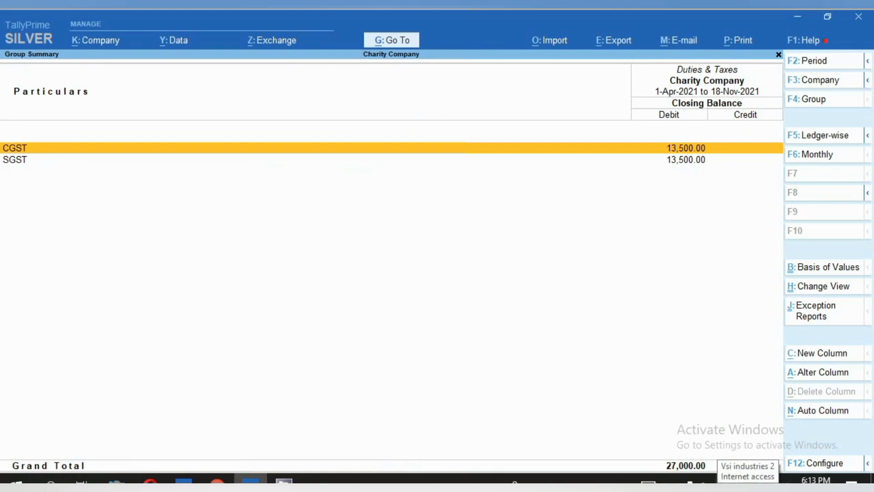
{"action": "key", "text": "ctrl+n"}
{"action": "type", "text": "3600"}
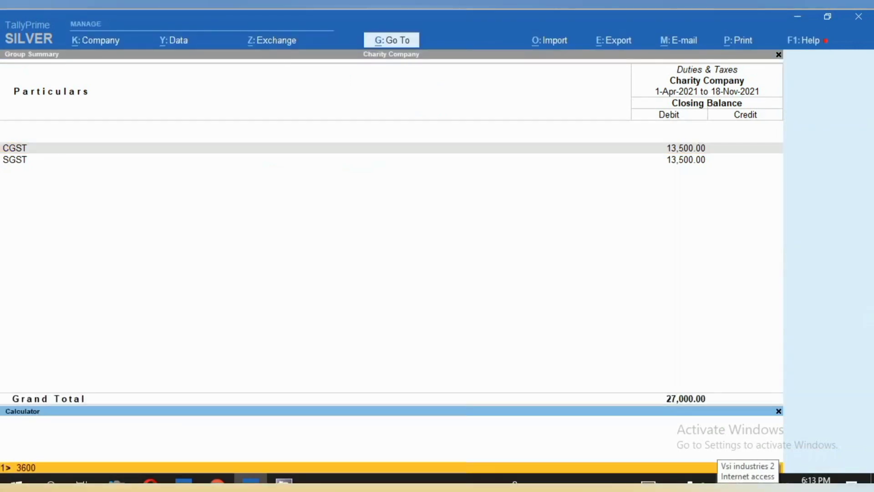
{"action": "type", "text": "0-27000"}
{"action": "key", "text": "Return"}
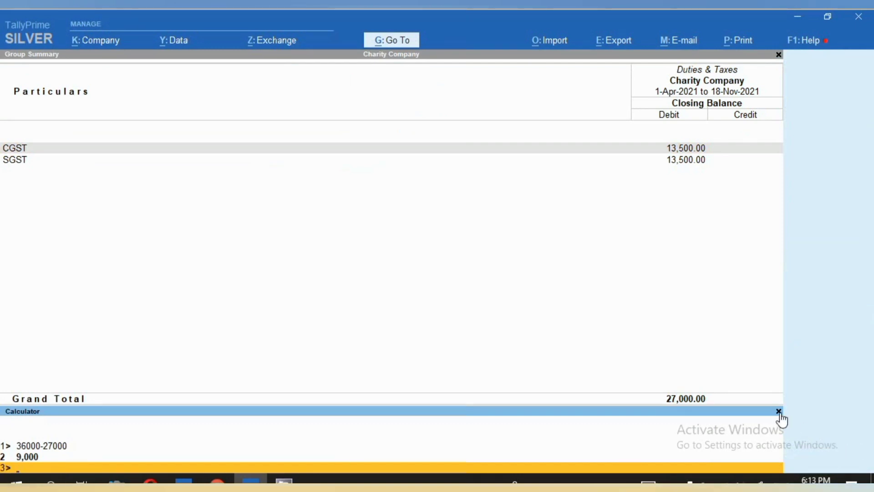
{"action": "left_click", "coordinate": [779, 412]}
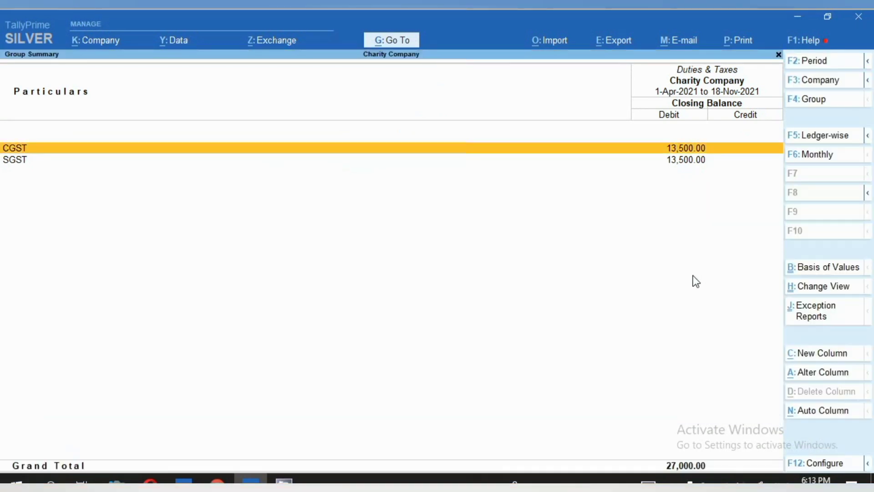
{"action": "left_click", "coordinate": [403, 42]}
{"action": "type", "text": "GS"}
{"action": "key", "text": "Escape"}
- Reopen the Balance Sheet and drill down through Profit & Loss A/c to the Indirect Expenses group summary
{"action": "left_click", "coordinate": [403, 43]}
{"action": "key", "text": "Return"}
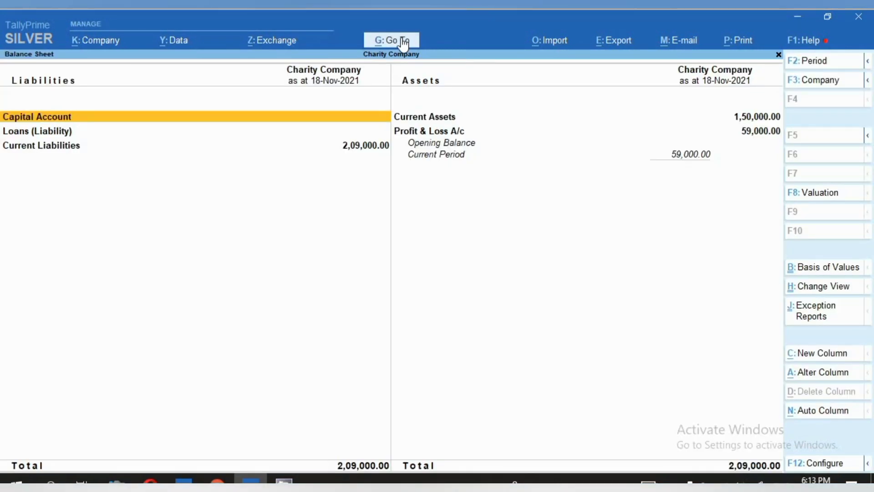
{"action": "key", "text": "Right"}
{"action": "key", "text": "Down"}
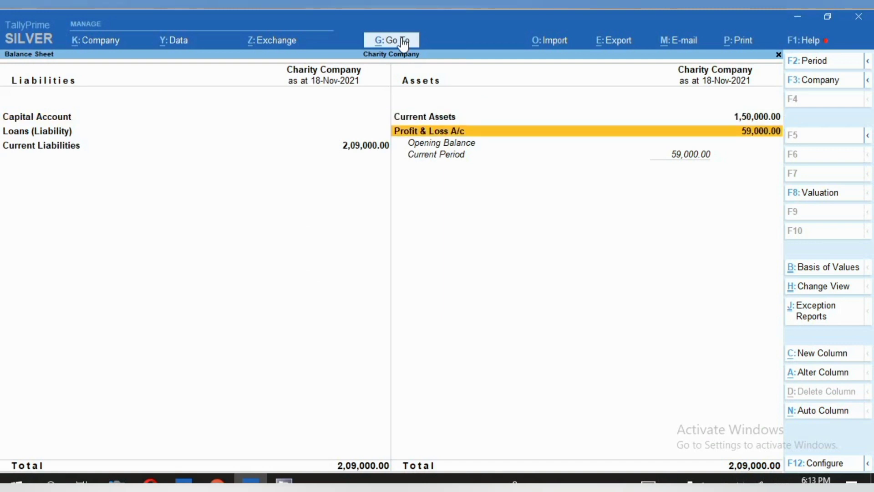
{"action": "key", "text": "Return"}
{"action": "key", "text": "Down"}
{"action": "key", "text": "Down"}
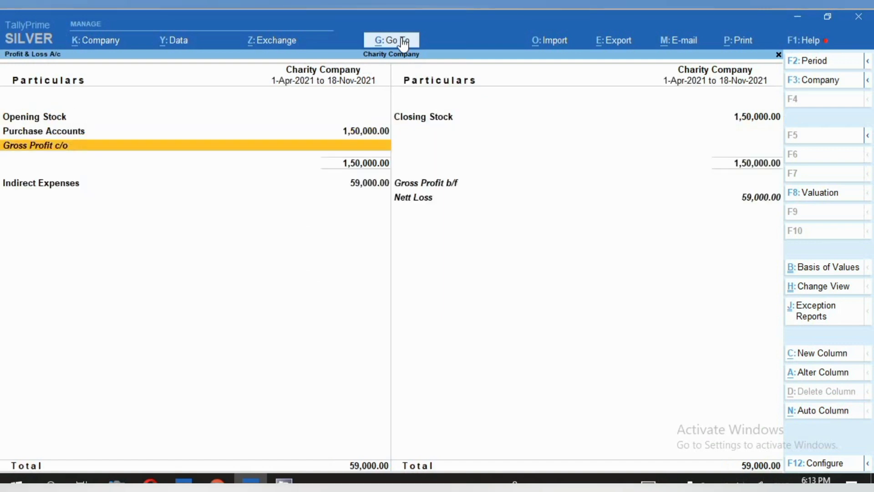
{"action": "key", "text": "Down"}
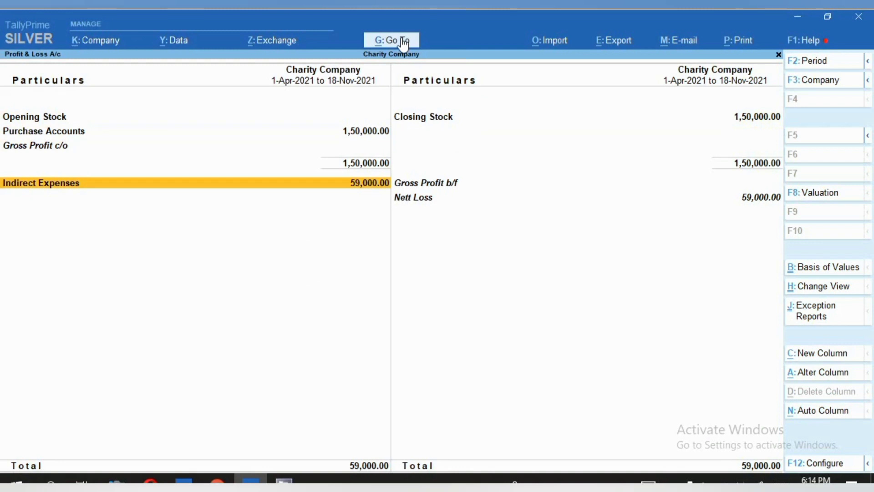
{"action": "key", "text": "Return"}
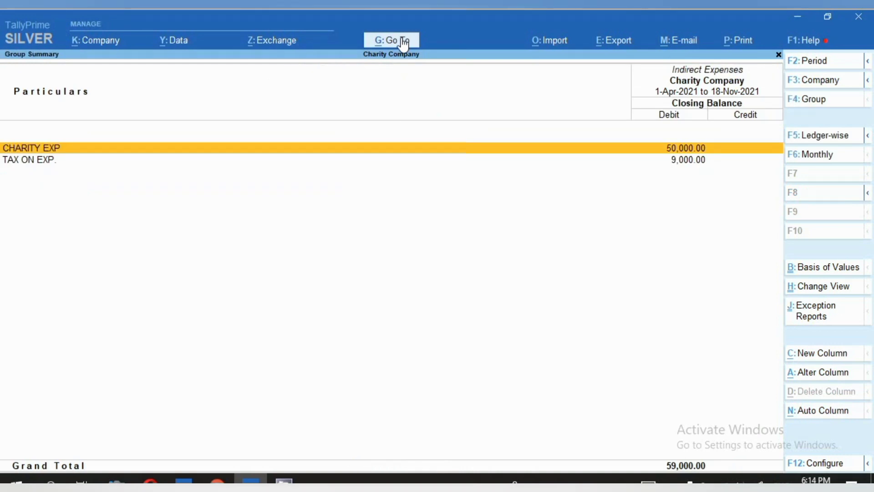
- Mark the CHARITY EXP and TAX ON EXP. rows in the Indirect Expenses summary to examine their balances
{"action": "key", "text": "Return"}
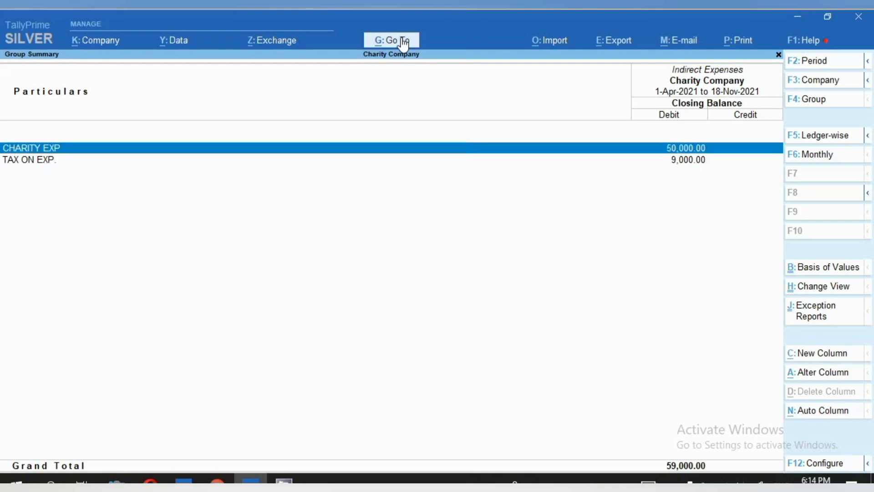
{"action": "key", "text": "Down"}
{"action": "key", "text": "Return"}
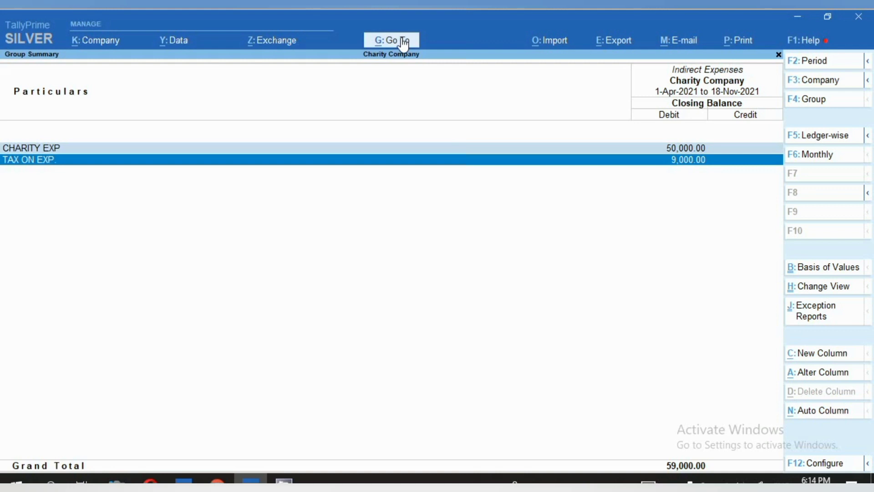
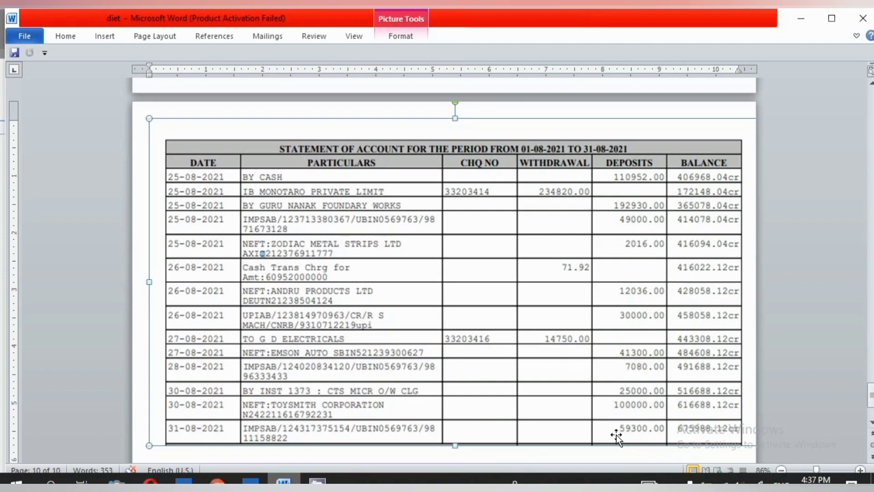
- Switch to TallyPrime and start a receipt voucher dated 25-Aug-2021, consulting the bank statement for the entry's date
{"action": "left_click", "coordinate": [251, 481]}
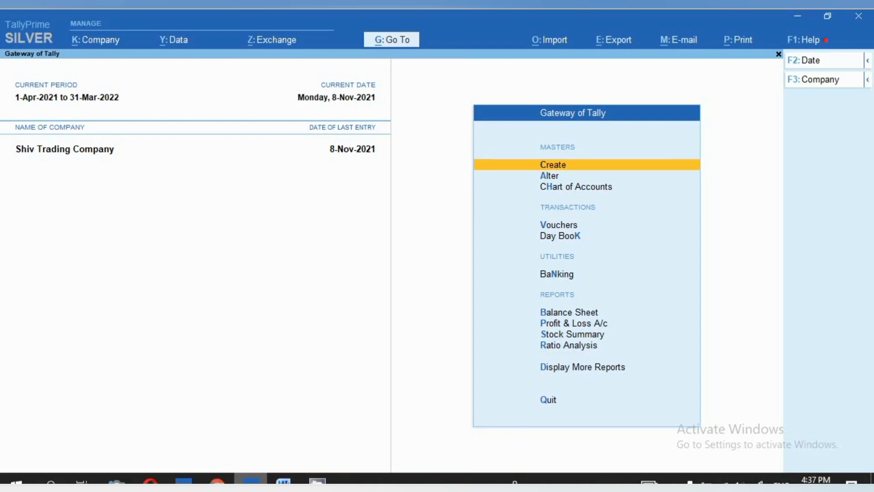
{"action": "key", "text": "v"}
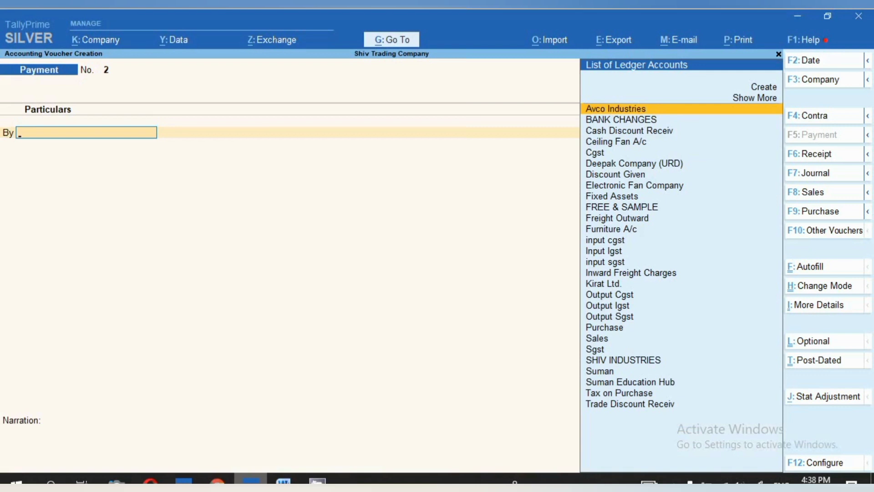
{"action": "left_click", "coordinate": [808, 157]}
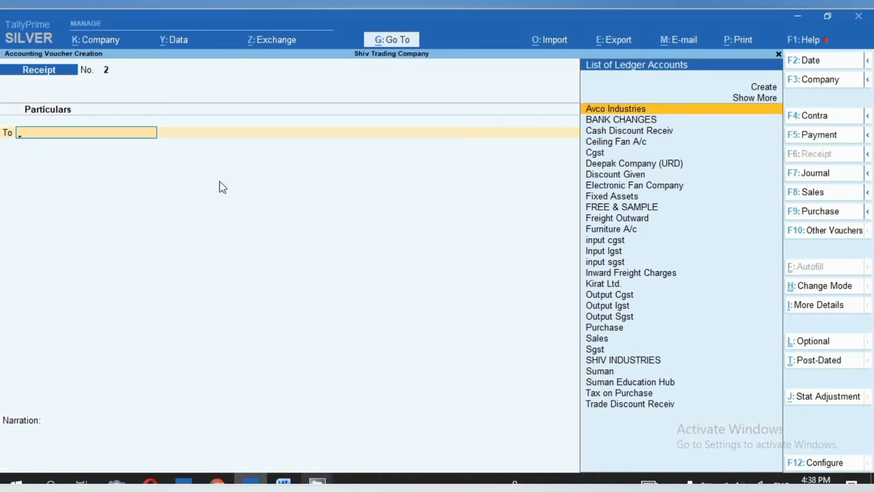
{"action": "left_click", "coordinate": [283, 482]}
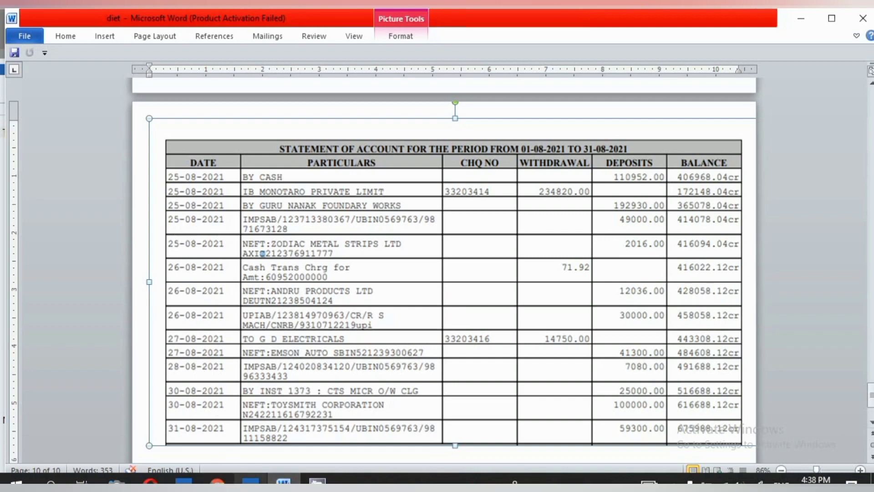
{"action": "left_click", "coordinate": [250, 482]}
{"action": "key", "text": "F2"}
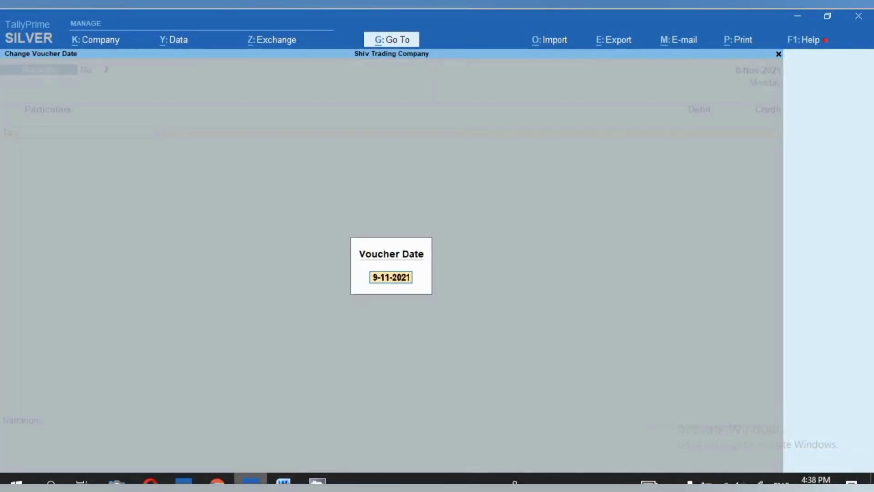
{"action": "type", "text": "25.8.21"}
{"action": "key", "text": "Return"}
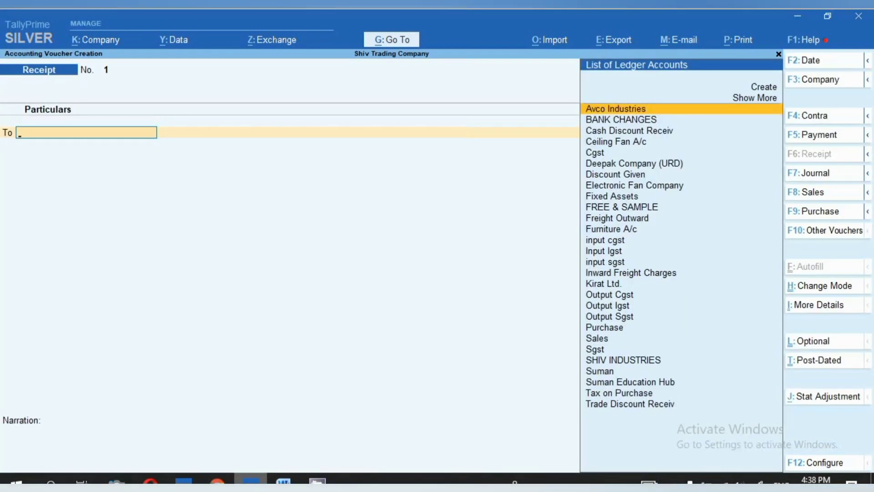
- Credit Avco Industries with 49,000 in the receipt, taking the IMPS deposit amount from the bank statement in Word
{"action": "key", "text": "Return"}
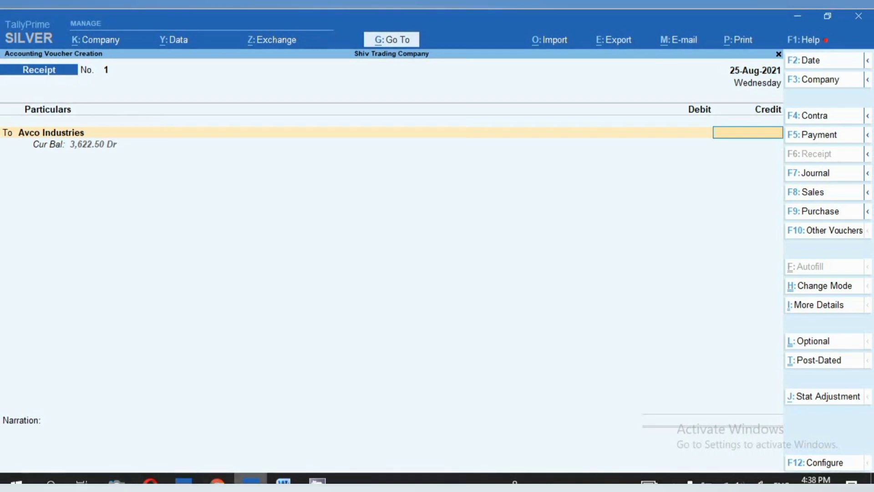
{"action": "left_click", "coordinate": [283, 480]}
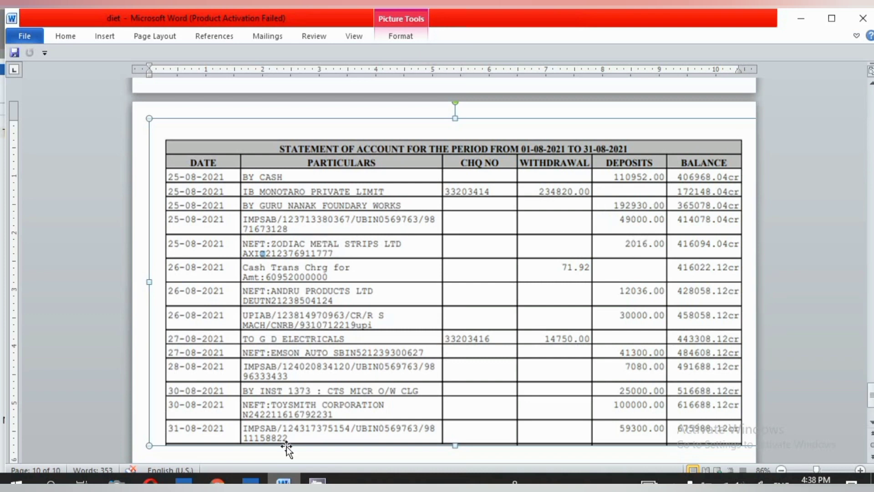
{"action": "left_click", "coordinate": [251, 481]}
{"action": "type", "text": "49000"}
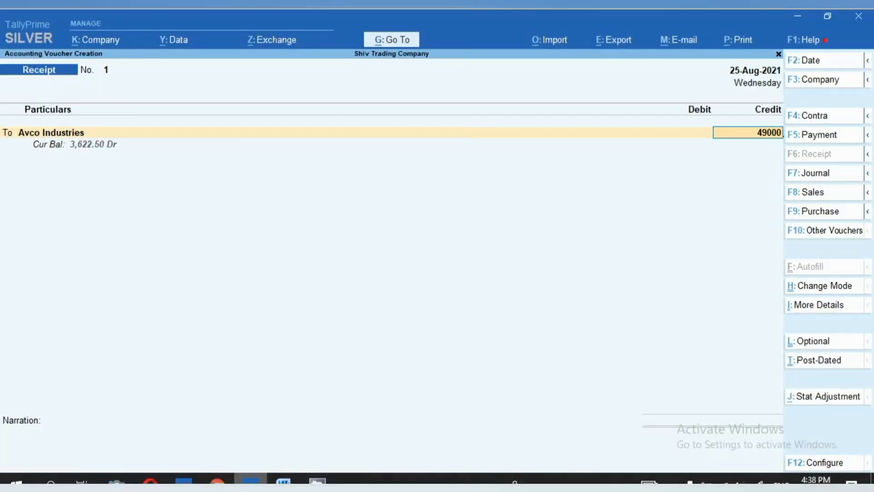
{"action": "key", "text": "Return"}
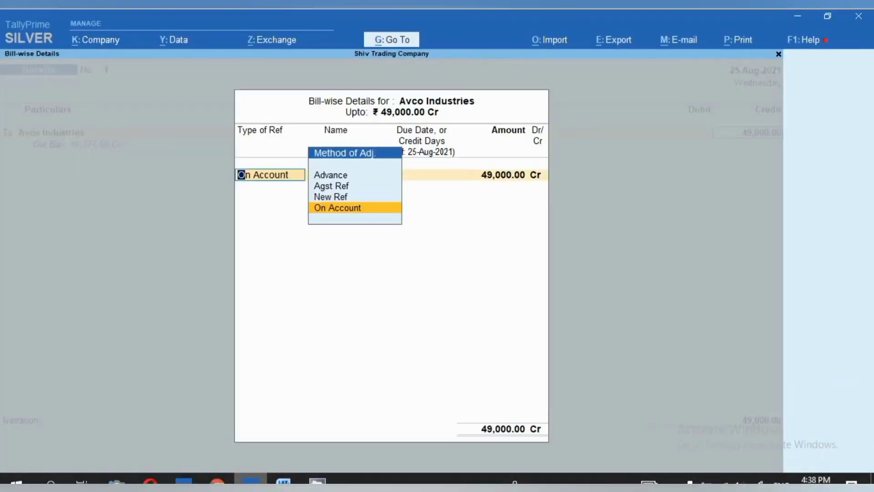
- Allocate the full Avco Industries credit as a New Ref in the bill-wise details
{"action": "key", "text": "Up"}
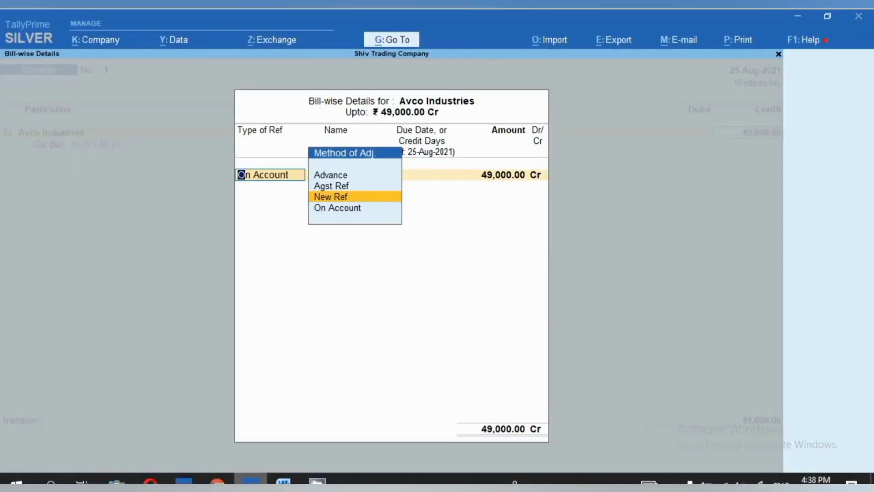
{"action": "key", "text": "Return"}
{"action": "key", "text": "Return"}
{"action": "key", "text": "Return"}
{"action": "key", "text": "Return"}
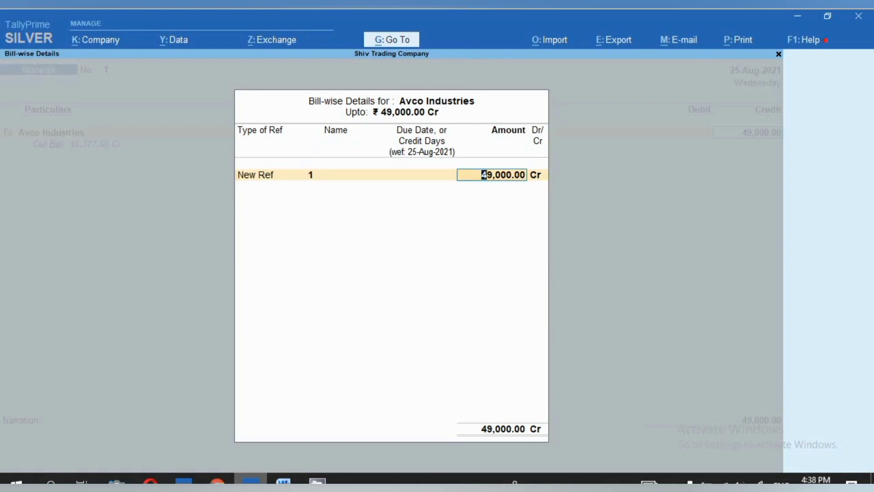
{"action": "key", "text": "Return"}
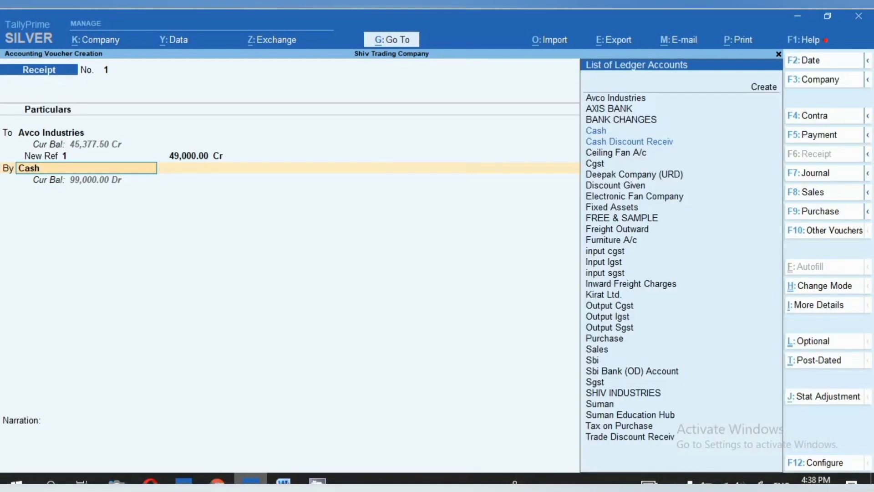
- Debit the Sbi ledger with 49,000 and set its bank allocation to e-Fund Transfer
{"action": "type", "text": "Sb"}
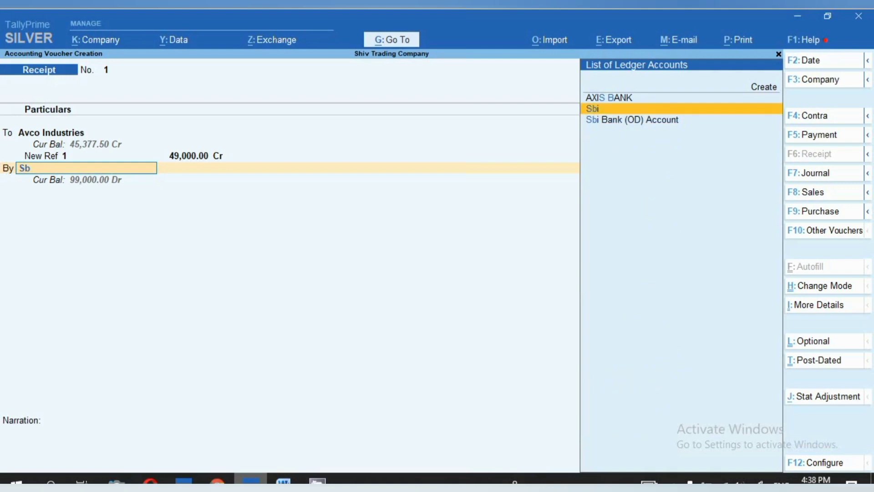
{"action": "key", "text": "Return"}
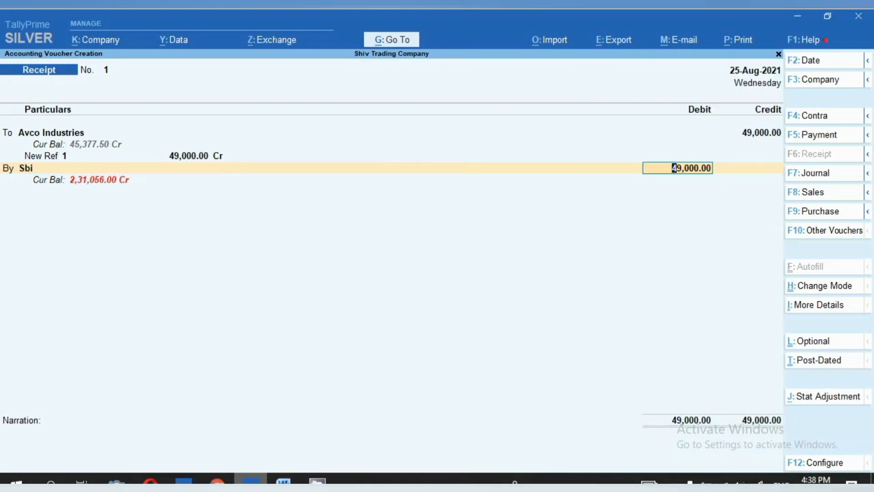
{"action": "key", "text": "Return"}
{"action": "key", "text": "BackSpace"}
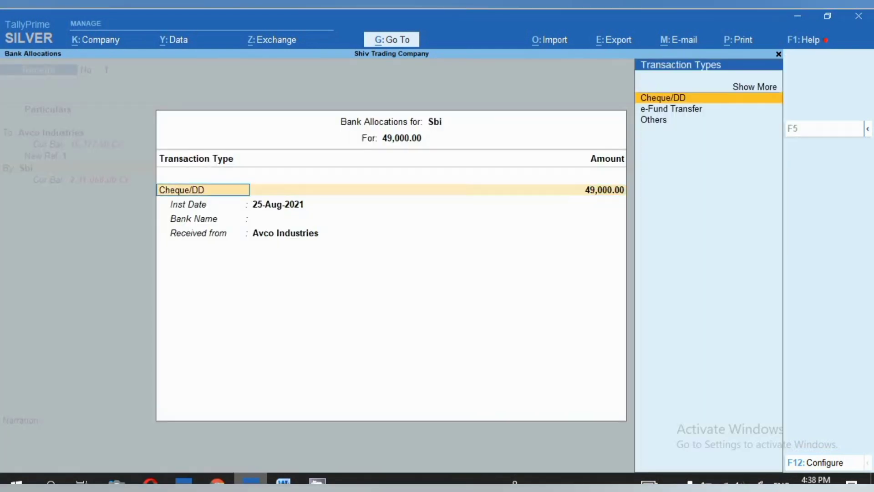
{"action": "key", "text": "Down"}
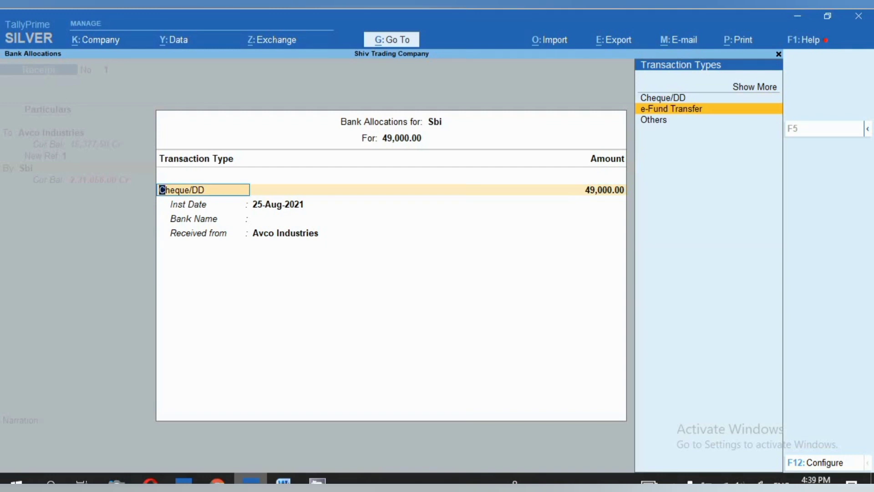
{"action": "key", "text": "Return"}
{"action": "key", "text": "Return"}
{"action": "key", "text": "Return"}
{"action": "key", "text": "Return"}
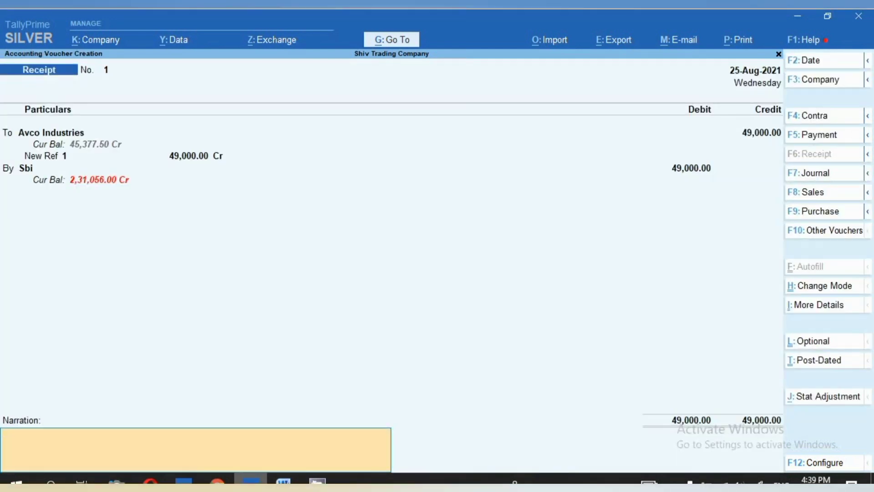
- Enter the narration "IMPS / 25.8.21 /49000/- MOB-" followed by the payer's mobile number, and save the receipt
{"action": "type", "text": "IMPS / 25.8.21 /49000/-"}
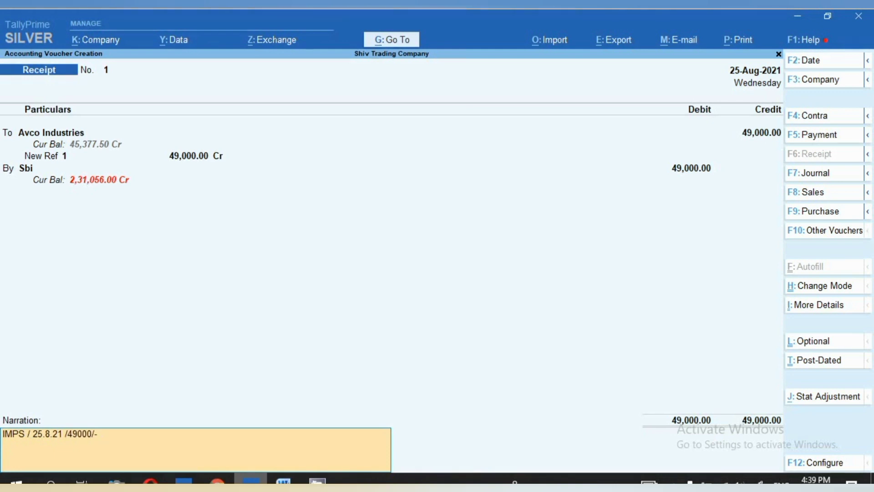
{"action": "key", "text": "Return"}
{"action": "key", "text": "alt+Tab"}
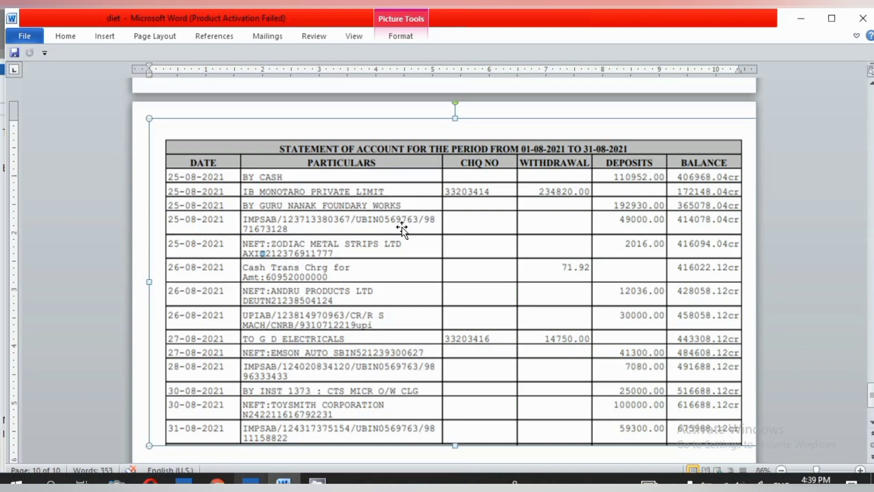
{"action": "key", "text": "alt+Tab"}
{"action": "type", "text": "MOB-"}
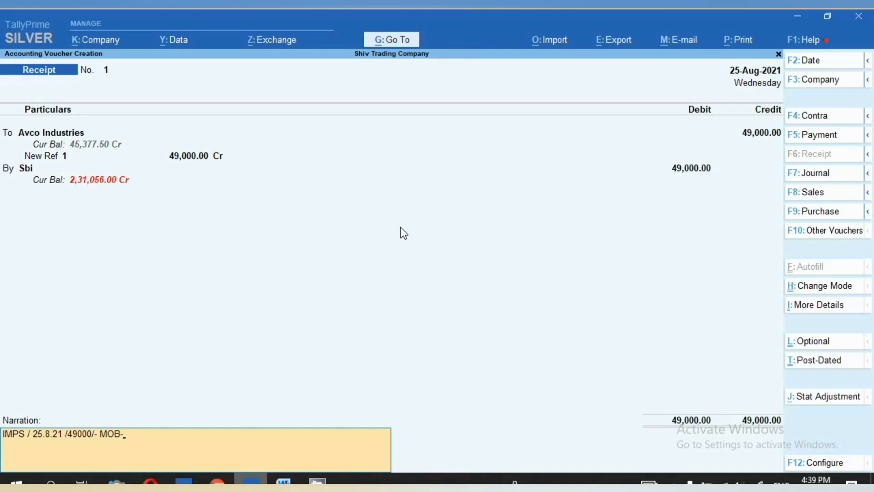
{"action": "key", "text": "Return"}
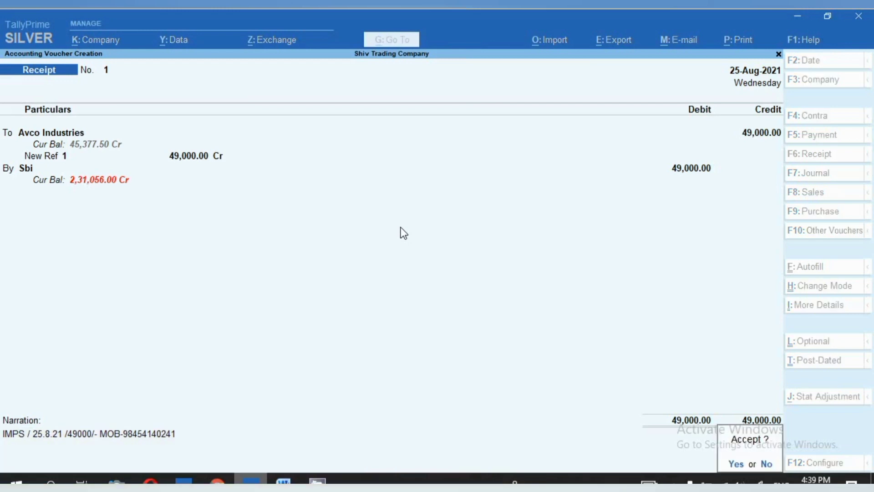
{"action": "key", "text": "Return"}
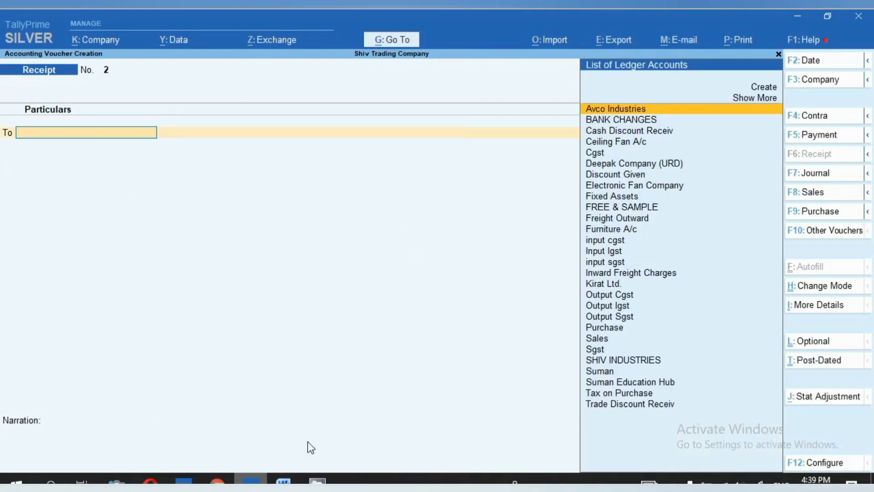
- Look up the next IMPS deposit in the bank statement and date the new receipt voucher 28-Aug-2021
{"action": "left_click", "coordinate": [283, 482]}
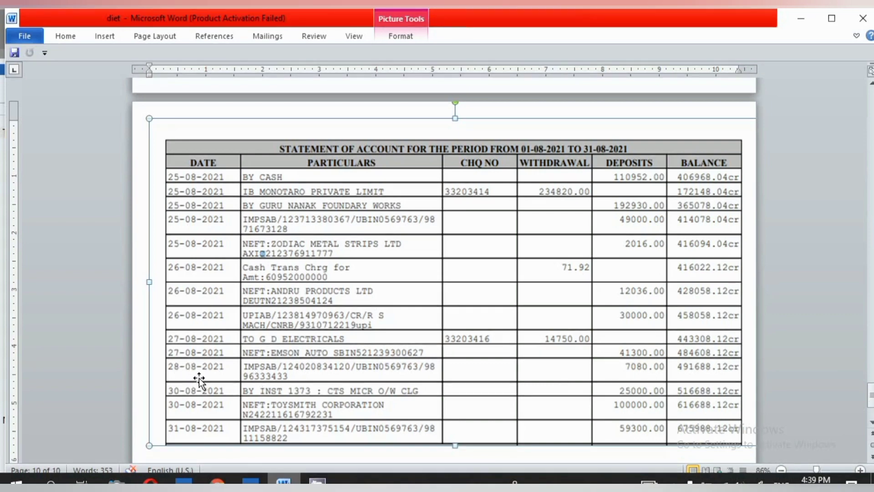
{"action": "key", "text": "alt+Tab"}
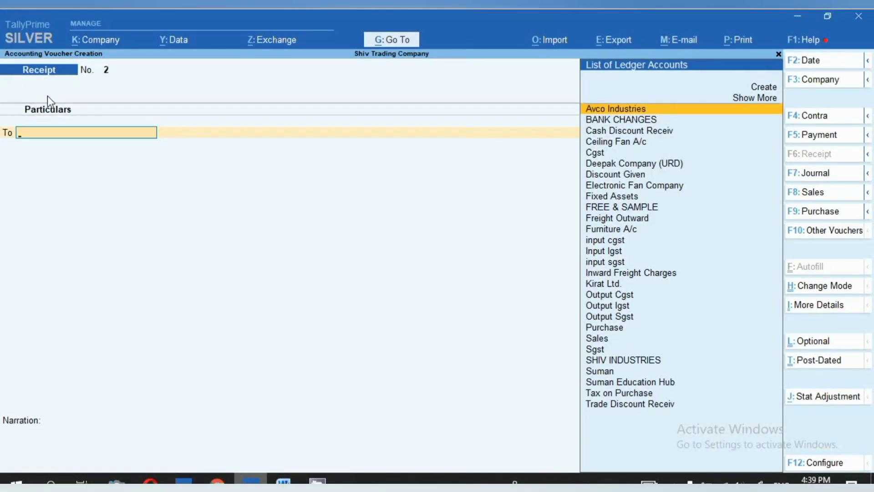
{"action": "key", "text": "F2"}
{"action": "type", "text": "28."}
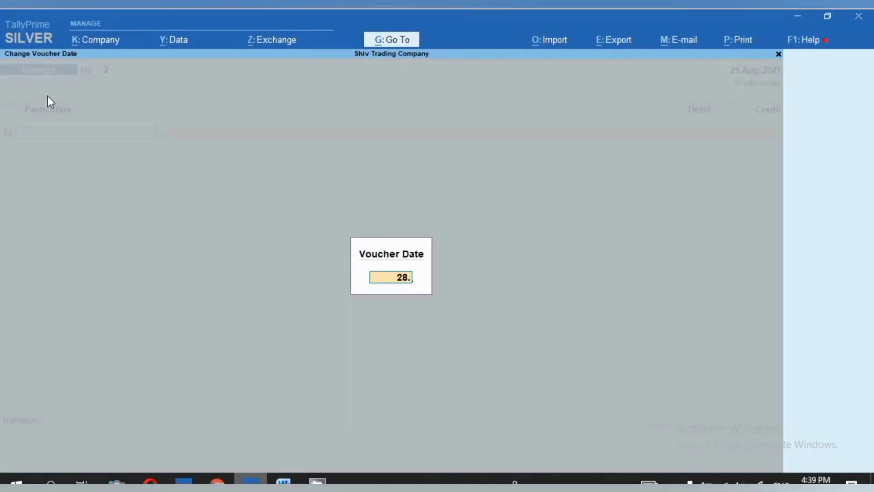
{"action": "type", "text": "8.21"}
{"action": "key", "text": "Return"}
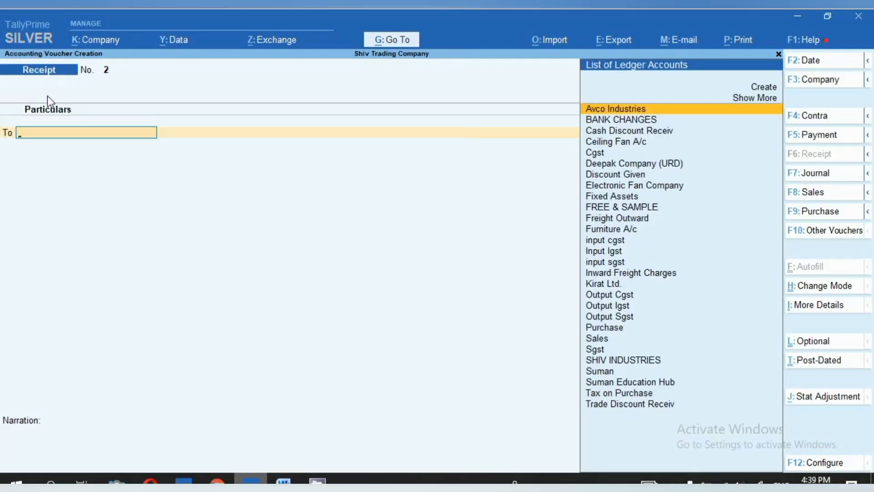
- Replace Avco Industries with Suman Education Hub as the credited ledger and enter 7,080 as the amount
{"action": "key", "text": "Return"}
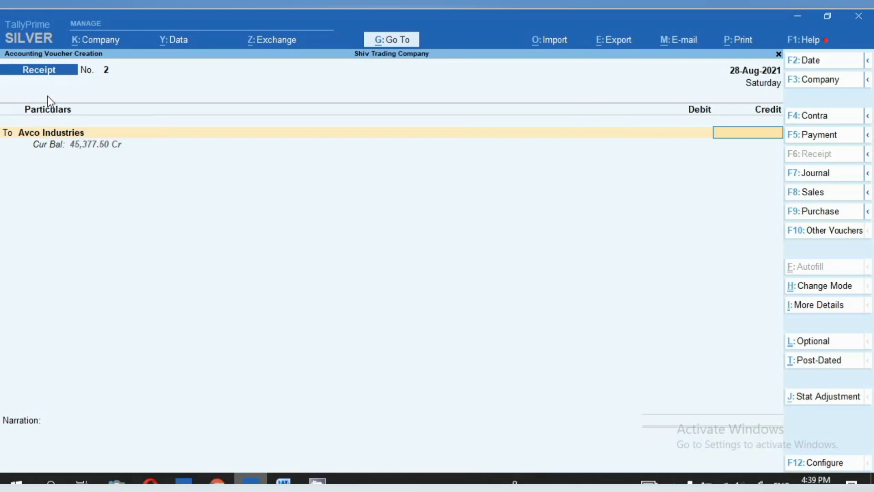
{"action": "key", "text": "BackSpace"}
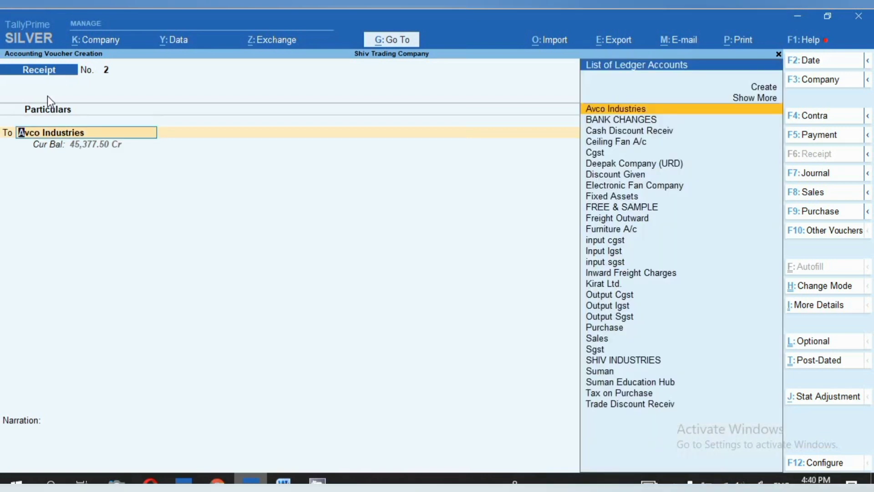
{"action": "key", "text": "Down"}
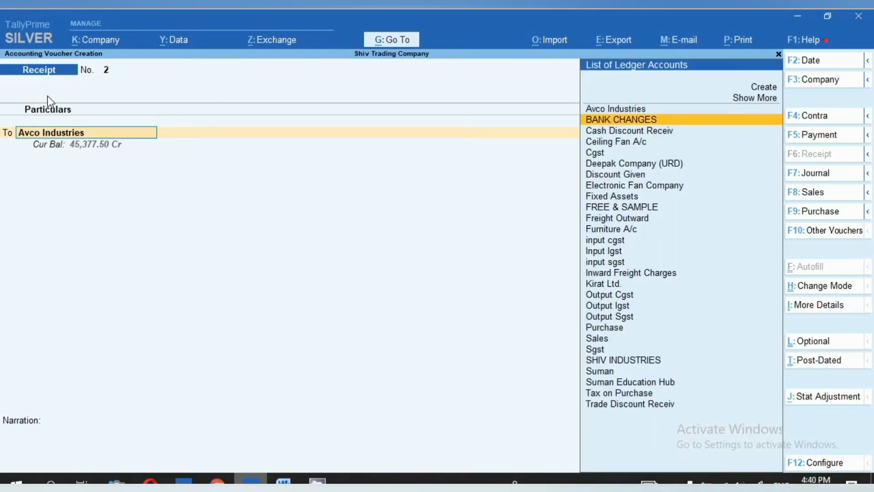
{"action": "key", "text": "Down"}
{"action": "key", "text": "Down"}
{"action": "key", "text": "Down"}
{"action": "key", "text": "Down"}
{"action": "key", "text": "Down"}
{"action": "key", "text": "Down"}
{"action": "key", "text": "Down"}
{"action": "key", "text": "Down"}
{"action": "key", "text": "Down"}
{"action": "key", "text": "Down"}
{"action": "key", "text": "Down"}
{"action": "key", "text": "Down"}
{"action": "key", "text": "Down"}
{"action": "key", "text": "Down"}
{"action": "key", "text": "Down"}
{"action": "key", "text": "Down"}
{"action": "key", "text": "Down"}
{"action": "key", "text": "Down"}
{"action": "key", "text": "Down"}
{"action": "key", "text": "Down"}
{"action": "key", "text": "Return"}
{"action": "type", "text": "7,08"}
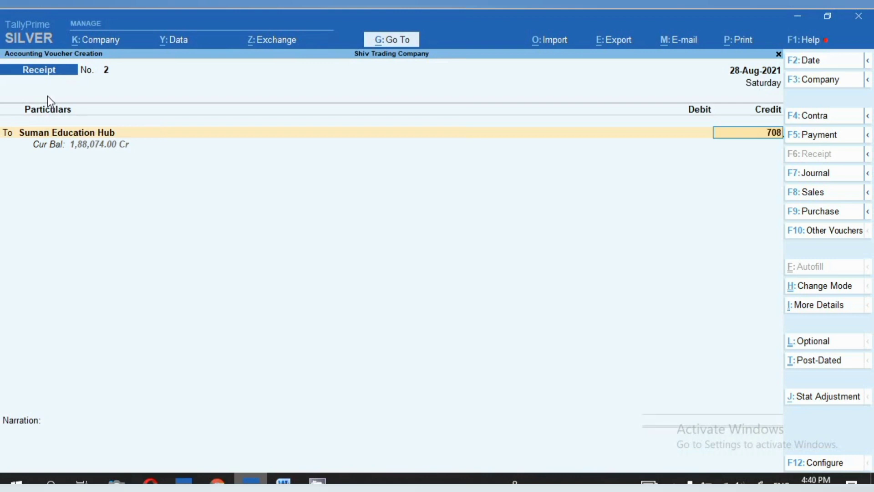
{"action": "type", "text": "0"}
{"action": "key", "text": "Return"}
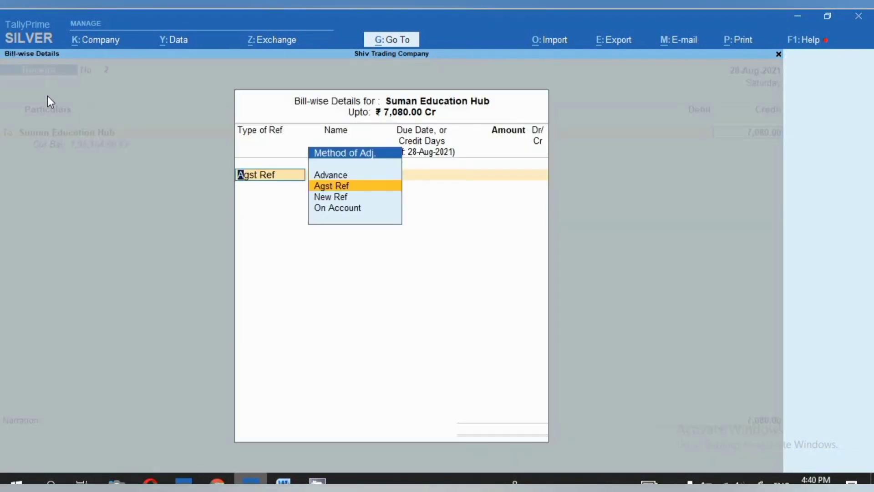
- Allocate the full Suman Education Hub credit as a New Ref in the bill-wise details
{"action": "key", "text": "Down"}
{"action": "key", "text": "Return"}
{"action": "key", "text": "Return"}
{"action": "key", "text": "Return"}
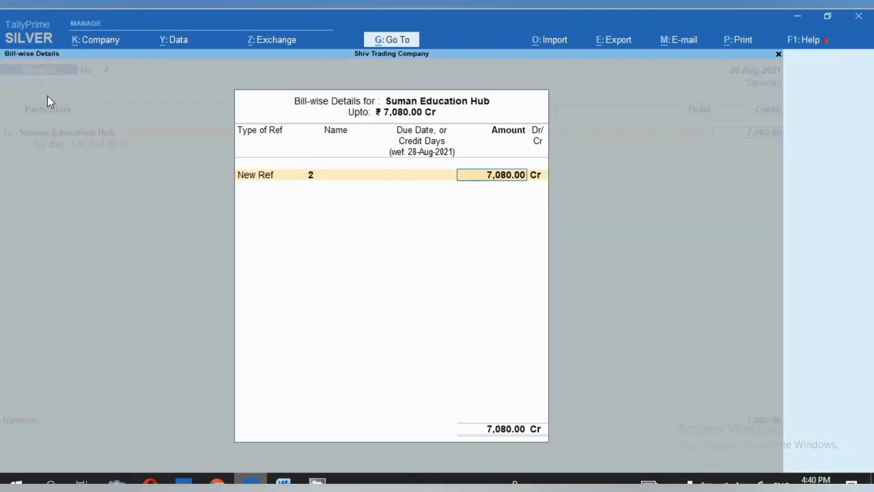
{"action": "key", "text": "Return"}
{"action": "key", "text": "Return"}
- Debit Sbi with the full 7,080 in the receipt
{"action": "key", "text": "Return"}
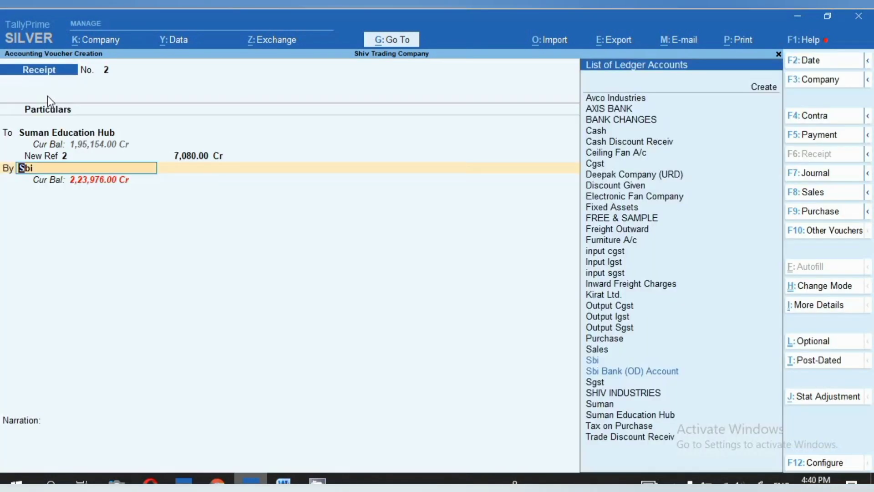
{"action": "key", "text": "Return"}
{"action": "key", "text": "Return"}
- Review the transaction type and complete the Sbi bank allocation dated 28-Aug-2021 with Suman Education Hub as the payer
{"action": "key", "text": "Return"}
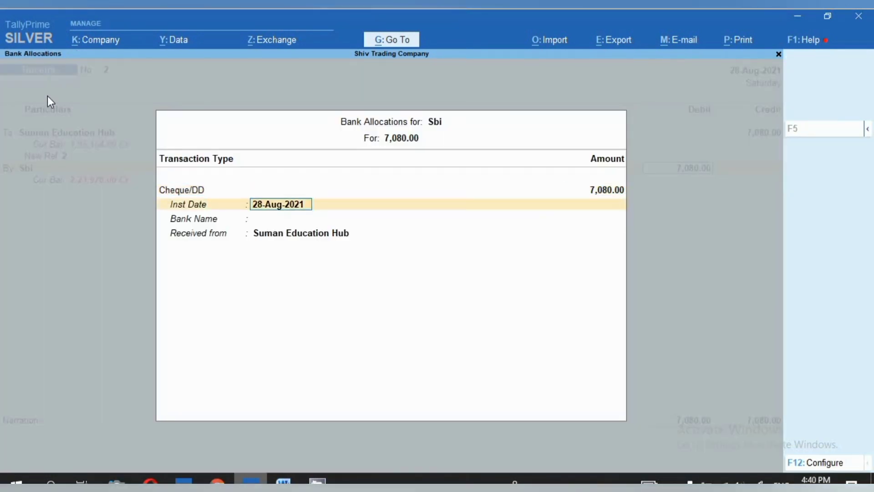
{"action": "key", "text": "Return"}
{"action": "key", "text": "BackSpace"}
{"action": "key", "text": "BackSpace"}
{"action": "key", "text": "BackSpace"}
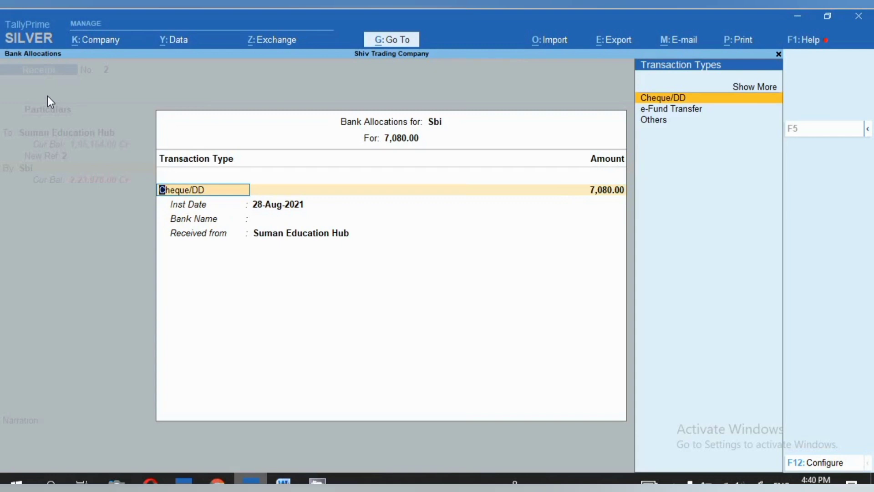
{"action": "type", "text": "c"}
{"action": "key", "text": "Return"}
{"action": "key", "text": "BackSpace"}
{"action": "key", "text": "Down"}
{"action": "key", "text": "Return"}
{"action": "key", "text": "Return"}
{"action": "key", "text": "Return"}
{"action": "key", "text": "Return"}
{"action": "key", "text": "Return"}
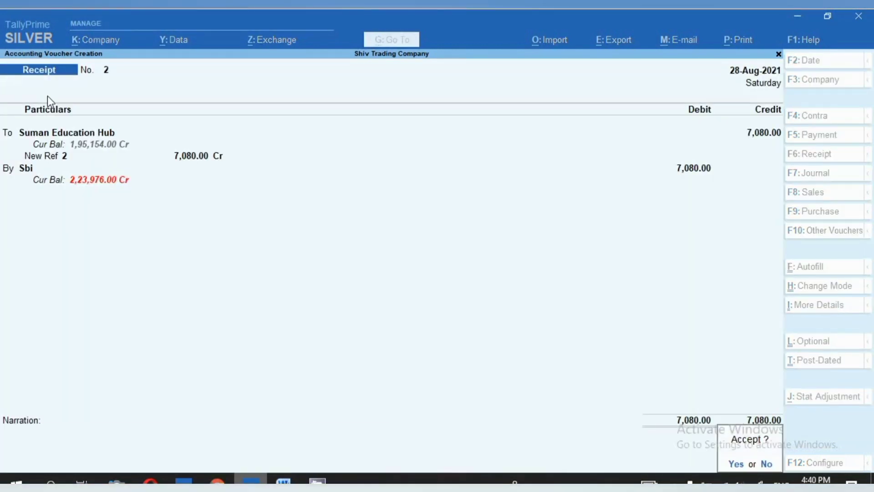
- Enter the narration "IMPS / 28.8.21 /7080/-" and save the receipt
{"action": "key", "text": "Escape"}
{"action": "type", "text": "IMP"}
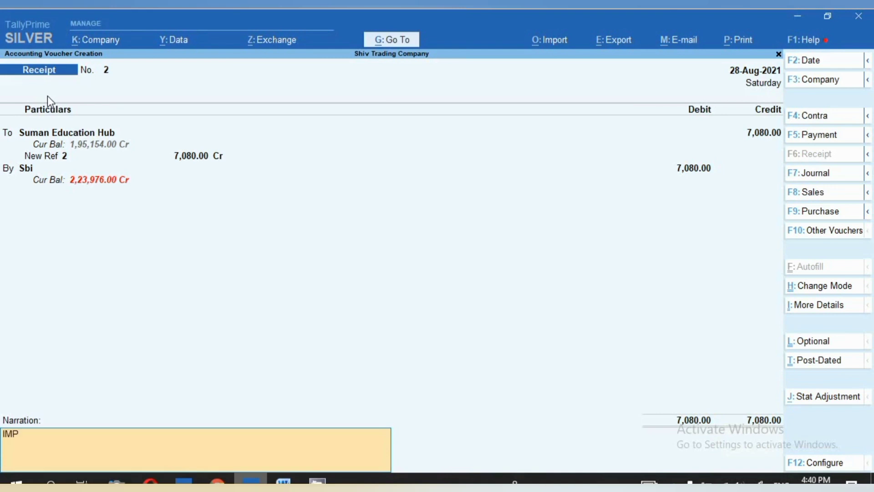
{"action": "type", "text": "S / 28.8.21 /7080/-"}
{"action": "key", "text": "Return"}
{"action": "key", "text": "Return"}
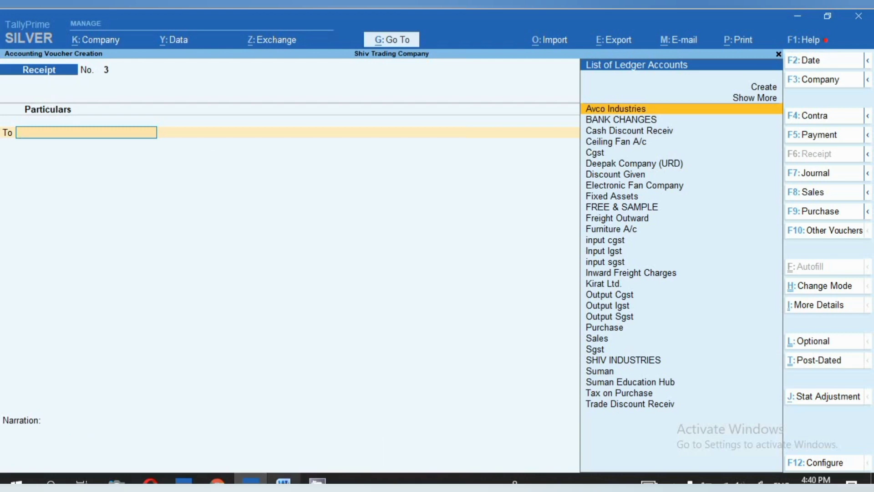
- Look up the last IMPS deposit in the Word bank statement and date the new receipt voucher 31-Aug-2021
{"action": "left_click", "coordinate": [284, 482]}
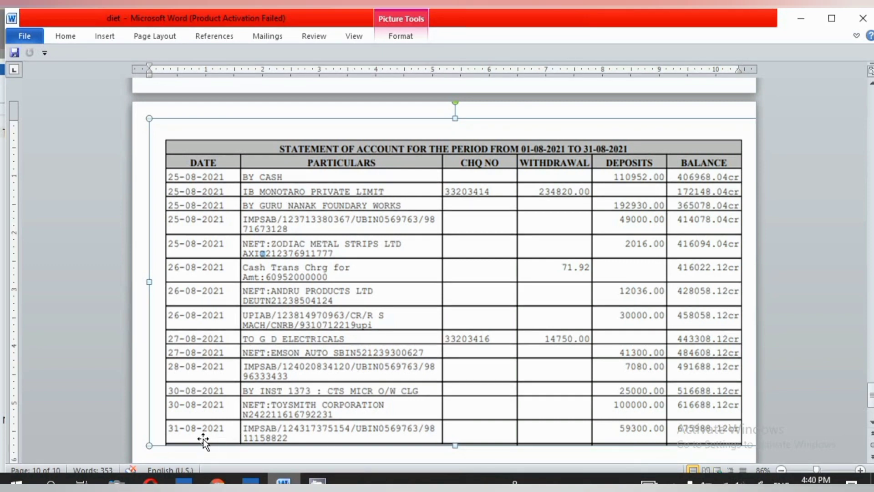
{"action": "left_click", "coordinate": [251, 481]}
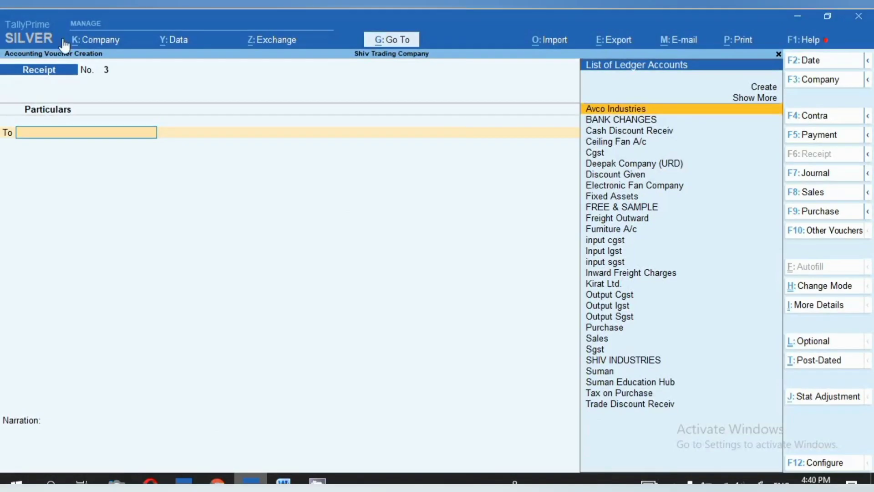
{"action": "key", "text": "F2"}
{"action": "type", "text": "31."}
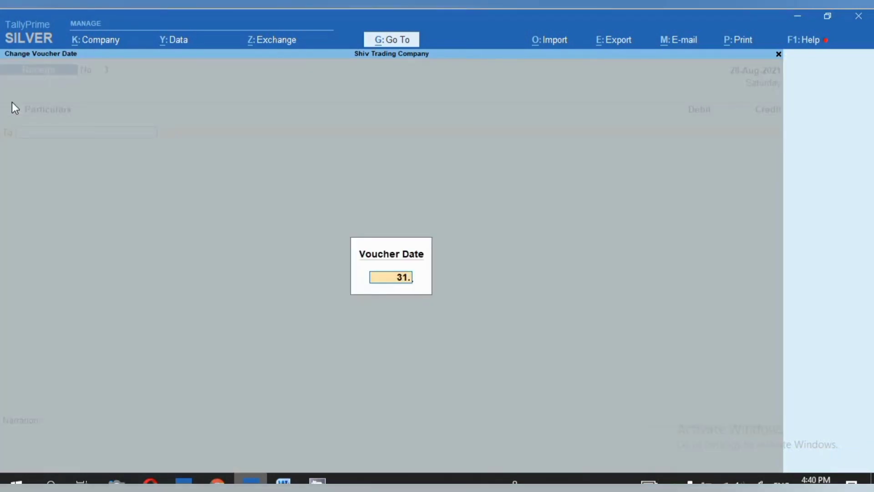
{"action": "key", "text": "Return"}
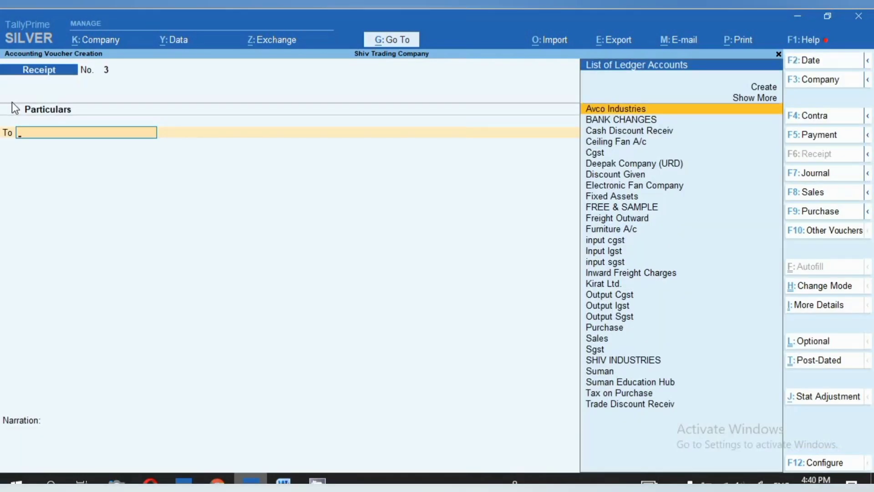
- Choose Kirat Ltd. as the credited ledger and enter 49,300 as the amount
{"action": "key", "text": "Down"}
{"action": "key", "text": "Down"}
{"action": "key", "text": "Down"}
{"action": "key", "text": "Down"}
{"action": "key", "text": "Down"}
{"action": "key", "text": "Down"}
{"action": "key", "text": "Down"}
{"action": "key", "text": "Down"}
{"action": "key", "text": "Down"}
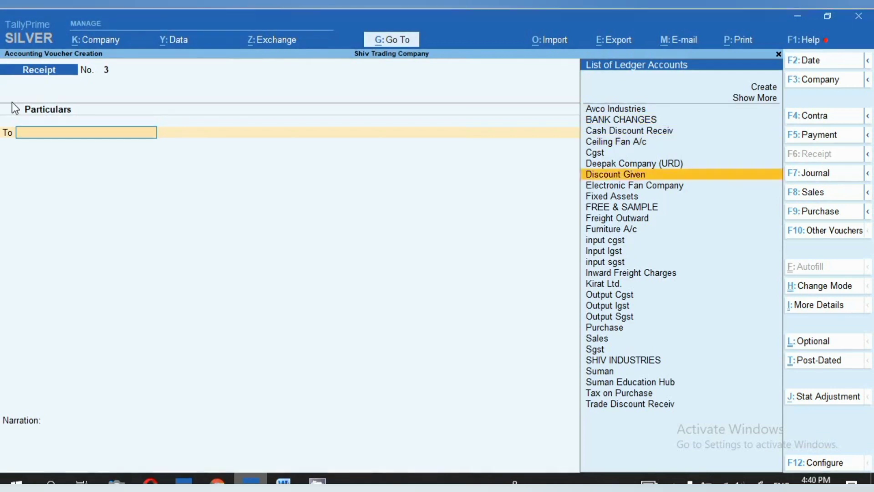
{"action": "key", "text": "Down"}
{"action": "key", "text": "Down"}
{"action": "key", "text": "Down"}
{"action": "key", "text": "Down"}
{"action": "key", "text": "Down"}
{"action": "key", "text": "Down"}
{"action": "key", "text": "Down"}
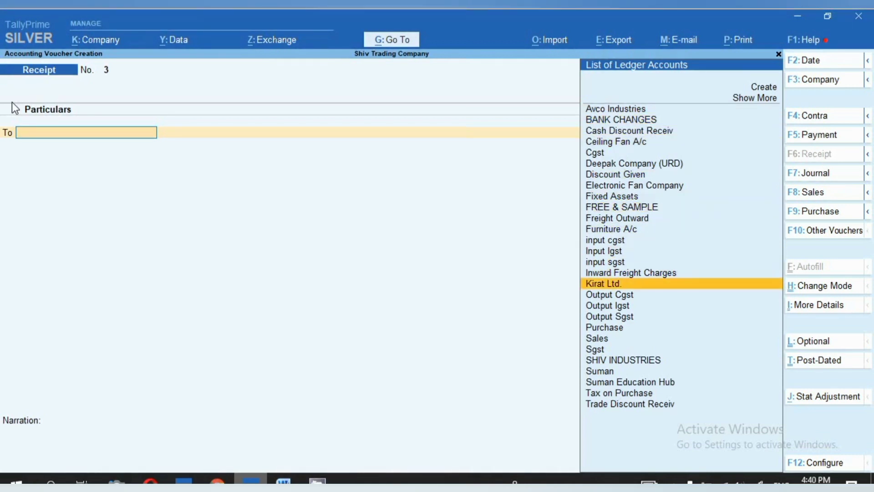
{"action": "key", "text": "Return"}
{"action": "type", "text": "49,300"}
{"action": "key", "text": "Return"}
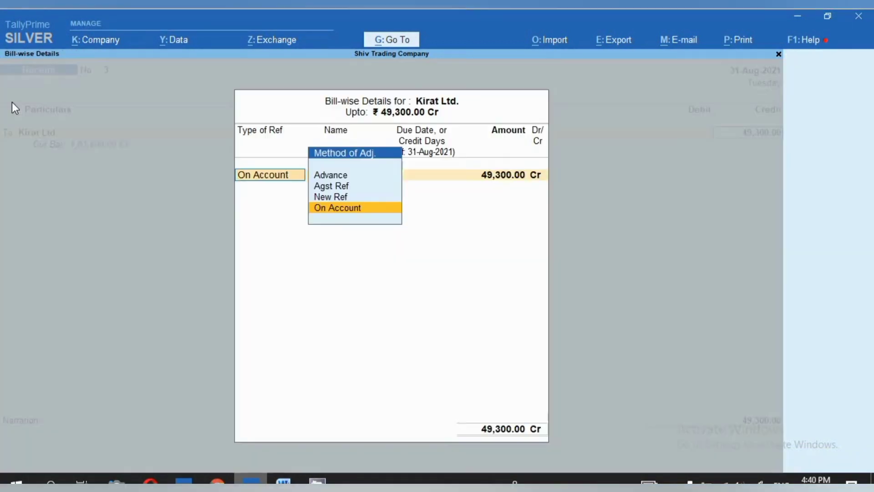
- Allocate the full Kirat Ltd. credit as a New Ref in the bill-wise details
{"action": "key", "text": "Up"}
{"action": "key", "text": "Up"}
{"action": "key", "text": "Down"}
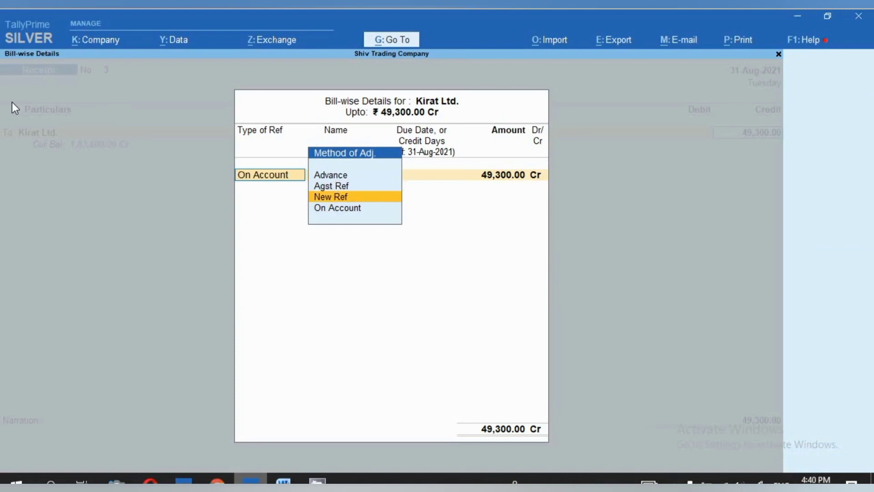
{"action": "key", "text": "Return"}
{"action": "key", "text": "Return"}
{"action": "key", "text": "Return"}
{"action": "key", "text": "Return"}
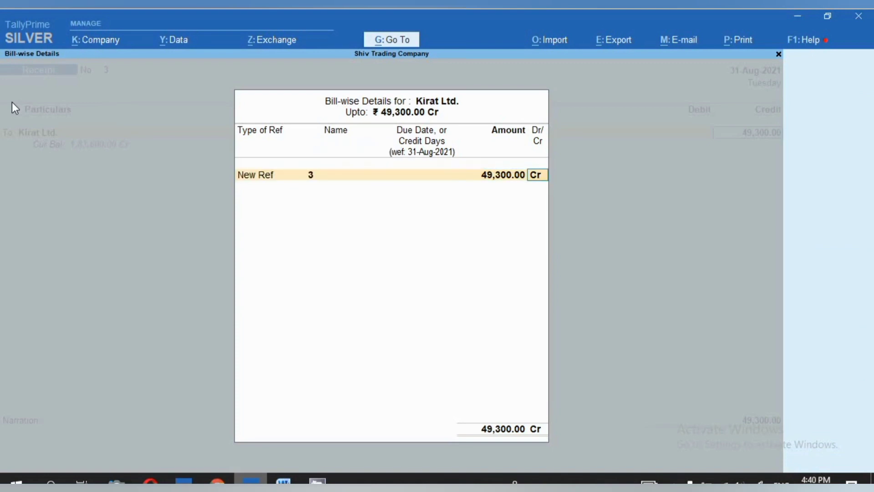
{"action": "key", "text": "Return"}
- Debit Sbi with the full amount and complete its bank allocation as Cheque/DD received from Kirat Ltd., dated 31-Aug-2021
{"action": "key", "text": "Return"}
{"action": "key", "text": "Return"}
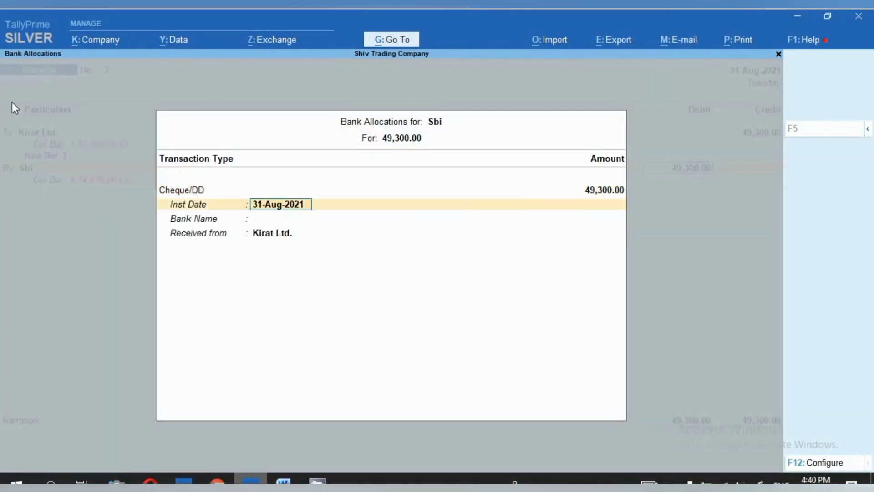
{"action": "key", "text": "Return"}
{"action": "key", "text": "Return"}
{"action": "key", "text": "Return"}
- Begin the receipt's narration with "IMPS / 31.8.21 /"
{"action": "type", "text": "IM"}
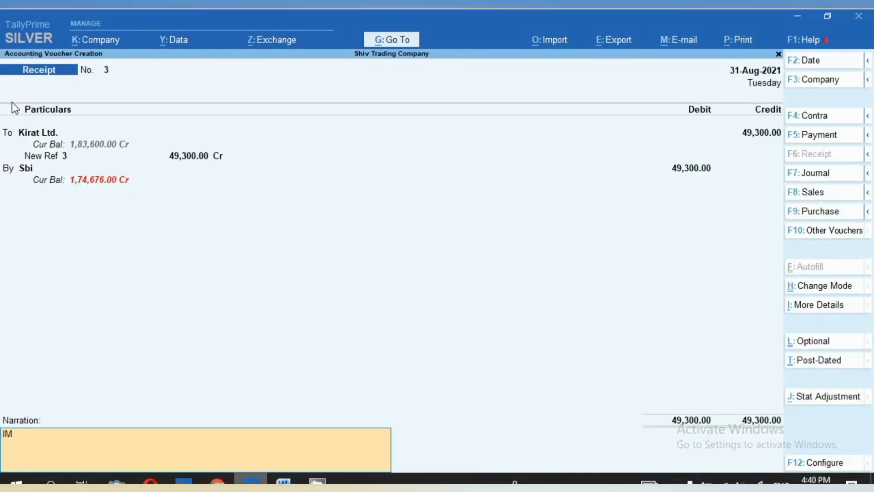
{"action": "type", "text": "PS / 31.8.21 /"}
- Recheck the 31-08-2021 deposit in the bank statement and correct the Kirat Ltd. credit to 59,300, reconfirming its bill reference and bank allocation
{"action": "key", "text": "alt+Tab"}
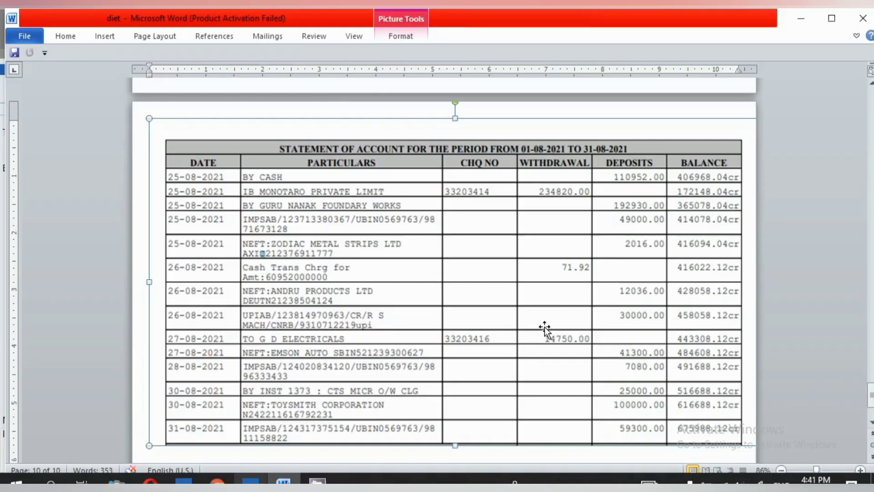
{"action": "key", "text": "alt+Tab"}
{"action": "left_click", "coordinate": [49, 134]}
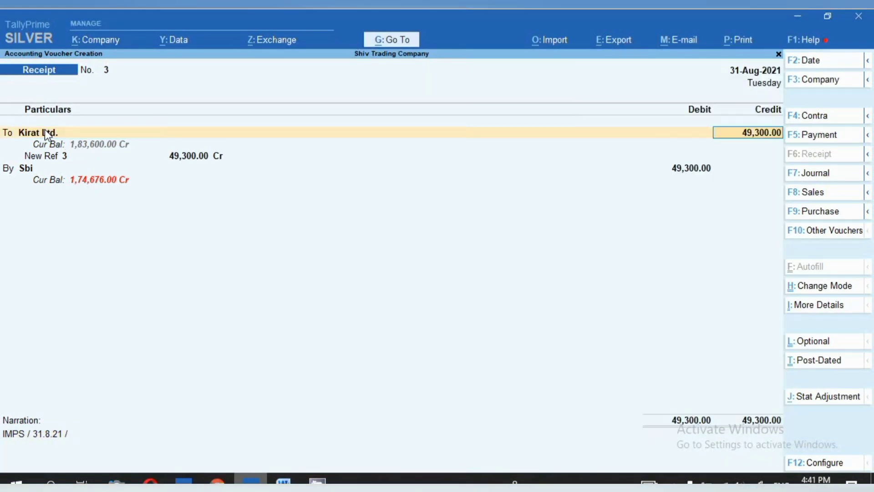
{"action": "type", "text": "59,"}
{"action": "type", "text": "300"}
{"action": "key", "text": "Return"}
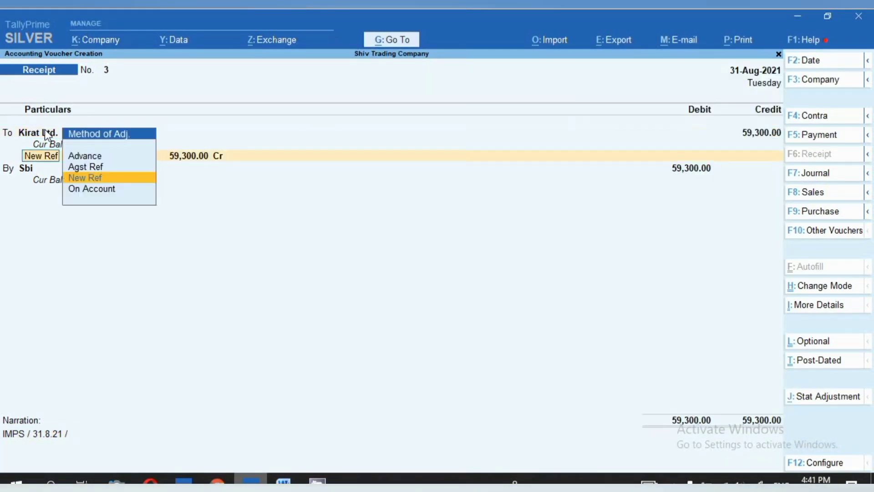
{"action": "key", "text": "Return"}
{"action": "key", "text": "Return"}
{"action": "key", "text": "Return"}
{"action": "key", "text": "Return"}
{"action": "key", "text": "Return"}
{"action": "key", "text": "Return"}
{"action": "key", "text": "Return"}
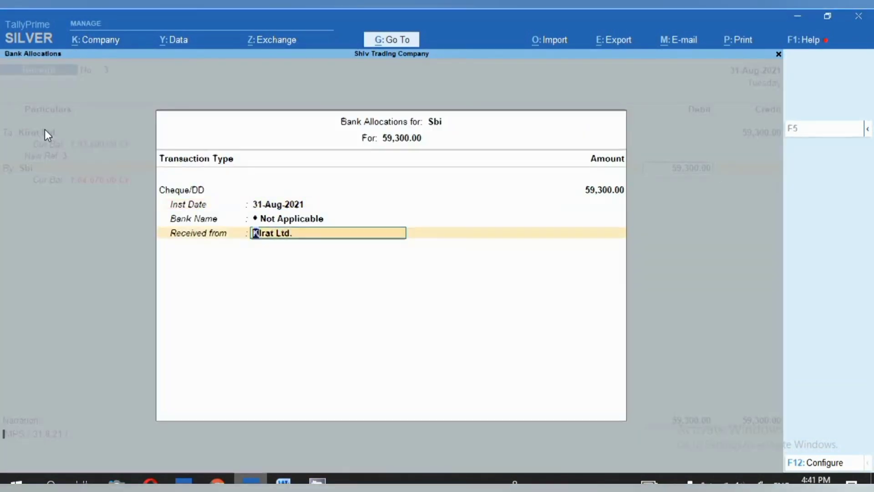
- Complete the narration as "IMPS / 31.8.21 / 59300/-" and save the receipt
{"action": "type", "text": "IMPS / 31.8.21 /"}
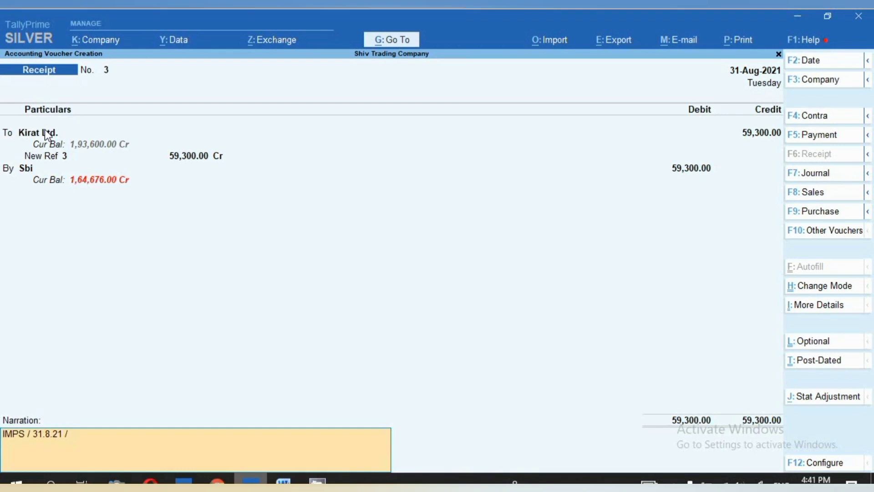
{"action": "type", "text": " 59300/-"}
{"action": "key", "text": "Return"}
{"action": "key", "text": "Return"}
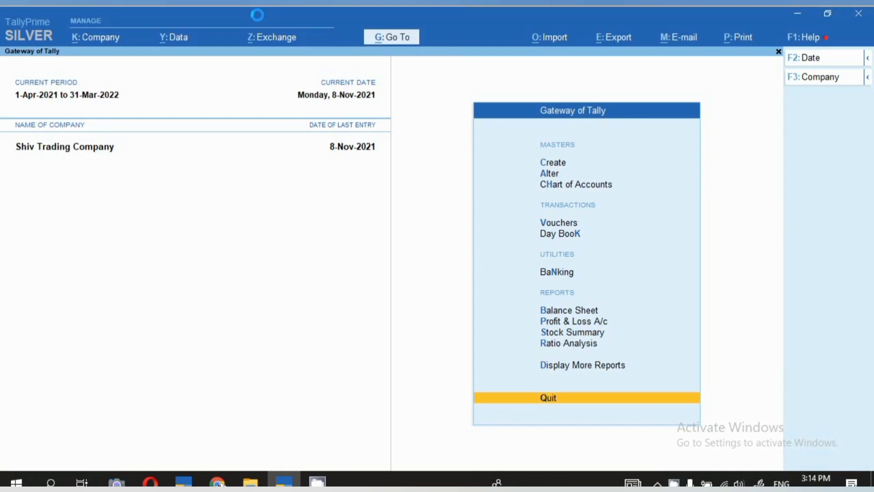
- Create a new ledger named "Sbi Bank (OD) Account" without an alias
{"action": "left_click", "coordinate": [562, 165]}
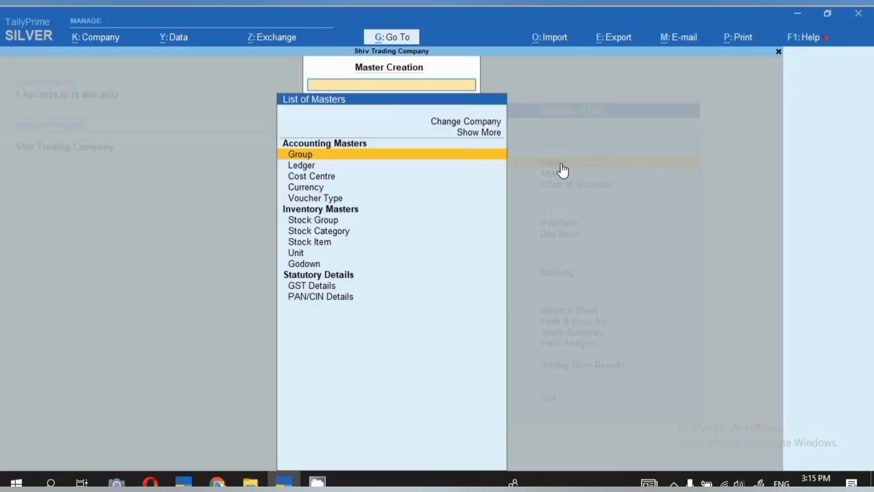
{"action": "left_click", "coordinate": [307, 165]}
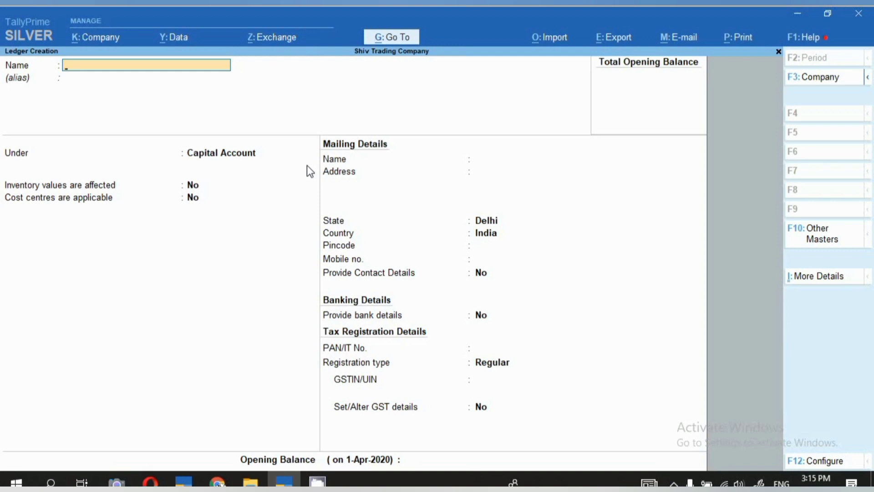
{"action": "type", "text": "Sbi Bank (OD) ACCOUNT"}
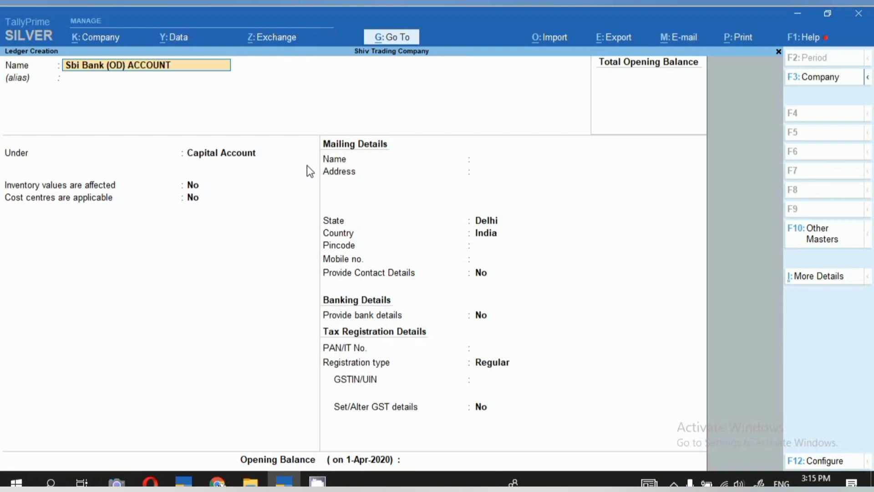
{"action": "key", "text": "BackSpace"}
{"action": "key", "text": "BackSpace"}
{"action": "key", "text": "BackSpace"}
{"action": "key", "text": "BackSpace"}
{"action": "key", "text": "BackSpace"}
{"action": "key", "text": "BackSpace"}
{"action": "type", "text": "ccount"}
{"action": "key", "text": "Return"}
{"action": "key", "text": "Return"}
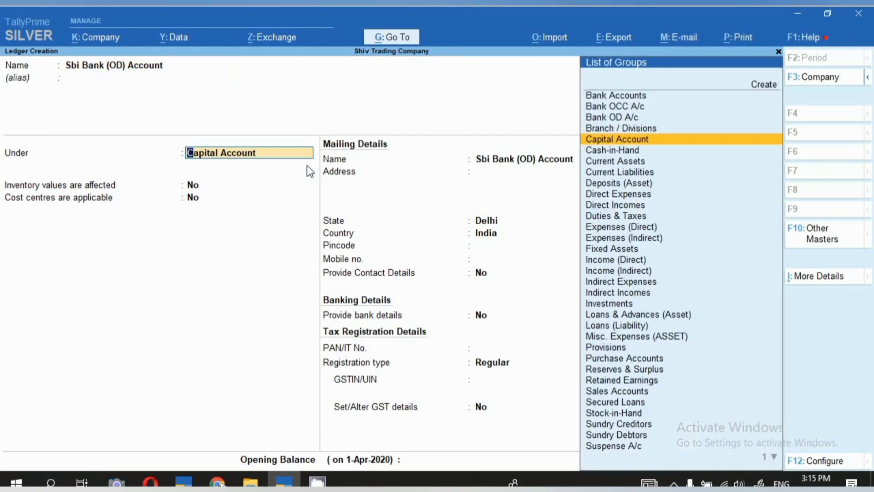
- Place the new ledger under the Bank OD A/c group
{"action": "type", "text": "B"}
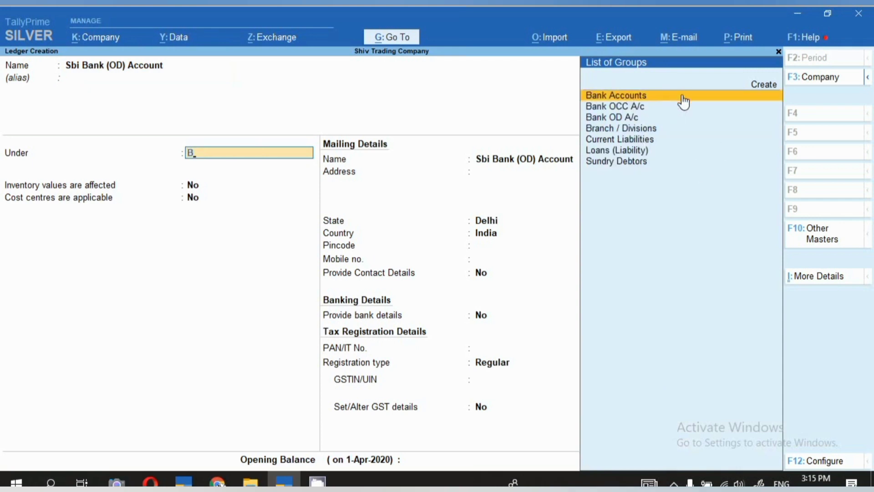
{"action": "key", "text": "Down"}
{"action": "key", "text": "Down"}
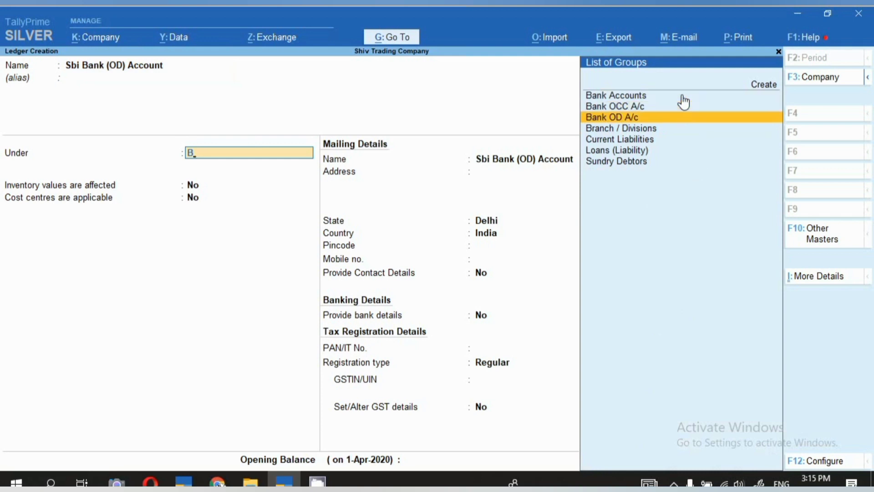
{"action": "key", "text": "Up"}
{"action": "key", "text": "Up"}
{"action": "key", "text": "Return"}
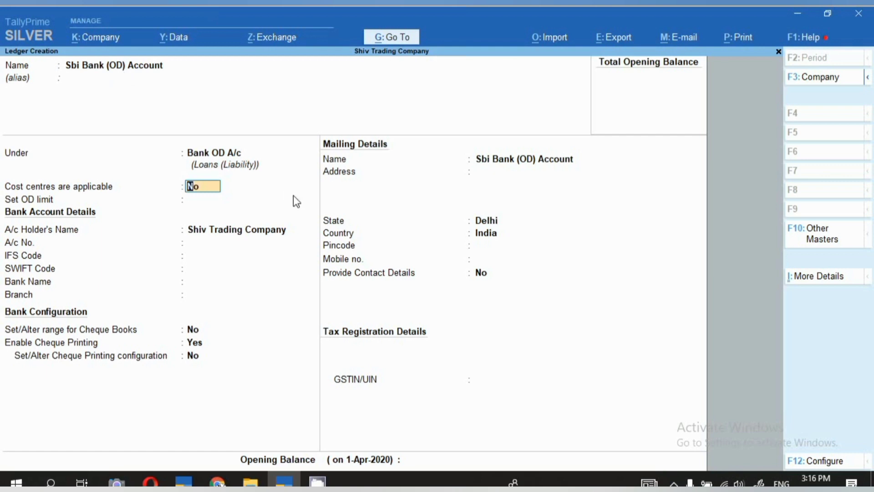
- Leave the OD limit, account number and codes blank, set the bank name to Not Applicable, and save the ledger
{"action": "key", "text": "Return"}
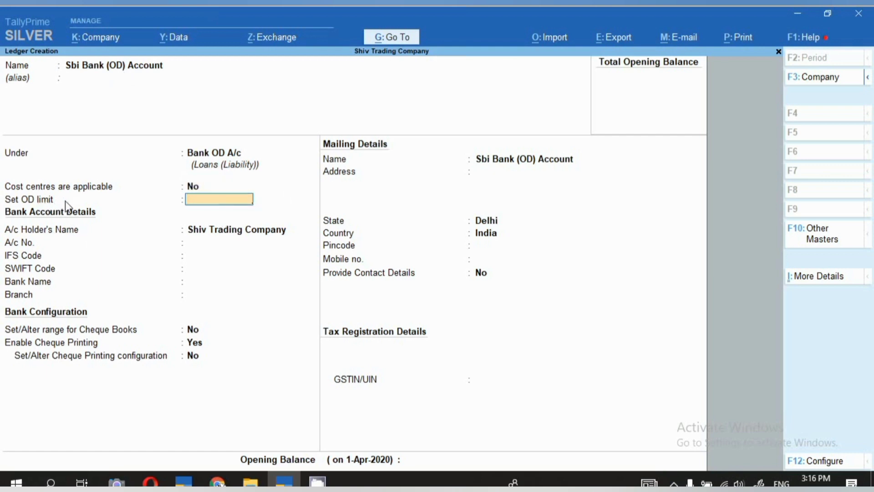
{"action": "key", "text": "Return"}
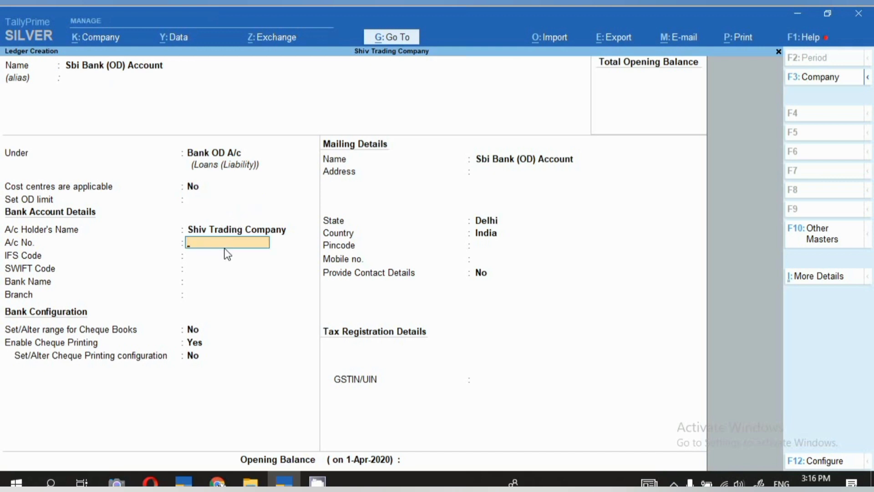
{"action": "key", "text": "Return"}
{"action": "key", "text": "Return"}
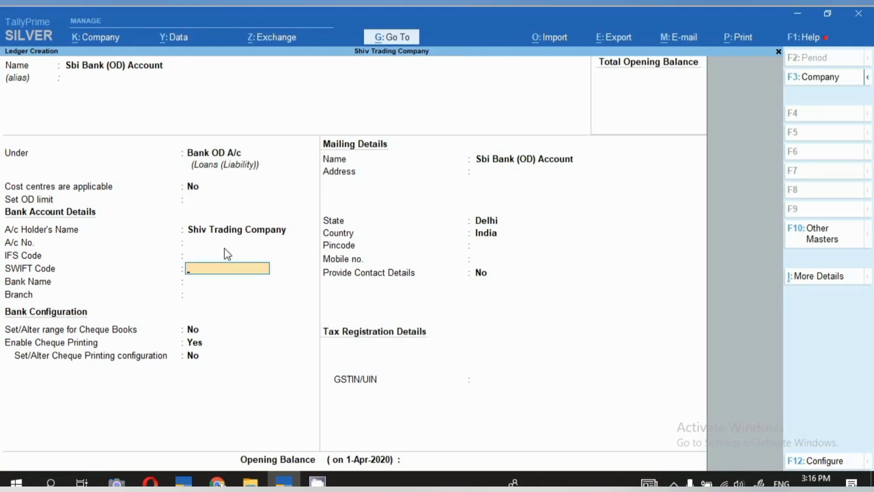
{"action": "key", "text": "Return"}
{"action": "key", "text": "Return"}
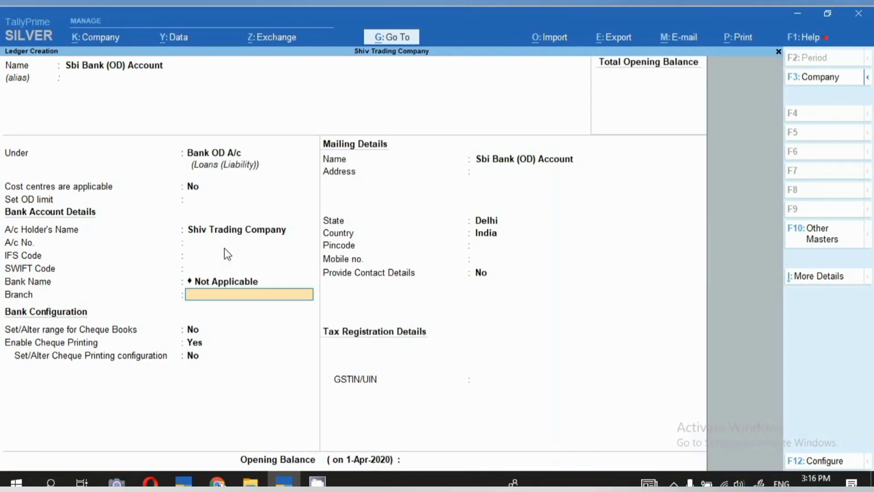
{"action": "key", "text": "Return"}
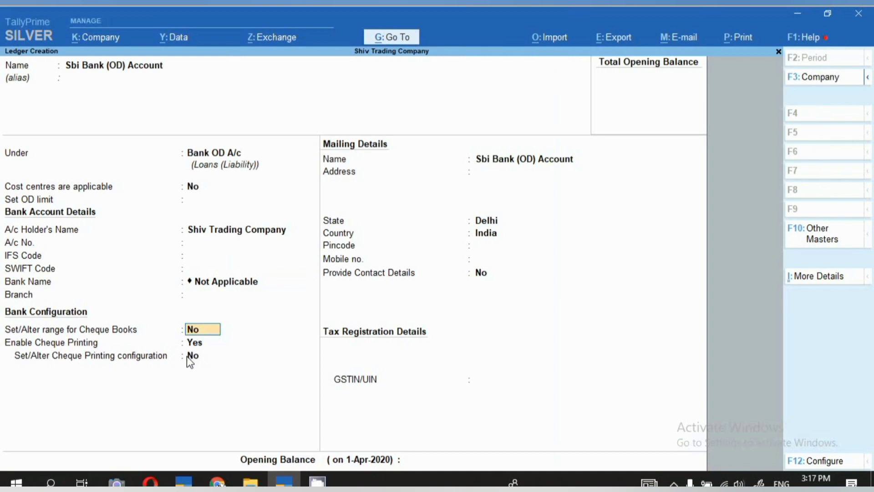
{"action": "key", "text": "ctrl"}
{"action": "key", "text": "ctrl+a"}
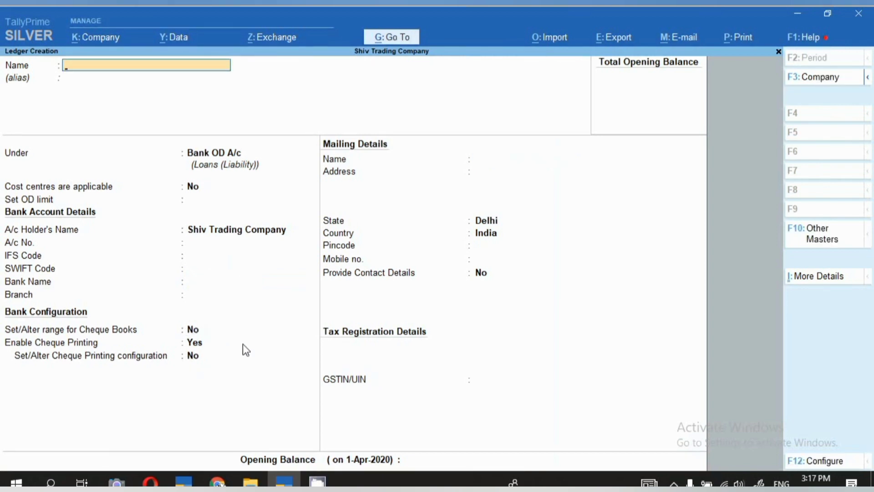
- Leave ledger creation and start a payment voucher debiting Kirat Ltd. with 100
{"action": "key", "text": "Escape"}
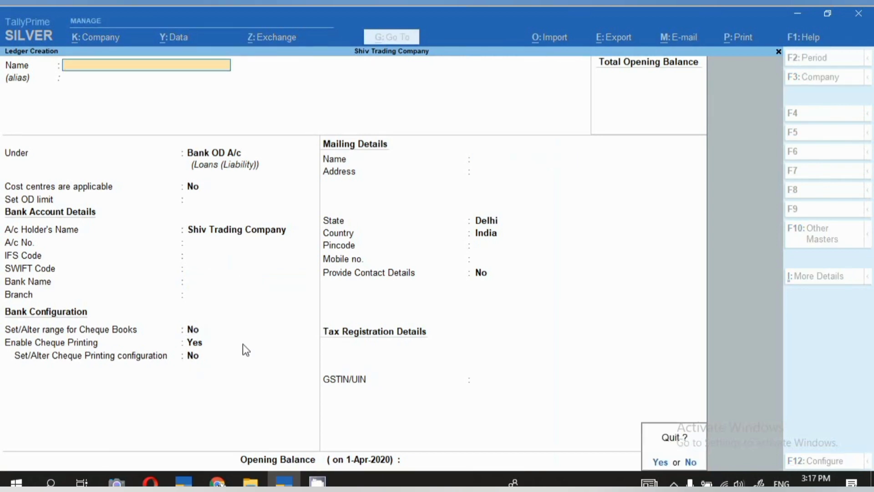
{"action": "key", "text": "y"}
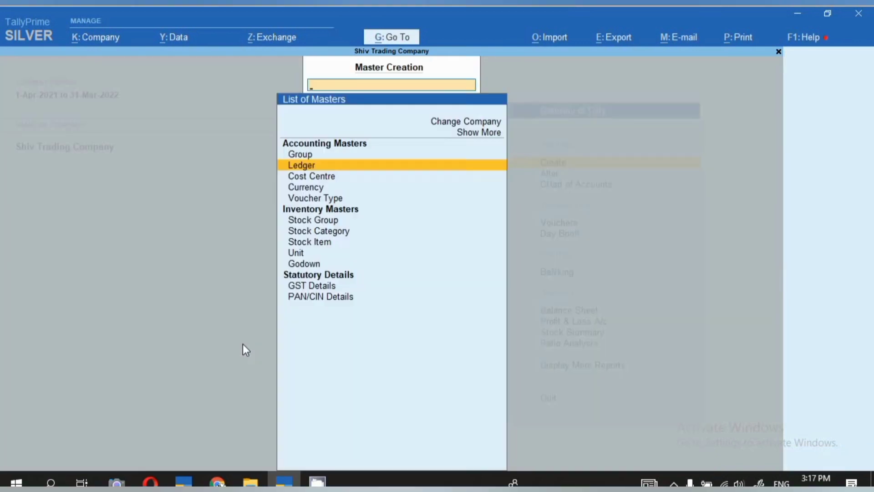
{"action": "key", "text": "Escape"}
{"action": "key", "text": "v"}
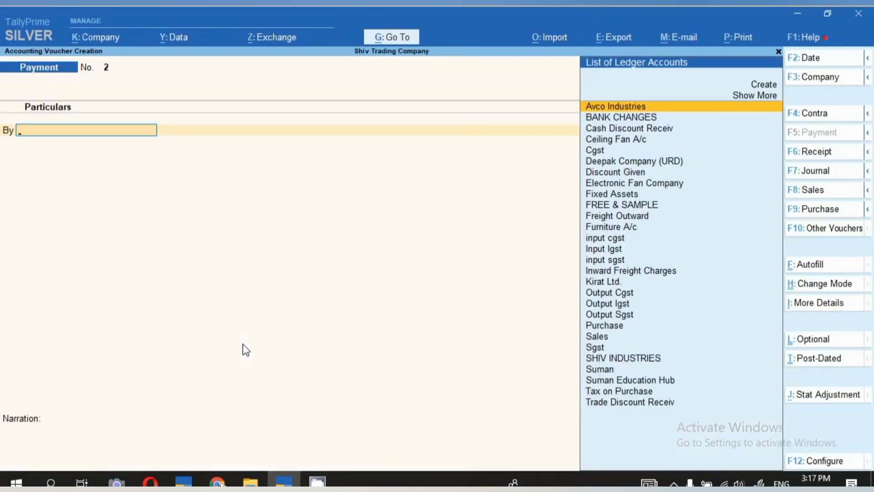
{"action": "type", "text": "K"}
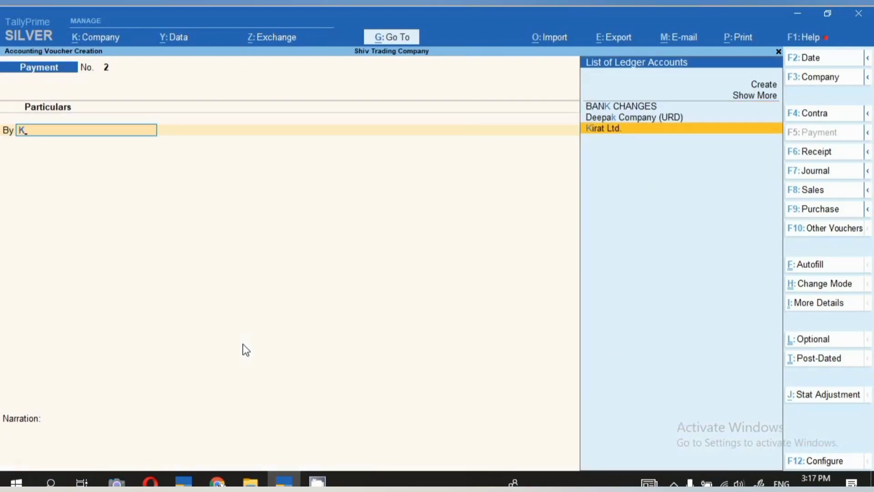
{"action": "key", "text": "Return"}
{"action": "type", "text": "100"}
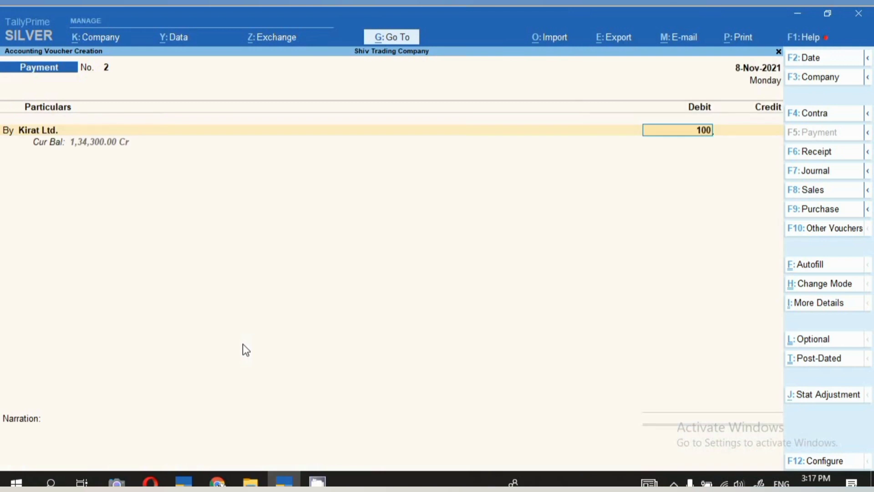
- Adjust Kirat Ltd.'s payment bill-wise with 100.00 Cr against reference 1 and 200.00 Dr against reference 321, crediting Sbi with 100
{"action": "key", "text": "Return"}
{"action": "key", "text": "Return"}
{"action": "key", "text": "Return"}
{"action": "key", "text": "Return"}
{"action": "key", "text": "Return"}
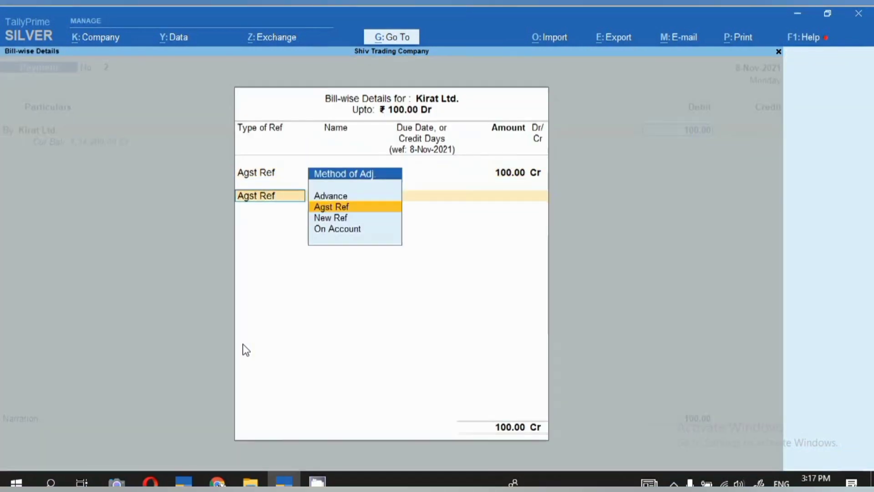
{"action": "key", "text": "Return"}
{"action": "key", "text": "Return"}
- Reopen the payment voucher's credit account choice and highlight Sbi Bank (OD) Account in place of Sbi
{"action": "key", "text": "Return"}
{"action": "key", "text": "Return"}
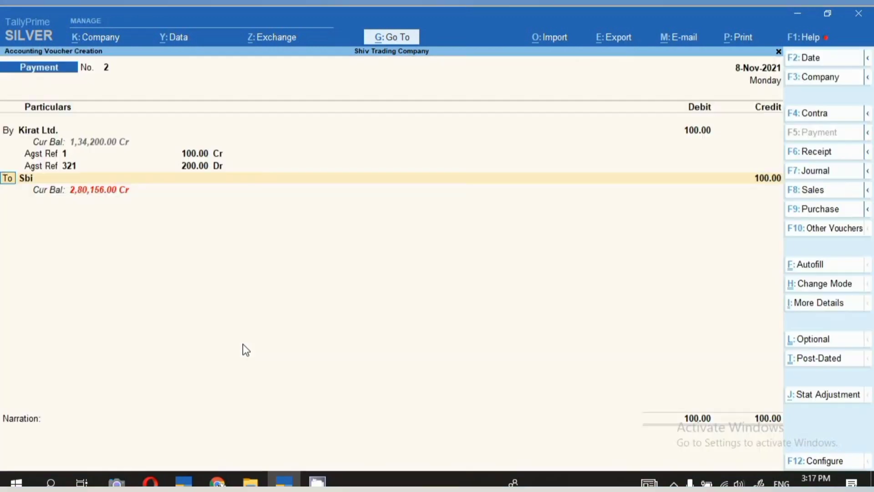
{"action": "key", "text": "Return"}
{"action": "type", "text": "S"}
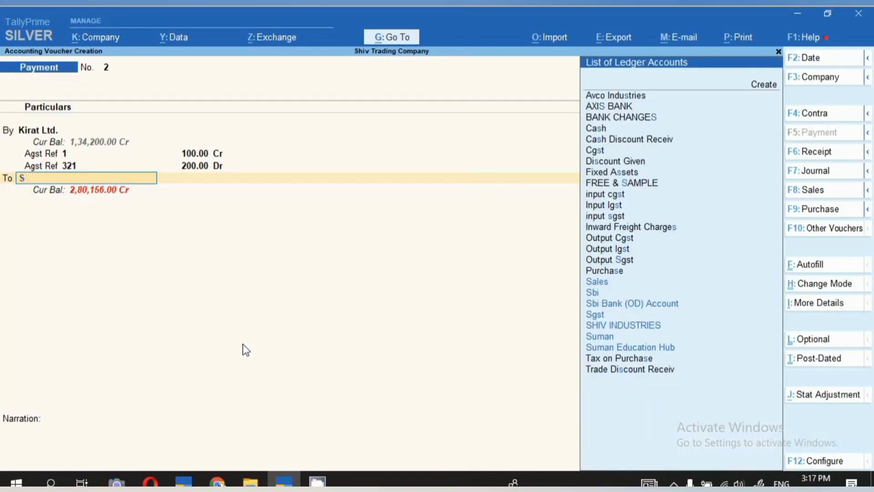
{"action": "type", "text": "b"}
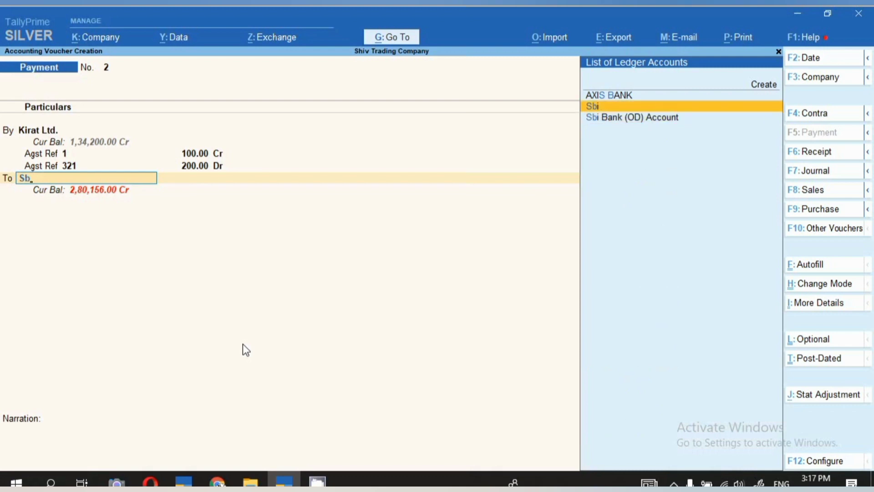
{"action": "key", "text": "Down"}
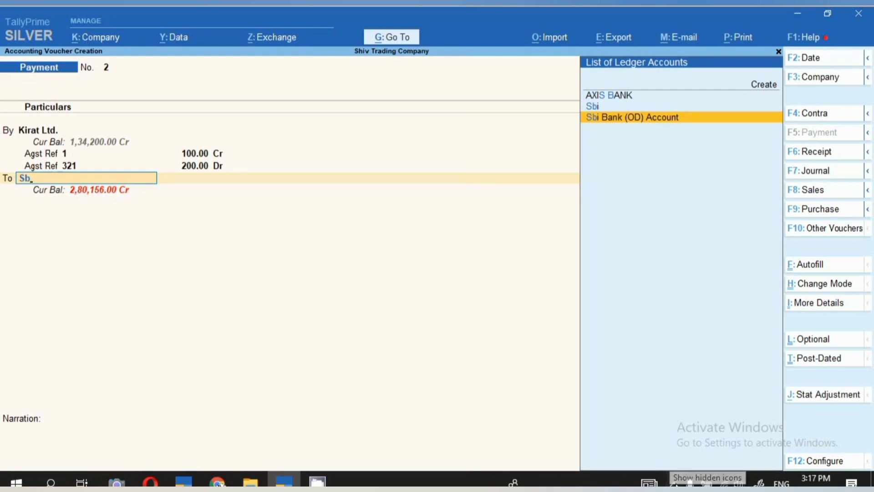
{"action": "left_click", "coordinate": [738, 483]}
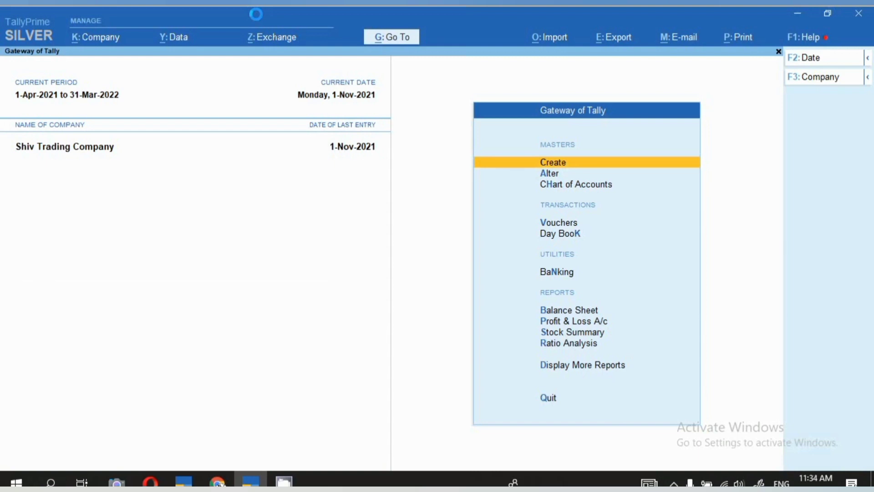
{"action": "left_click", "coordinate": [541, 170]}
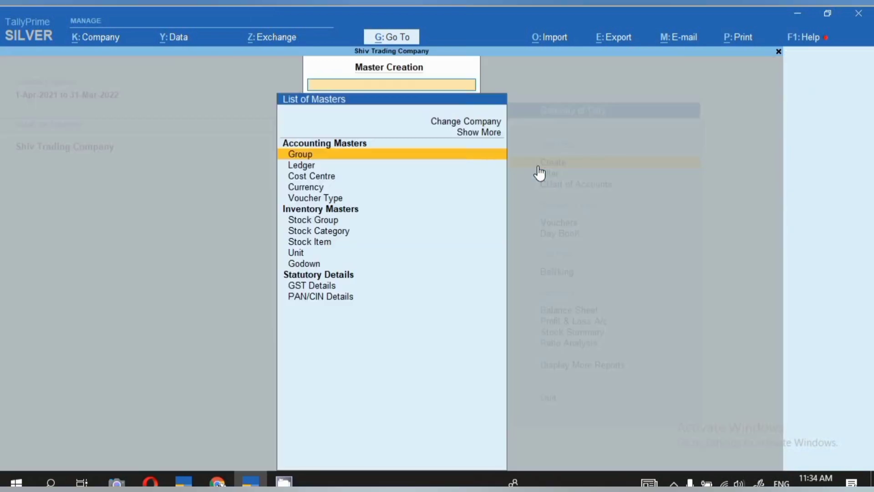
{"action": "left_click", "coordinate": [305, 166]}
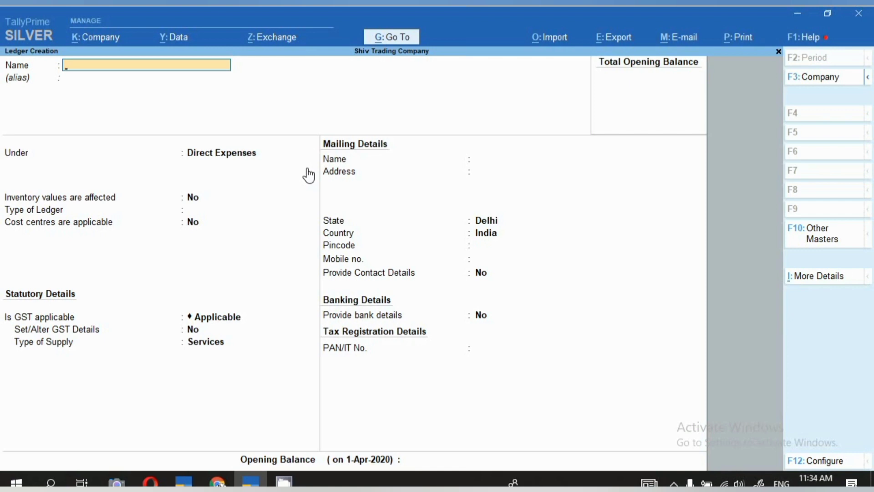
{"action": "key", "text": "Escape"}
{"action": "key", "text": "Return"}
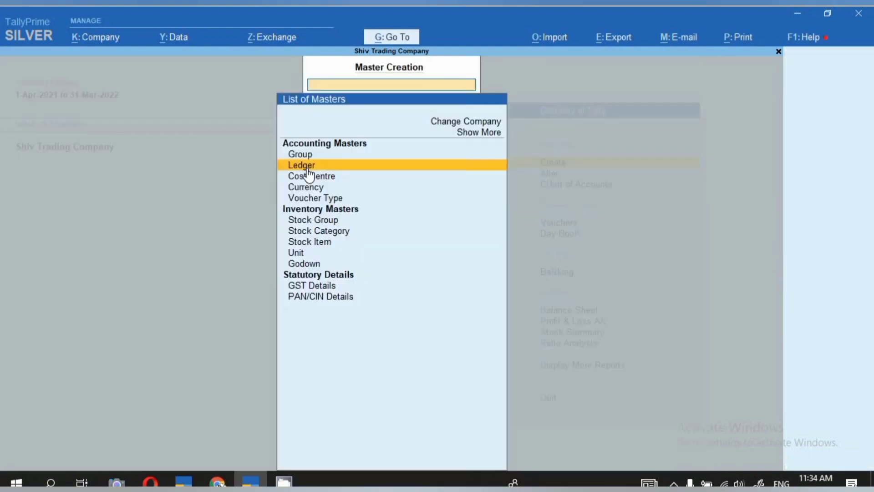
{"action": "key", "text": "Escape"}
- Open the Kirat Ltd. ledger for alteration and check the group it is placed under
{"action": "key", "text": "Down"}
{"action": "key", "text": "Return"}
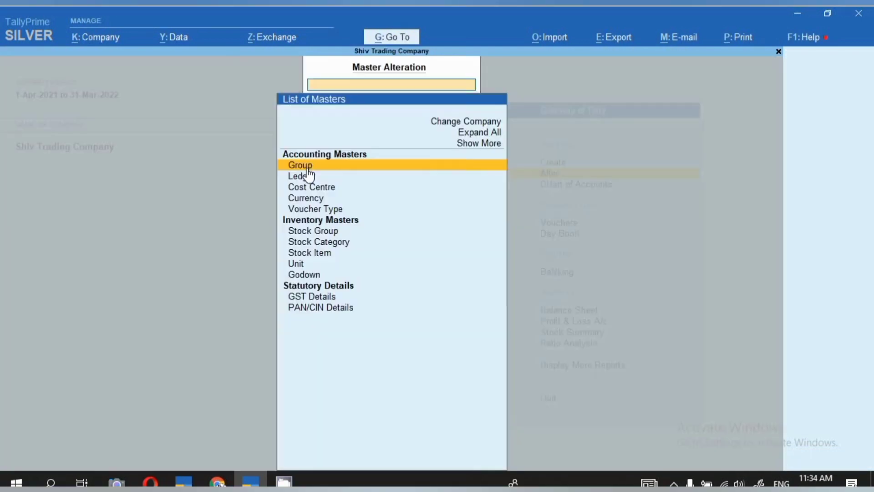
{"action": "key", "text": "Down"}
{"action": "key", "text": "Return"}
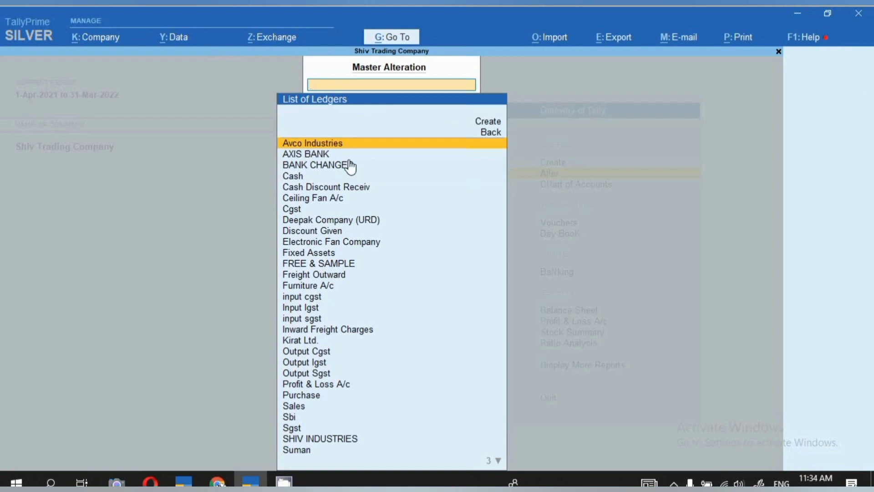
{"action": "type", "text": "Ki"}
{"action": "key", "text": "Return"}
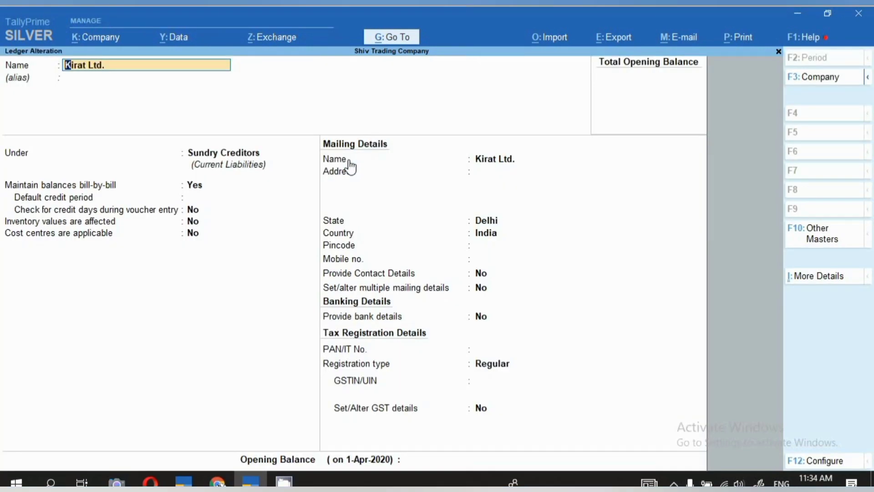
{"action": "key", "text": "Return"}
{"action": "key", "text": "Return"}
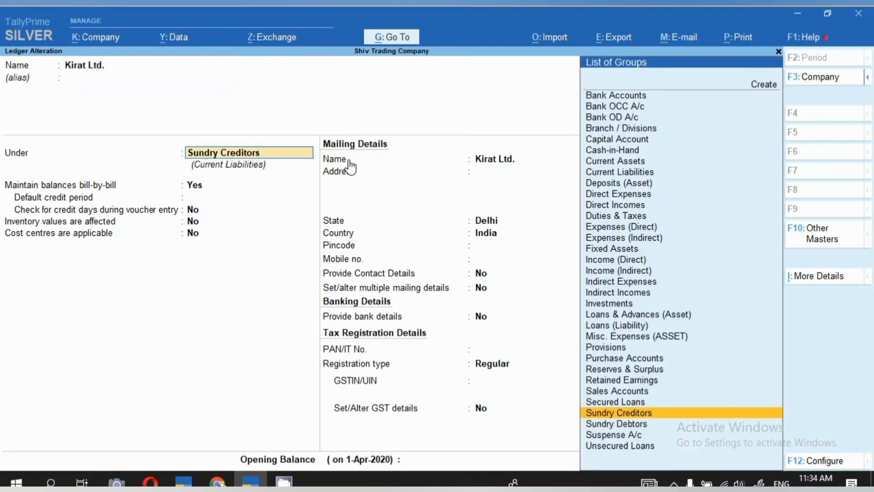
{"action": "key", "text": "Return"}
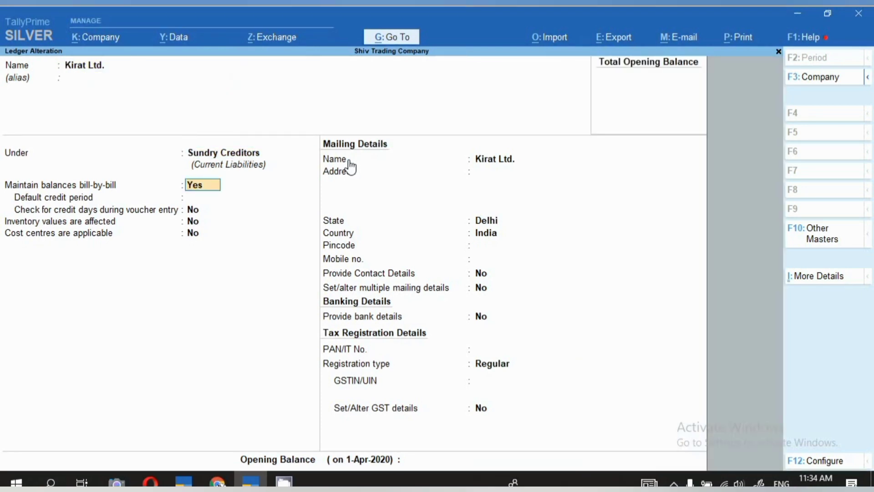
- Review Kirat Ltd.'s bill-by-bill setting, mailing details and GST registration type, and quit the ledger without saving
{"action": "key", "text": "Return"}
{"action": "key", "text": "Return"}
{"action": "key", "text": "Return"}
{"action": "key", "text": "Return"}
{"action": "key", "text": "Return"}
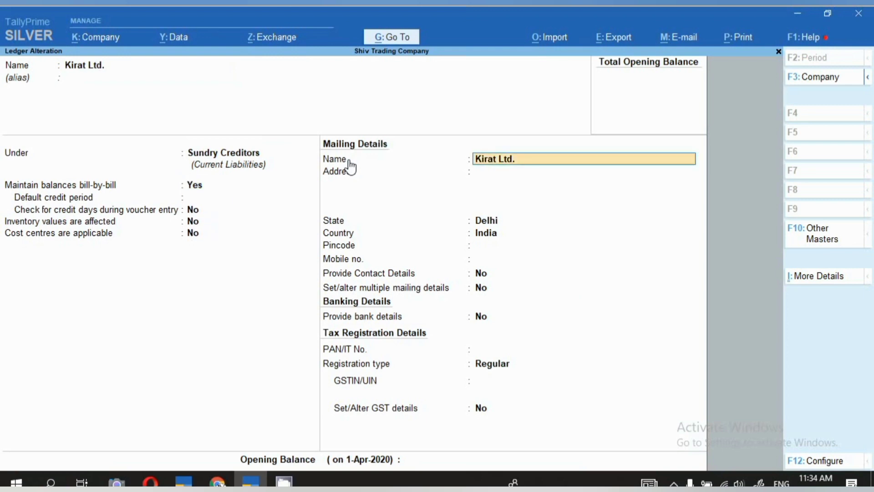
{"action": "key", "text": "Return"}
{"action": "key", "text": "Return"}
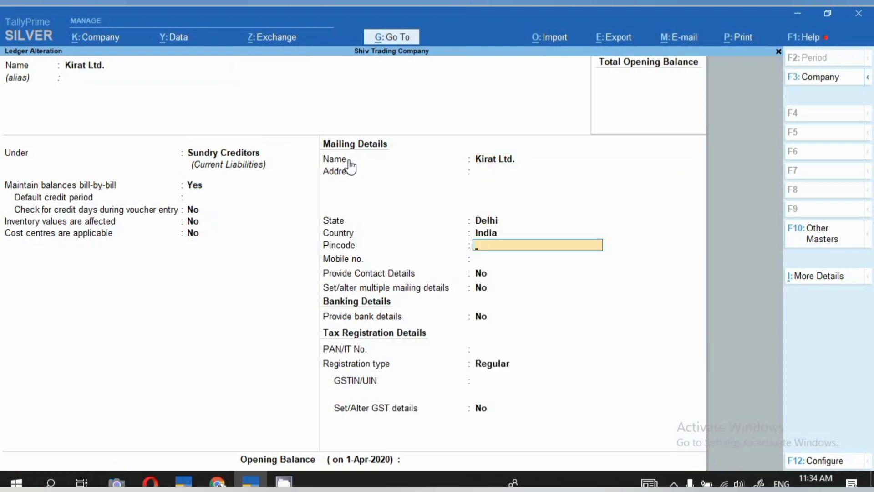
{"action": "key", "text": "Return"}
{"action": "key", "text": "Return"}
{"action": "key", "text": "Return"}
{"action": "key", "text": "Return"}
{"action": "key", "text": "Return"}
{"action": "key", "text": "Return"}
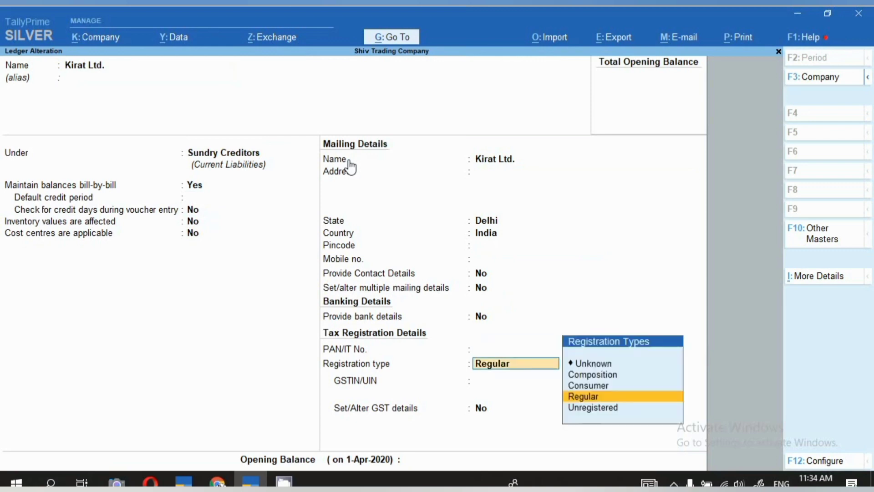
{"action": "key", "text": "Return"}
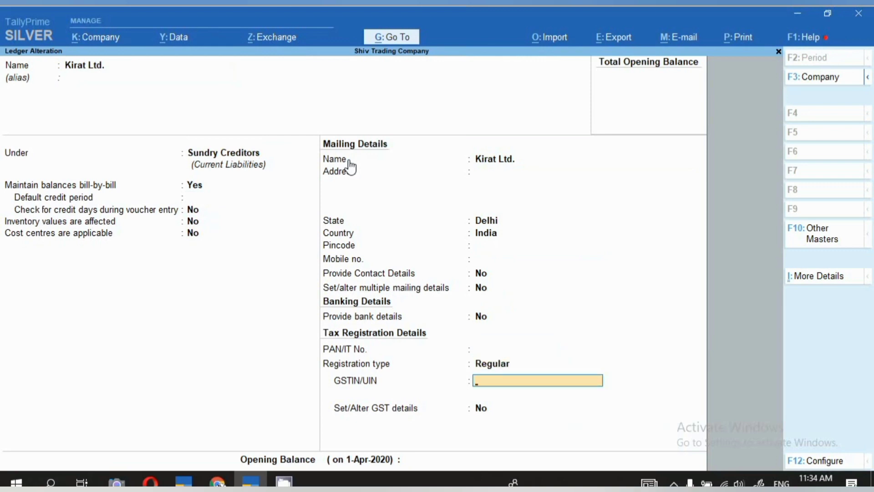
{"action": "key", "text": "Escape"}
{"action": "type", "text": "y"}
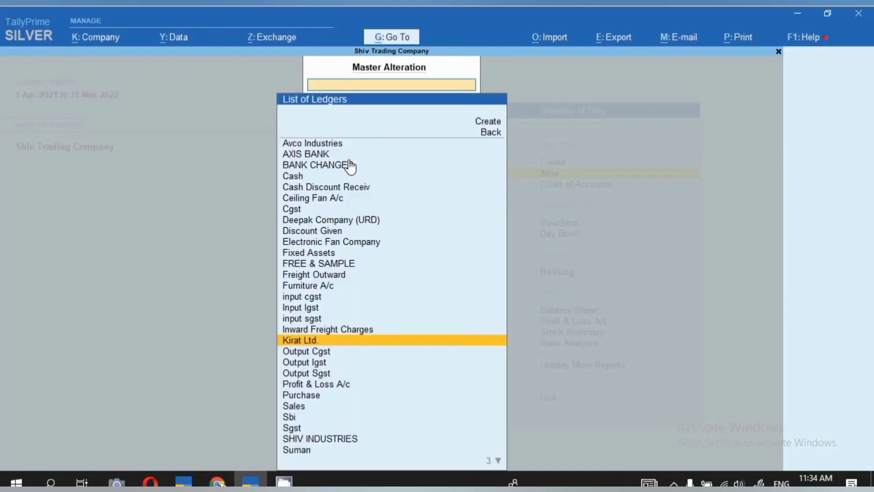
{"action": "type", "text": "Pur"}
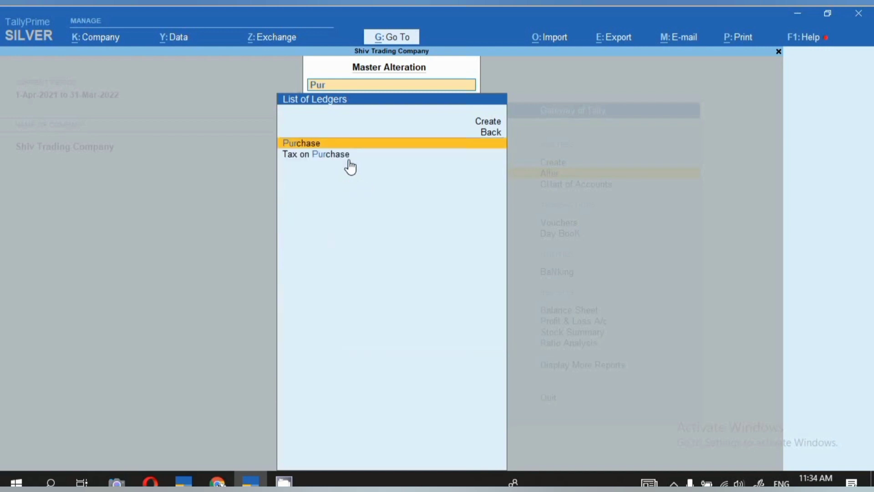
- Open the Purchase ledger for alteration and check its group, inventory setting and type of ledger
{"action": "key", "text": "Return"}
{"action": "key", "text": "Return"}
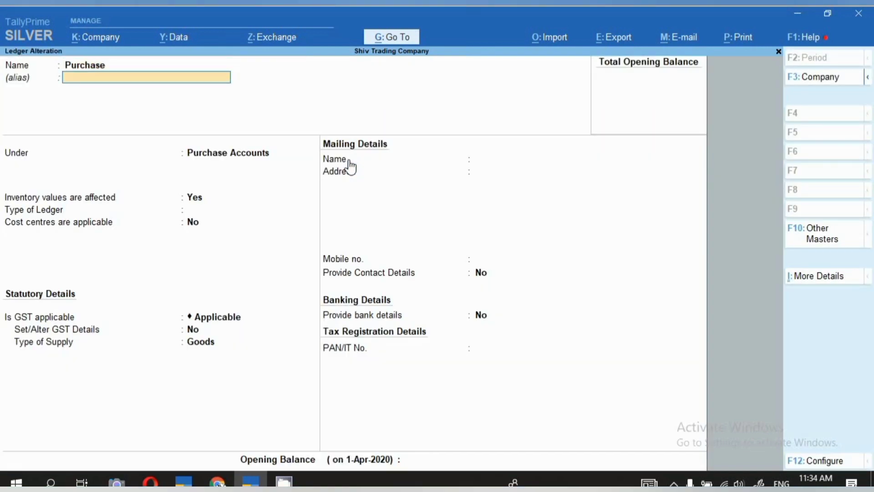
{"action": "key", "text": "Return"}
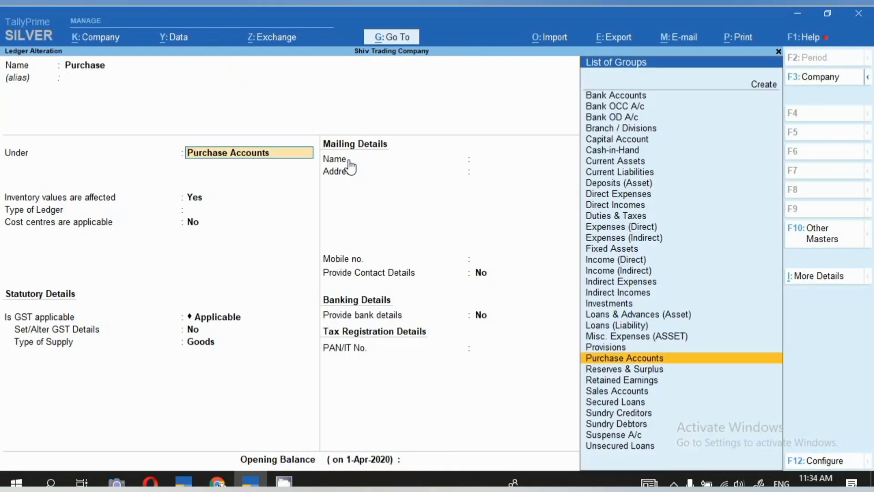
{"action": "key", "text": "Return"}
{"action": "key", "text": "Return"}
{"action": "key", "text": "Return"}
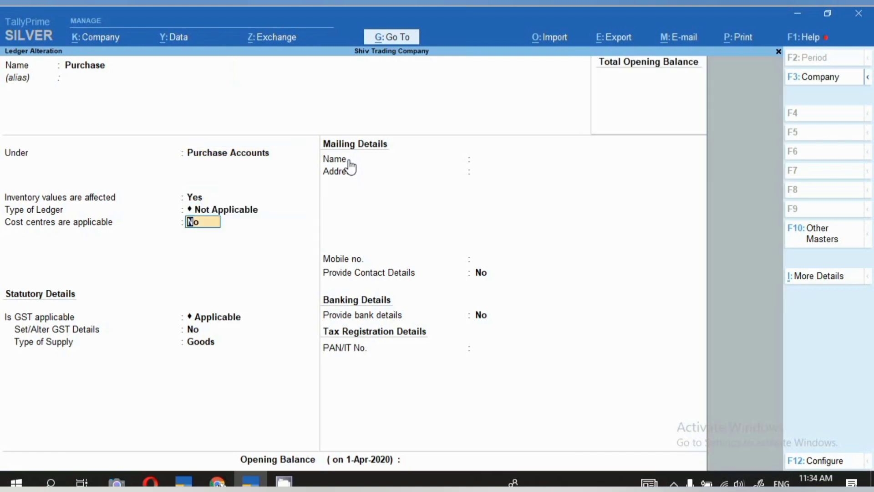
- Check the Purchase ledger's GST applicability, GST details and type of supply, and leave it without saving
{"action": "key", "text": "Return"}
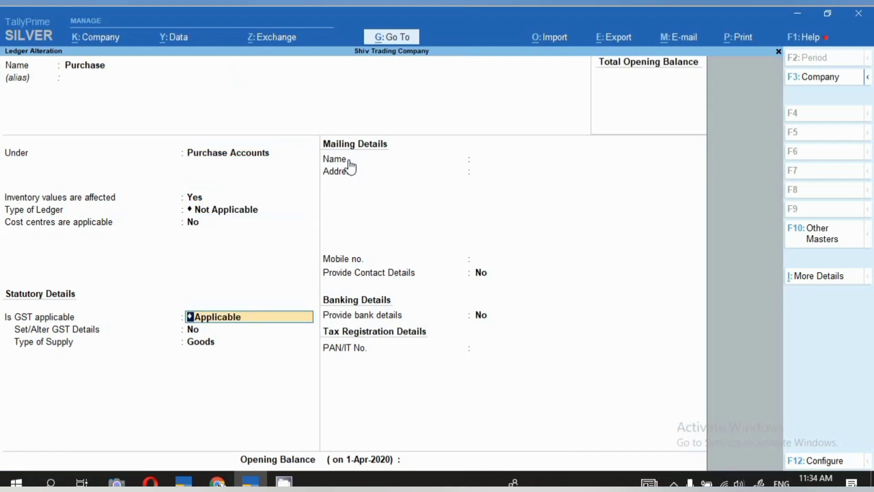
{"action": "key", "text": "Return"}
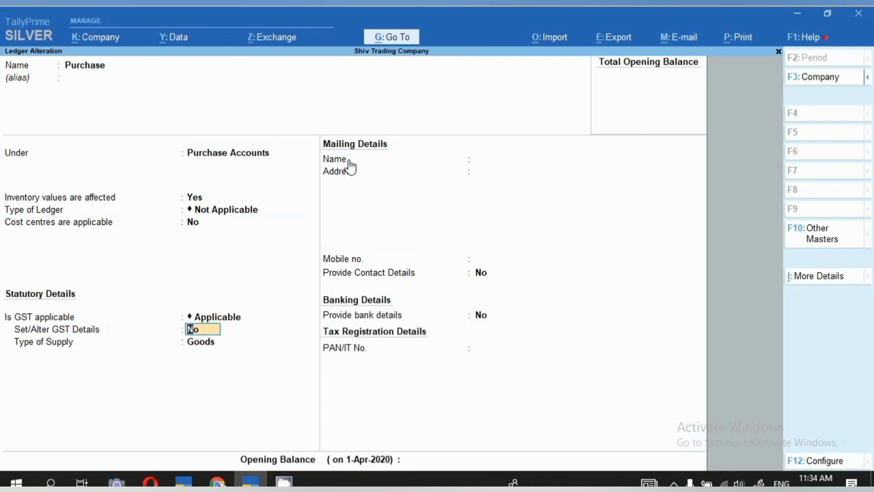
{"action": "key", "text": "Return"}
{"action": "key", "text": "BackSpace"}
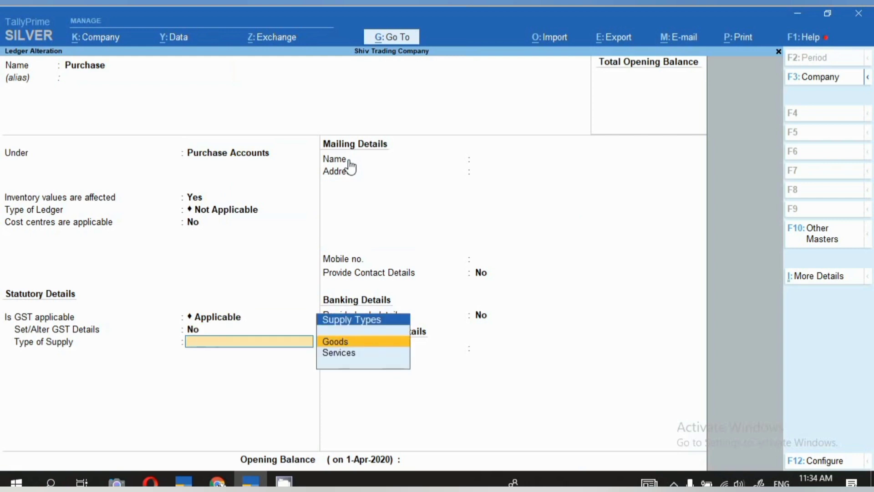
{"action": "key", "text": "Escape"}
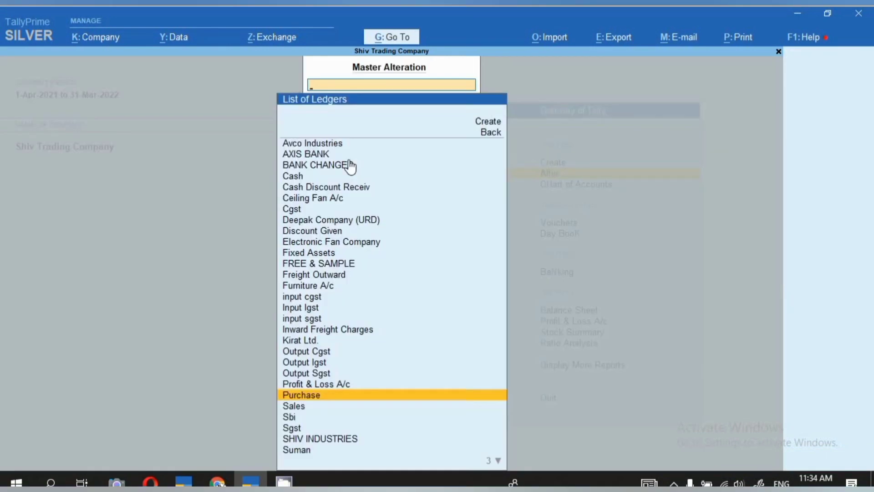
- Open the Input Igst ledger for alteration, check its type of duty and tax type, and quit without saving
{"action": "type", "text": "Igs"}
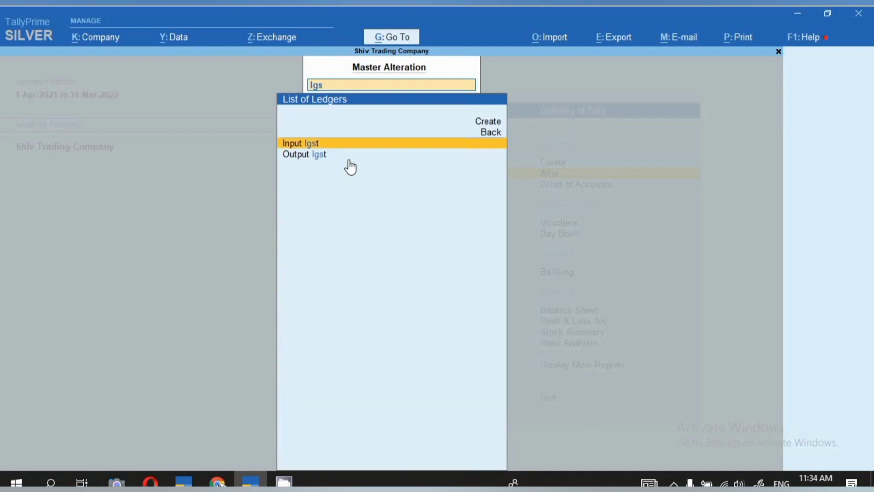
{"action": "key", "text": "Return"}
{"action": "key", "text": "Return"}
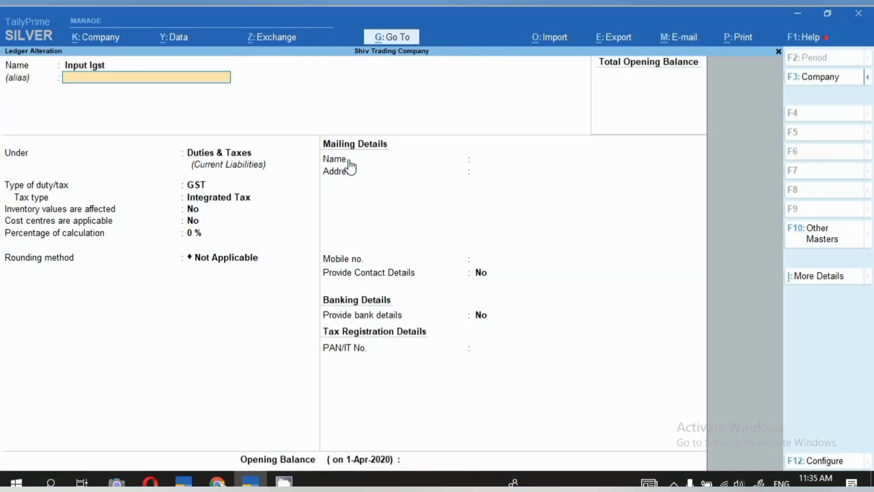
{"action": "key", "text": "Return"}
{"action": "key", "text": "Return"}
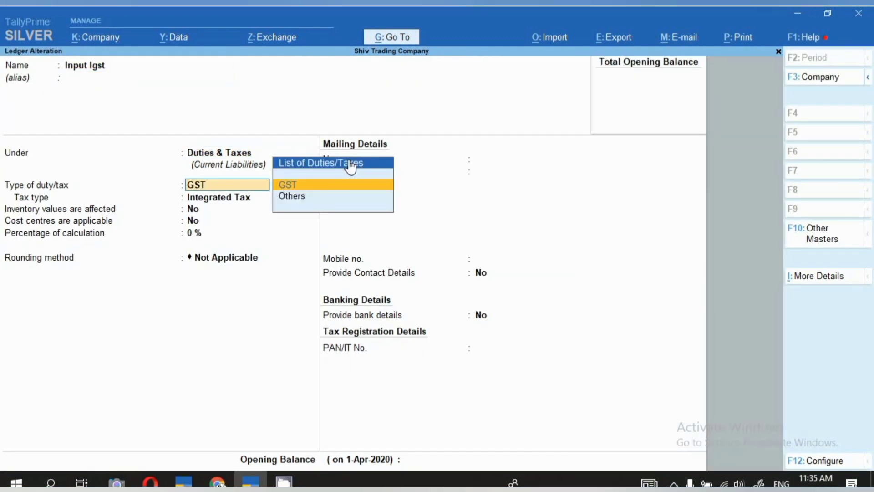
{"action": "key", "text": "Return"}
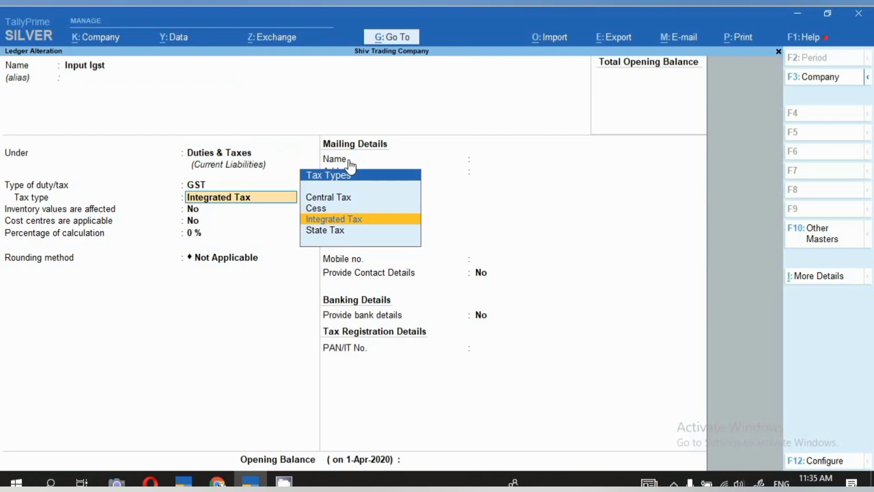
{"action": "key", "text": "BackSpace"}
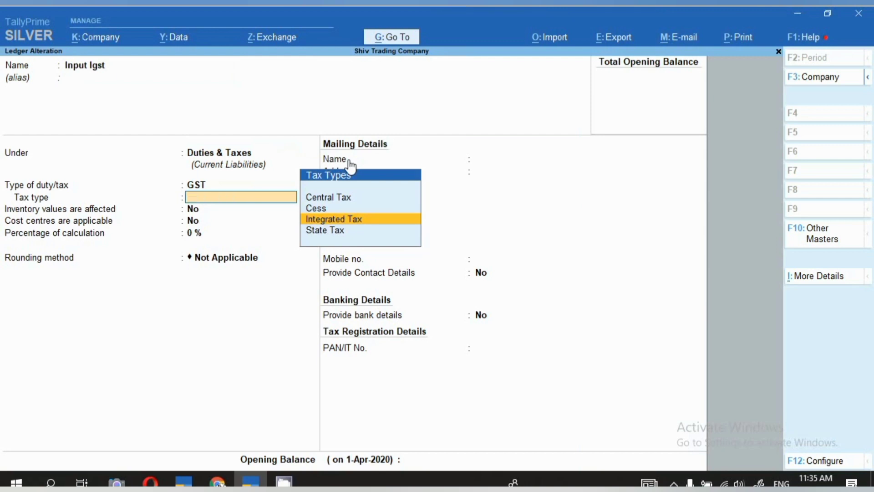
{"action": "key", "text": "Escape"}
{"action": "type", "text": "y"}
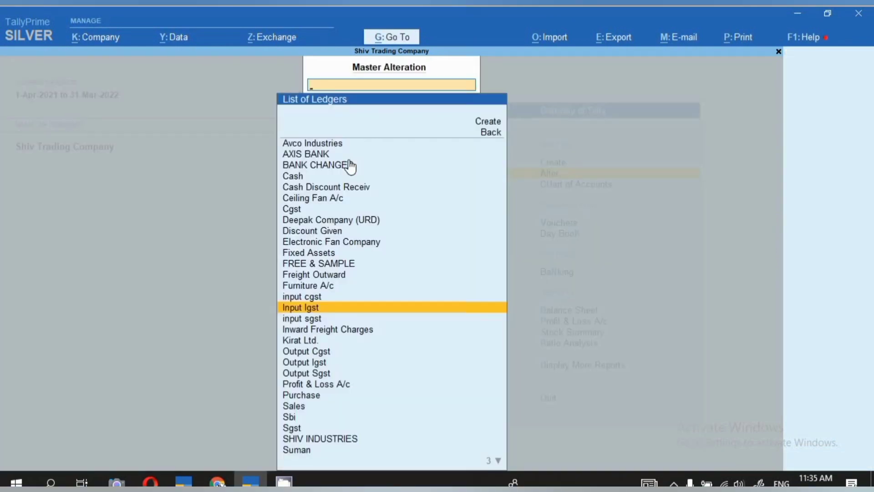
{"action": "type", "text": "In"}
- Open the Inward Freight Charges ledger for alteration and check its group, inventory setting and type of ledger
{"action": "key", "text": "Down"}
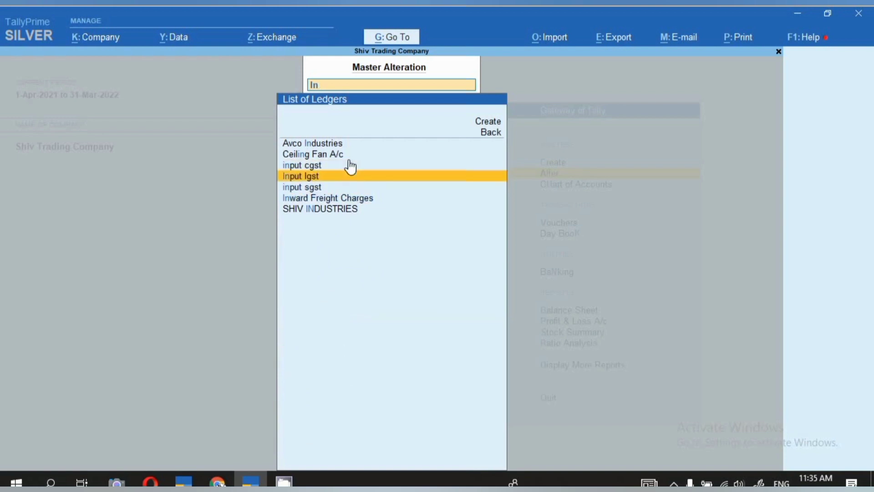
{"action": "key", "text": "Down"}
{"action": "key", "text": "Return"}
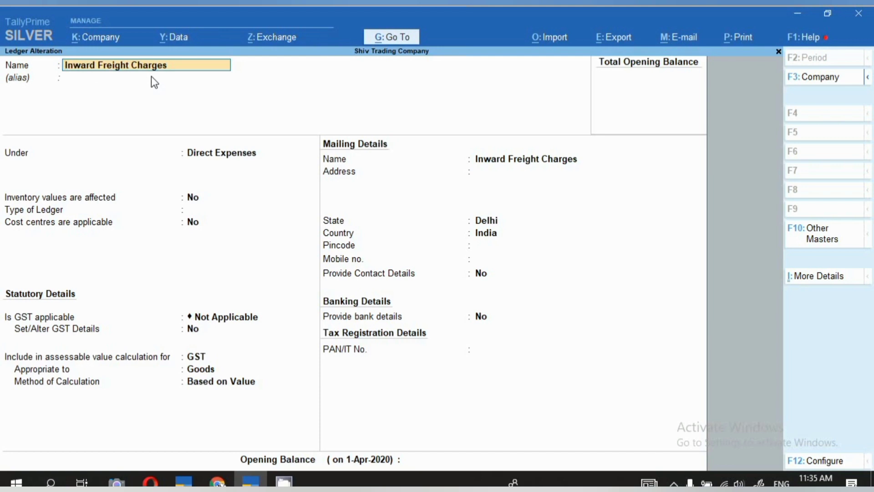
{"action": "key", "text": "Return"}
{"action": "key", "text": "Return"}
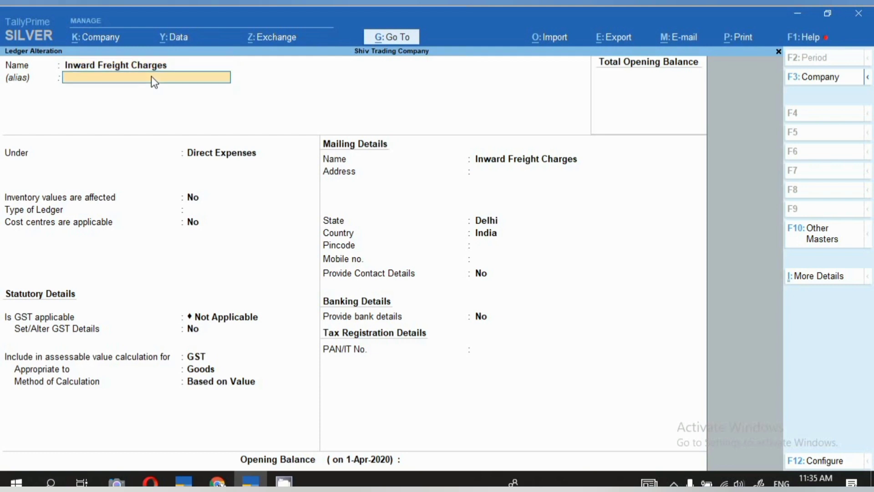
{"action": "key", "text": "Return"}
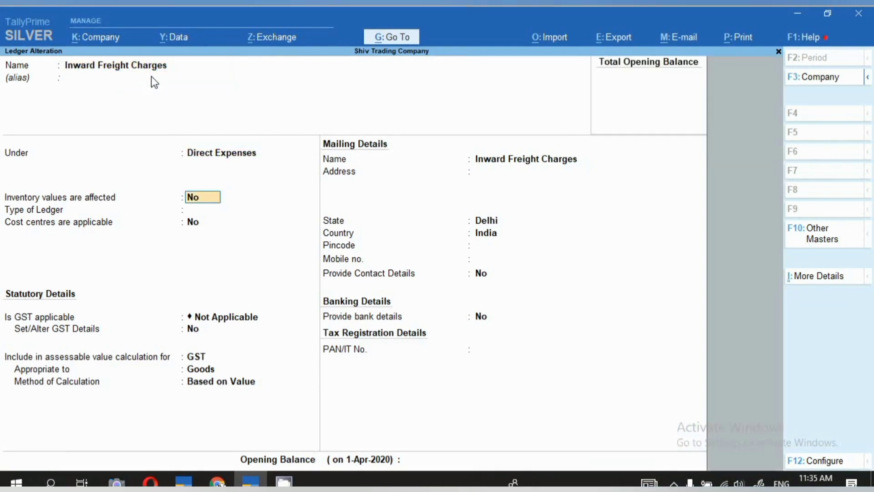
{"action": "key", "text": "Return"}
{"action": "key", "text": "Return"}
{"action": "key", "text": "Return"}
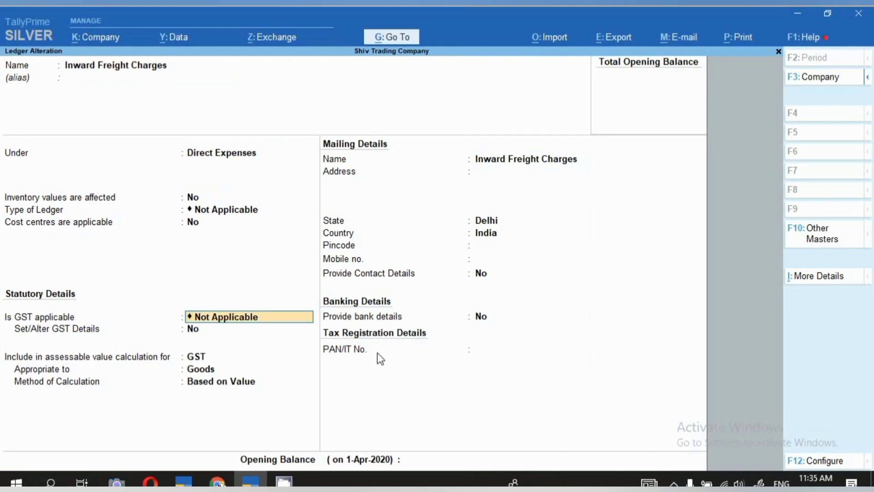
- Check how Inward Freight Charges is included in the GST assessable value, its apportionment and calculation method, and quit without saving
{"action": "key", "text": "Return"}
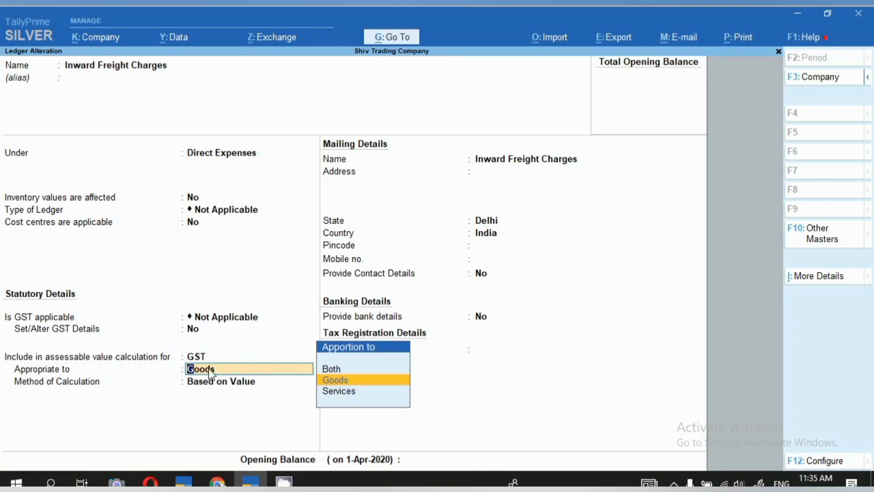
{"action": "key", "text": "Return"}
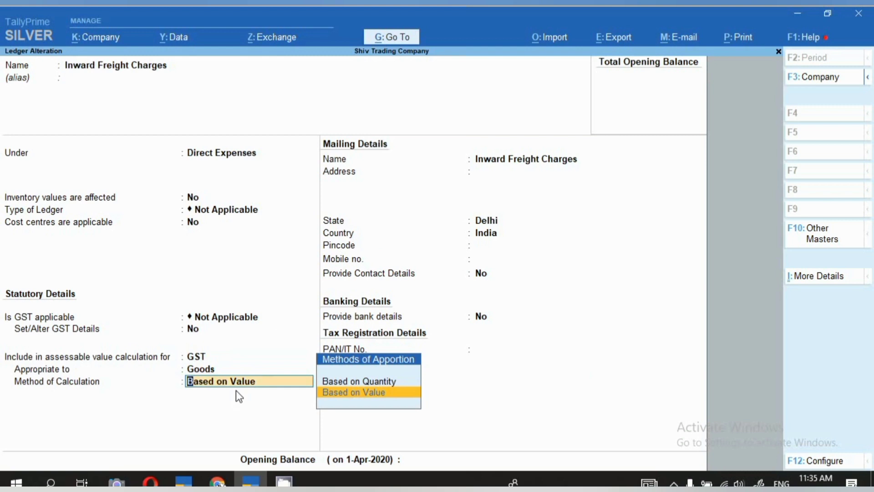
{"action": "key", "text": "BackSpace"}
{"action": "key", "text": "Escape"}
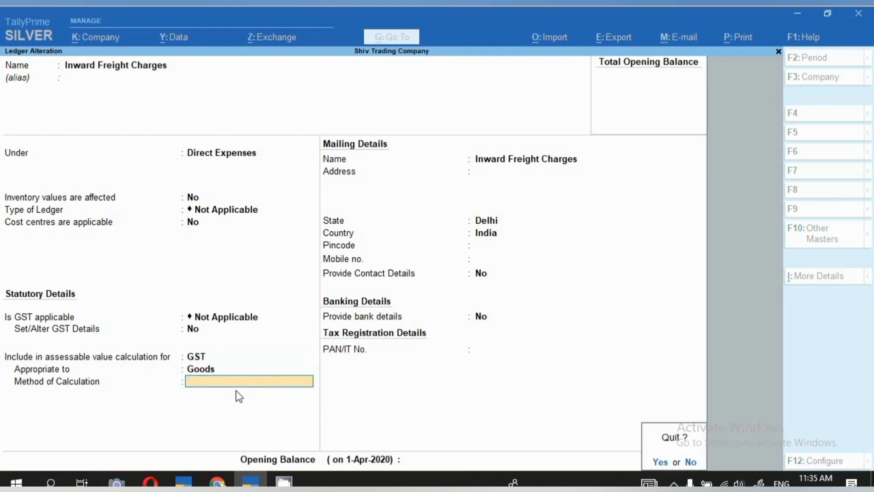
{"action": "key", "text": "Return"}
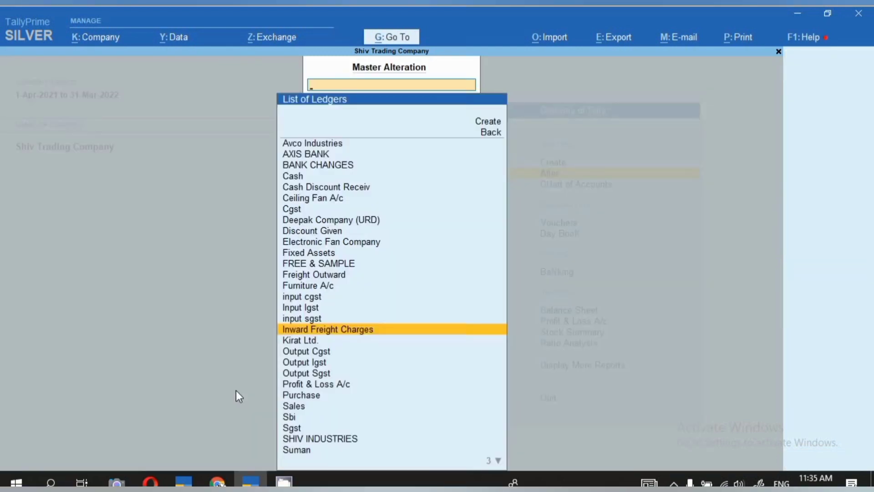
- Open the Furniture A/c ledger for alteration and go through its group, inventory, cost centre and GST applicability settings
{"action": "type", "text": "F"}
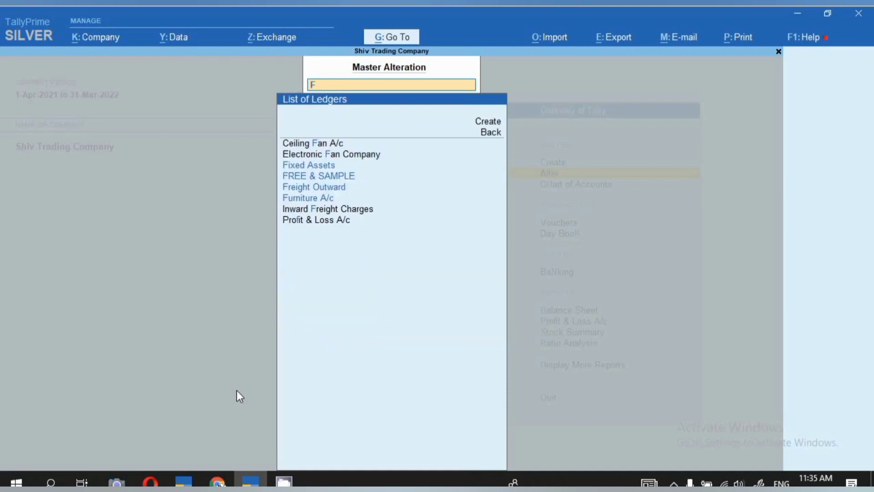
{"action": "key", "text": "Down"}
{"action": "key", "text": "Down"}
{"action": "key", "text": "Down"}
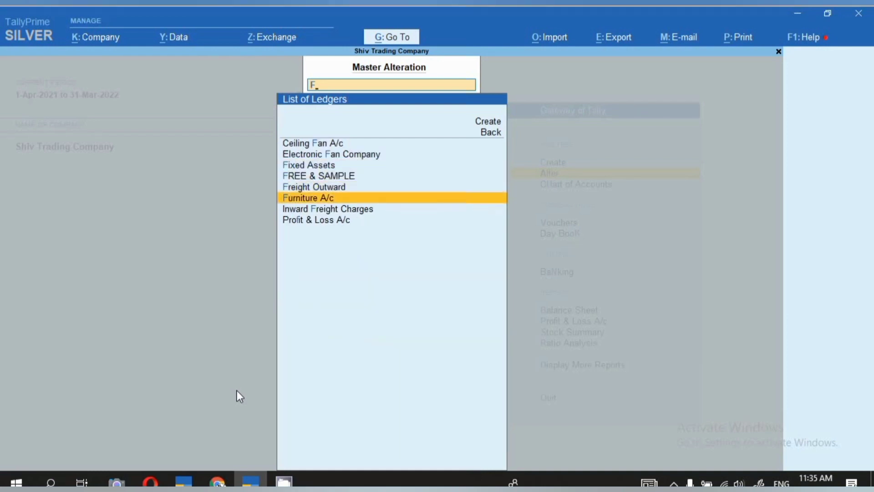
{"action": "key", "text": "Return"}
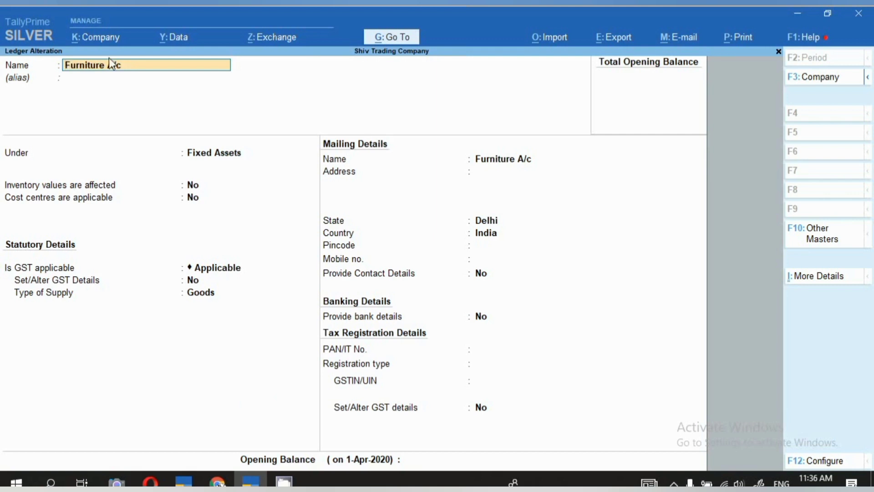
{"action": "left_click", "coordinate": [106, 78]}
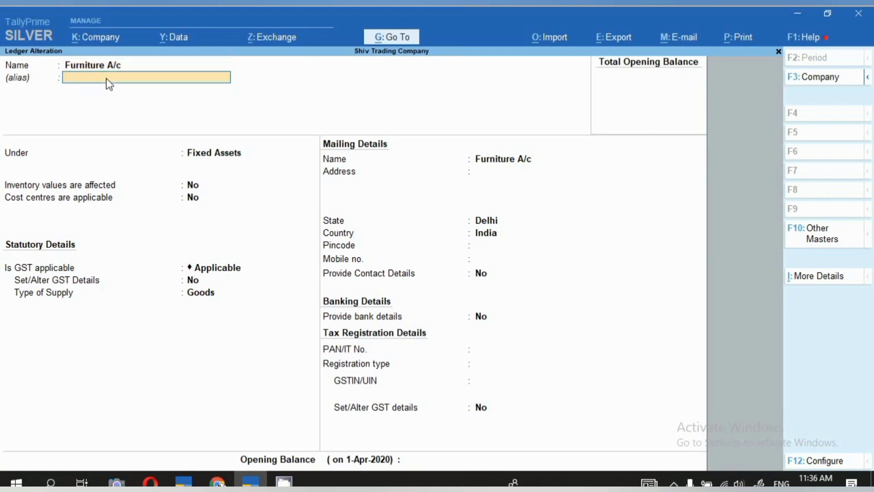
{"action": "key", "text": "Return"}
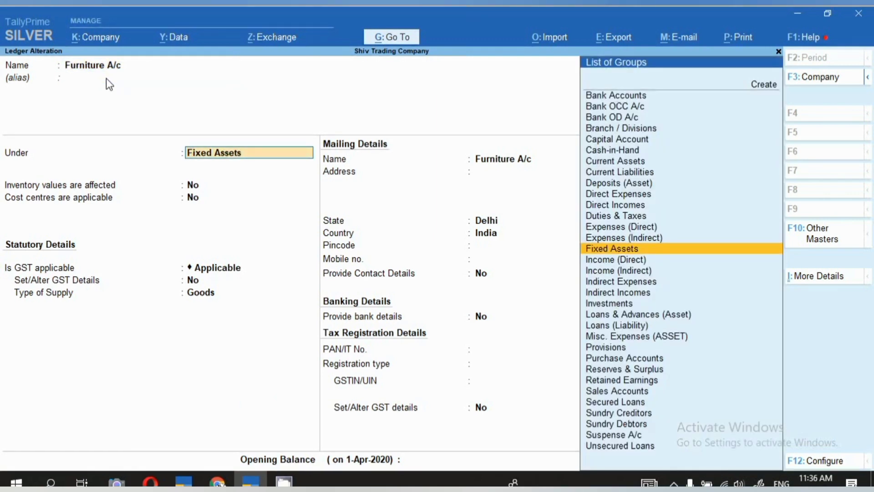
{"action": "key", "text": "Return"}
{"action": "key", "text": "Return"}
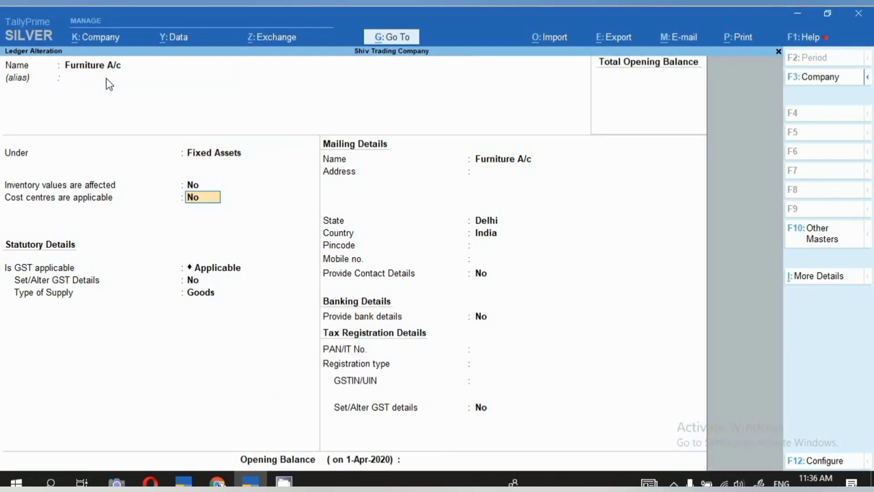
{"action": "key", "text": "Return"}
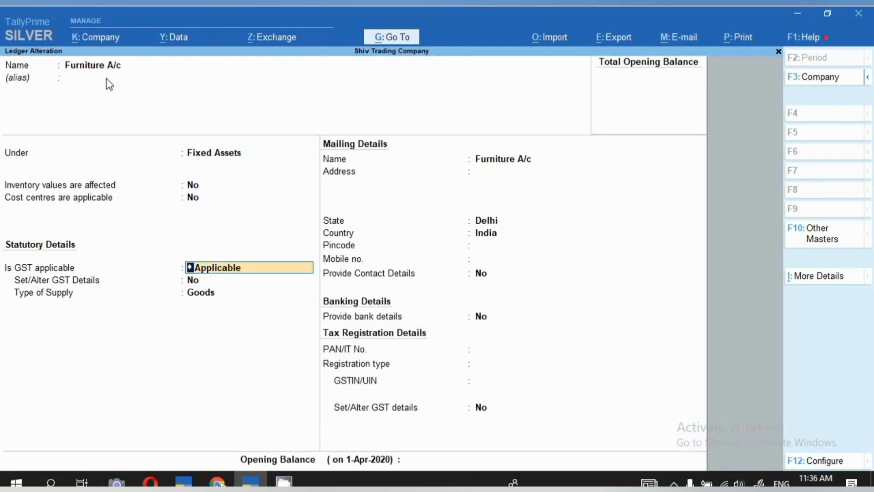
{"action": "key", "text": "Return"}
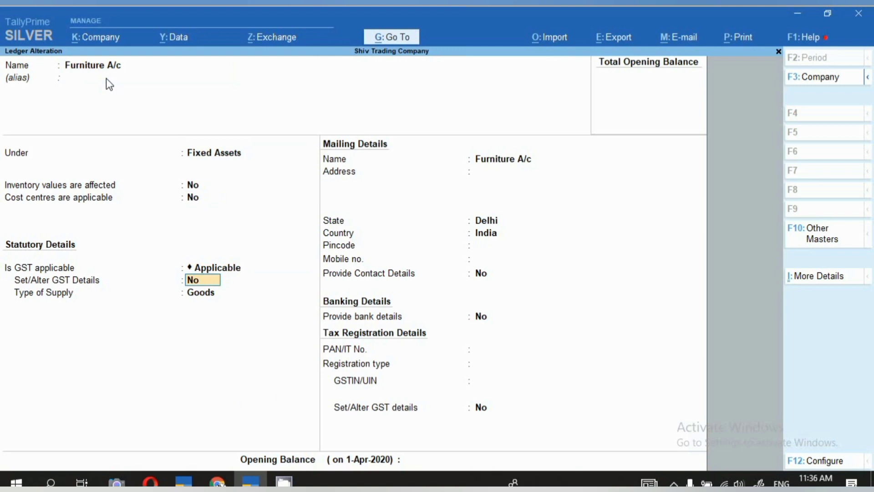
- Set Set/Alter GST Details to Yes for Furniture A/c, leaving the description and HSN/SAC blank
{"action": "type", "text": "y"}
{"action": "key", "text": "Return"}
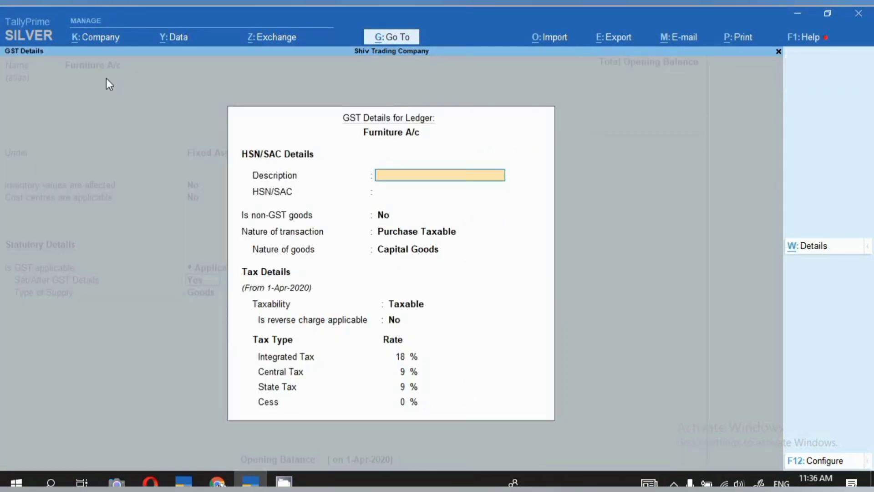
{"action": "key", "text": "Return"}
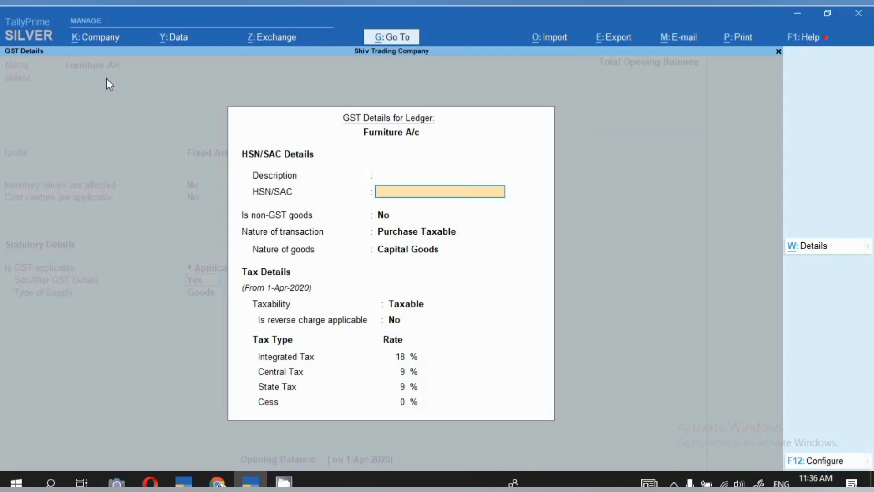
{"action": "key", "text": "Return"}
{"action": "key", "text": "Return"}
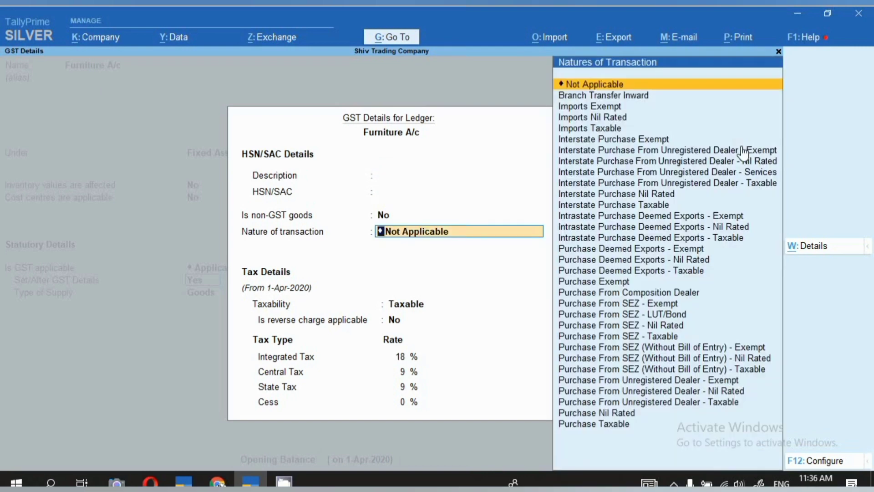
- Set the nature of transaction in Furniture A/c's GST details to Interstate Purchase Taxable
{"action": "key", "text": "Down"}
{"action": "key", "text": "Down"}
{"action": "key", "text": "Down"}
{"action": "key", "text": "Down"}
{"action": "key", "text": "Down"}
{"action": "key", "text": "Down"}
{"action": "key", "text": "Down"}
{"action": "key", "text": "Down"}
{"action": "key", "text": "Down"}
{"action": "key", "text": "Down"}
{"action": "key", "text": "Down"}
{"action": "key", "text": "Down"}
{"action": "key", "text": "Down"}
{"action": "key", "text": "Down"}
{"action": "key", "text": "Down"}
{"action": "key", "text": "Down"}
{"action": "key", "text": "Down"}
{"action": "key", "text": "Down"}
{"action": "key", "text": "Down"}
{"action": "key", "text": "Down"}
{"action": "key", "text": "Down"}
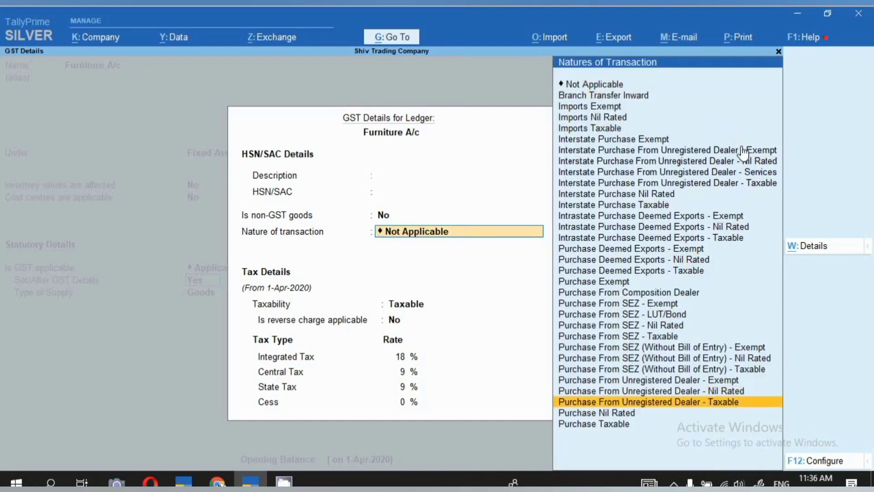
{"action": "key", "text": "Up"}
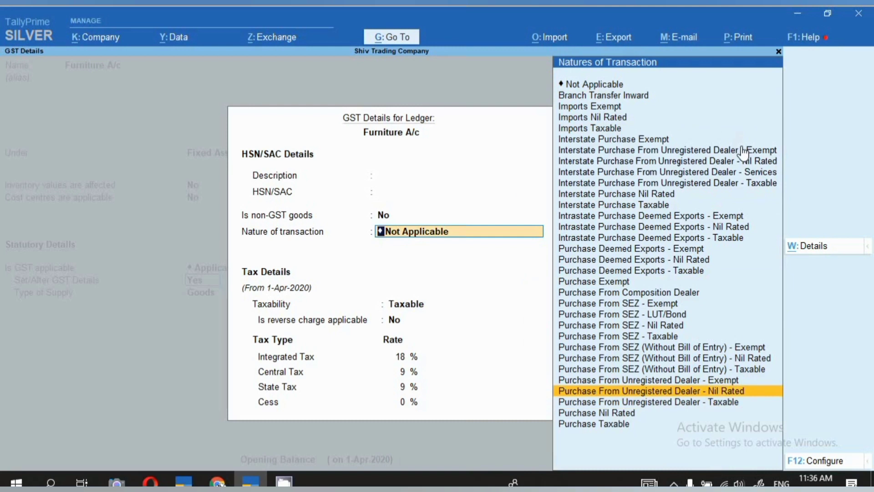
{"action": "key", "text": "Up"}
{"action": "key", "text": "Up"}
{"action": "key", "text": "Up"}
{"action": "key", "text": "Up"}
{"action": "key", "text": "Up"}
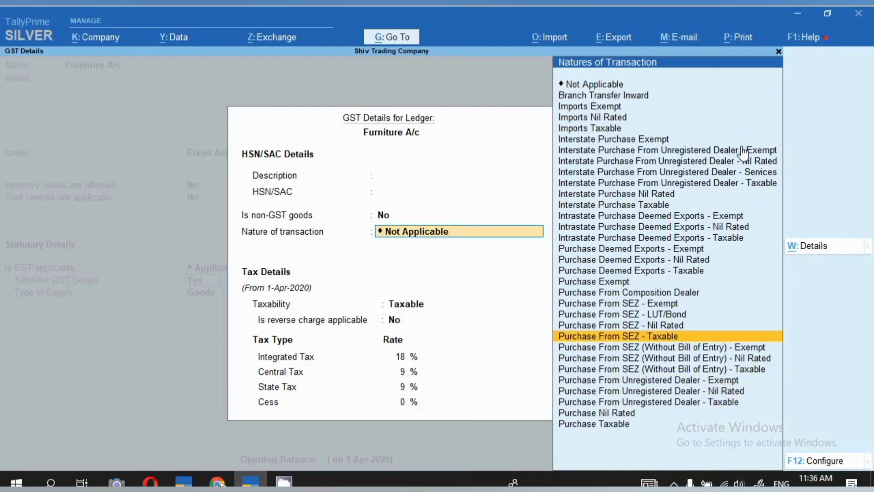
{"action": "key", "text": "Up"}
{"action": "key", "text": "Up"}
{"action": "key", "text": "Up"}
{"action": "key", "text": "Up"}
{"action": "key", "text": "Up"}
{"action": "key", "text": "Up"}
{"action": "key", "text": "Up"}
{"action": "key", "text": "Up"}
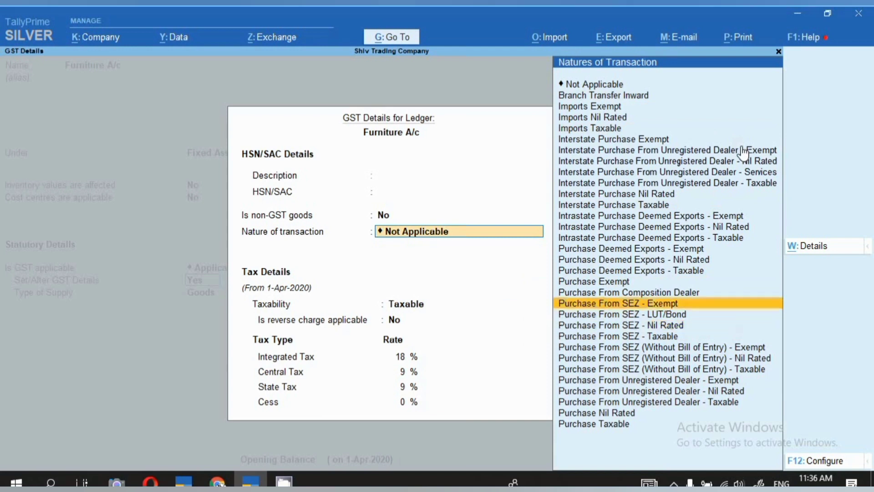
{"action": "key", "text": "Up"}
{"action": "key", "text": "Up"}
{"action": "key", "text": "Up"}
{"action": "key", "text": "Up"}
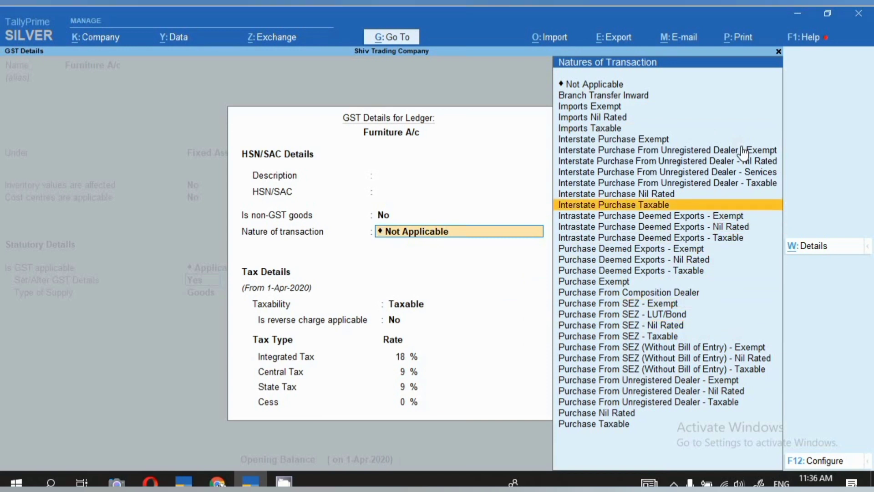
{"action": "key", "text": "Return"}
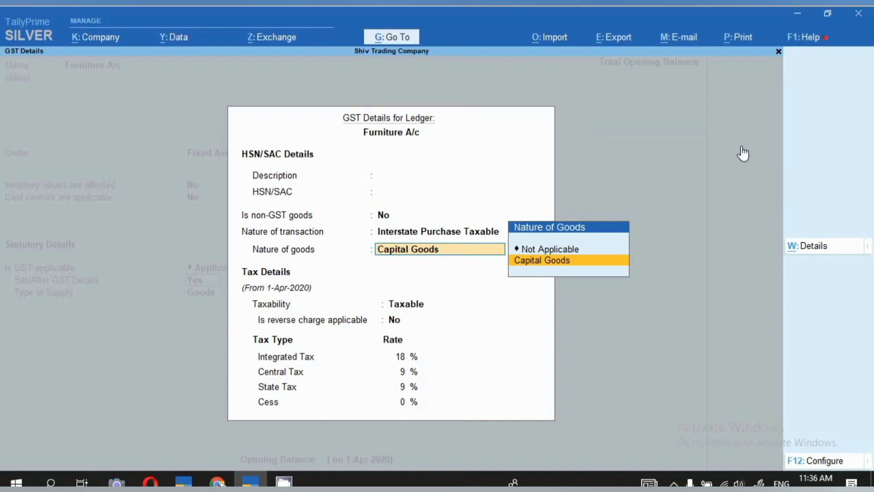
- Complete Furniture A/c's GST details with Capital Goods as nature of goods, 18% integrated tax and applicability from 1-Nov-2021
{"action": "key", "text": "Return"}
{"action": "key", "text": "Return"}
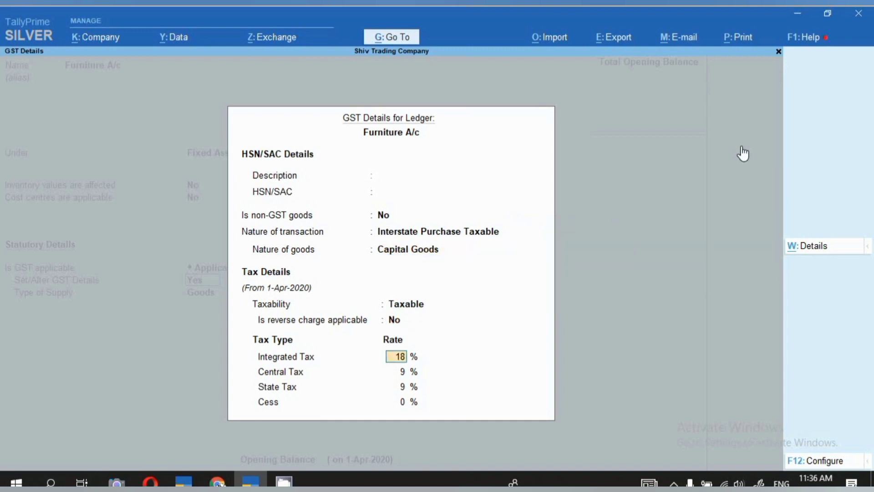
{"action": "key", "text": "Return"}
{"action": "key", "text": "Return"}
{"action": "key", "text": "Return"}
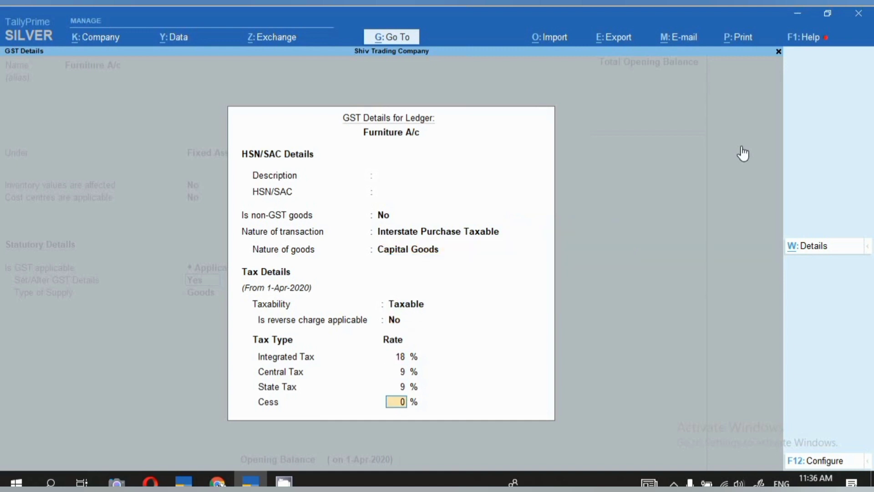
{"action": "key", "text": "Return"}
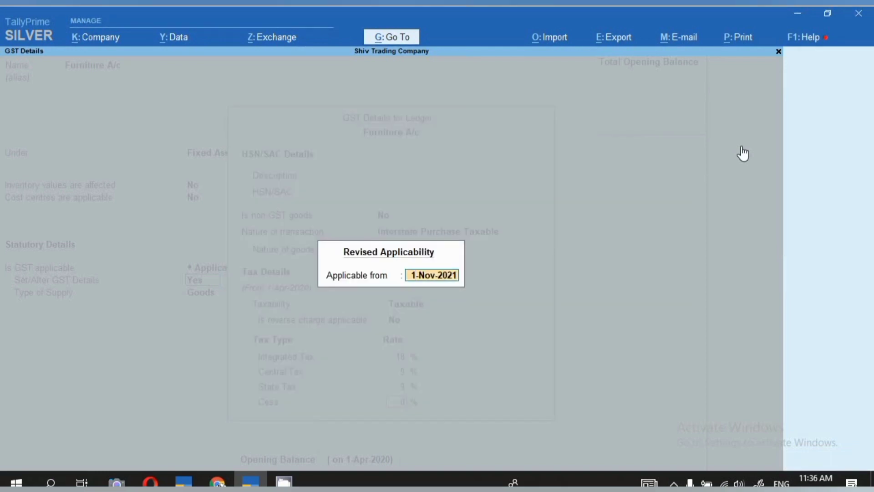
{"action": "key", "text": "Return"}
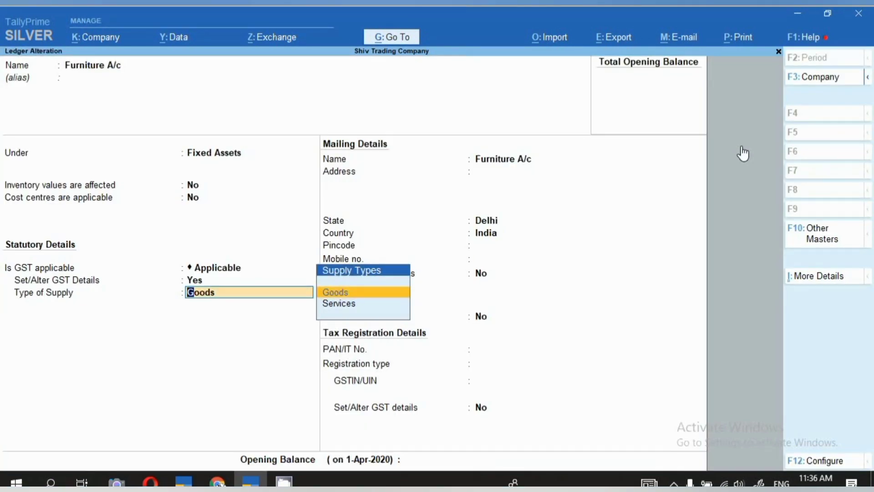
- Save the altered Furniture A/c ledger with Goods as the type of supply and return to the Gateway of Tally
{"action": "key", "text": "ctrl"}
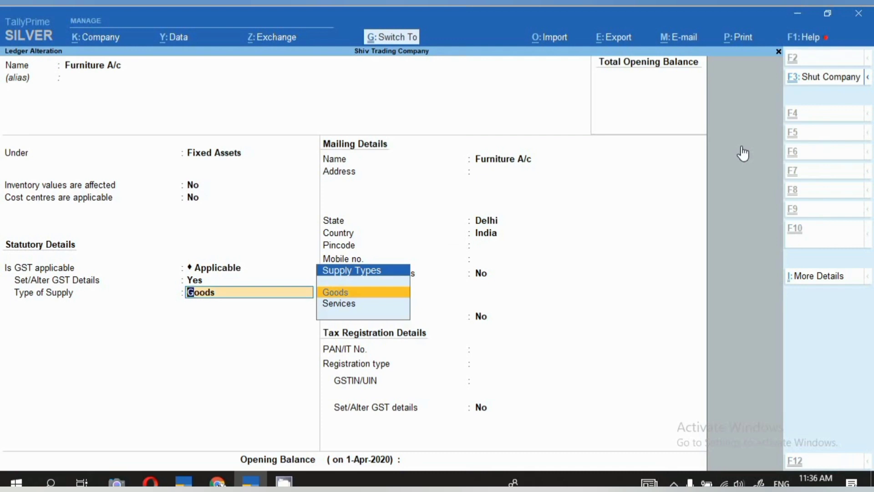
{"action": "key", "text": "ctrl+a"}
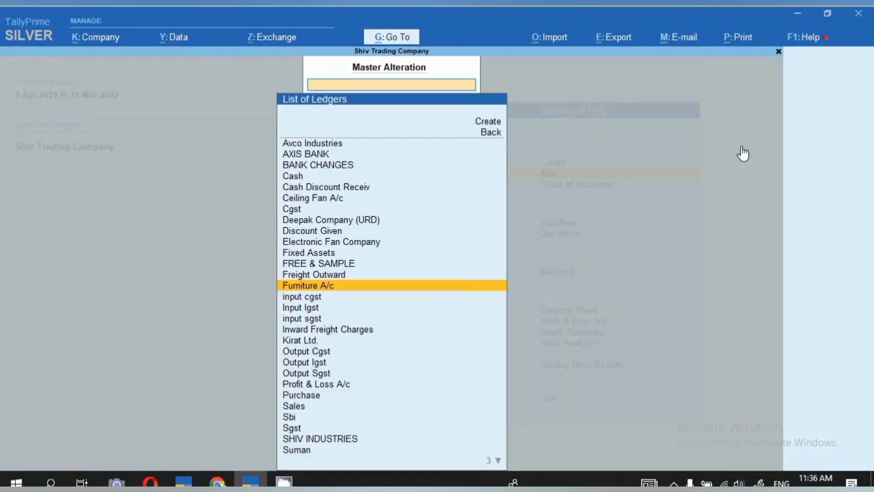
{"action": "key", "text": "Escape"}
{"action": "key", "text": "Escape"}
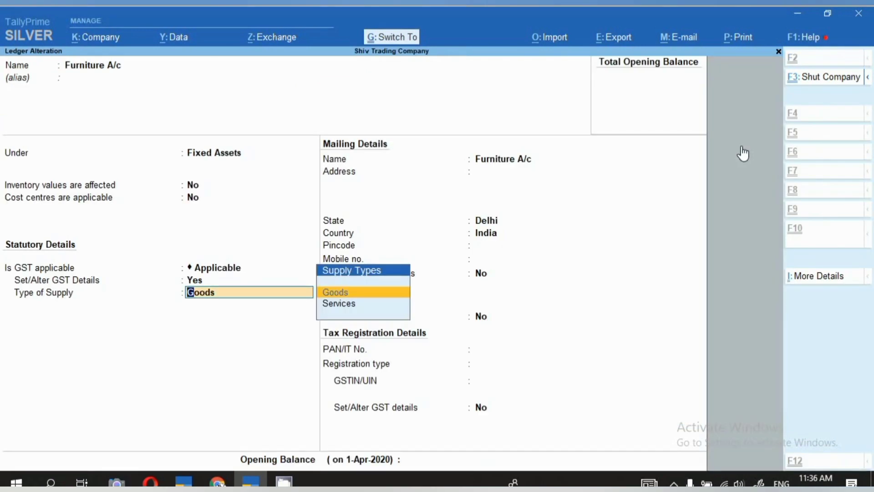
{"action": "key", "text": "ctrl+a"}
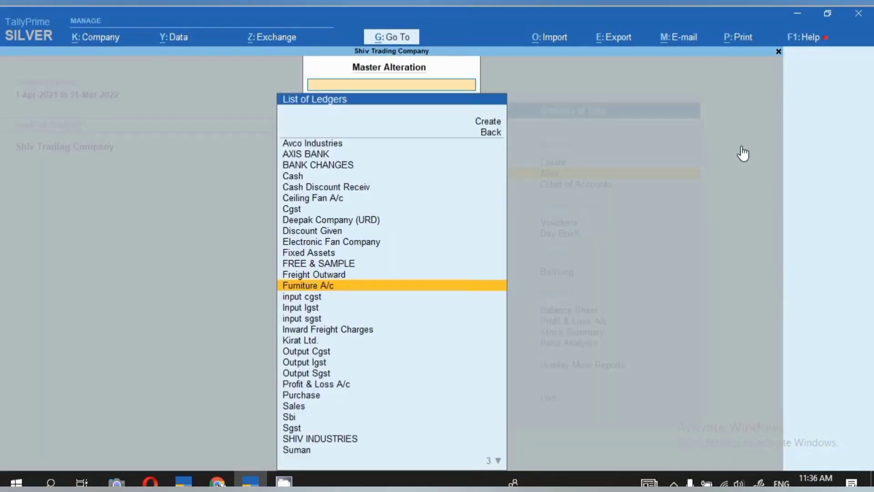
{"action": "key", "text": "Escape"}
{"action": "key", "text": "Escape"}
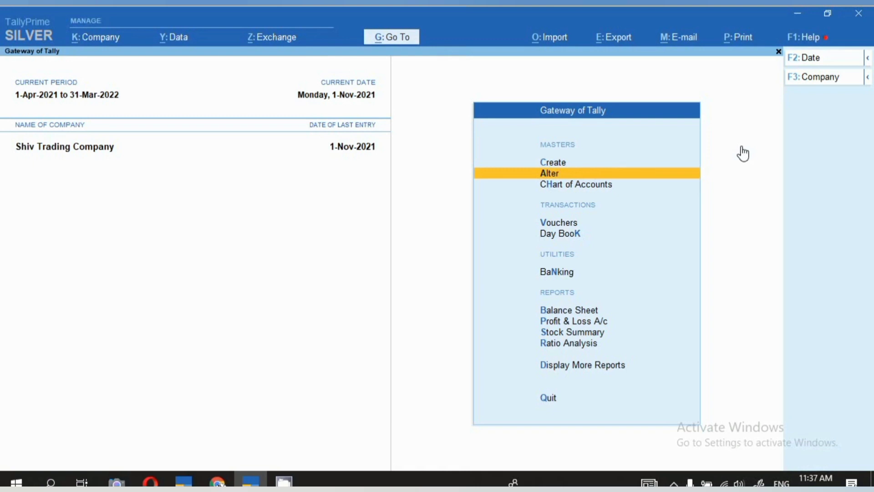
- Start a new purchase voucher in Accounting Invoice mode
{"action": "key", "text": "v"}
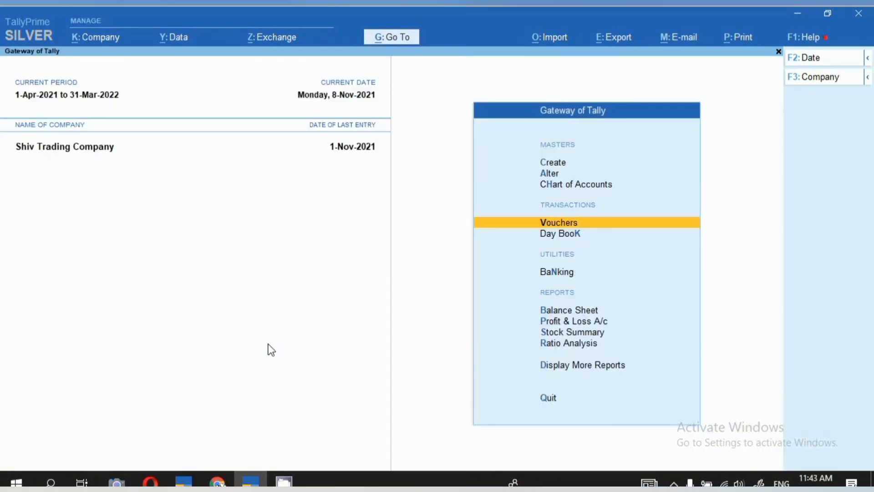
{"action": "key", "text": "v"}
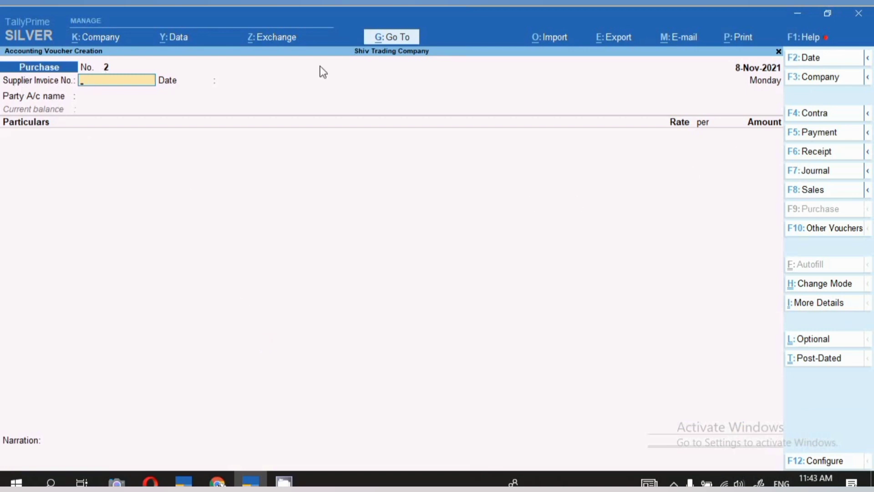
{"action": "left_click", "coordinate": [821, 286]}
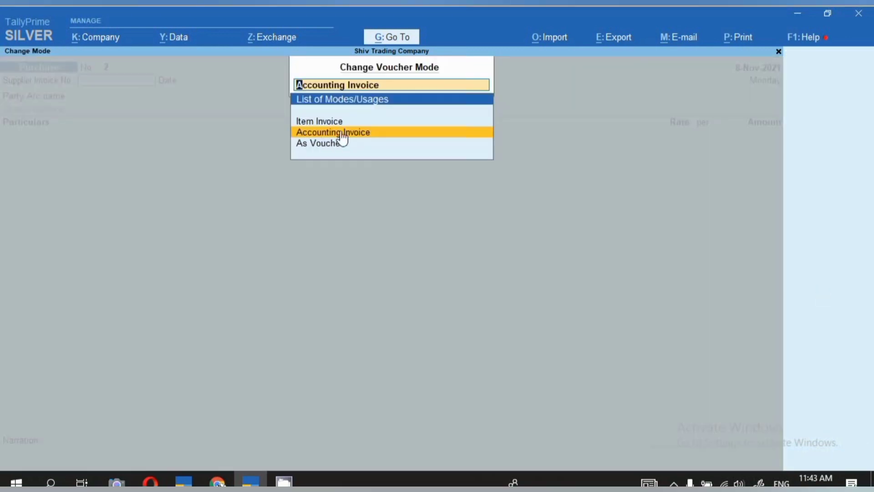
{"action": "left_click", "coordinate": [359, 135]}
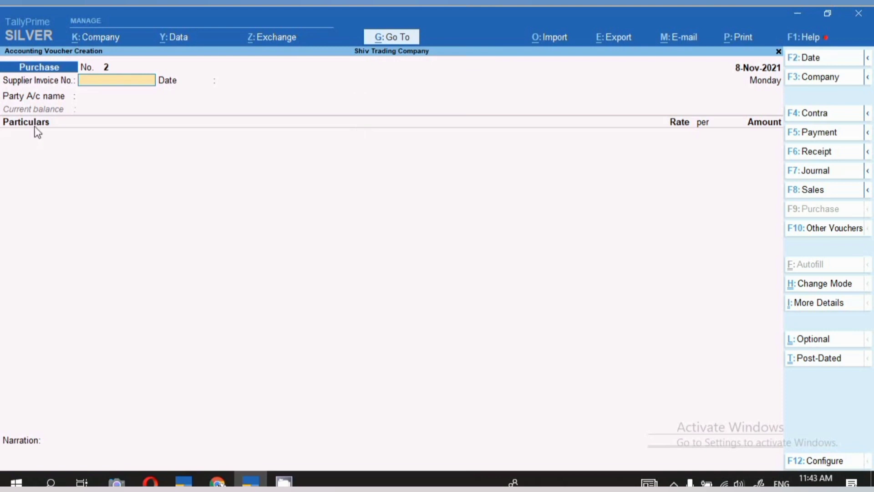
- Enter 521 as the supplier invoice number and accept 8-Nov-2021 as its date
{"action": "type", "text": "521"}
{"action": "key", "text": "Return"}
- Choose Kirat Ltd. as the party account, leave the receipt details blank and accept the party details with Maharashtra as state
{"action": "key", "text": "Return"}
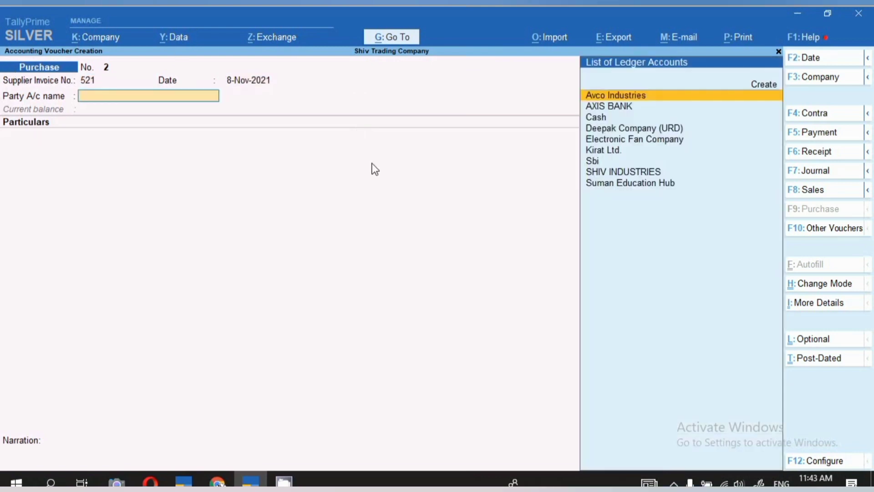
{"action": "type", "text": "Ki"}
{"action": "key", "text": "Return"}
{"action": "key", "text": "Return"}
{"action": "key", "text": "Return"}
{"action": "key", "text": "Return"}
{"action": "key", "text": "Return"}
{"action": "key", "text": "Return"}
{"action": "key", "text": "Return"}
{"action": "key", "text": "Return"}
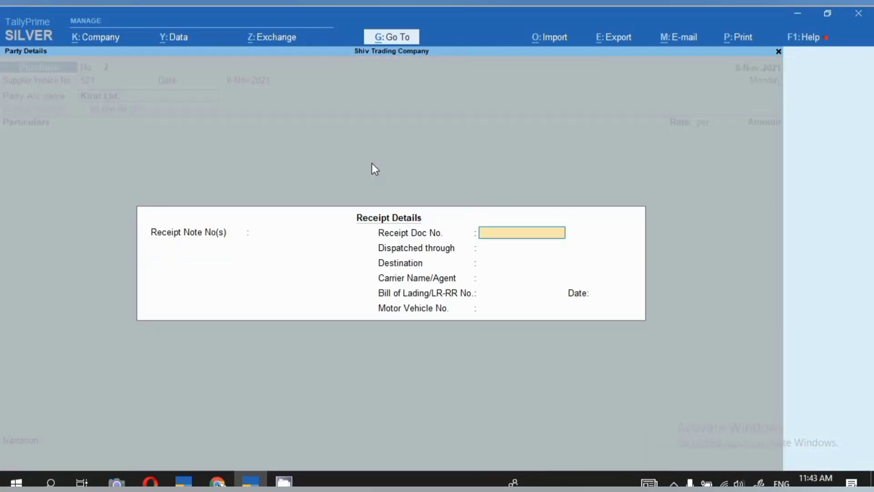
{"action": "key", "text": "Return"}
{"action": "key", "text": "Return"}
{"action": "key", "text": "Return"}
{"action": "key", "text": "Return"}
{"action": "key", "text": "Return"}
{"action": "key", "text": "Return"}
{"action": "key", "text": "Return"}
{"action": "key", "text": "Return"}
{"action": "key", "text": "Return"}
{"action": "key", "text": "Return"}
{"action": "key", "text": "Return"}
{"action": "key", "text": "Return"}
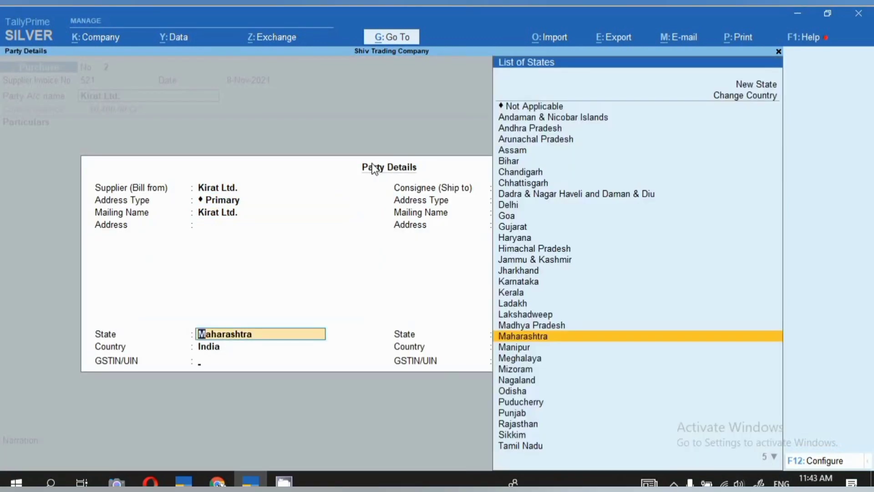
{"action": "key", "text": "Return"}
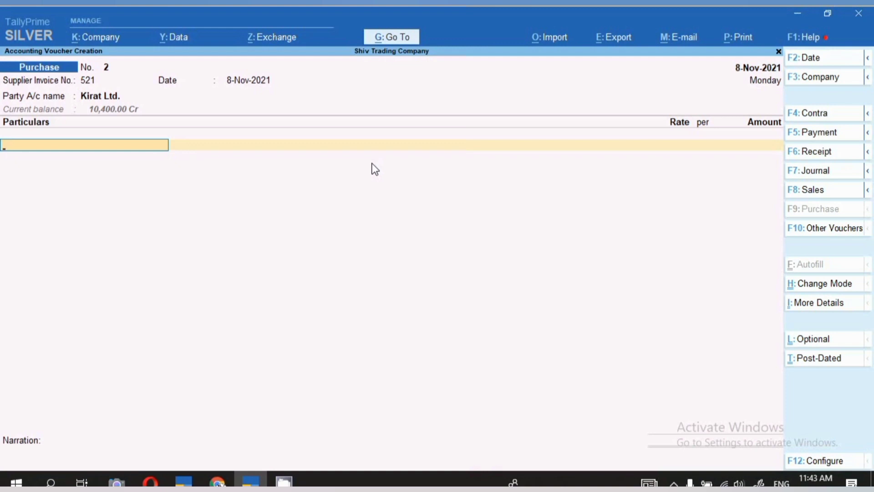
- Add Furniture A/c to the purchase invoice for 1,00,000 without a description
{"action": "type", "text": "Fu"}
{"action": "key", "text": "Return"}
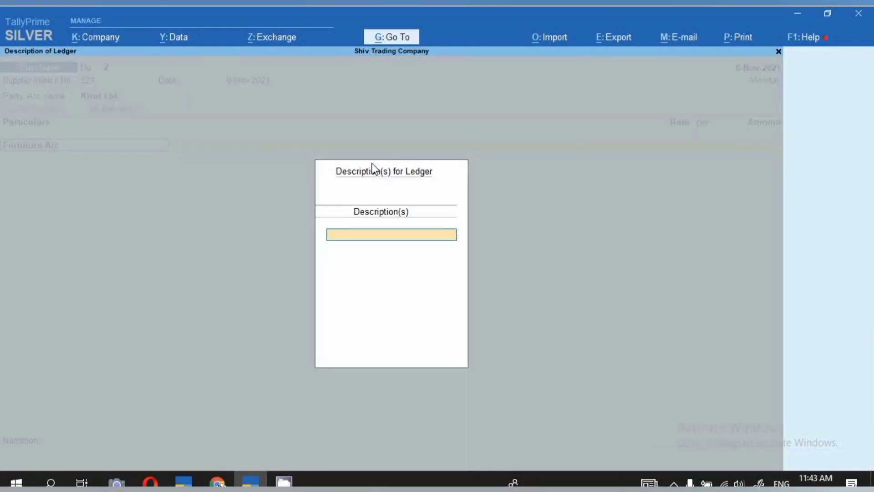
{"action": "key", "text": "Return"}
{"action": "type", "text": "1"}
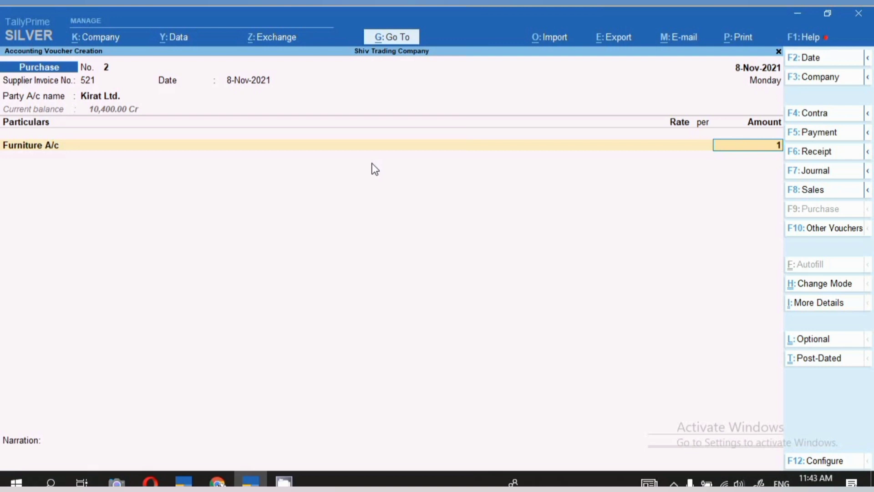
{"action": "type", "text": "00000"}
{"action": "key", "text": "Return"}
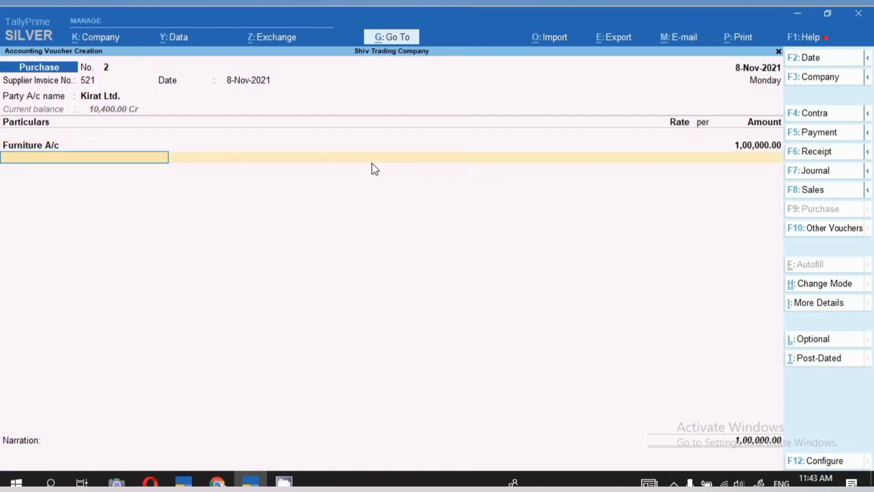
- Add Inward Freight Charges to the purchase invoice for 5,000 without a description
{"action": "type", "text": "In"}
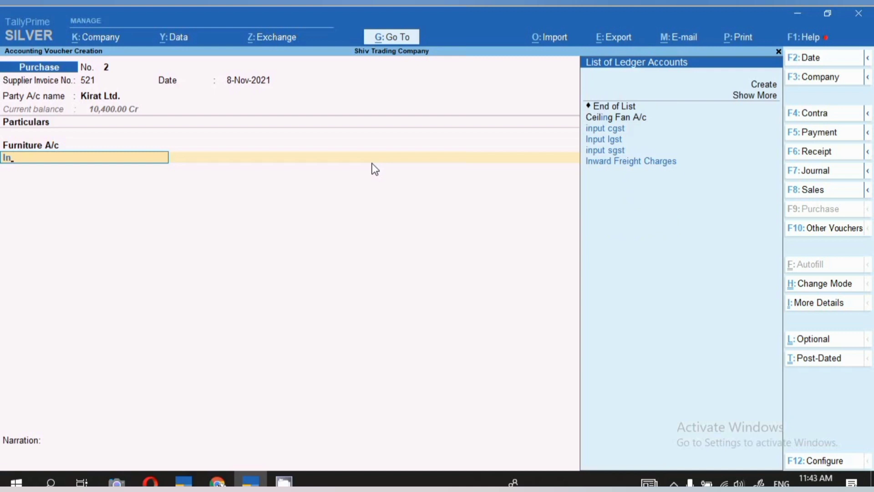
{"action": "key", "text": "Down"}
{"action": "key", "text": "Down"}
{"action": "key", "text": "Down"}
{"action": "key", "text": "Return"}
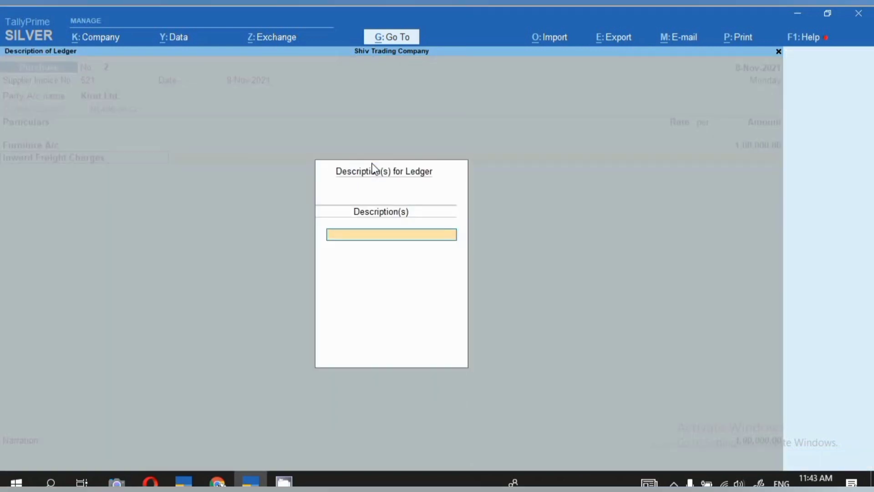
{"action": "key", "text": "Return"}
{"action": "key", "text": "Return"}
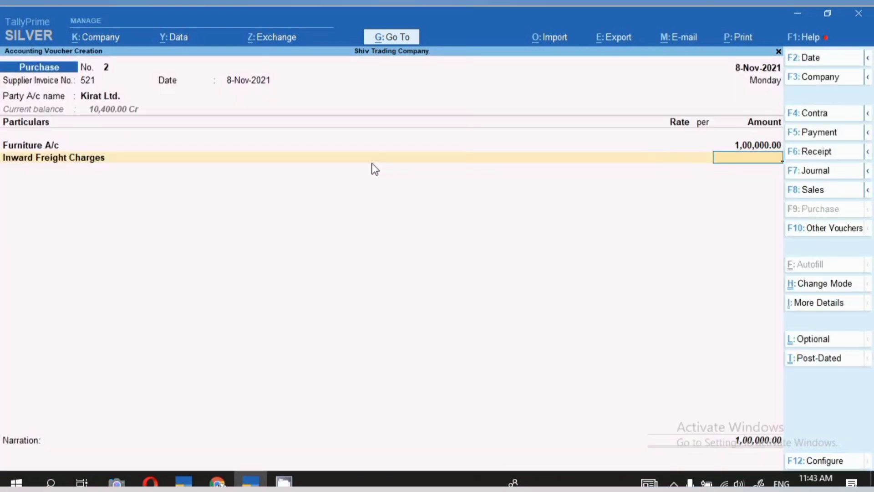
{"action": "type", "text": "5000"}
{"action": "key", "text": "Return"}
- Add the Input Igst ledger to the purchase invoice without a description, using the automatically calculated tax amount
{"action": "type", "text": "Ig"}
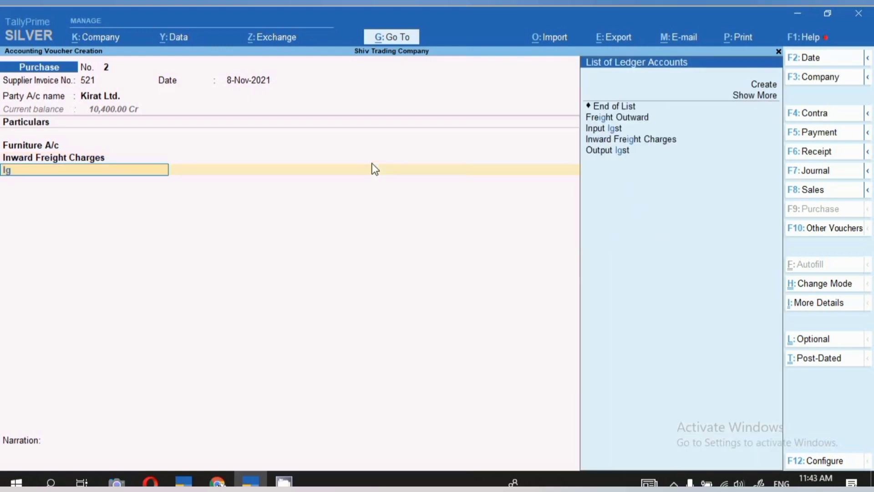
{"action": "key", "text": "Down"}
{"action": "key", "text": "Return"}
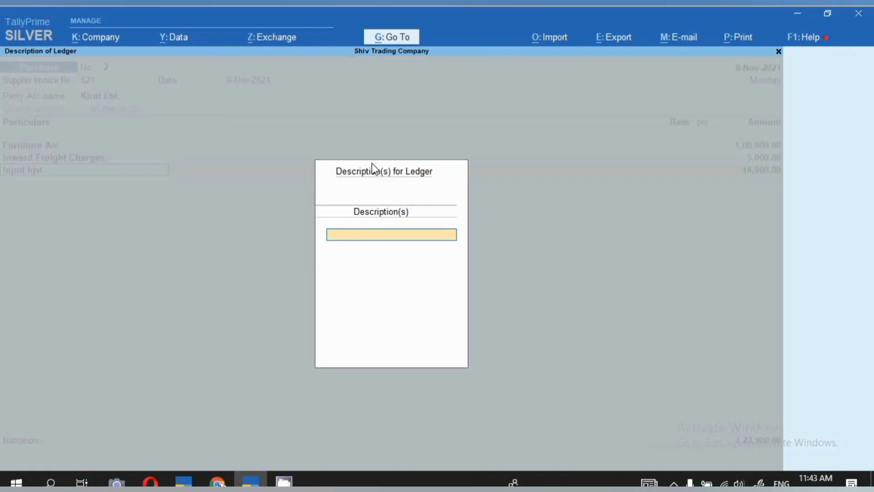
{"action": "key", "text": "Return"}
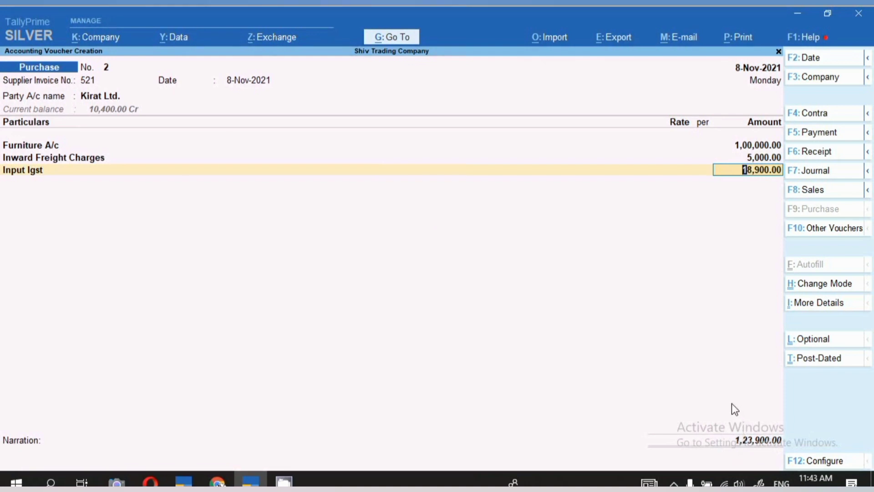
- Examine the voucher's detailed GST tax analysis for the purchase value, freight apportionment and integrated tax on Furniture A/c, and return to the voucher
{"action": "left_click", "coordinate": [825, 309]}
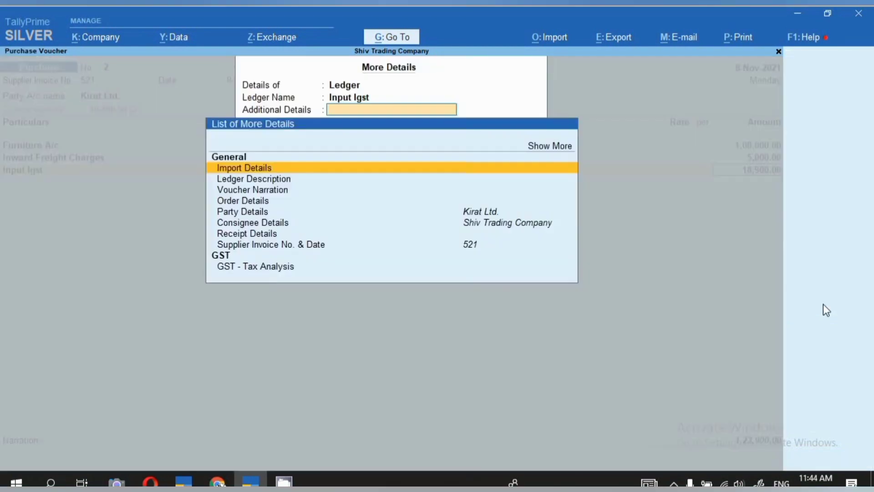
{"action": "left_click", "coordinate": [271, 269]}
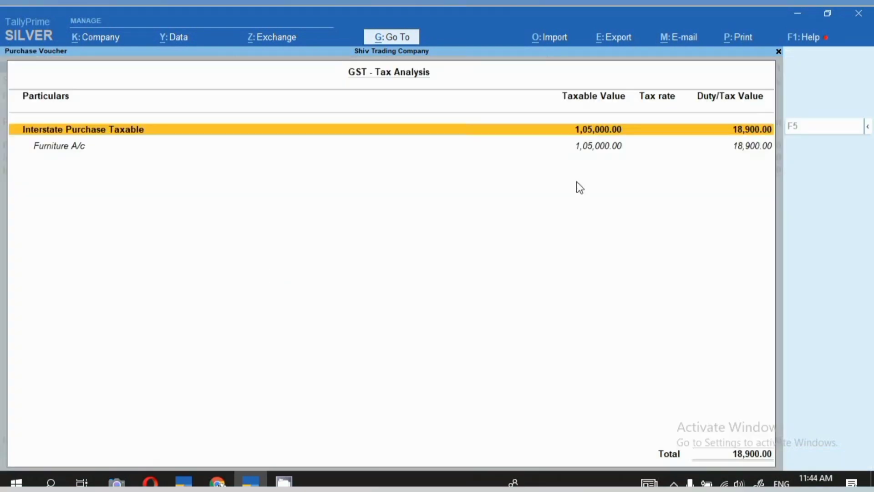
{"action": "left_click", "coordinate": [868, 127]}
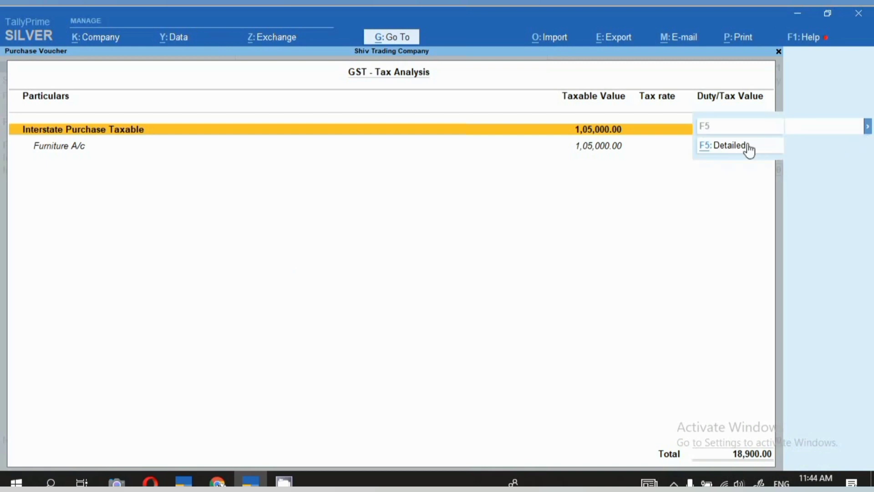
{"action": "left_click", "coordinate": [729, 147]}
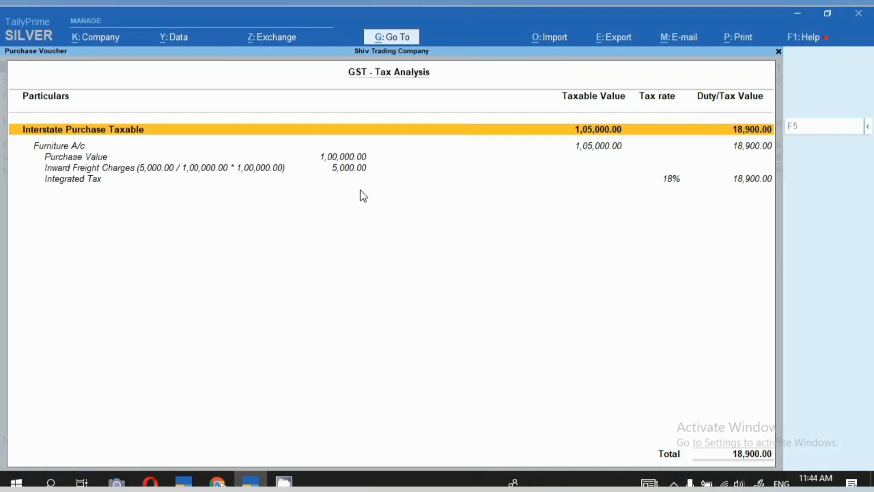
{"action": "left_click", "coordinate": [56, 147]}
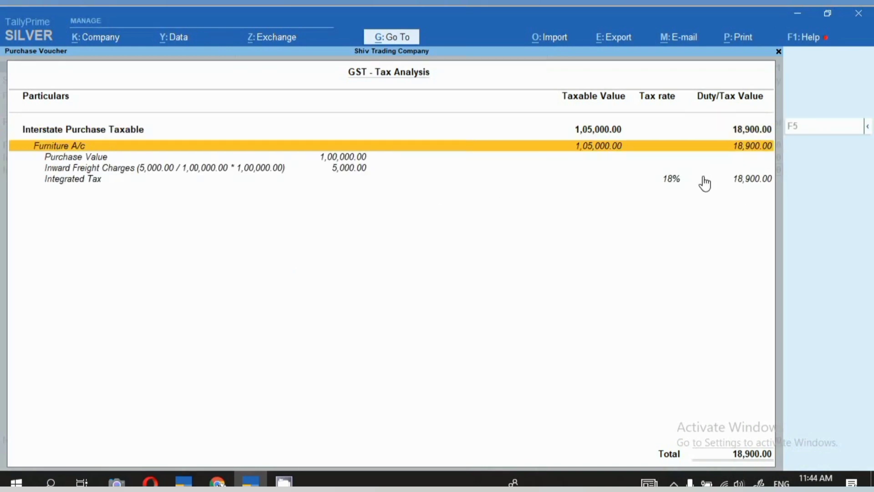
{"action": "left_click", "coordinate": [330, 158]}
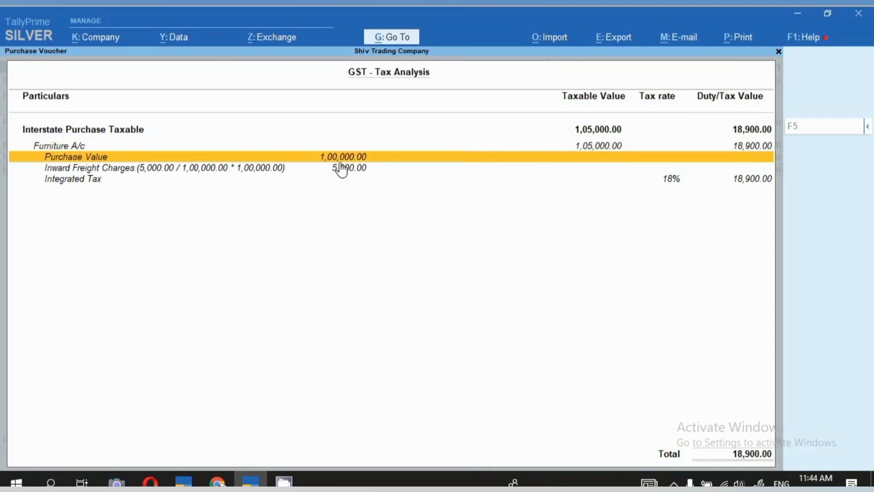
{"action": "left_click", "coordinate": [348, 172]}
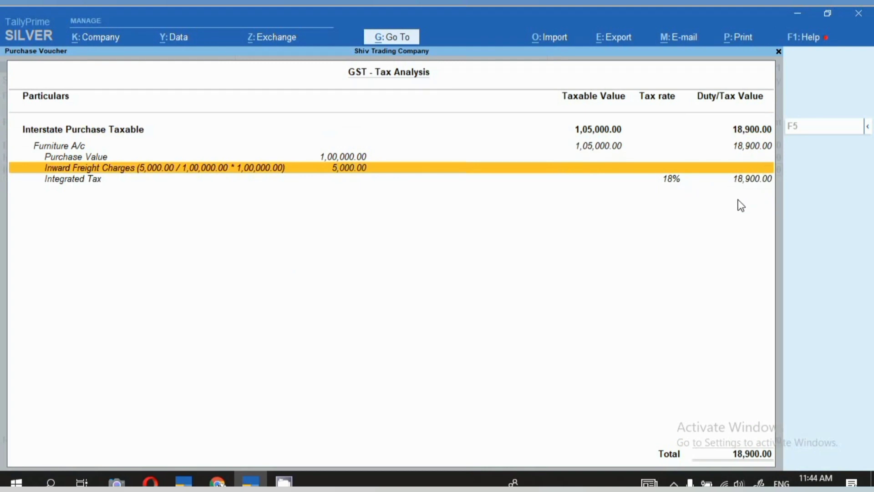
{"action": "key", "text": "Escape"}
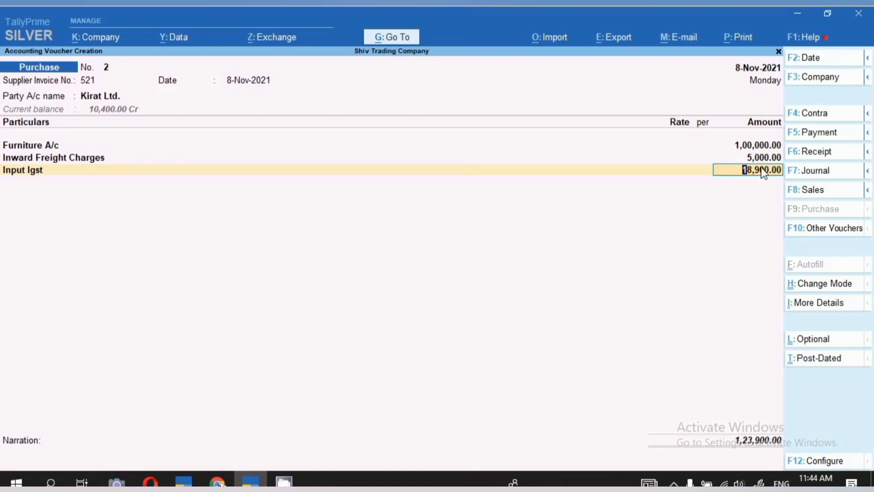
- Preview the printed invoice for the Kirat Ltd. purchase voucher, check its details enlarged, and return to the voucher
{"action": "left_click", "coordinate": [745, 40]}
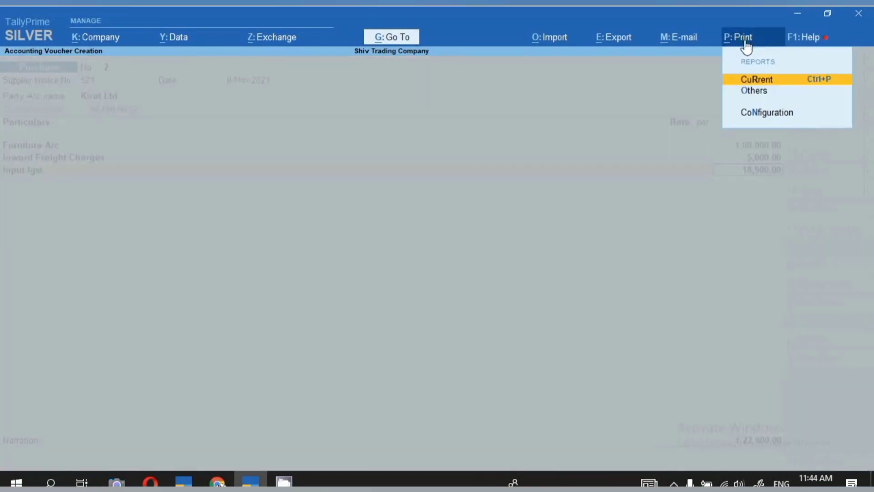
{"action": "left_click", "coordinate": [749, 80]}
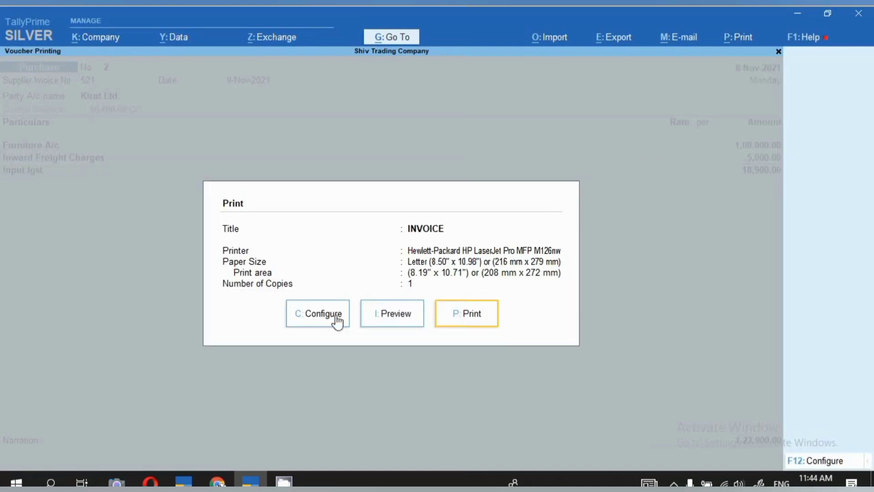
{"action": "left_click", "coordinate": [391, 318]}
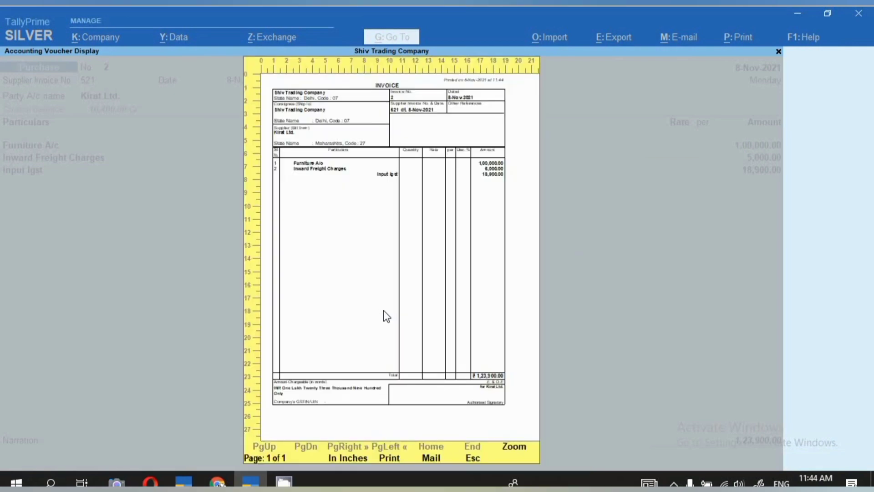
{"action": "key", "text": "Return"}
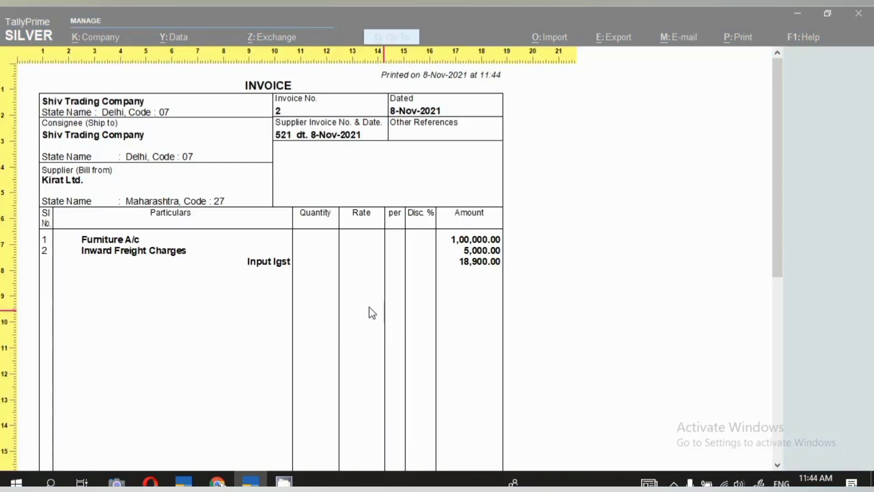
{"action": "scroll", "coordinate": [244, 146], "scroll_direction": "down", "scroll_amount": 1}
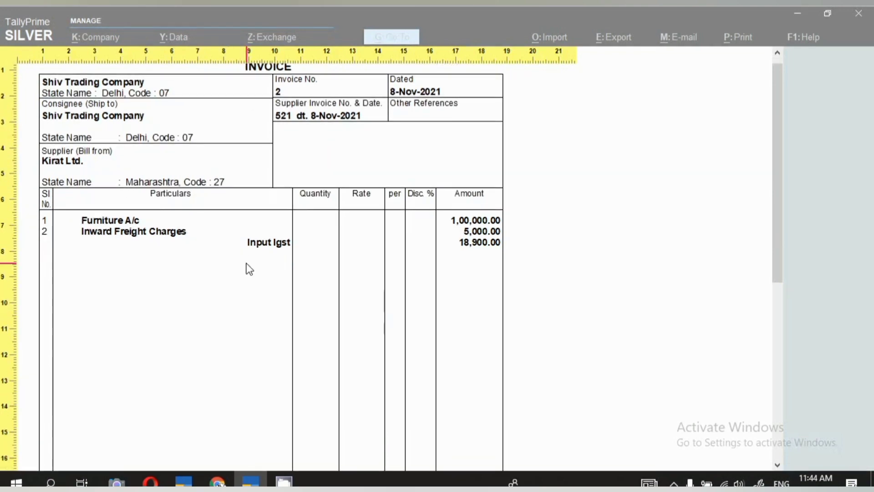
{"action": "scroll", "coordinate": [267, 254], "scroll_direction": "down", "scroll_amount": 5}
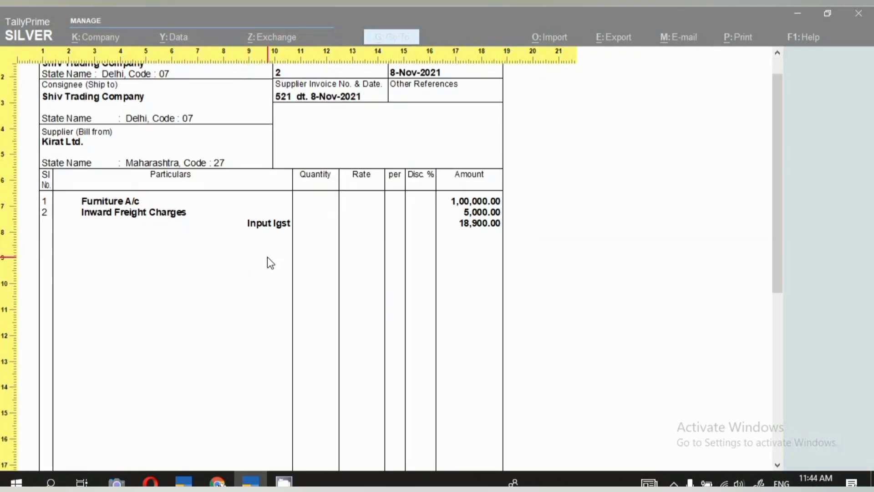
{"action": "key", "text": "Escape"}
{"action": "key", "text": "Escape"}
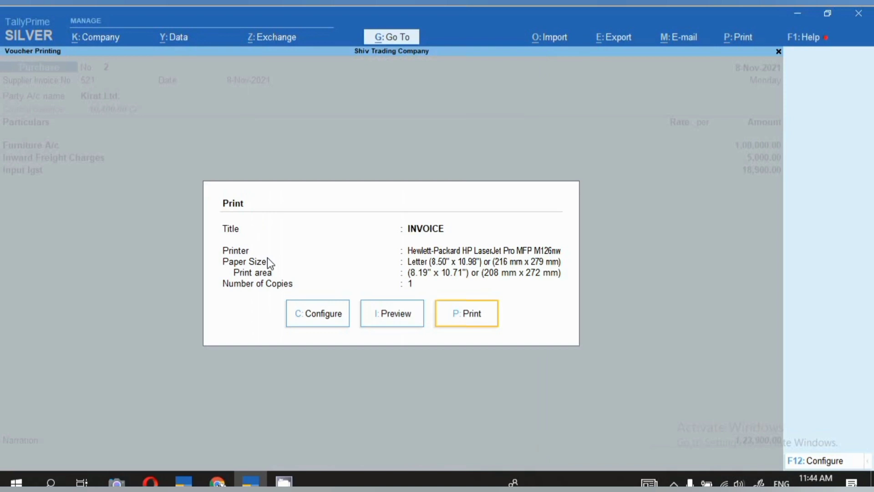
{"action": "key", "text": "Escape"}
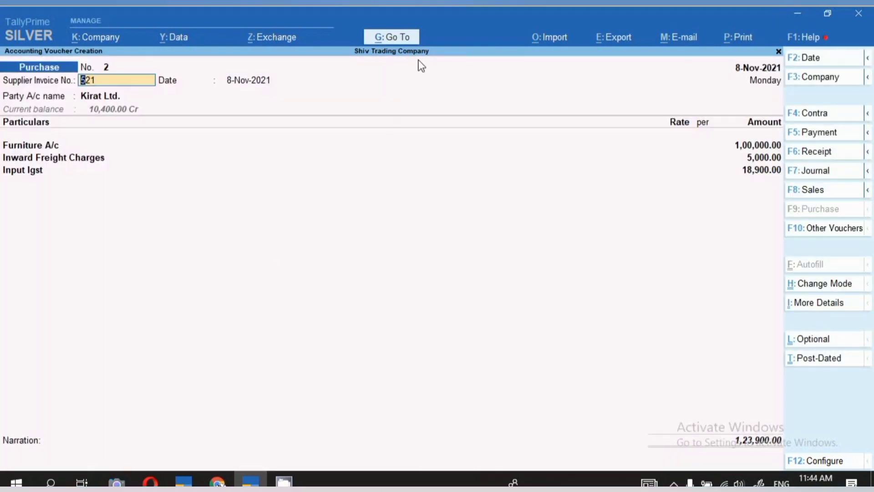
- Open the Balance Sheet report of Shiv Trading Company
{"action": "key", "text": "ctrl"}
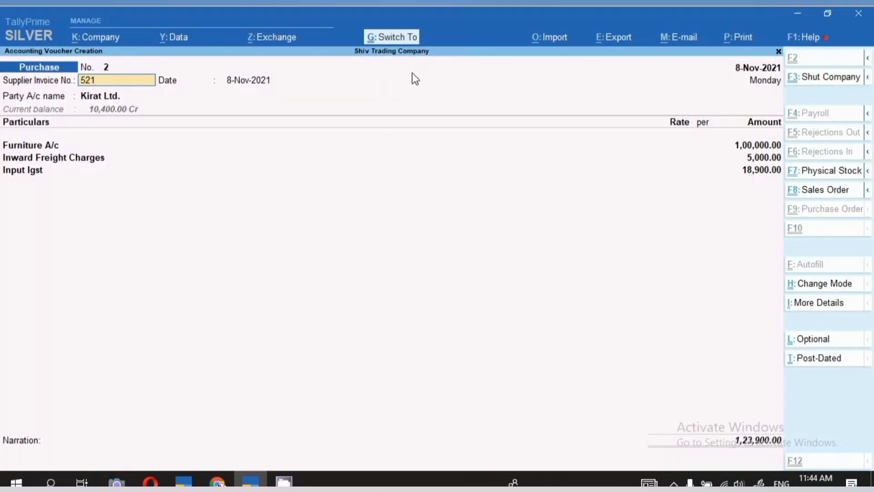
{"action": "key", "text": "ctrl+p"}
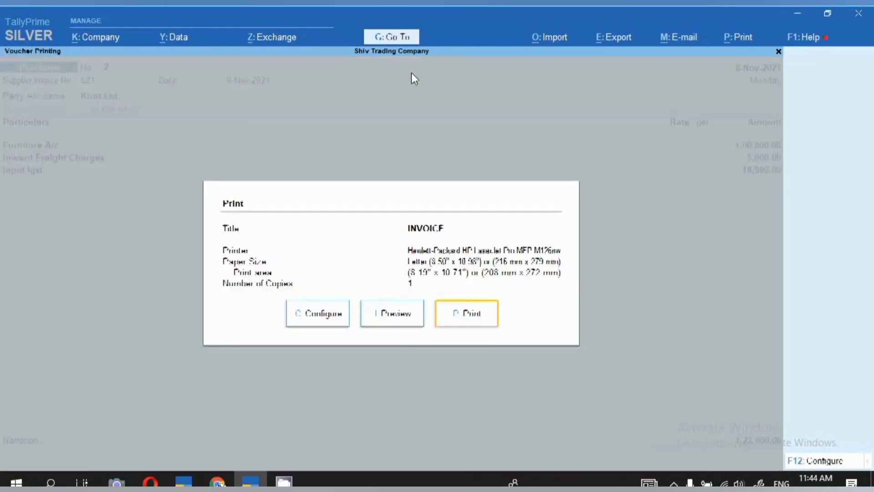
{"action": "left_click", "coordinate": [389, 39]}
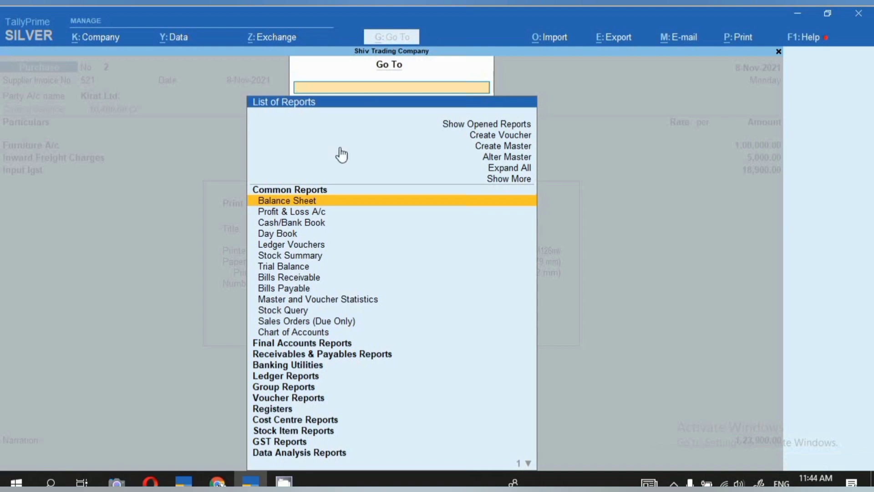
{"action": "left_click", "coordinate": [300, 202]}
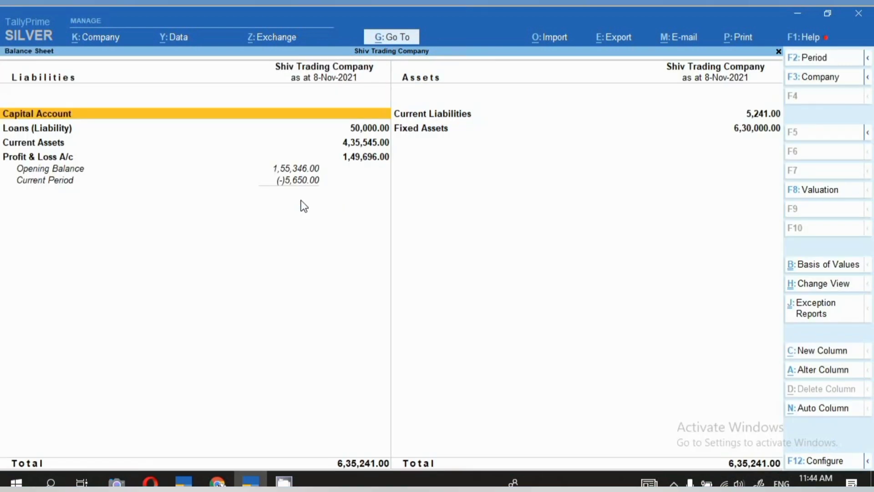
- Examine Furniture A/c under Fixed Assets down to its November vouchers, and return to the balance sheet
{"action": "left_click", "coordinate": [421, 129]}
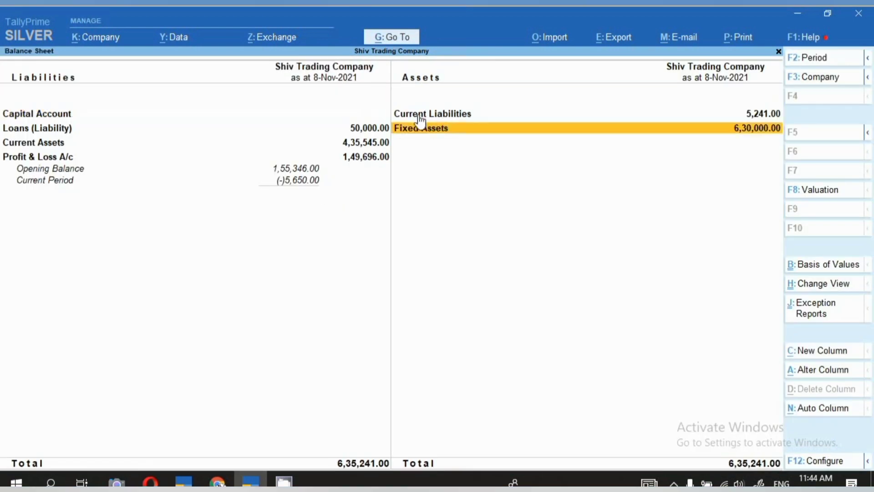
{"action": "key", "text": "Return"}
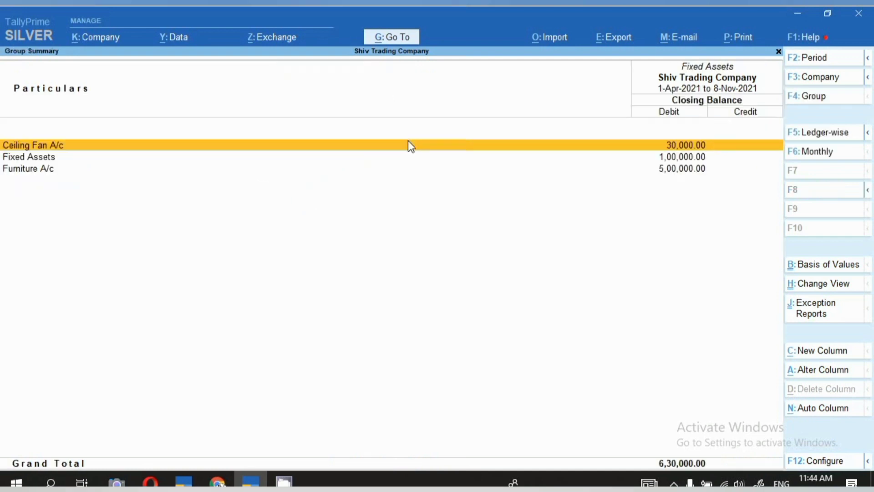
{"action": "key", "text": "Down"}
{"action": "key", "text": "Down"}
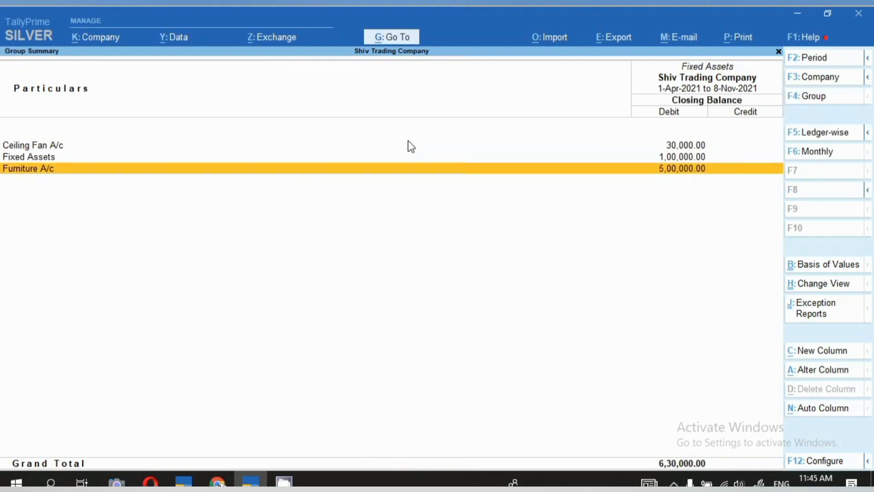
{"action": "key", "text": "Return"}
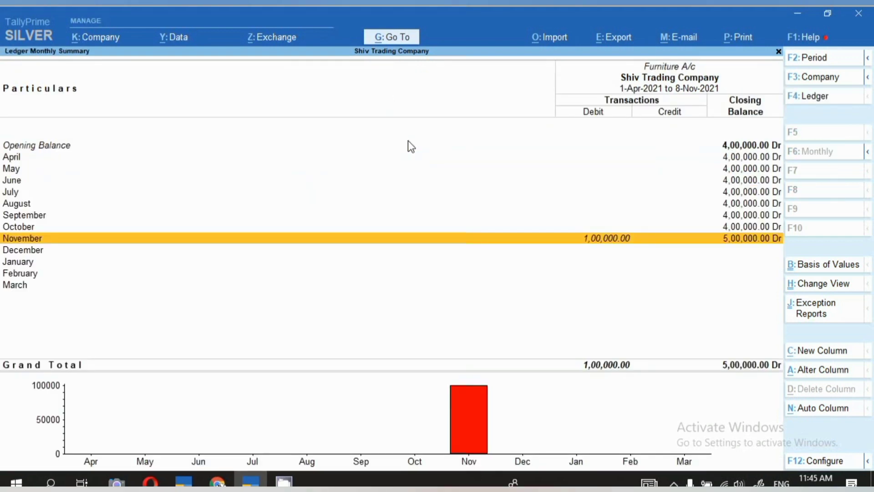
{"action": "key", "text": "Return"}
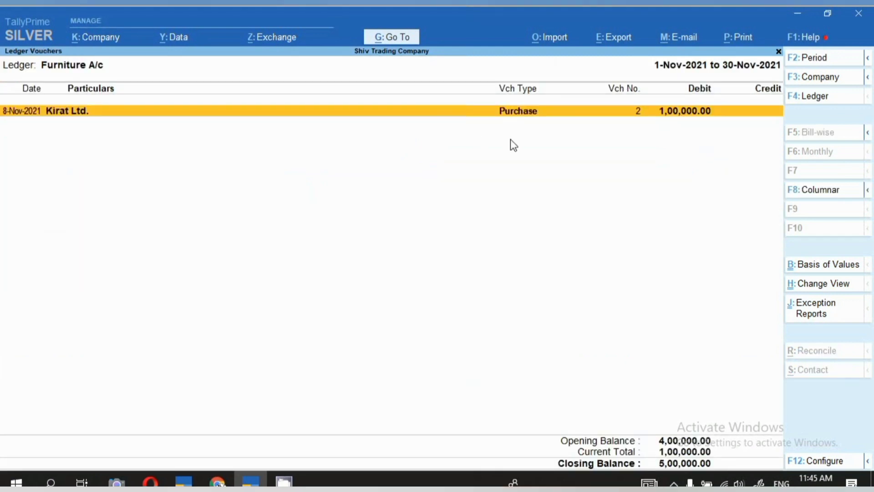
{"action": "key", "text": "Escape"}
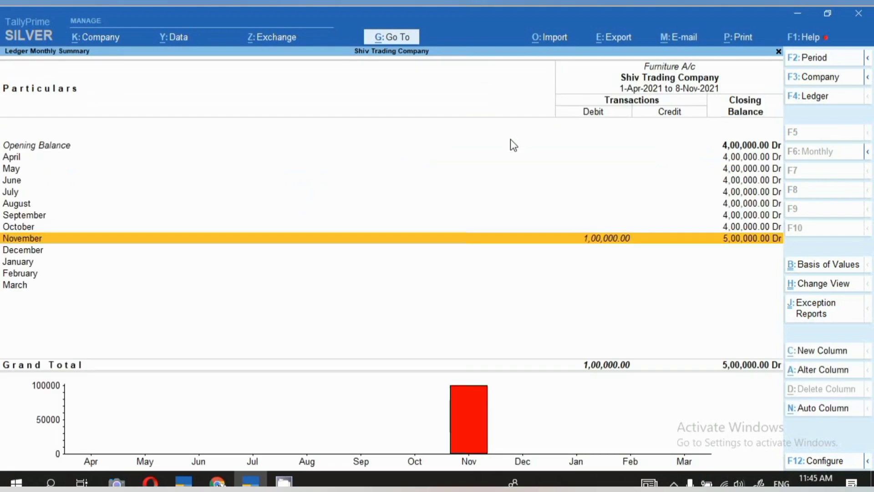
{"action": "key", "text": "Escape"}
{"action": "key", "text": "Escape"}
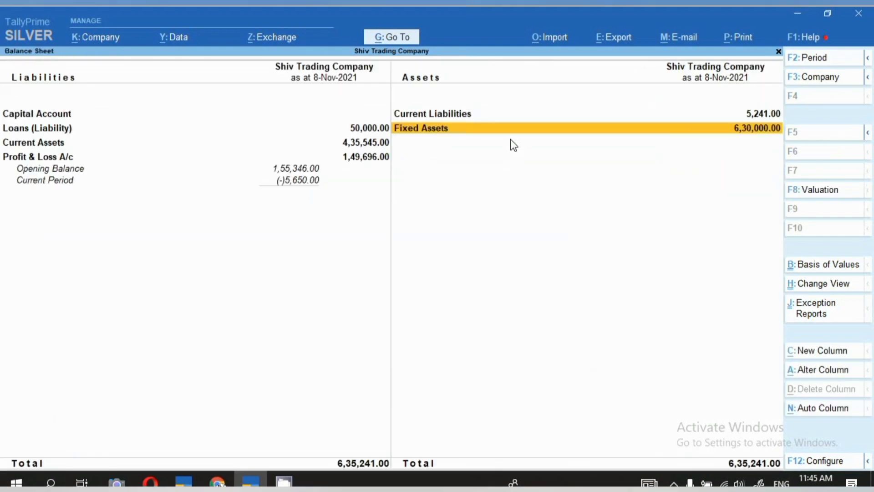
- Open the Profit & Loss A/c from the balance sheet and examine its Indirect Expenses and Direct Expenses groups down to their ledgers
{"action": "left_click", "coordinate": [39, 169]}
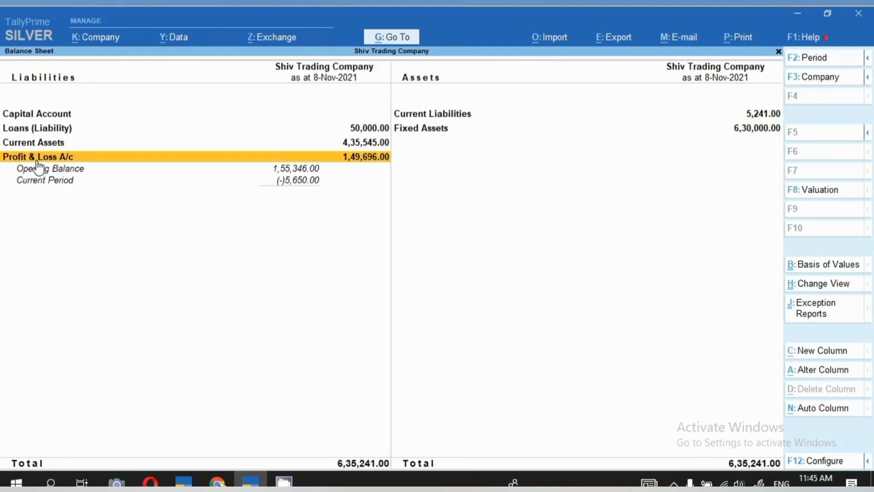
{"action": "left_click", "coordinate": [62, 160]}
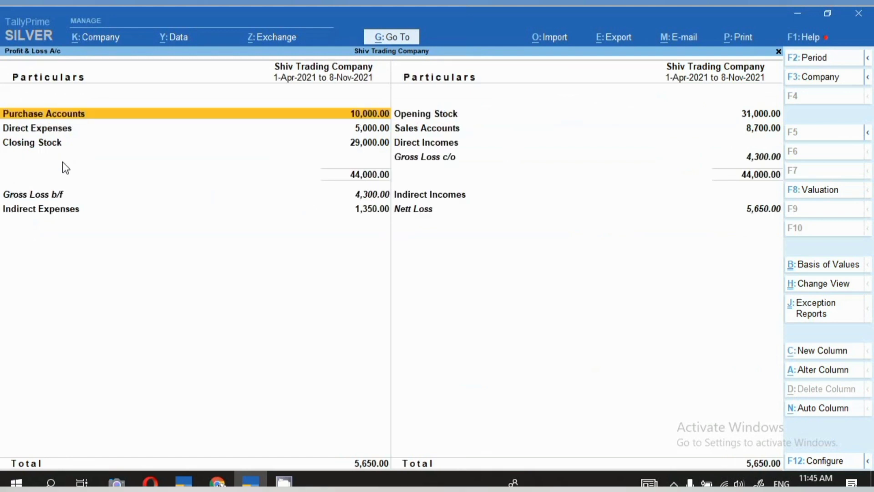
{"action": "left_click", "coordinate": [35, 210]}
{"action": "left_click", "coordinate": [35, 209]}
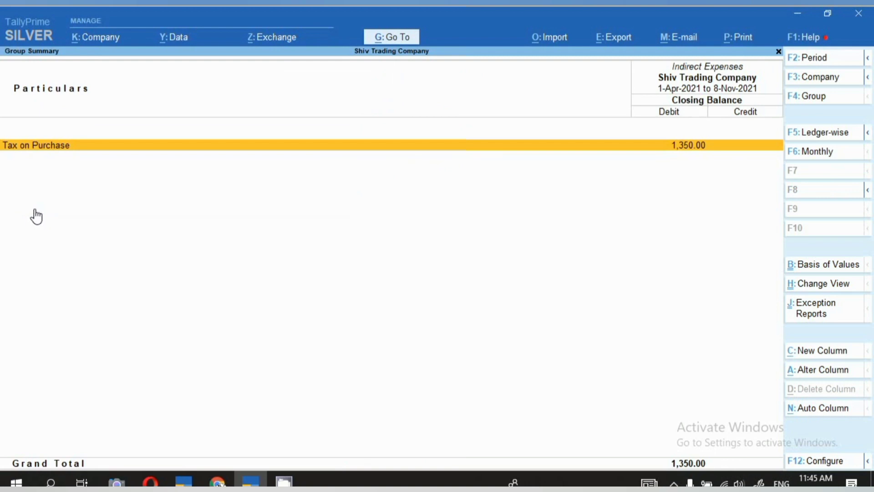
{"action": "key", "text": "Return"}
{"action": "key", "text": "Escape"}
{"action": "key", "text": "Escape"}
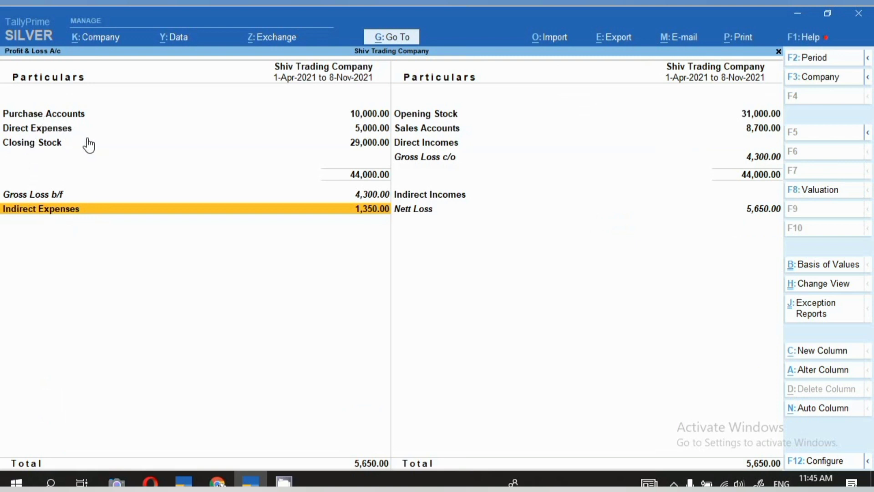
{"action": "left_click", "coordinate": [50, 129]}
{"action": "left_click", "coordinate": [48, 132]}
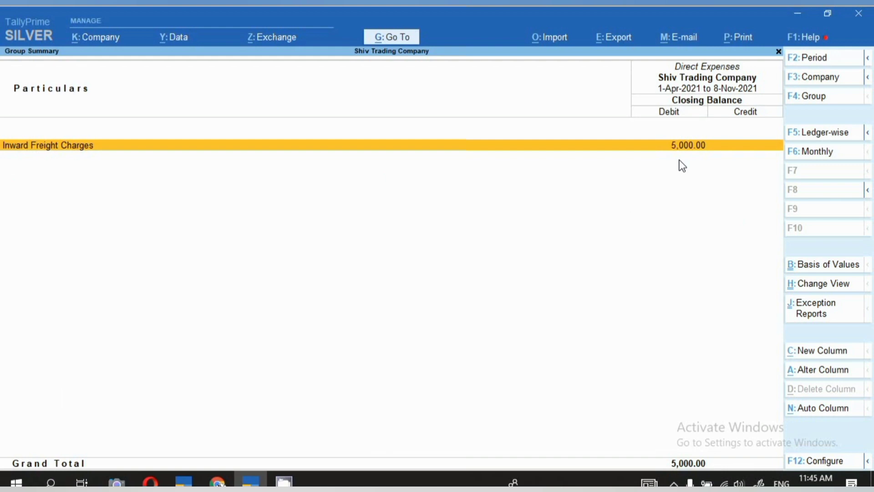
{"action": "left_click", "coordinate": [674, 484]}
{"action": "right_click", "coordinate": [660, 457]}
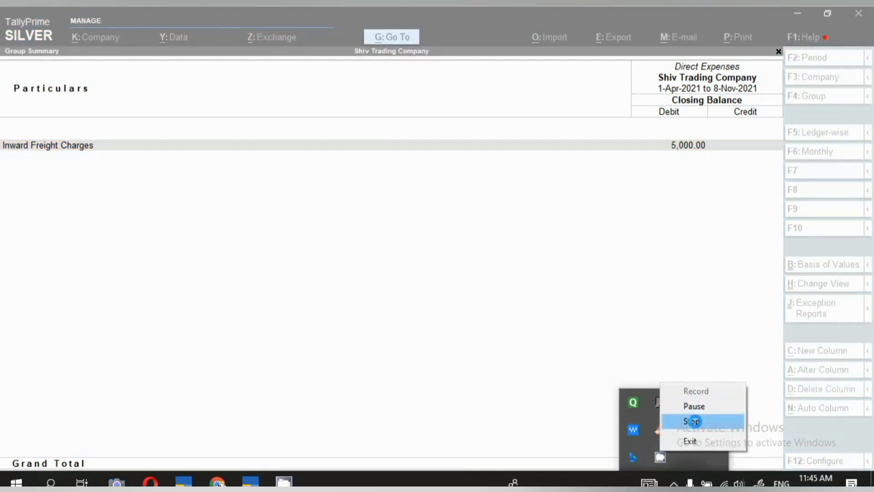